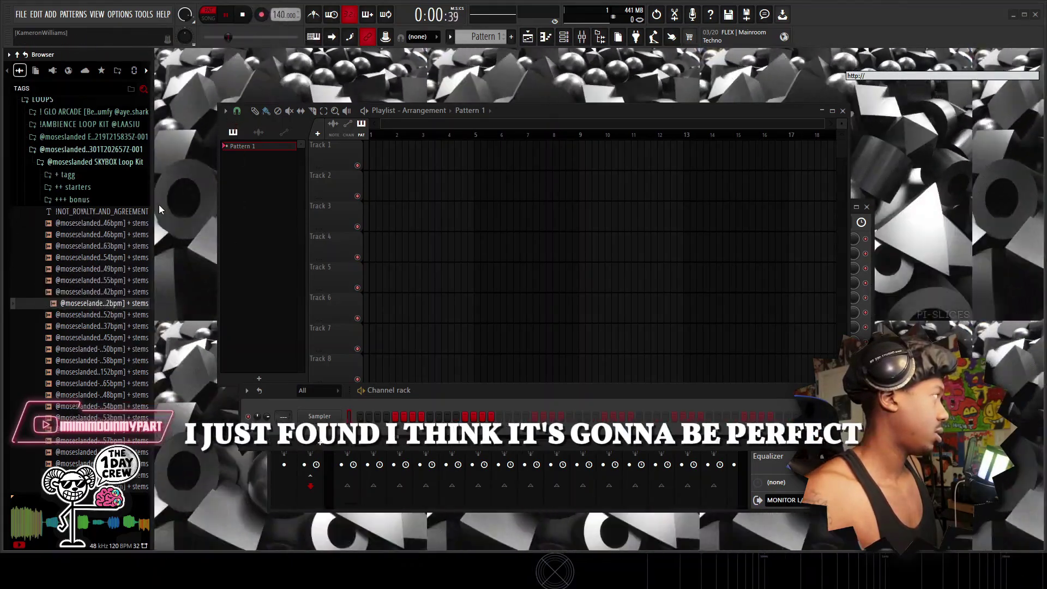
Add the seeya[152bpm] + stems loop from the browser at the start of Track 1 and set the project tempo to 152 BPM.
mouse_move(109, 312)
left_mouse_down()
mouse_move(169, 311)
mouse_move(103, 310)
left_mouse_up()
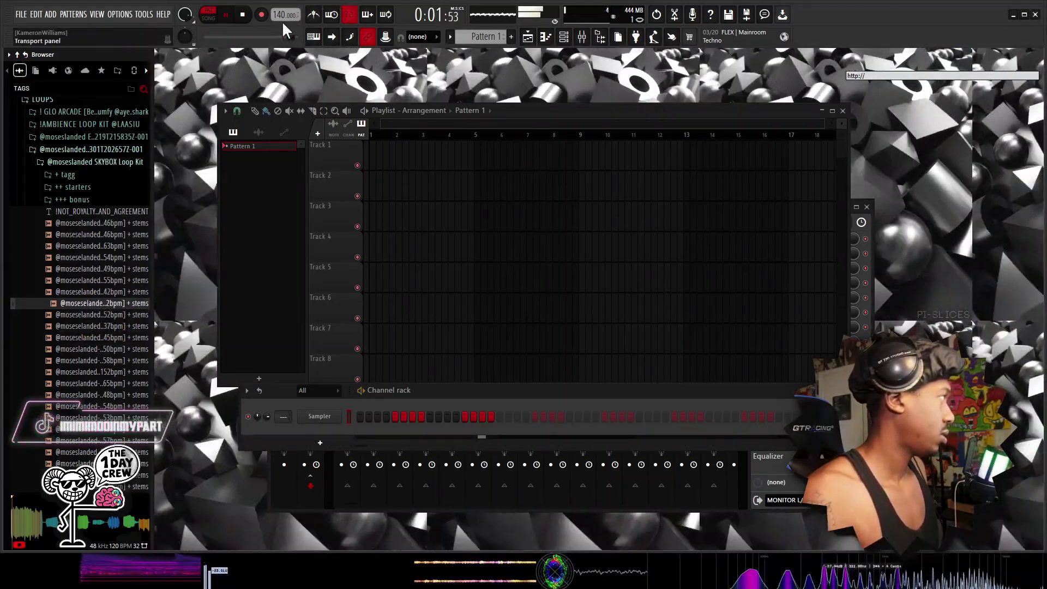
left_click_drag(281, 15, 281, 8)
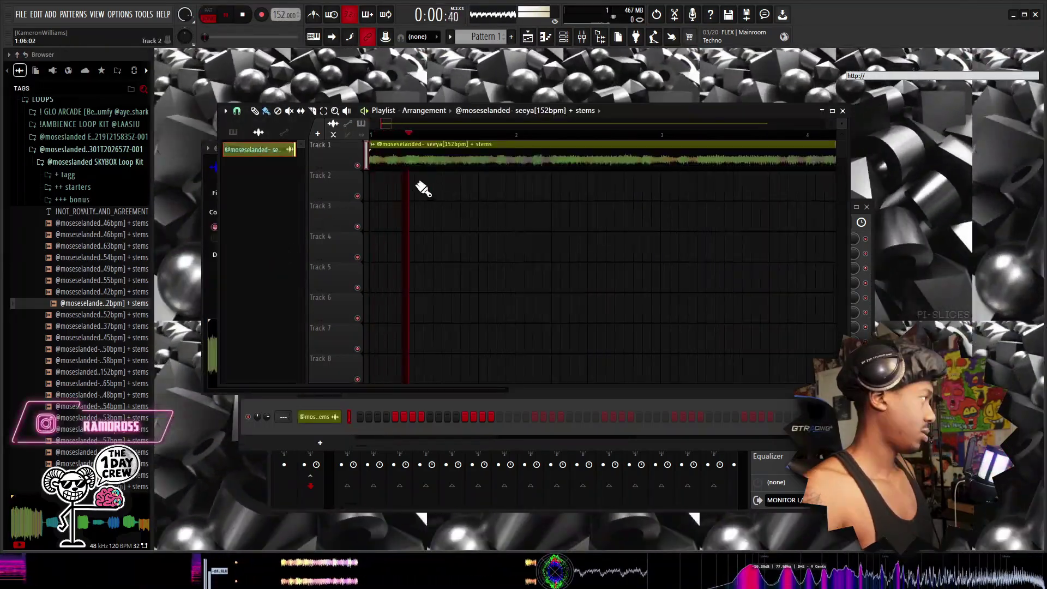
Slice the loop clip on Track 1 at bars 25, 29 and 37 to separate its stems.
scroll(398, 138, "down", 4)
scroll(403, 143, "down", 5)
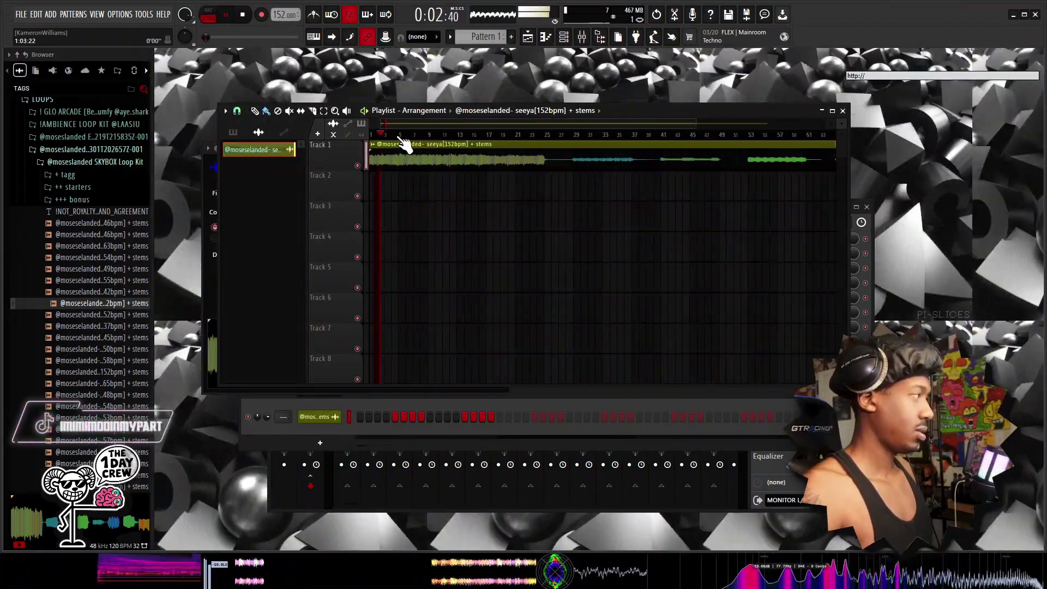
left_click_drag(498, 140, 501, 170)
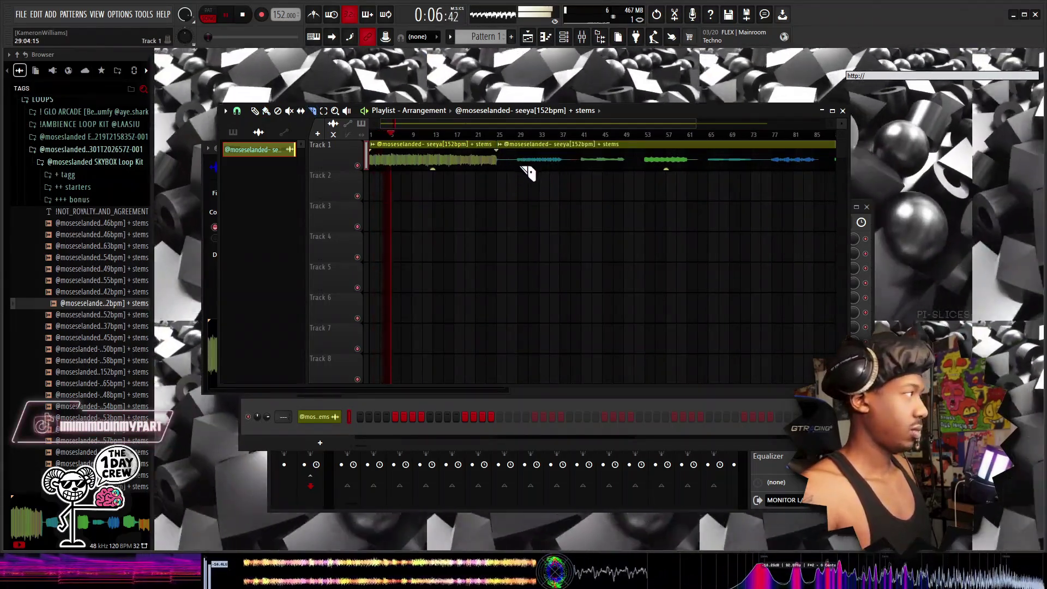
scroll(525, 147, "up", 2)
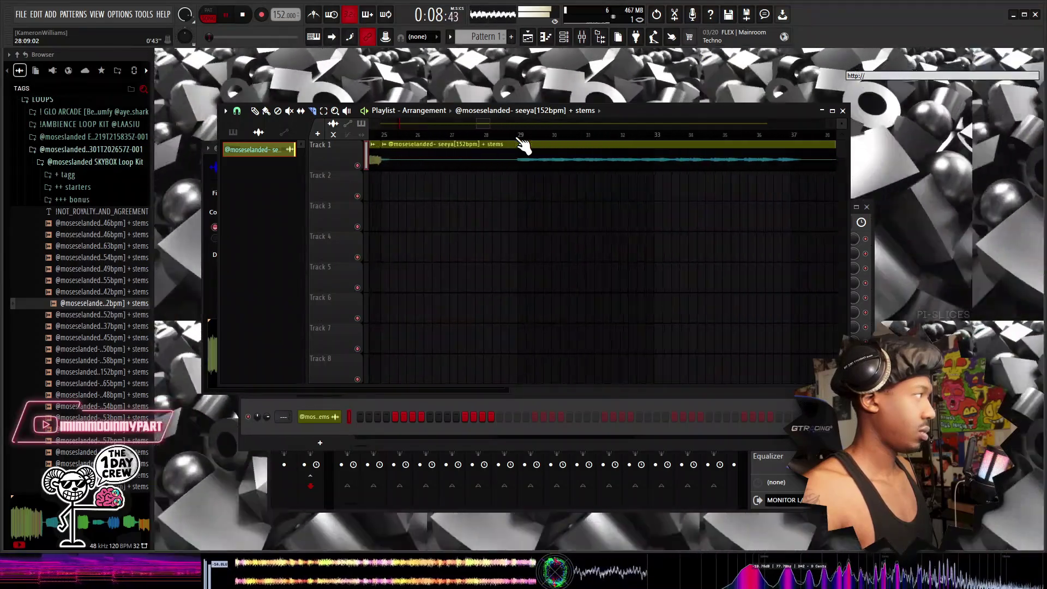
scroll(523, 144, "down", 2)
key("space")
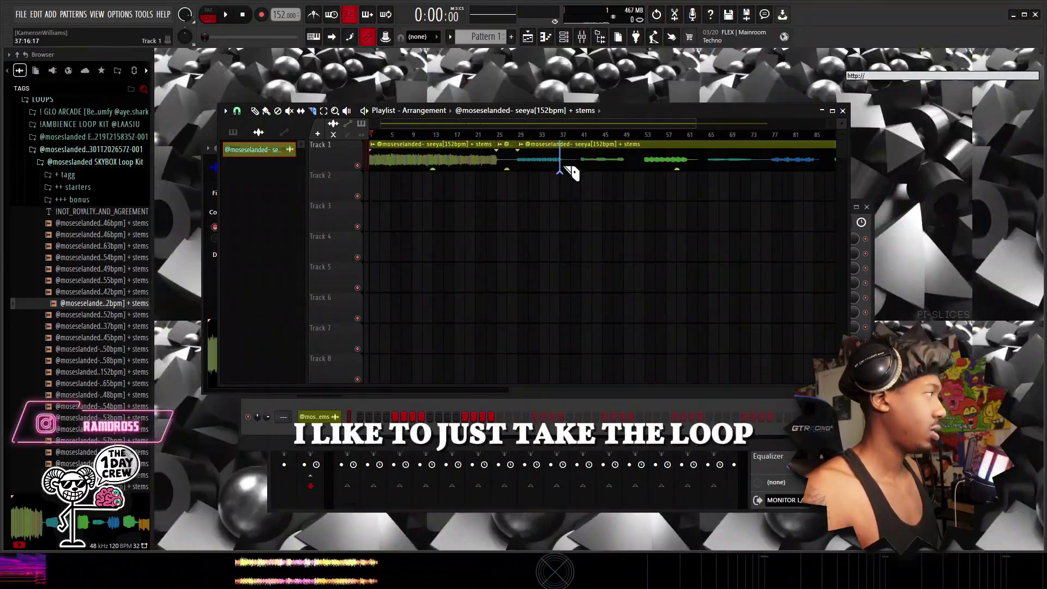
left_click(560, 171)
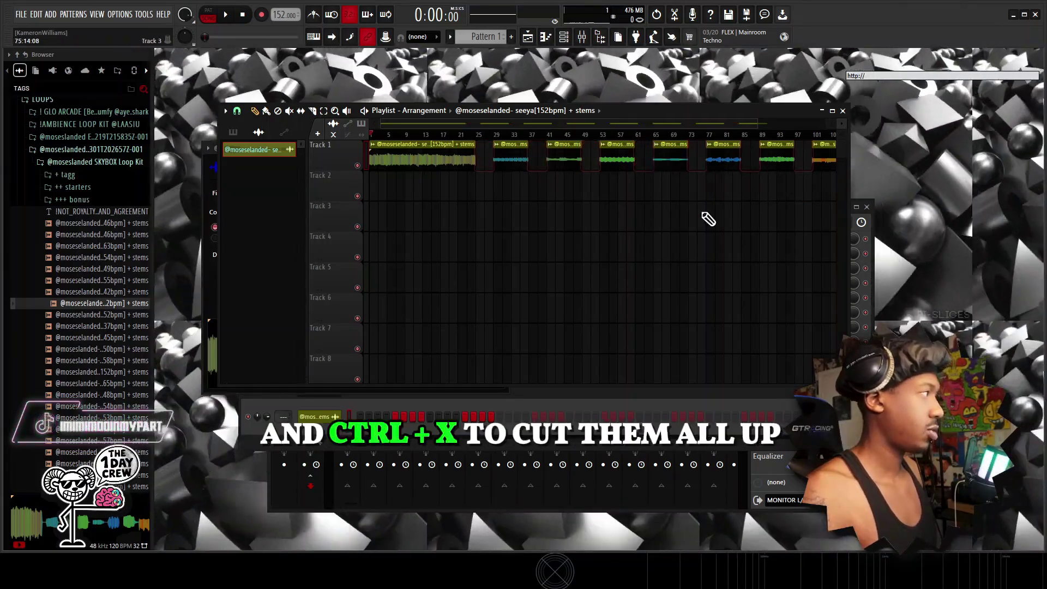
Stack the stem slices at bar 1 on Tracks 1 to 7 and duplicate the eight-bar block out to bar 73.
left_click_drag(753, 229, 540, 143)
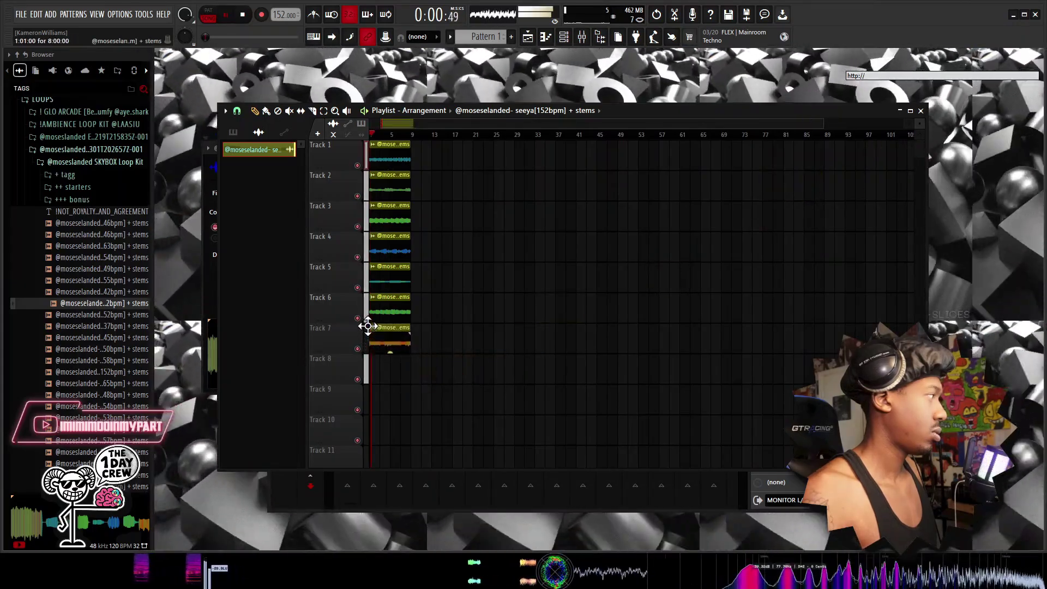
key("ctrl+b")
key("ctrl+b")
key("ctrl+b")
key("ctrl+b")
key("ctrl+b")
key("ctrl+b")
key("ctrl+b")
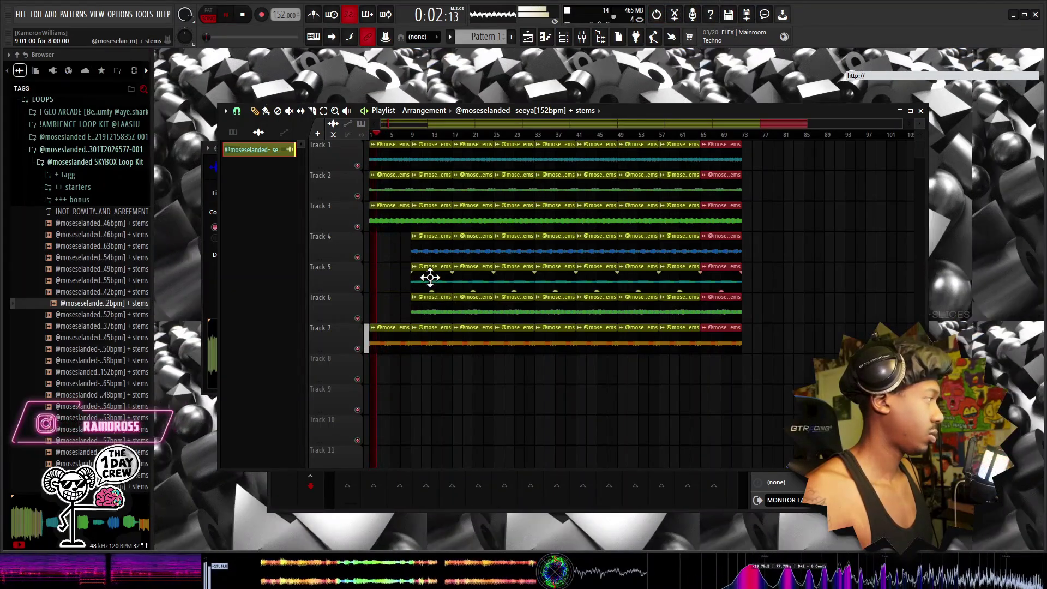
Place the opening eight-bar clips back at bar 1 on Tracks 3 and 4 while auditioning the intro.
right_click(401, 216)
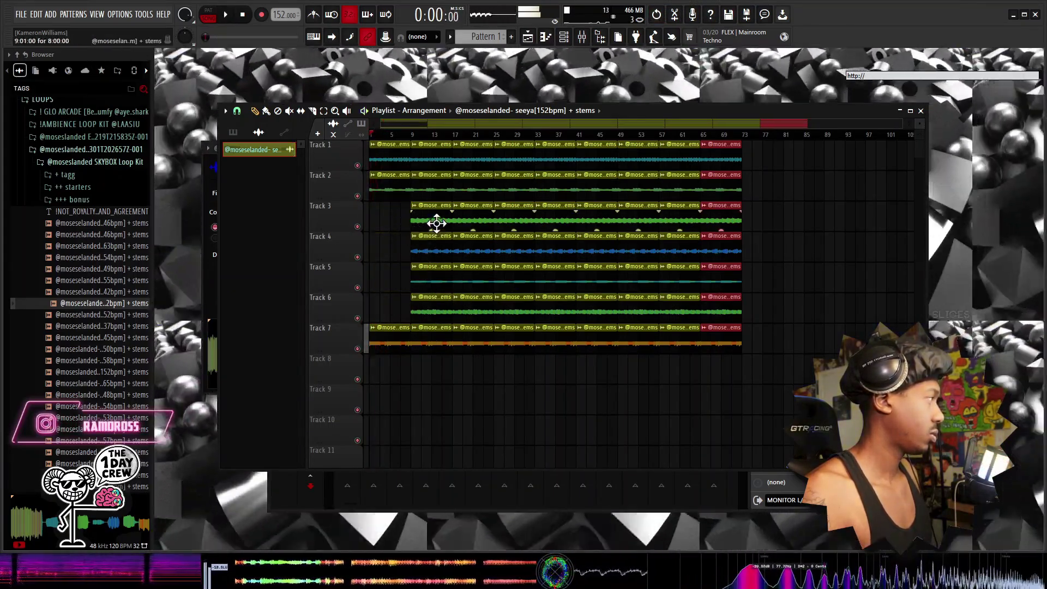
left_click(436, 223)
left_click(391, 223)
key("space")
left_click(428, 248)
left_click(372, 261)
key("space")
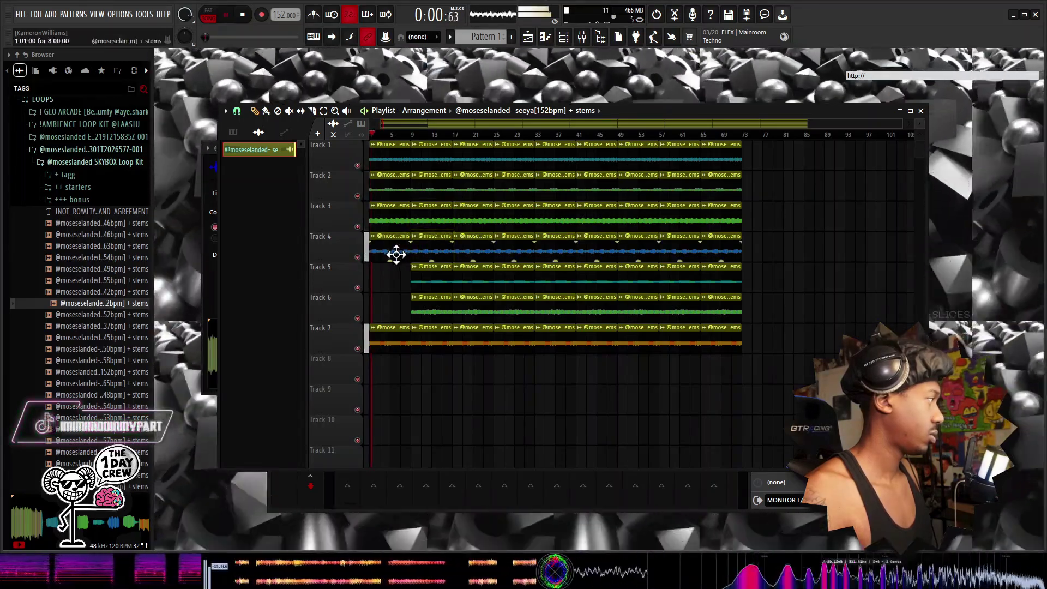
Play the arrangement from bar 9 and solo Track 2 to hear its stem.
left_click(413, 135)
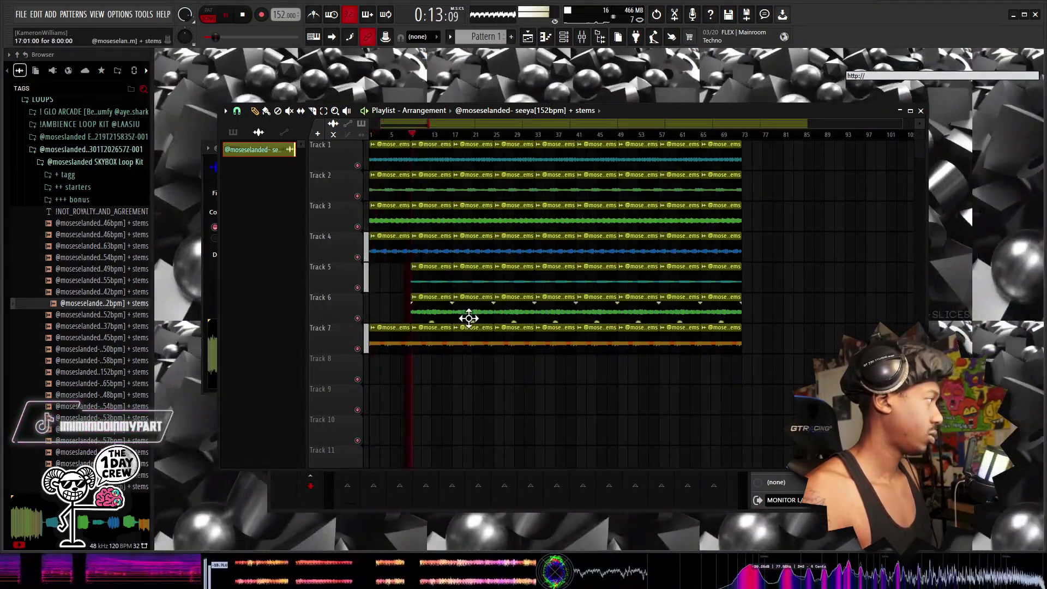
key("space")
key("space")
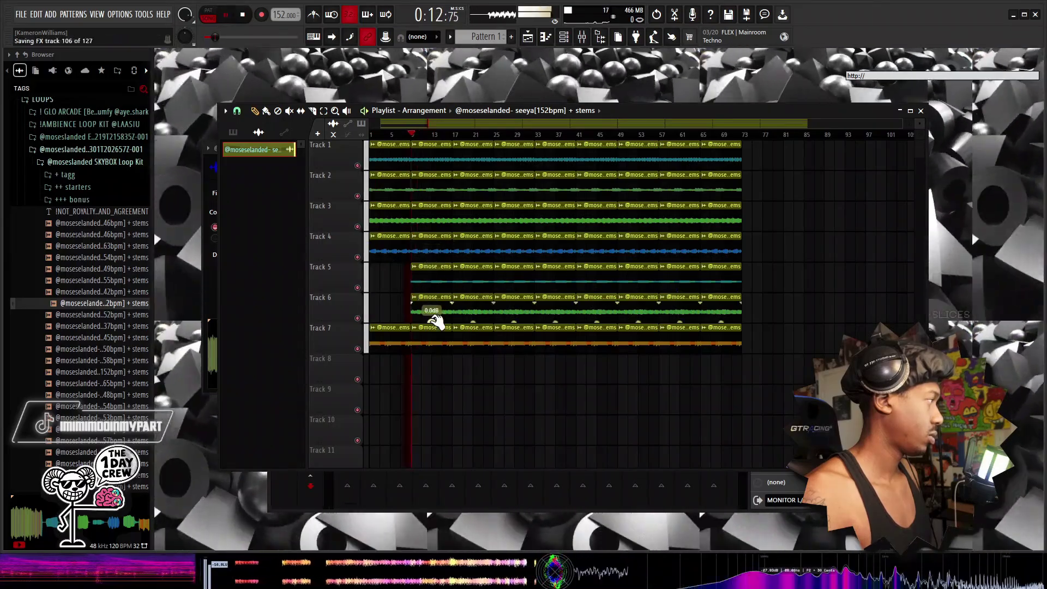
key("space")
left_click(358, 196, "ctrl")
key("space")
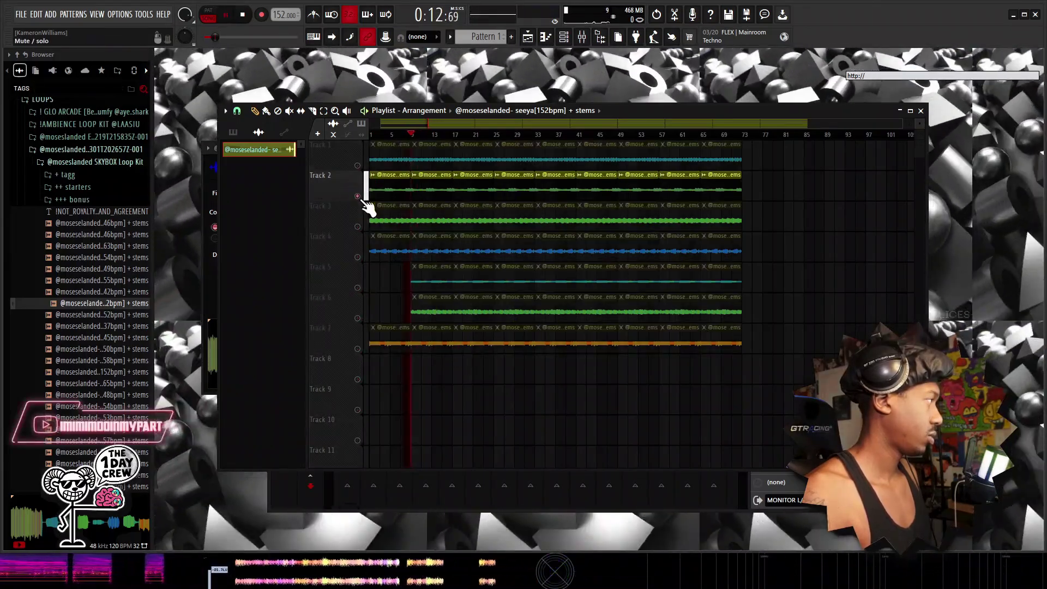
Audition Track 1 soloed, bring the other tracks back, and remove Track 1's opening eight-bar clip.
key("space")
right_click(358, 165)
key("space")
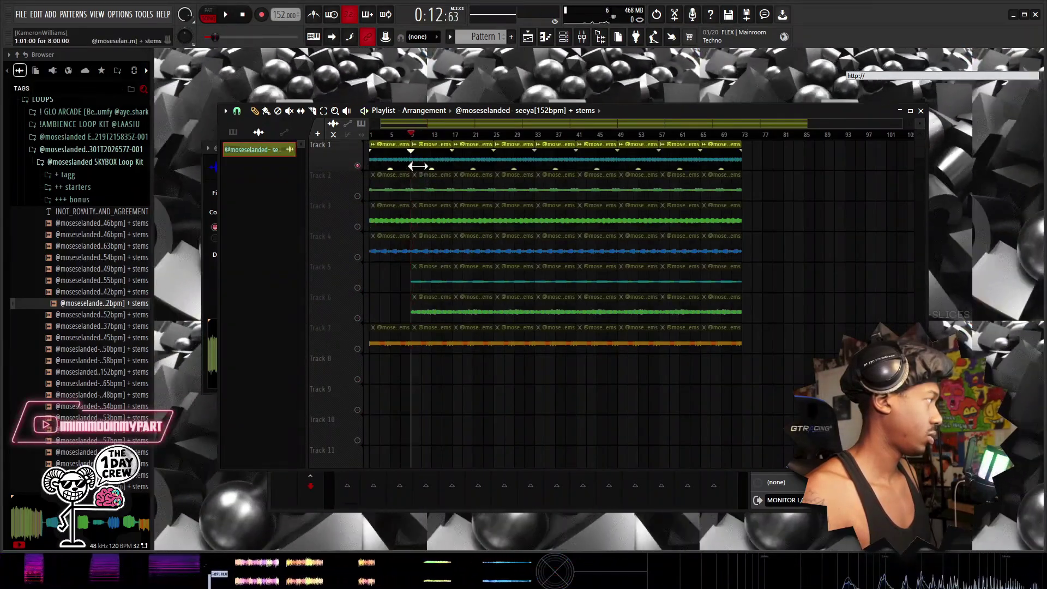
right_click(358, 165)
key("space")
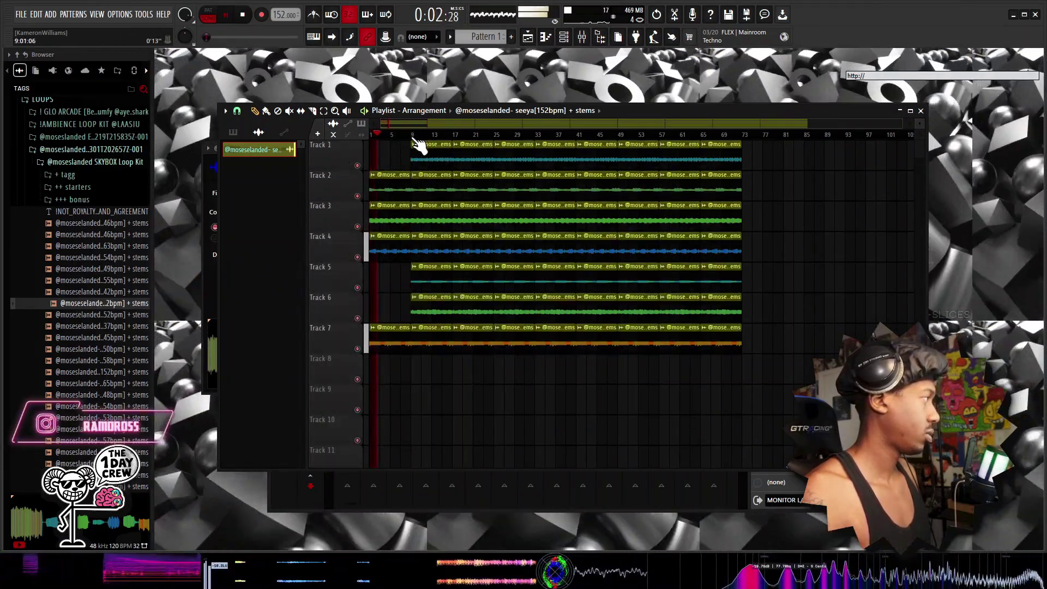
Delete the bar 17 clip on Track 6 and the bar 25 clips on Tracks 1, 4, 5 and 7.
left_click(413, 138)
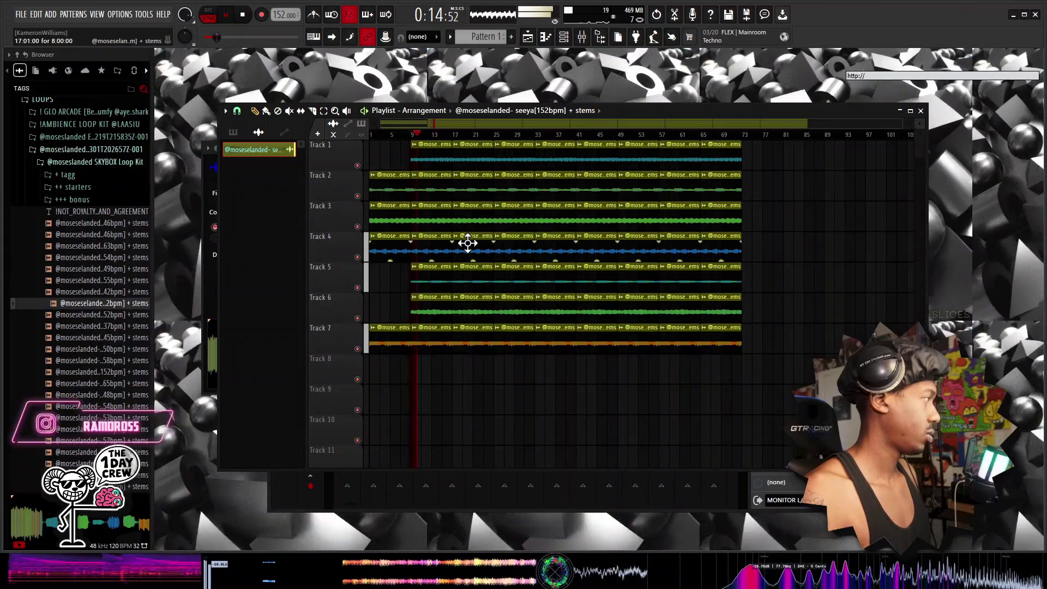
right_click(481, 339)
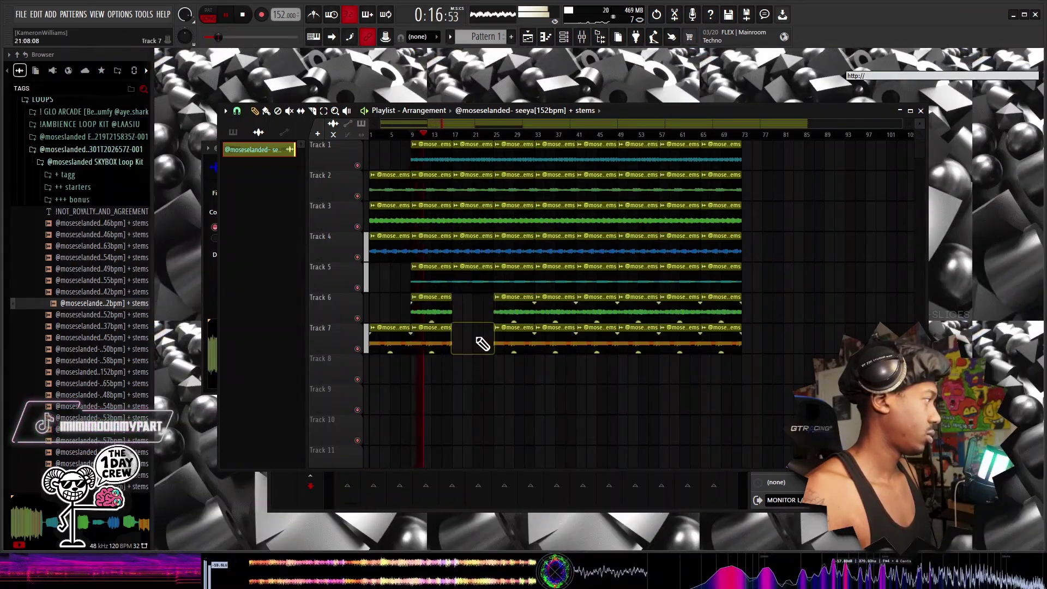
right_click(505, 269)
right_click(513, 243)
right_click(513, 150)
right_click(513, 335)
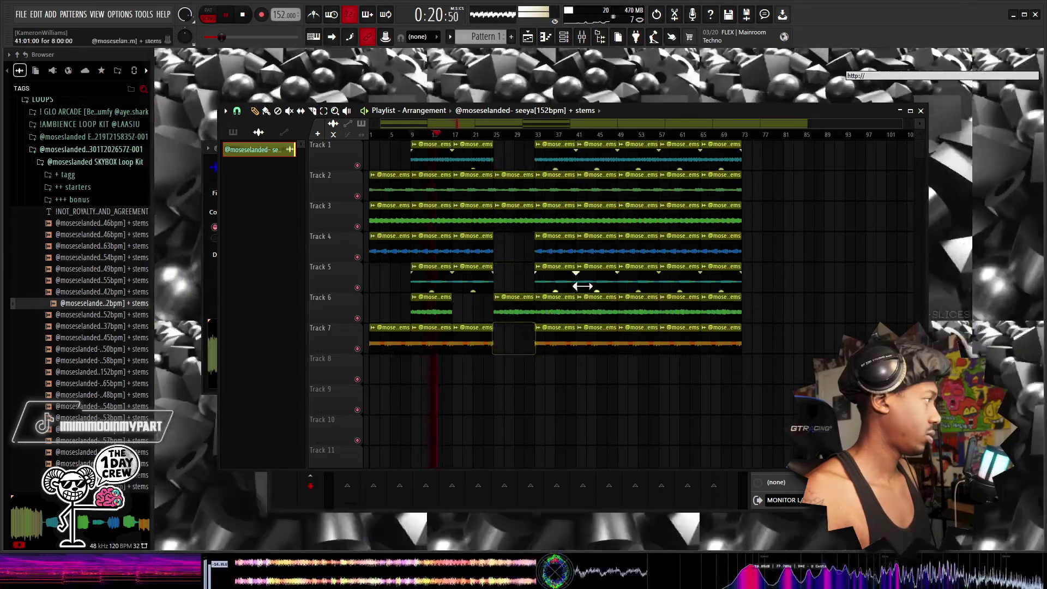
Delete every clip from bar 41 onward, along with Track 4's clip at bar 33.
right_click(588, 160)
right_click(607, 162)
left_click_drag(772, 371, 684, 168)
key("Delete")
left_click_drag(675, 384, 601, 140)
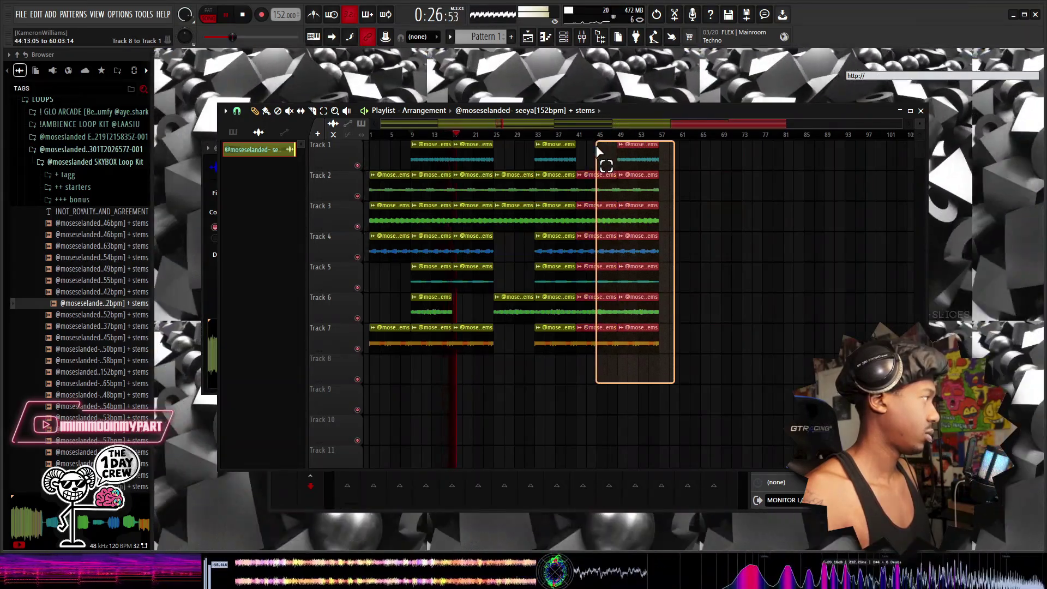
key("Delete")
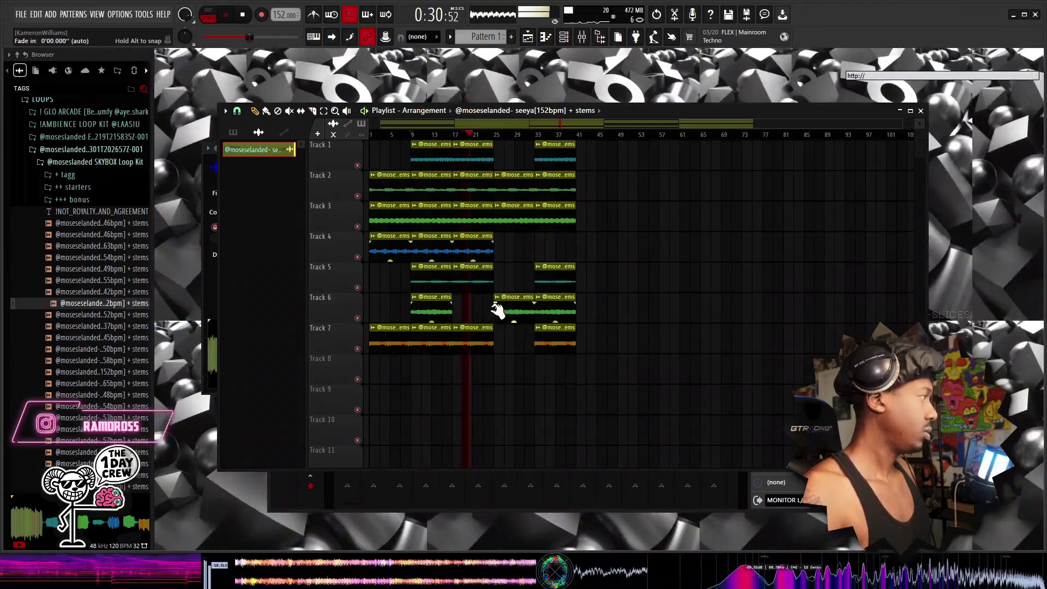
Thin out the last section by deleting the bar 33 clips on Tracks 1, 3 and 5.
right_click(561, 146)
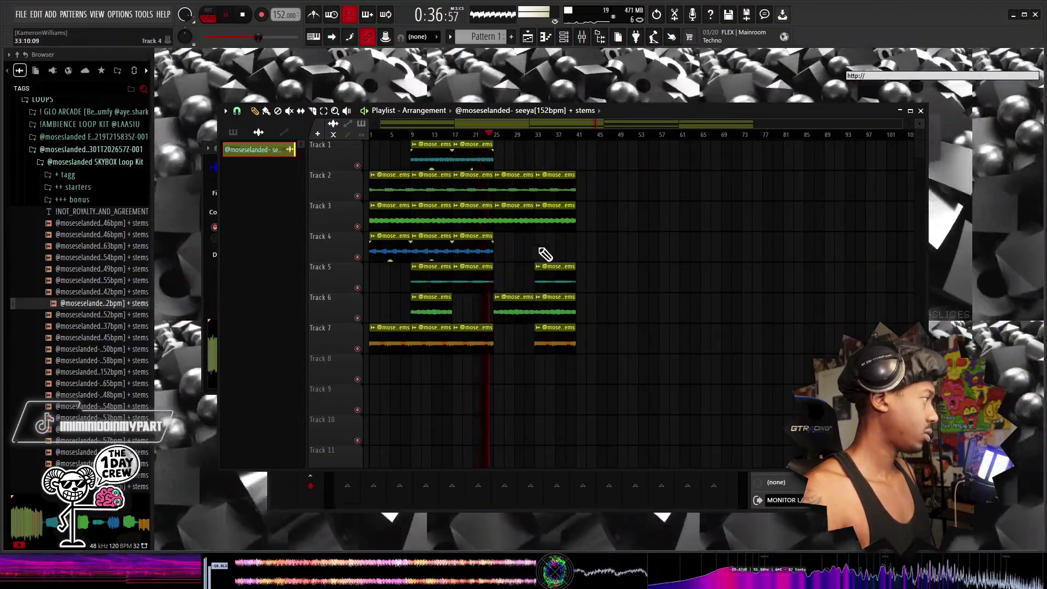
right_click(506, 224)
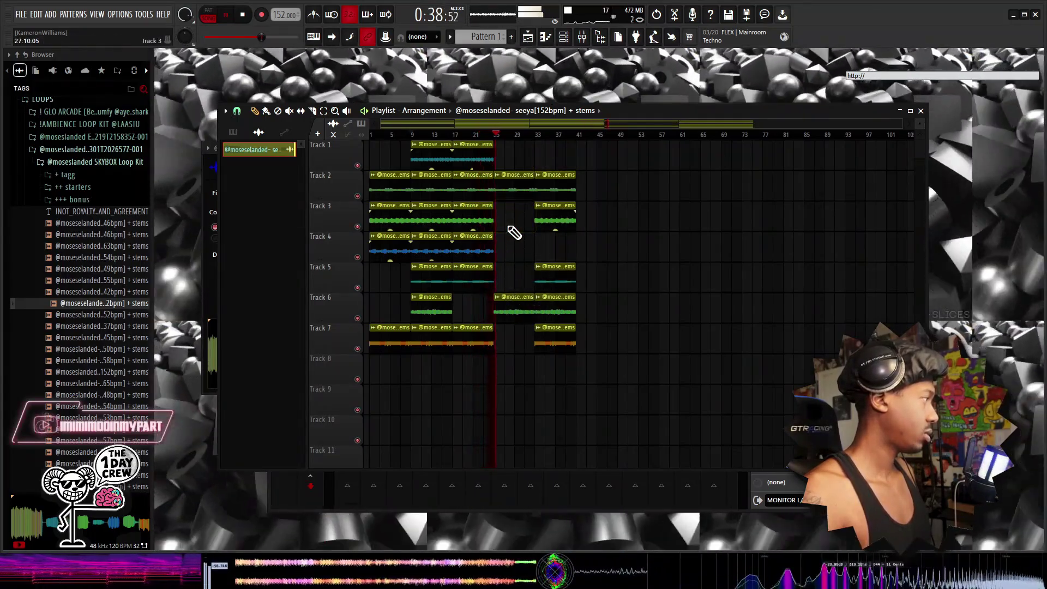
key("ctrl+z")
right_click(548, 223)
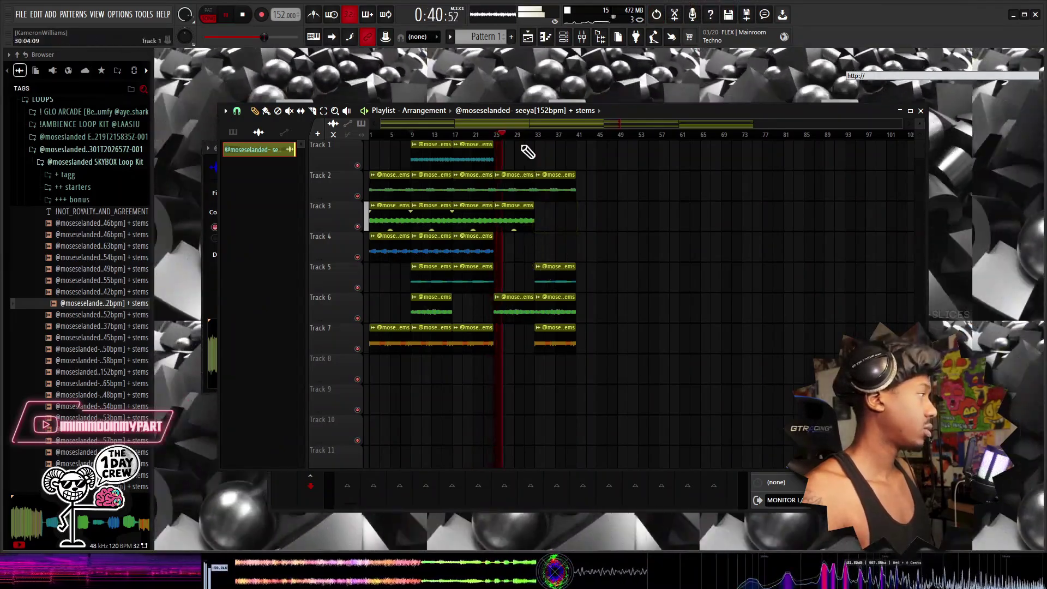
left_click(534, 140)
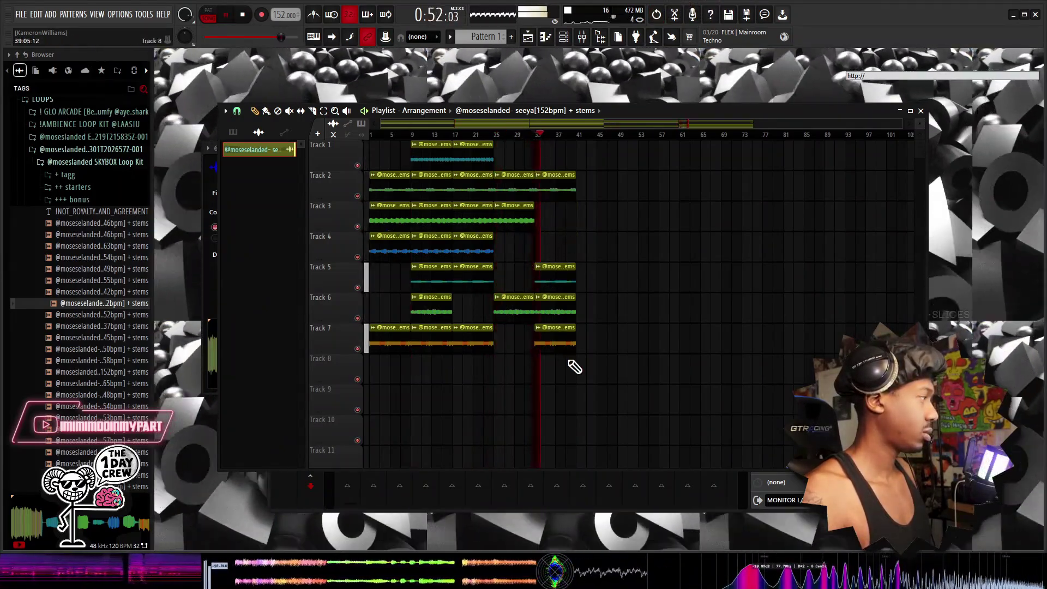
right_click(565, 349)
key("ctrl+z")
right_click(564, 285)
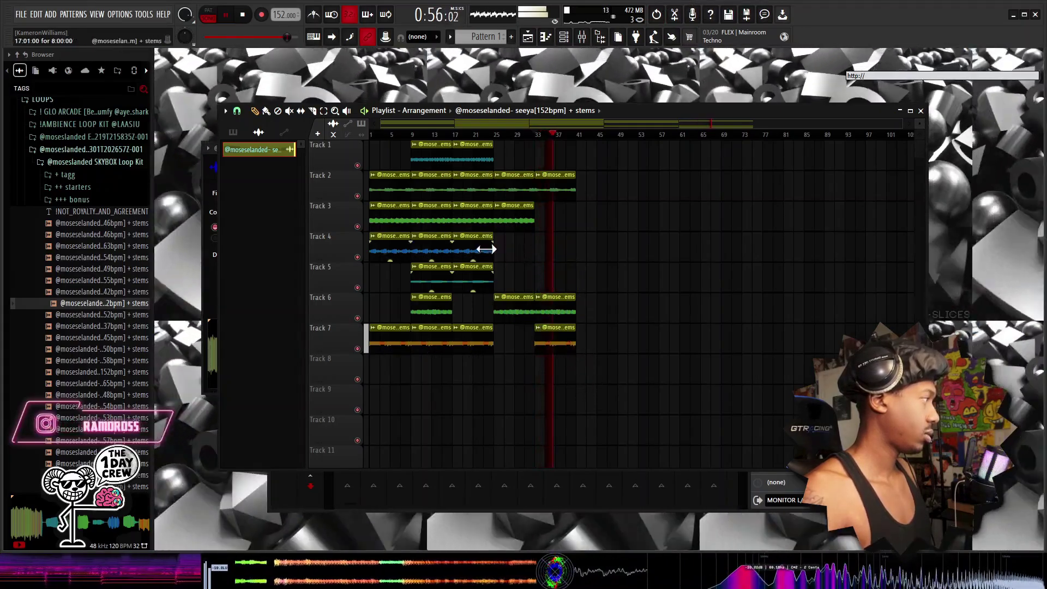
Stop playback and clone the current arrangement as Arrangement_2.
key("space")
left_click(425, 110)
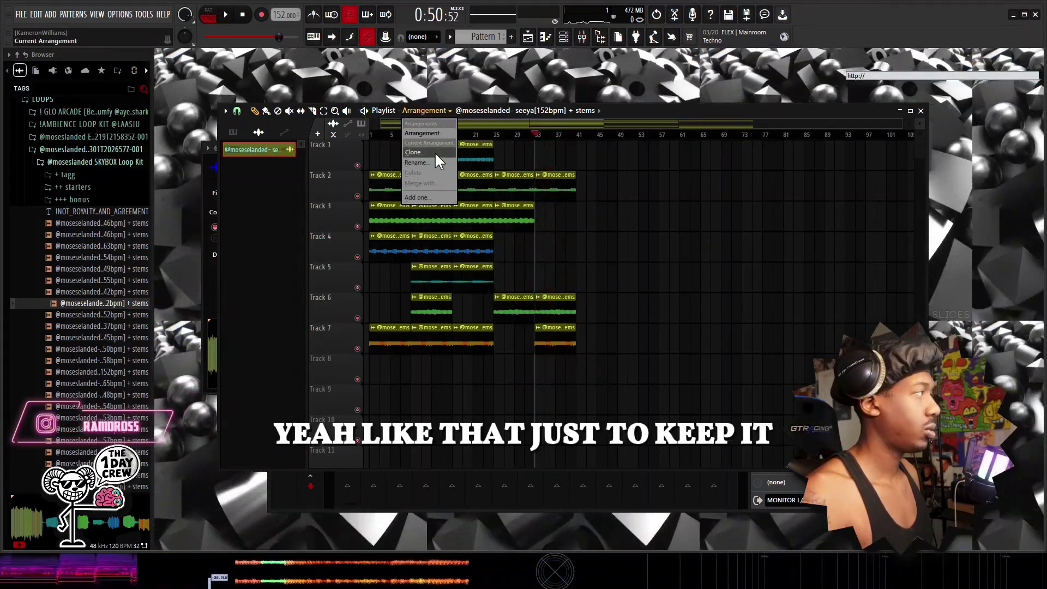
left_click(435, 153)
key("Return")
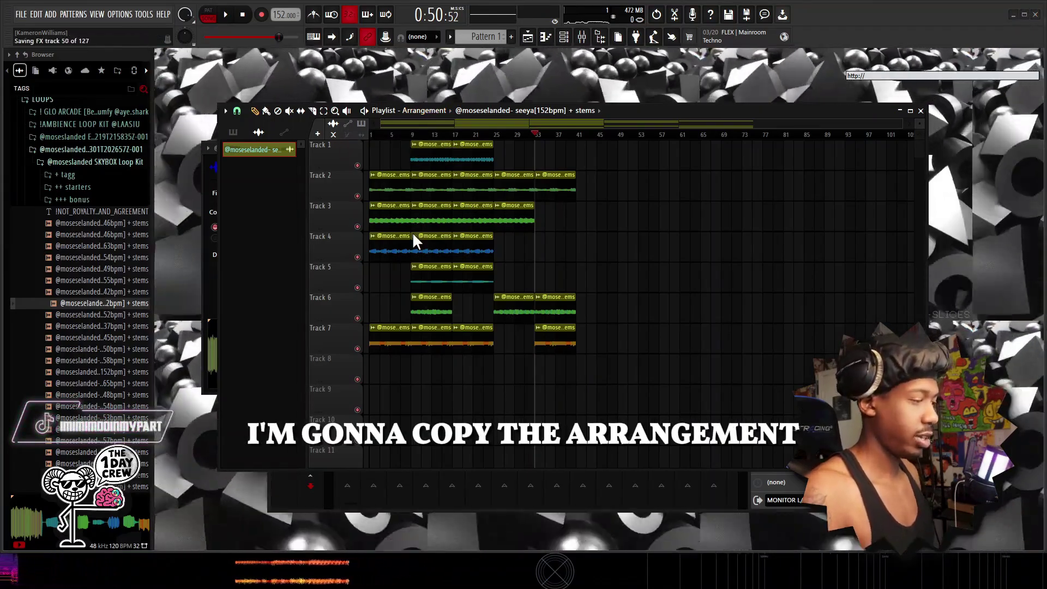
Consolidate all clips into a single 16Bit int stereo WAV clip and delete the muted source clips below it.
key("ctrl+a")
key("ctrl+alt+c")
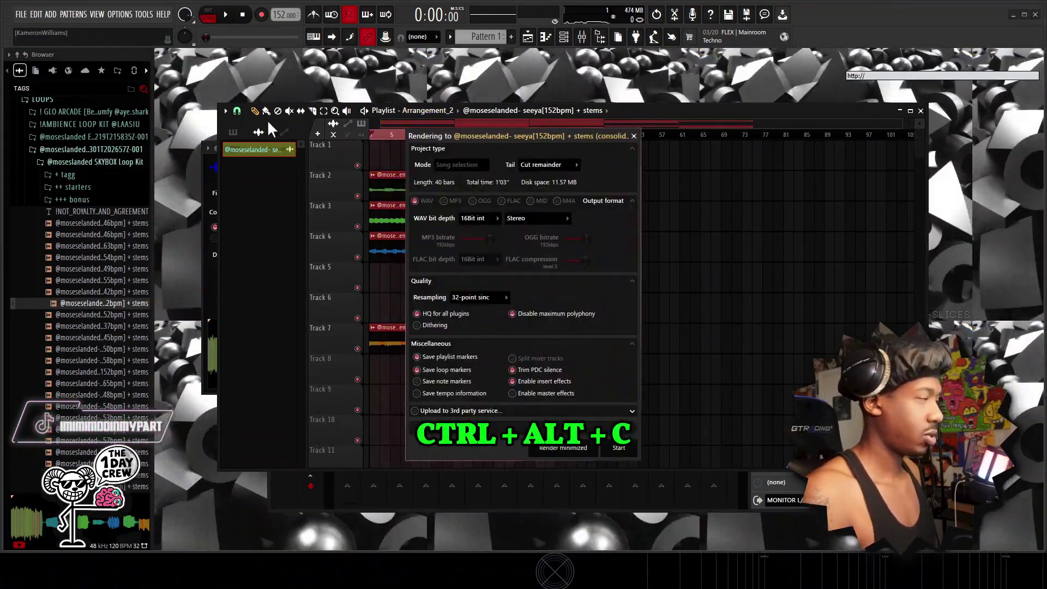
key("Return")
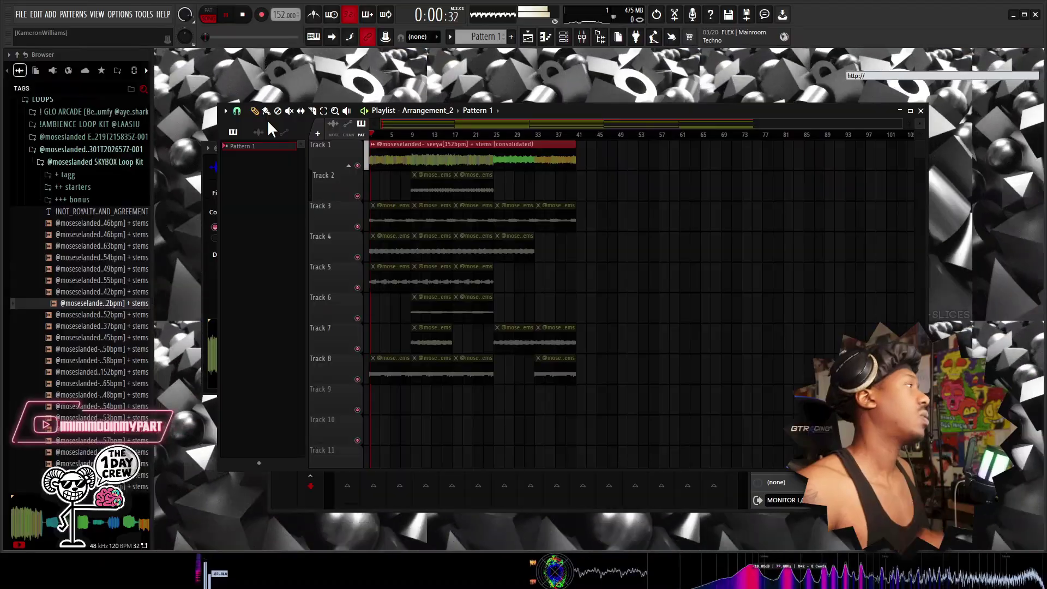
left_click_drag(608, 416, 374, 170)
key("Delete")
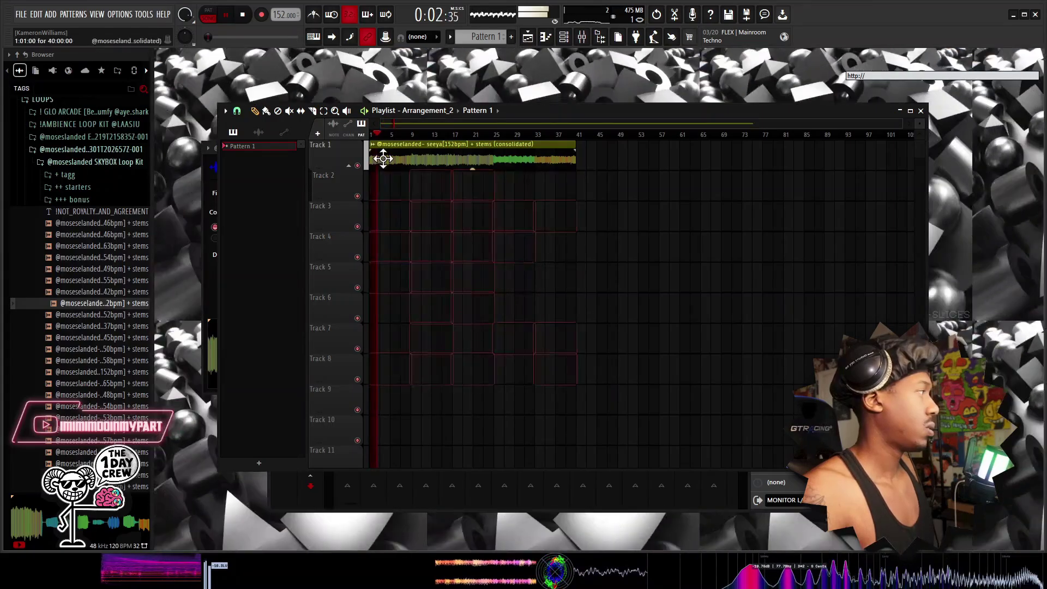
Set the consolidated clip's time-stretching mode to Stretch and adjust its pitch slightly.
left_click(390, 149)
double_click(391, 149)
left_click(484, 216)
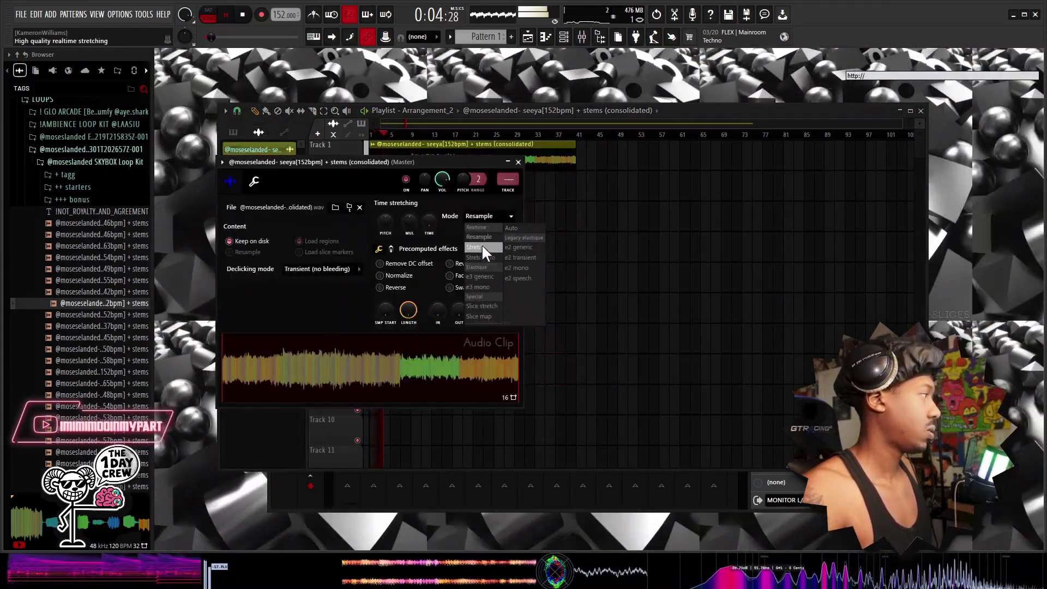
left_click(484, 247)
right_click(544, 241)
double_click(465, 157)
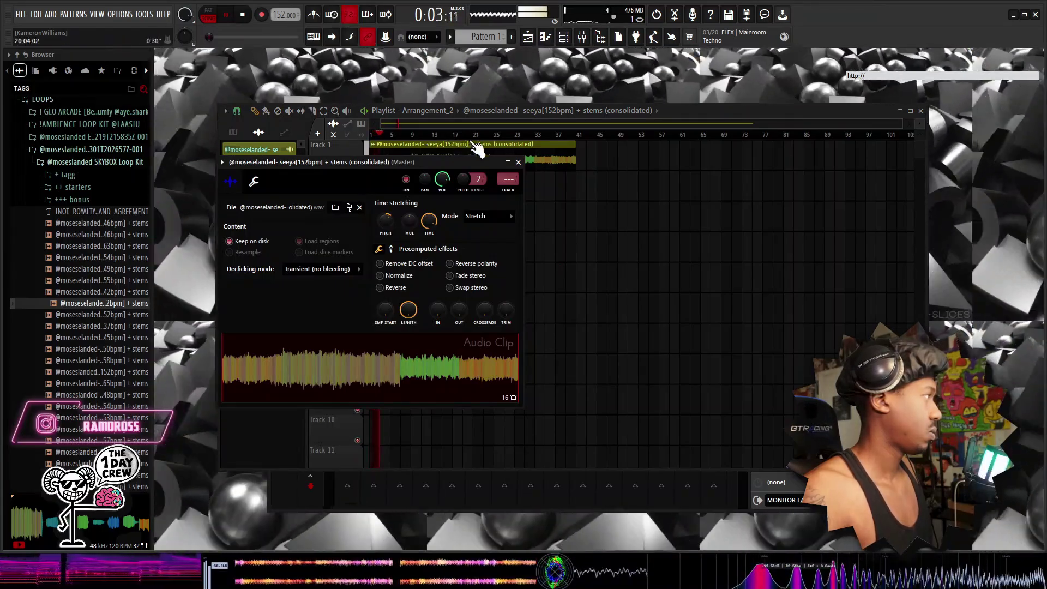
right_click(530, 191)
double_click(446, 154)
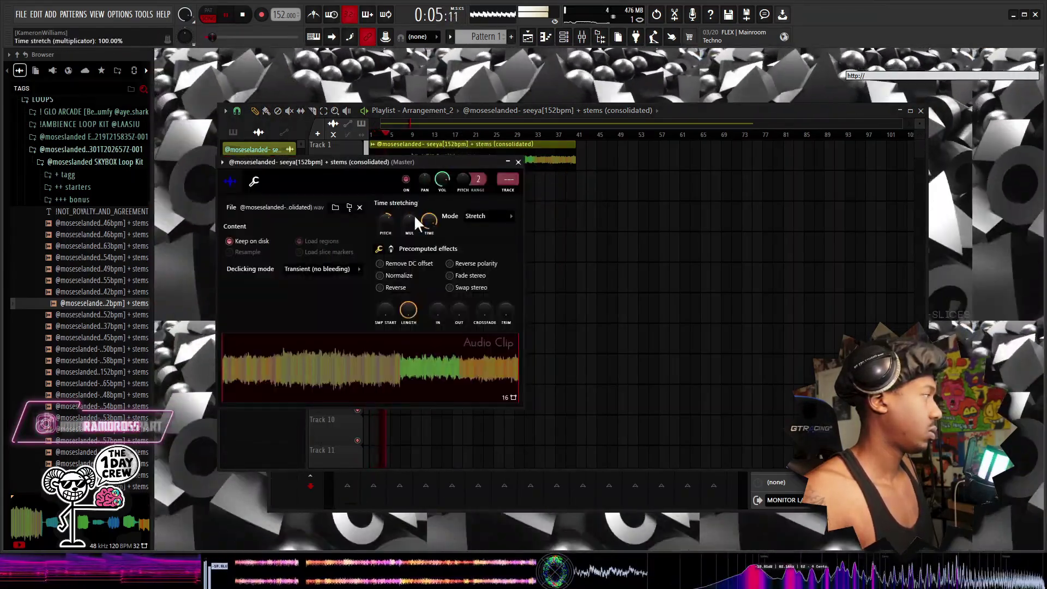
Route the consolidated clip to a mixer track and set the project tempo to 141 BPM.
left_click_drag(513, 184, 514, 178)
key("space")
key("space")
left_click_drag(282, 15, 281, 22)
right_click(635, 239)
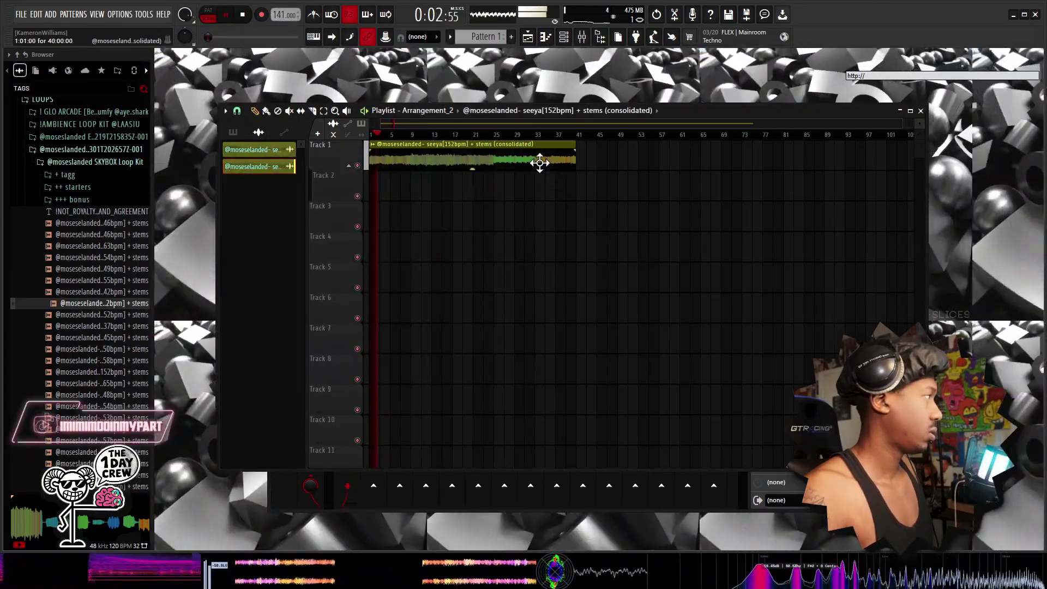
Play the consolidated loop while reviewing its channel settings, and stop playback.
double_click(392, 155)
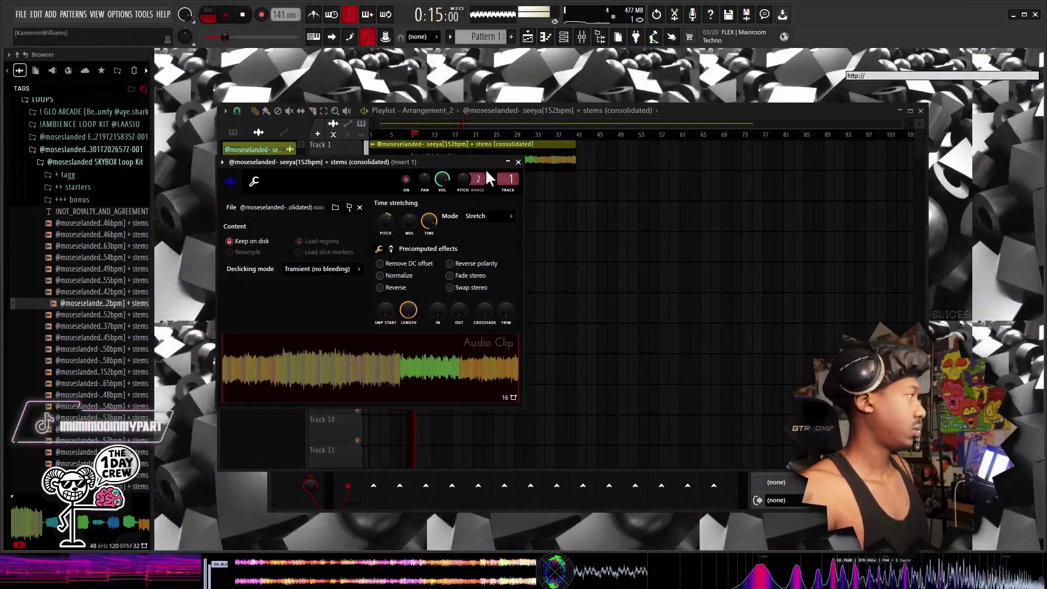
left_click(518, 162)
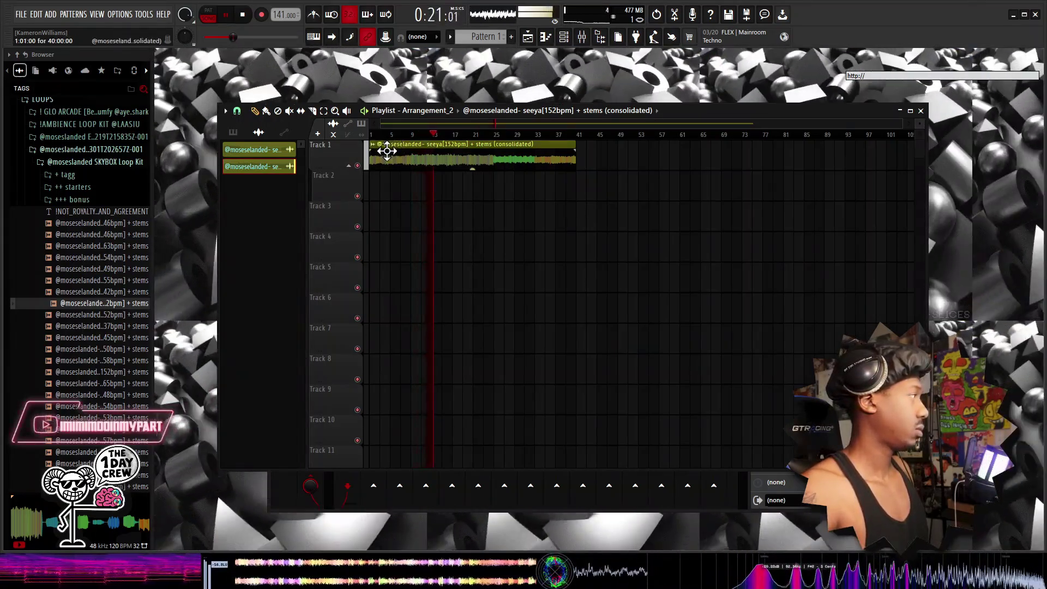
double_click(387, 151)
left_click(518, 163)
key("space")
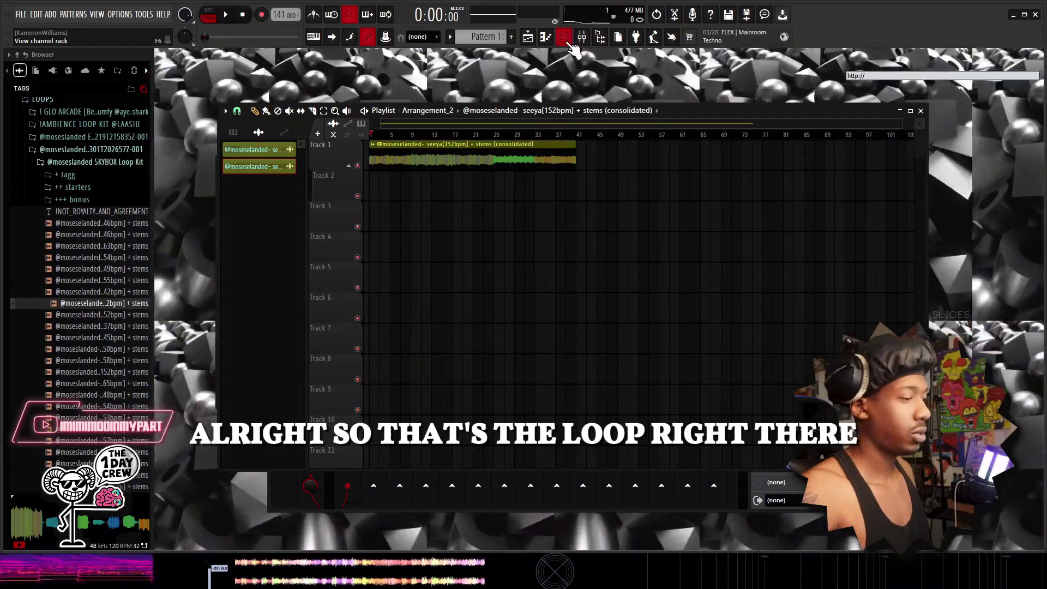
Place Pattern 1 on Track 2 and duplicate it end to end across the full length of the consolidated clip.
scroll(485, 33, "up", 2)
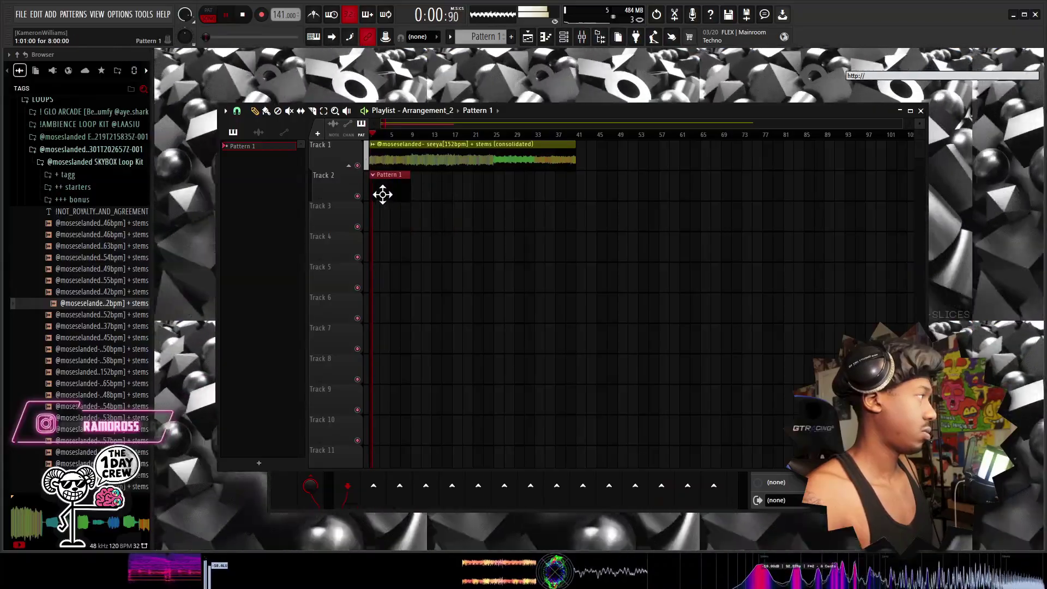
key("ctrl+b")
key("ctrl+b")
key("ctrl+b")
key("ctrl+b")
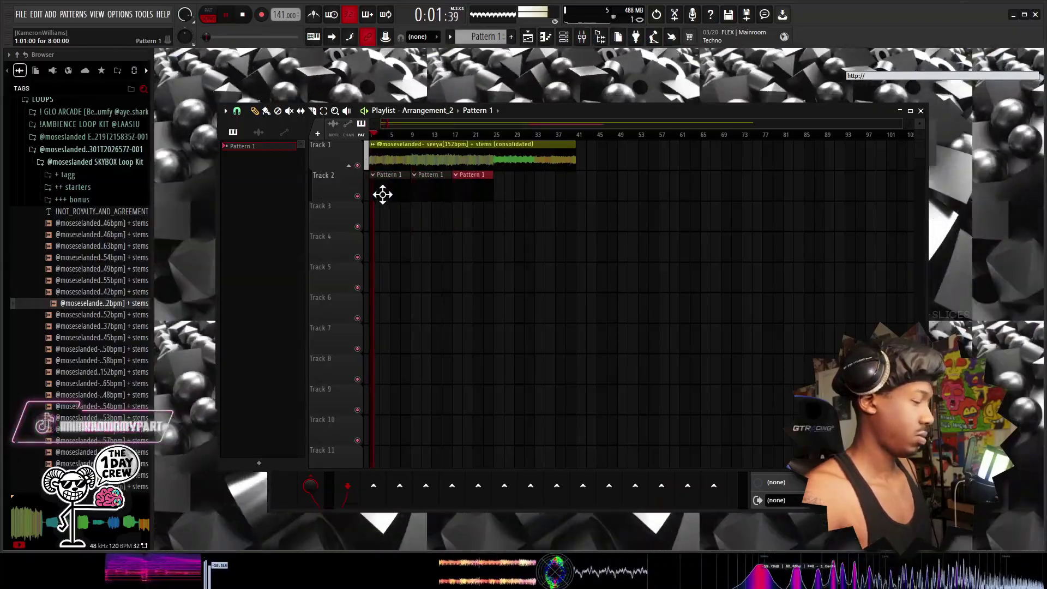
scroll(485, 37, "up", 1)
Fill Track 3 with repeated Pattern 2 clips along the consolidated clip's length and restart playback from the beginning.
left_click_drag(378, 212, 336, 215)
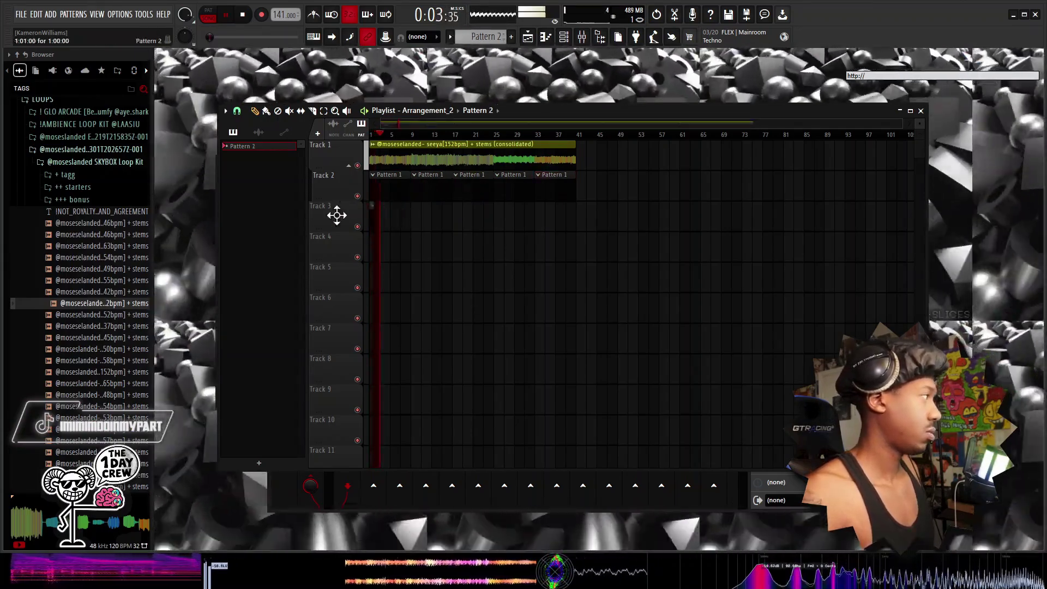
key("ctrl+b")
key("ctrl+b")
key("ctrl+b")
key("ctrl+b")
key("ctrl+b")
key("ctrl+b")
key("ctrl+b")
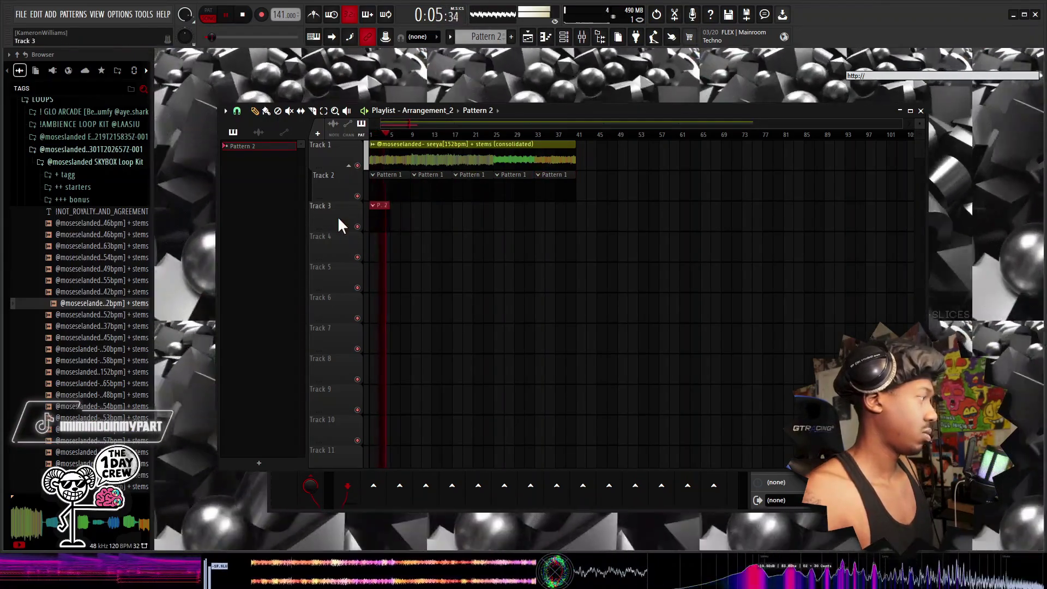
key("ctrl+b")
key("ctrl+b")
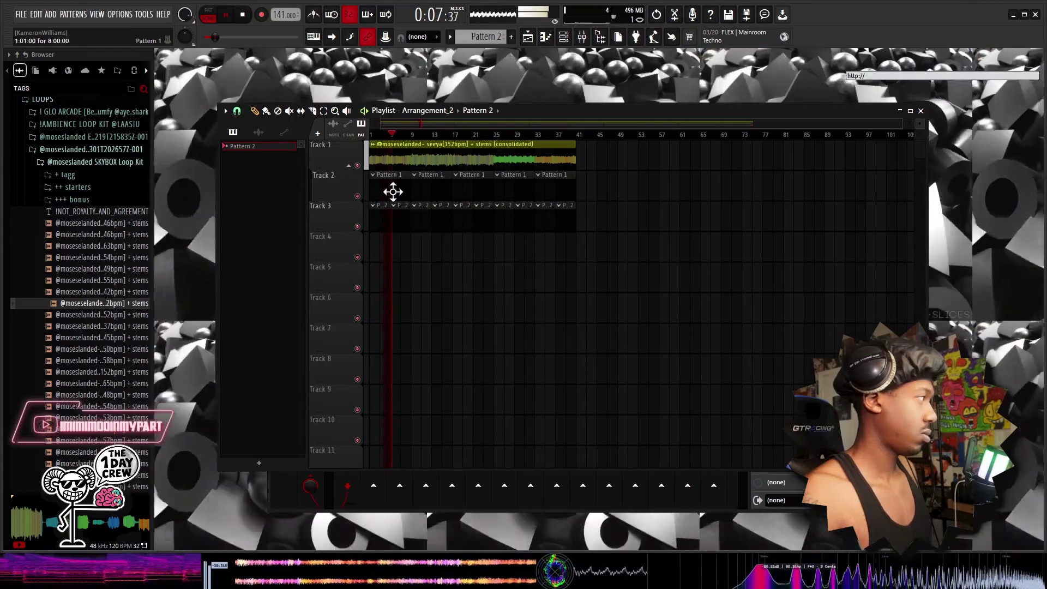
left_click(369, 135)
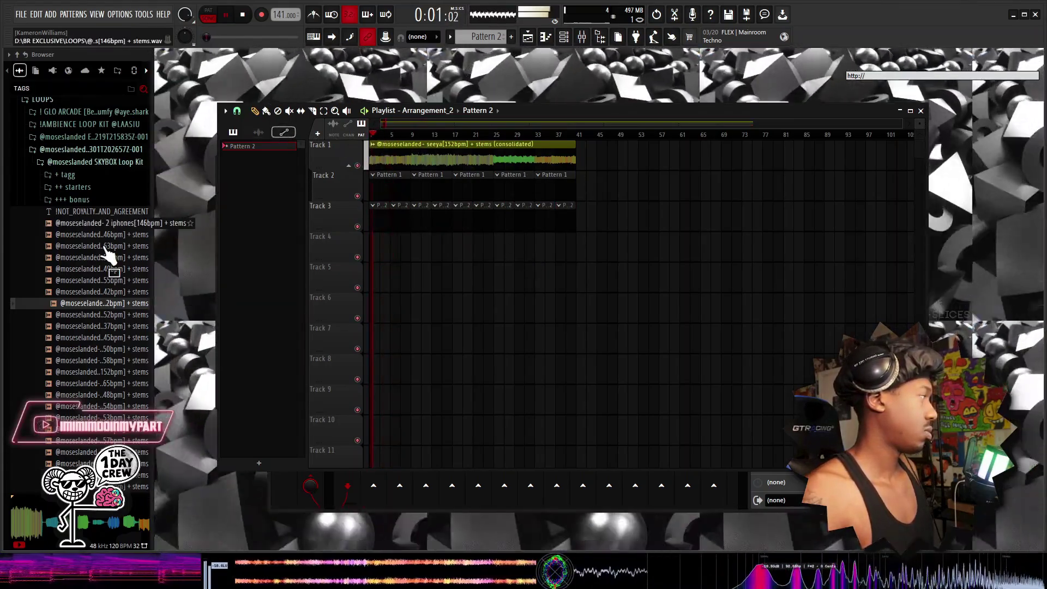
left_click(133, 71)
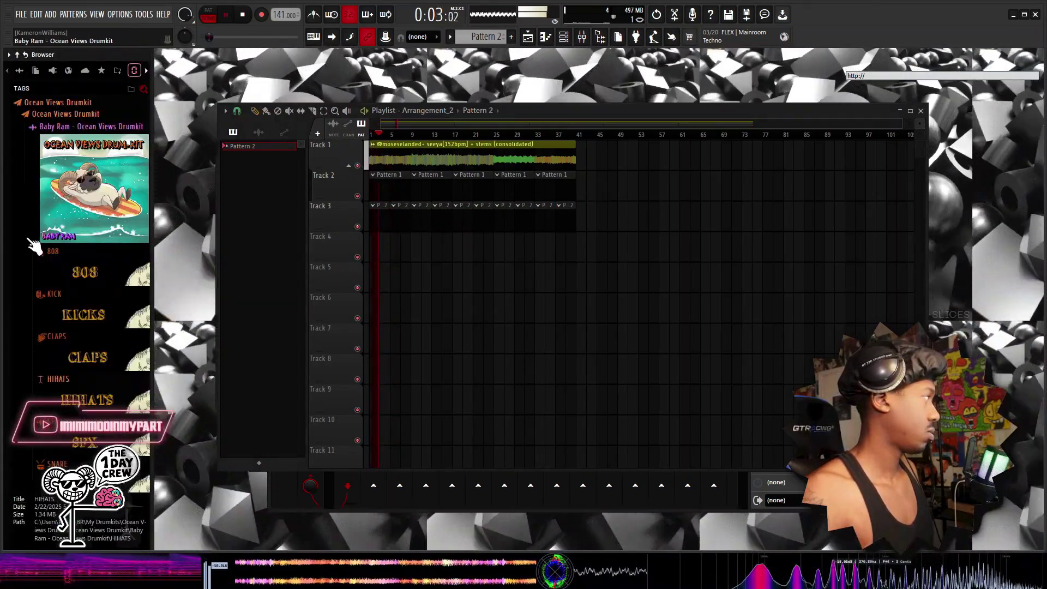
left_click(58, 103)
left_click(118, 71)
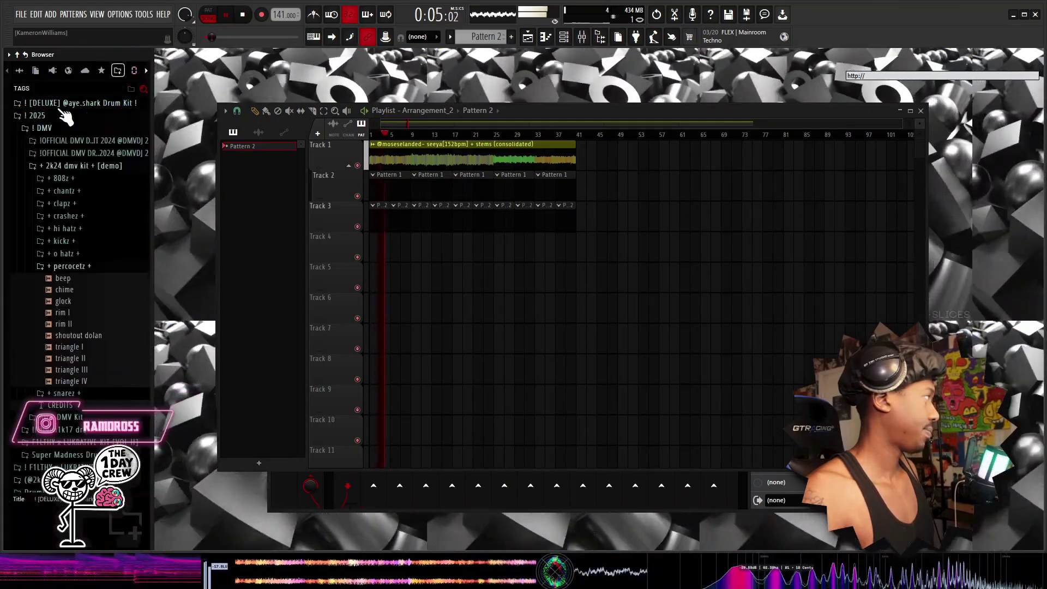
left_click(61, 114)
left_click(61, 115)
left_click(62, 141)
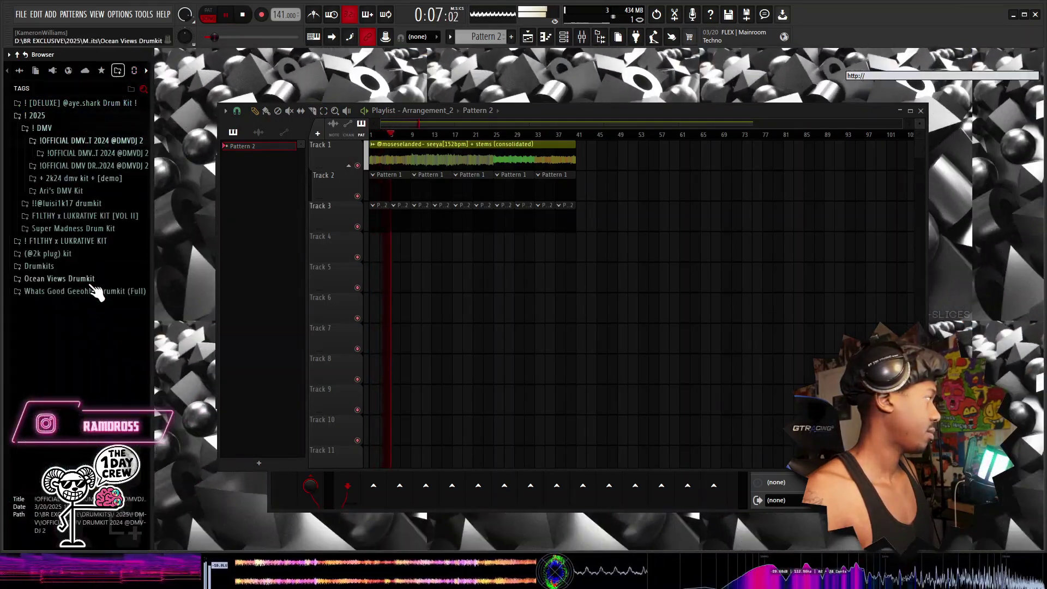
left_click(82, 154)
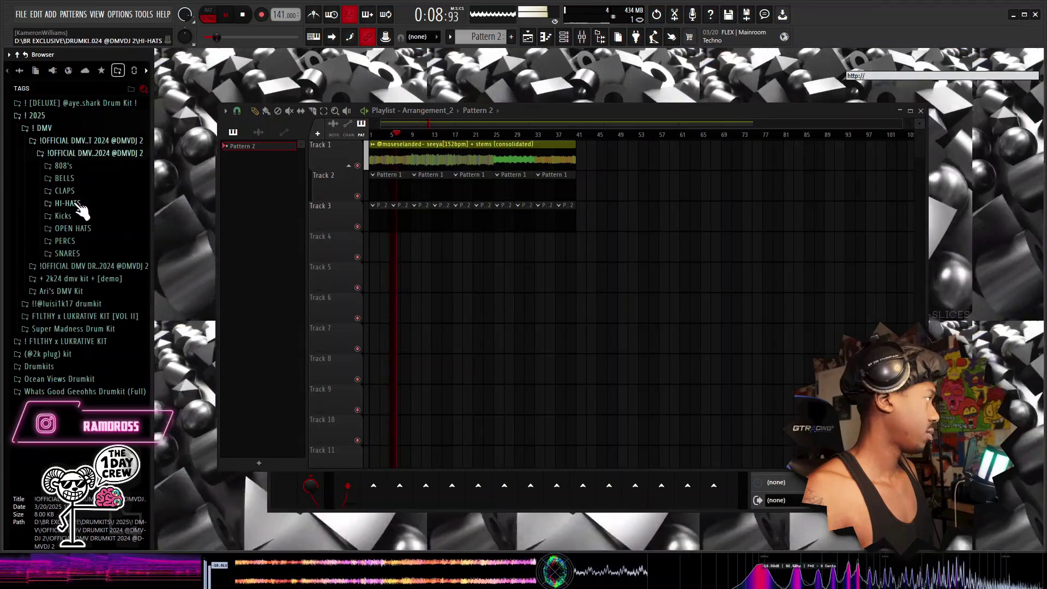
left_click(77, 204)
left_click(88, 238)
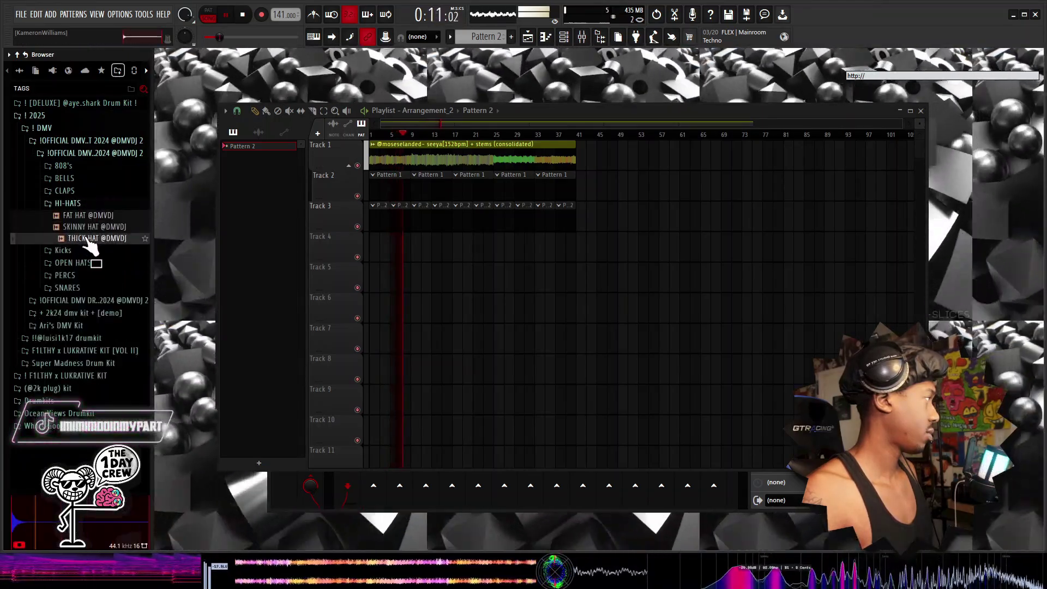
left_click(91, 228)
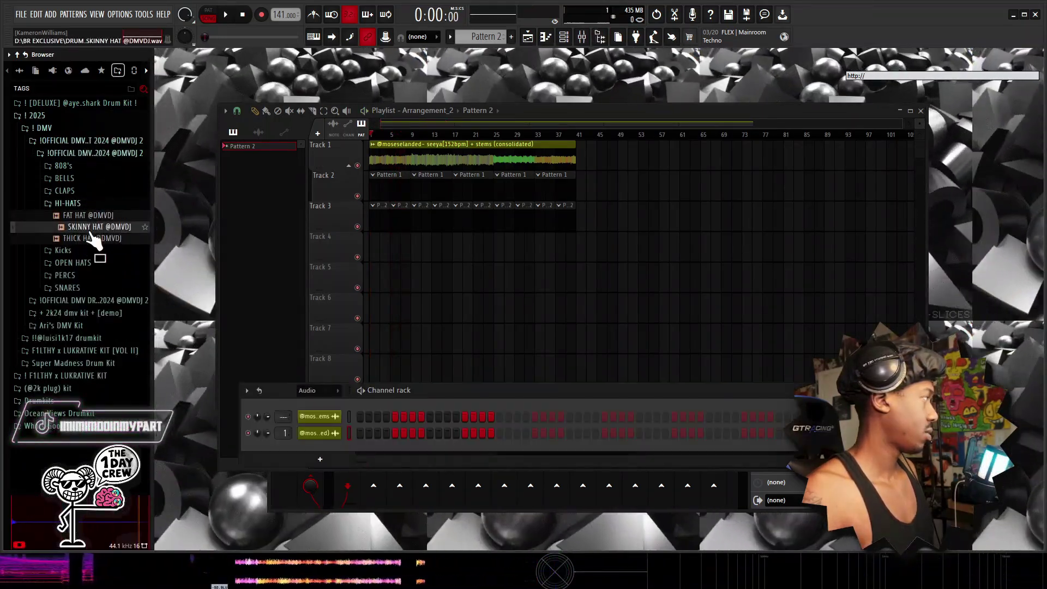
left_click(91, 240)
left_click_drag(320, 454, 318, 446)
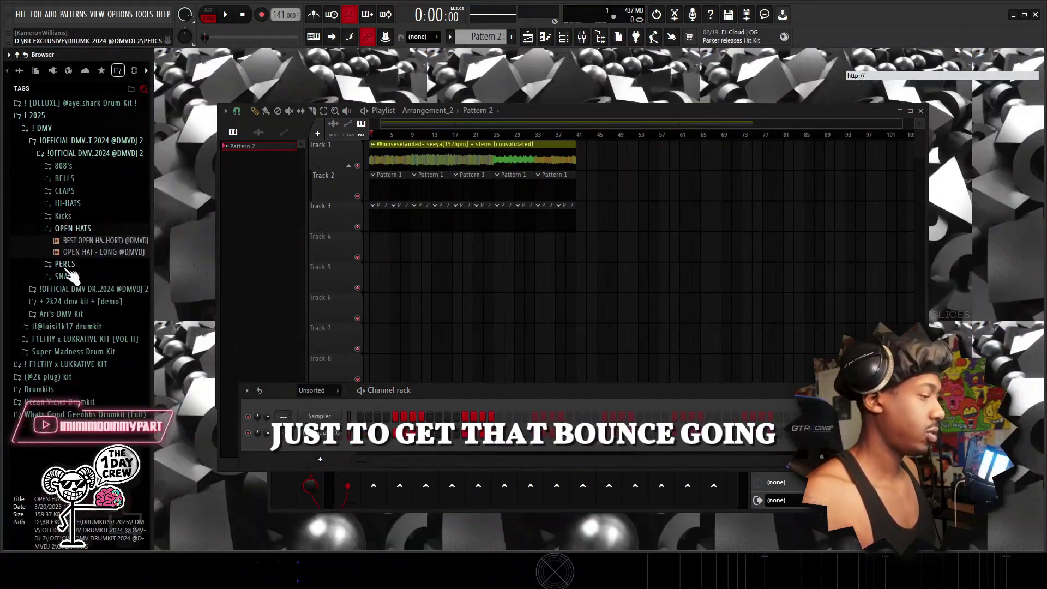
left_click_drag(78, 257, 334, 457)
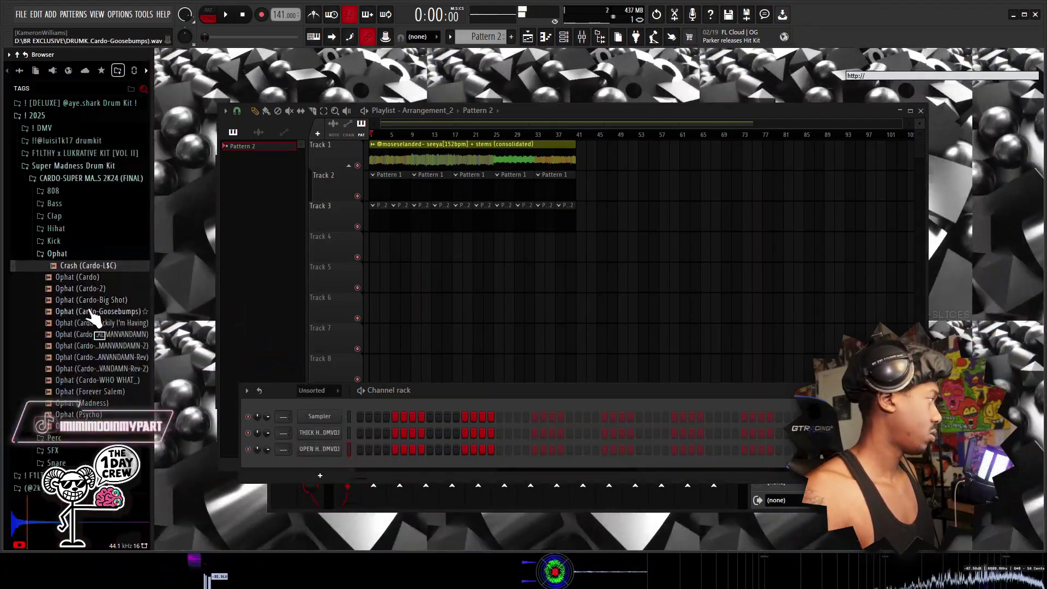
left_click(88, 312)
left_click(89, 323)
left_click(86, 311)
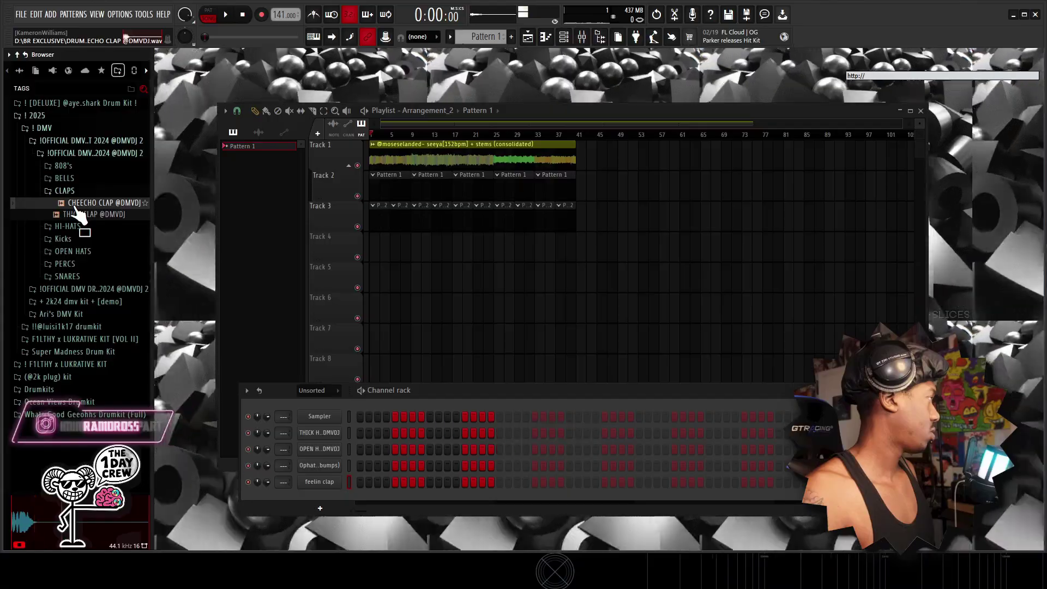
left_click_drag(81, 215, 318, 481)
left_click(82, 239)
left_click(99, 241)
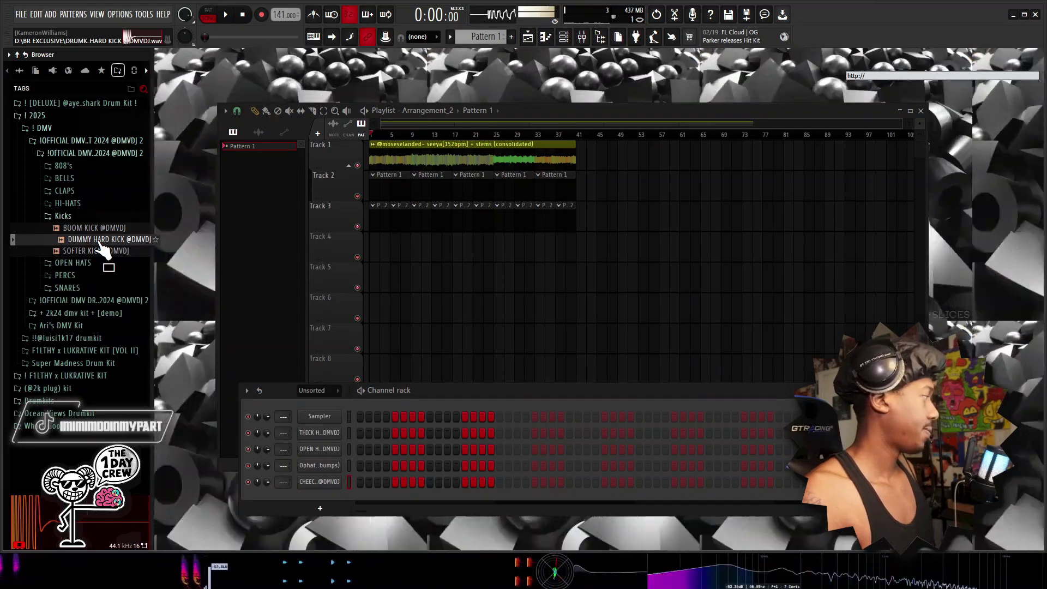
left_click_drag(101, 243, 313, 492)
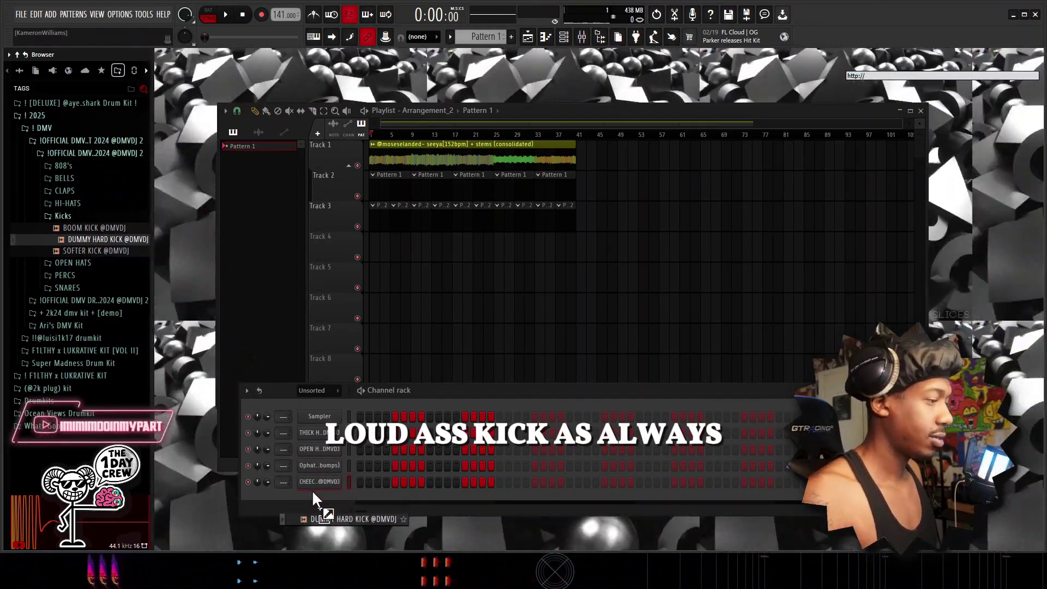
left_click_drag(313, 491, 329, 513)
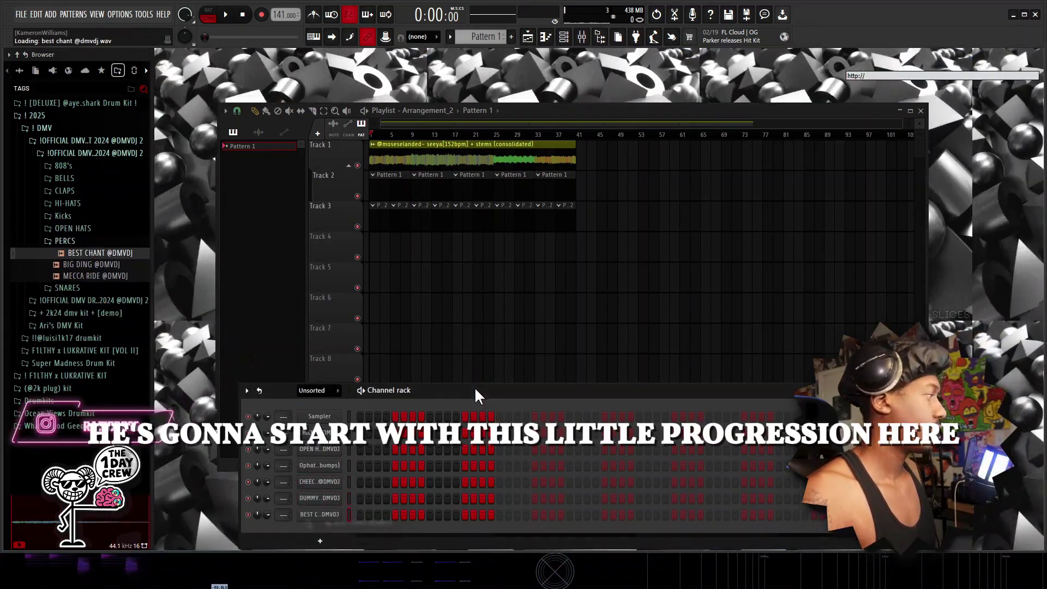
left_click_drag(474, 387, 475, 202)
key("space")
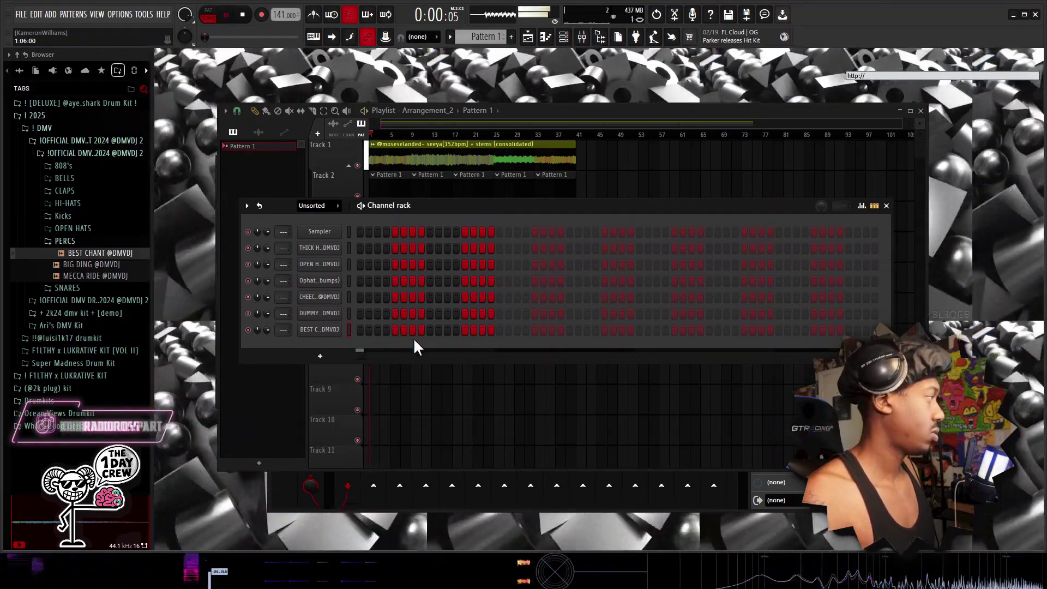
key("space")
left_click(322, 329)
left_click(292, 280)
left_click(358, 250)
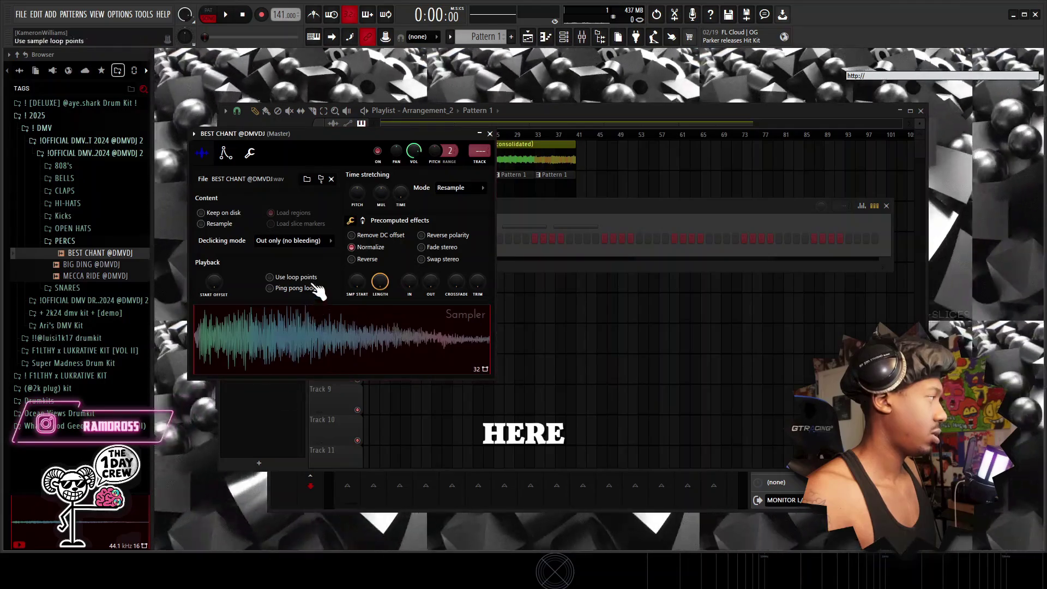
left_click(307, 279)
left_click(360, 248)
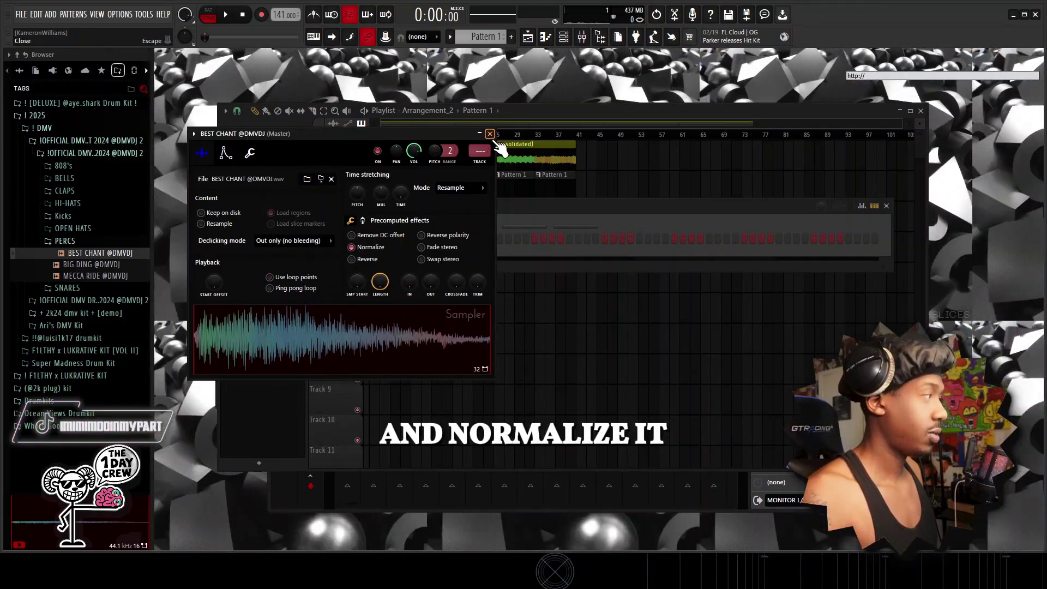
left_click(490, 133)
Start playback and program BEST CHANT hits every 16 steps, on steps 5, 21, 37 and 53.
key("space")
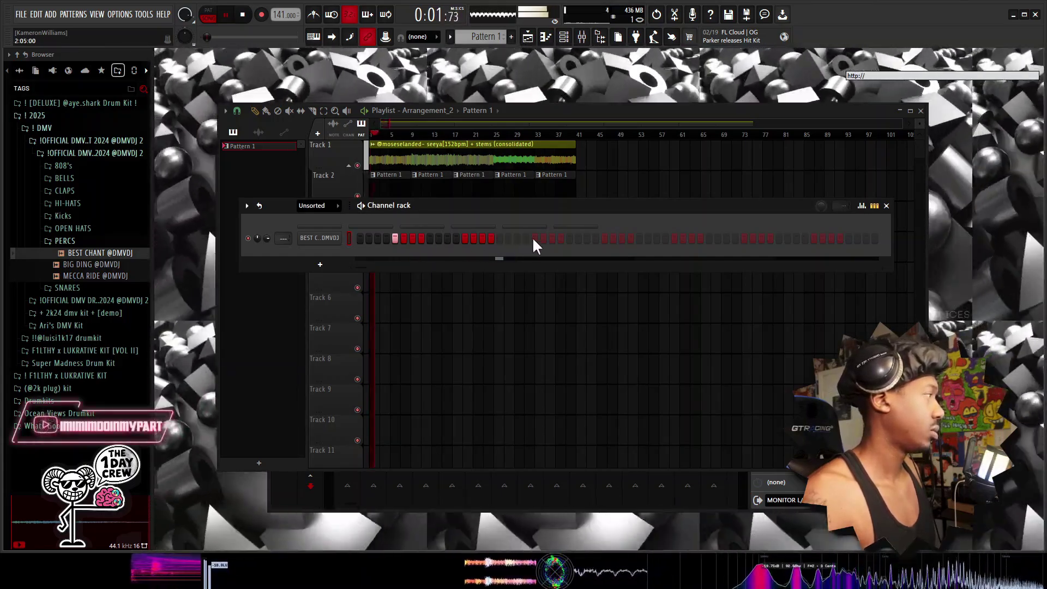
left_click(534, 238)
left_click(675, 238)
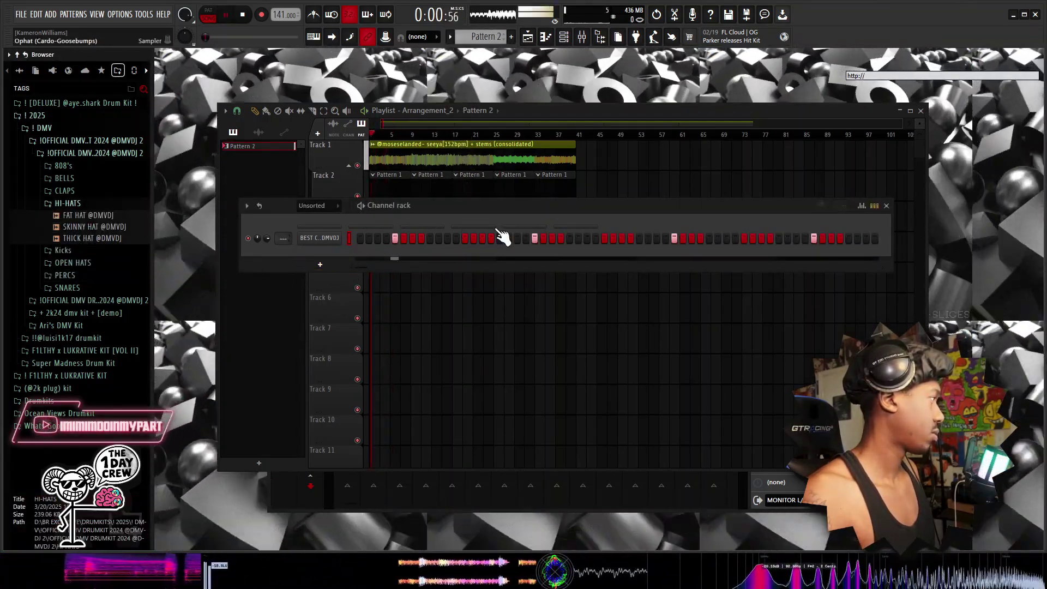
Program the first bar of the Ophat (Cardo-Goosebumps) channel in Pattern 2 with hits on steps 1, 9, 13 and 15.
left_click(496, 230)
left_click(337, 251)
left_click(330, 267)
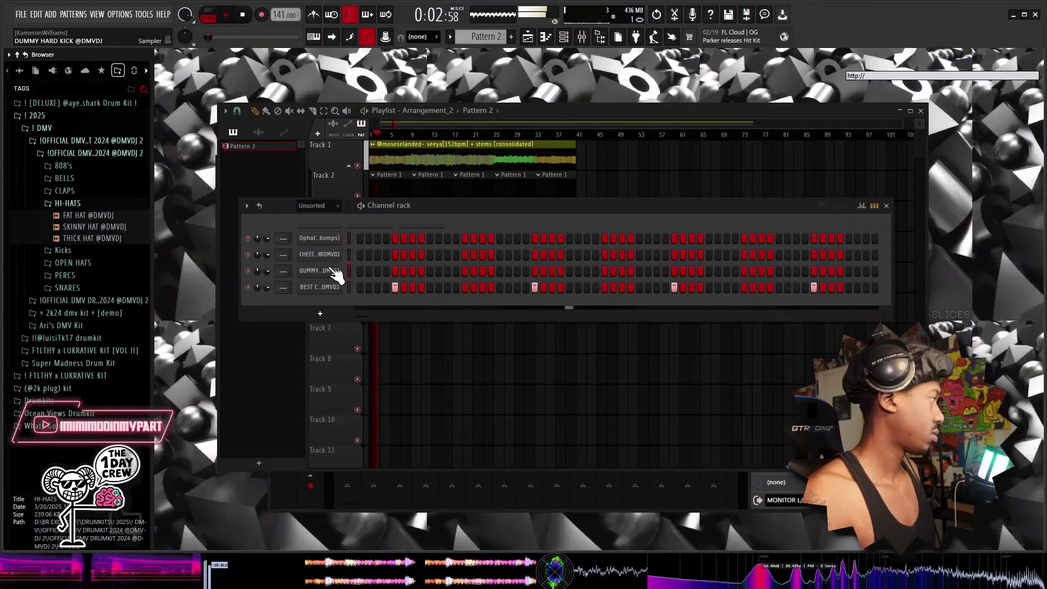
left_click(410, 228)
key("space")
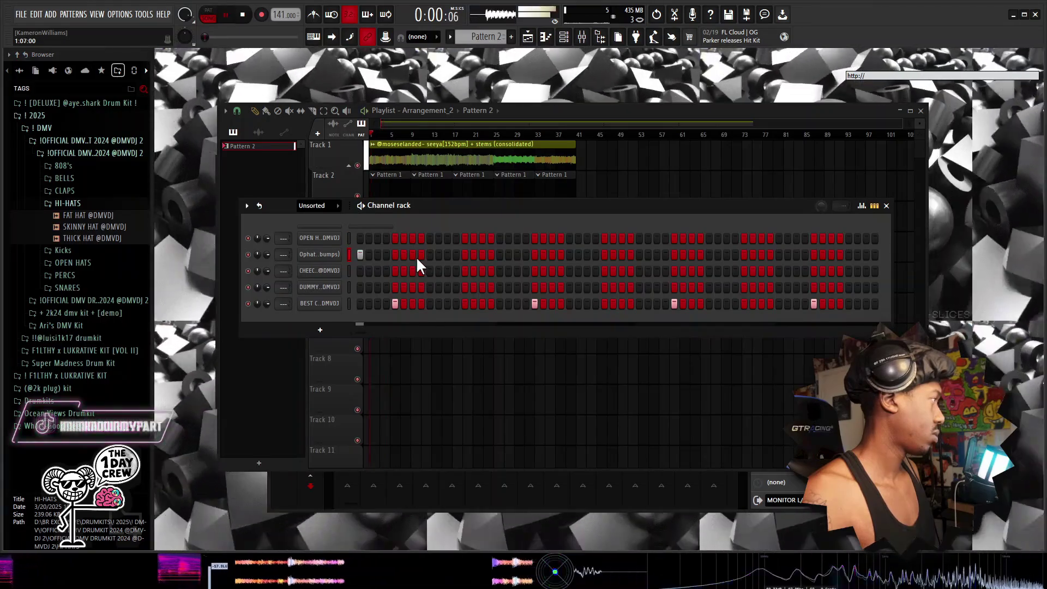
left_click(430, 255)
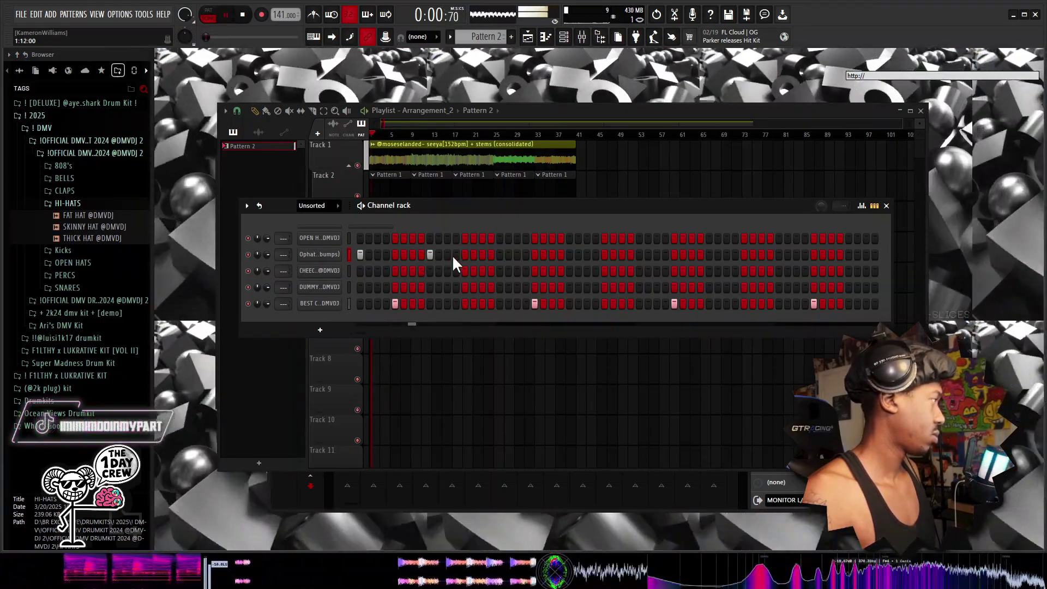
left_click(464, 255)
left_click(482, 255)
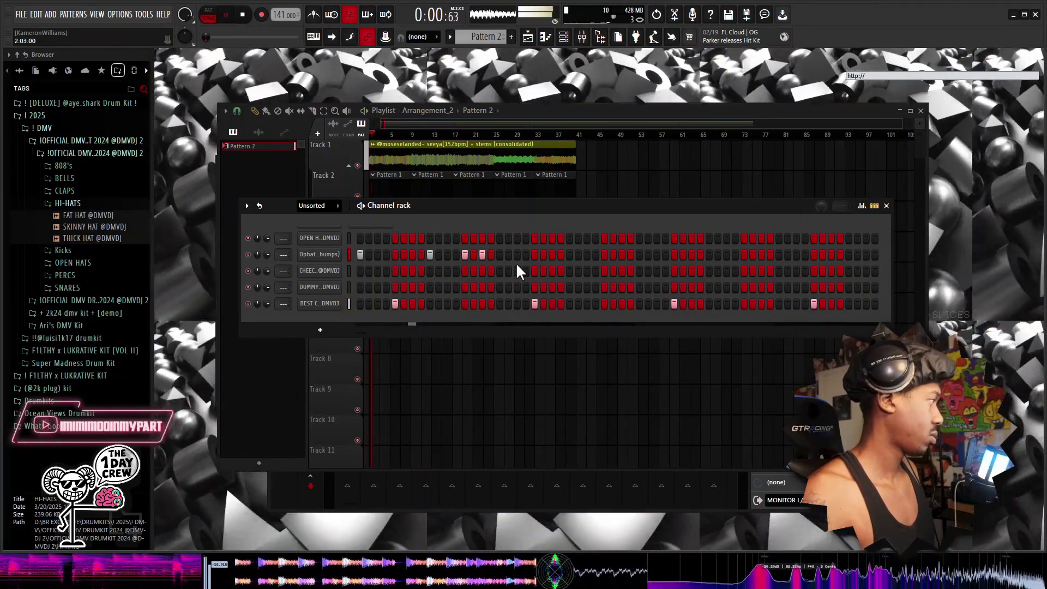
Program the Ophat (Cardo-Goosebumps) channel's second bar with hits on steps 19, 21, 25, 29 and 31.
left_click(517, 255)
left_click(534, 255)
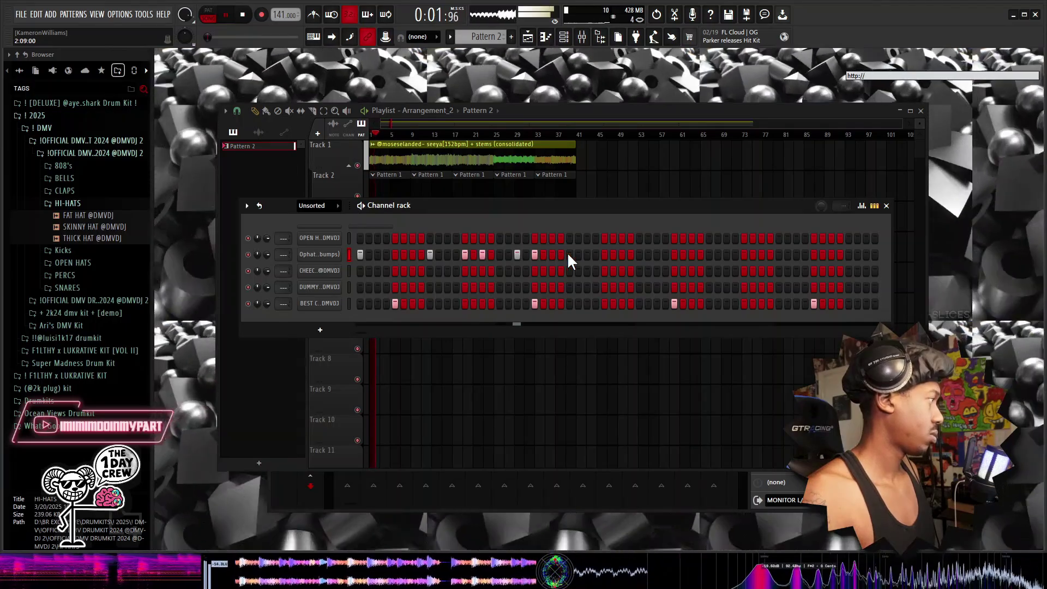
left_click(569, 255)
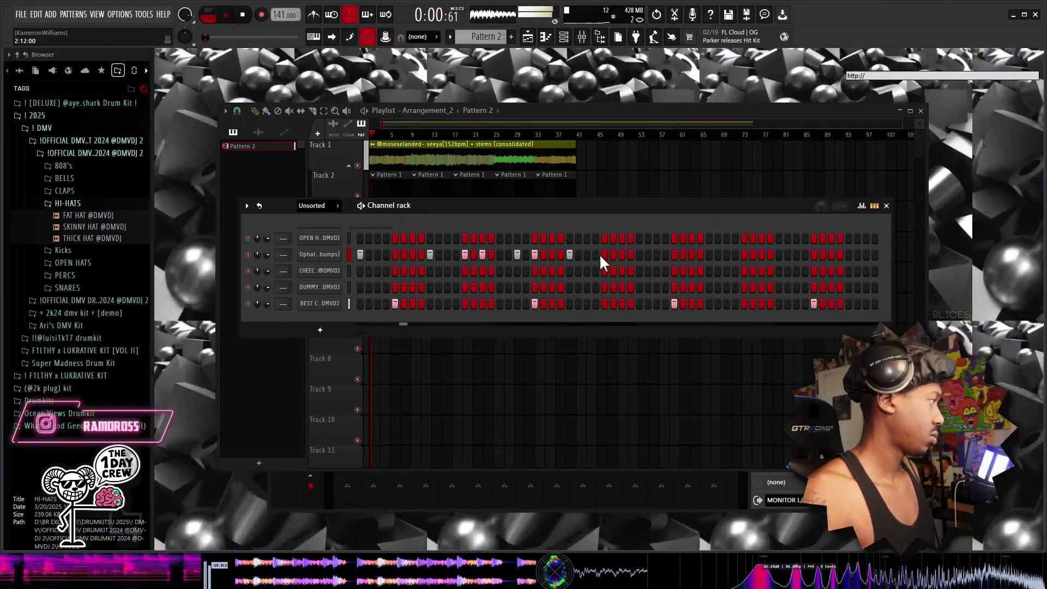
left_click(604, 255)
left_click(613, 255)
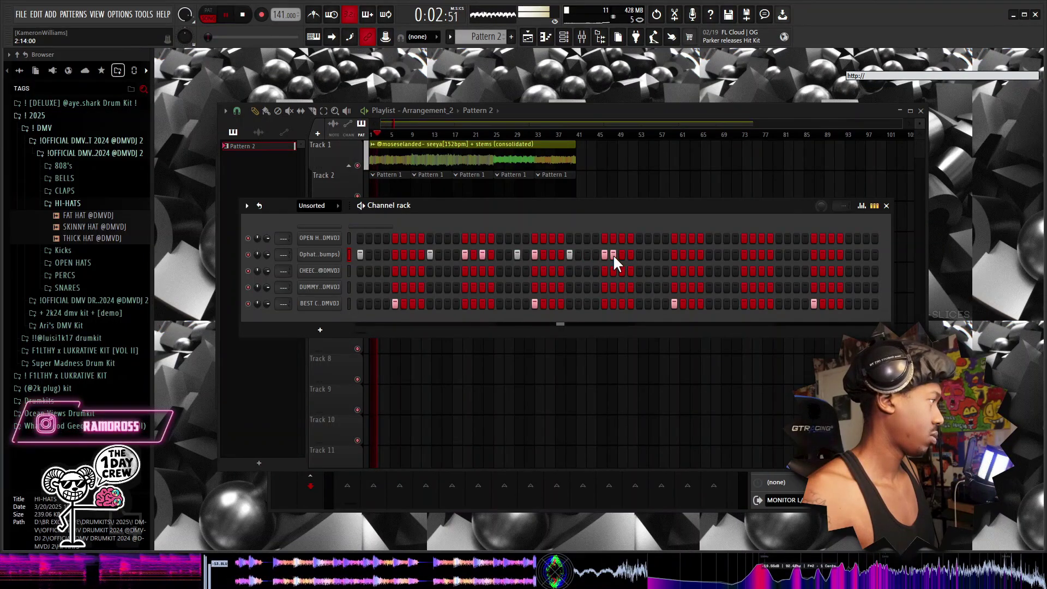
left_click(622, 255)
right_click(615, 256)
Open the Ophat (Cardo-Goosebumps) channel in the piano roll and duplicate its two-bar rhythm into bars 3 and 4.
right_click(333, 253)
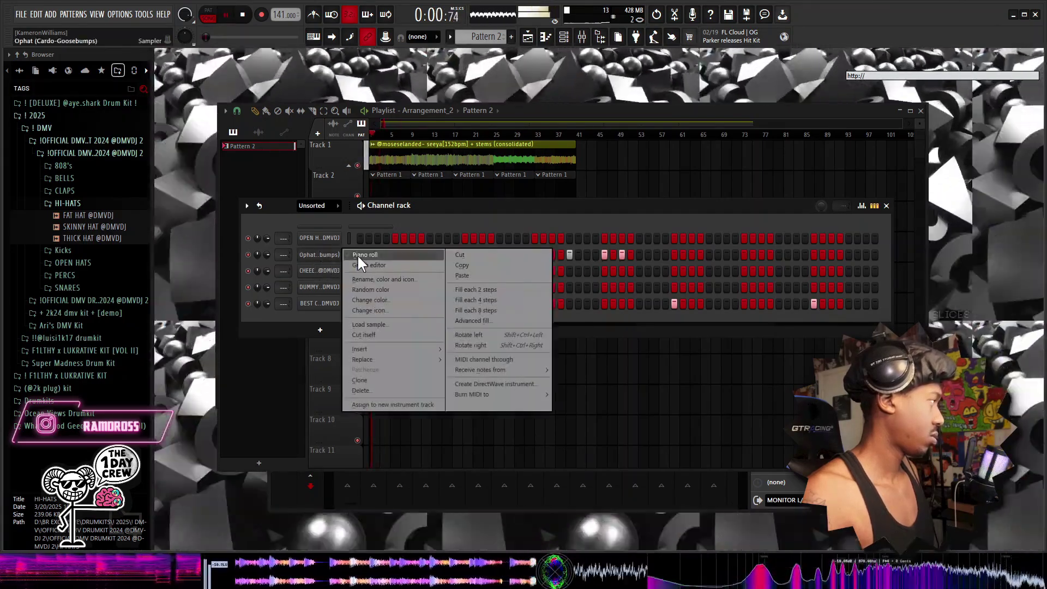
left_click(357, 254)
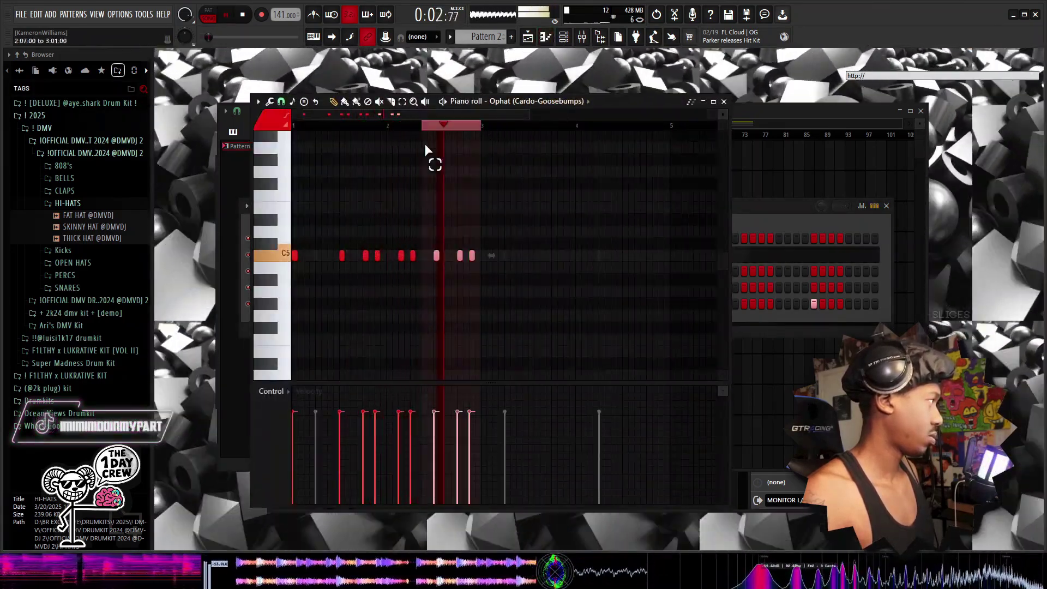
key("ctrl+b")
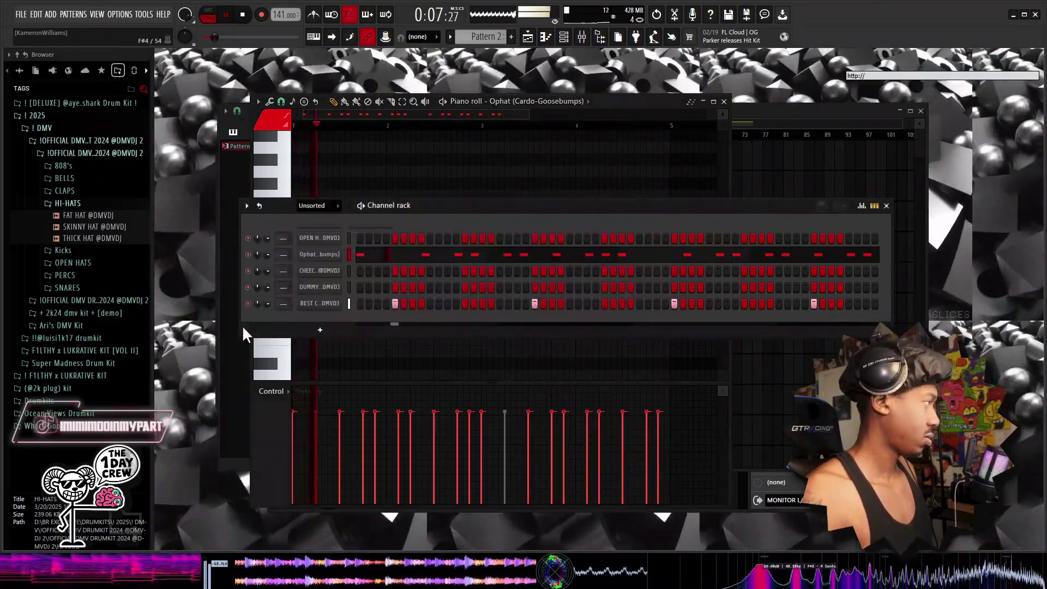
left_click(243, 324)
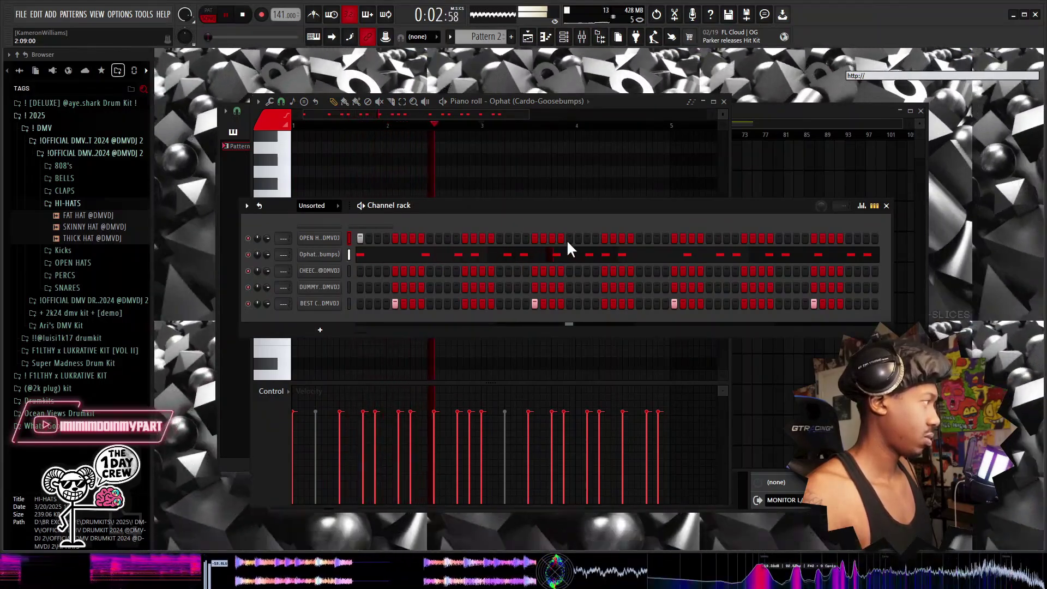
left_click(320, 238)
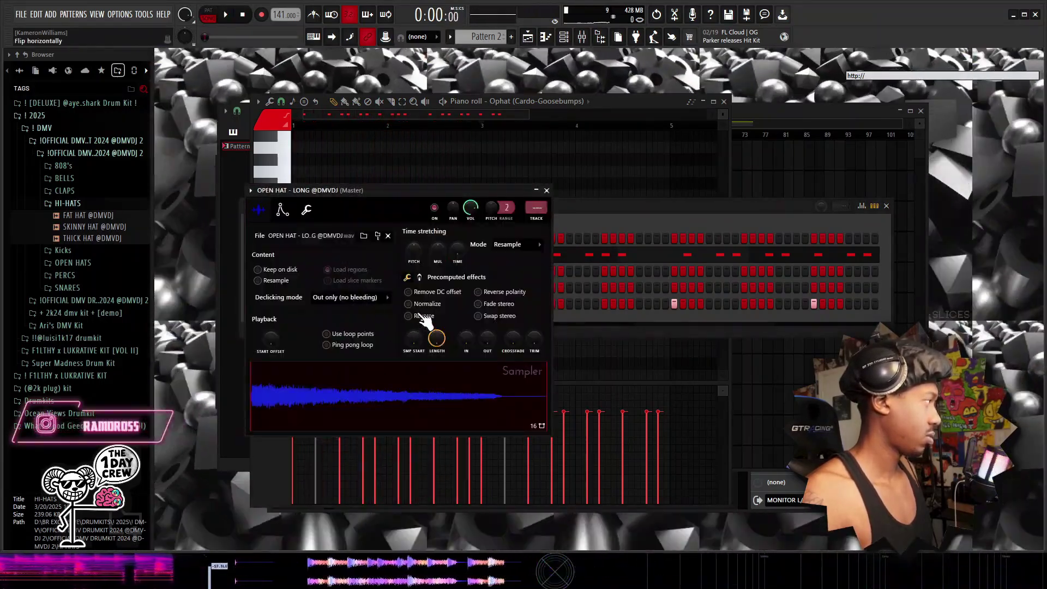
left_click(547, 190)
key("space")
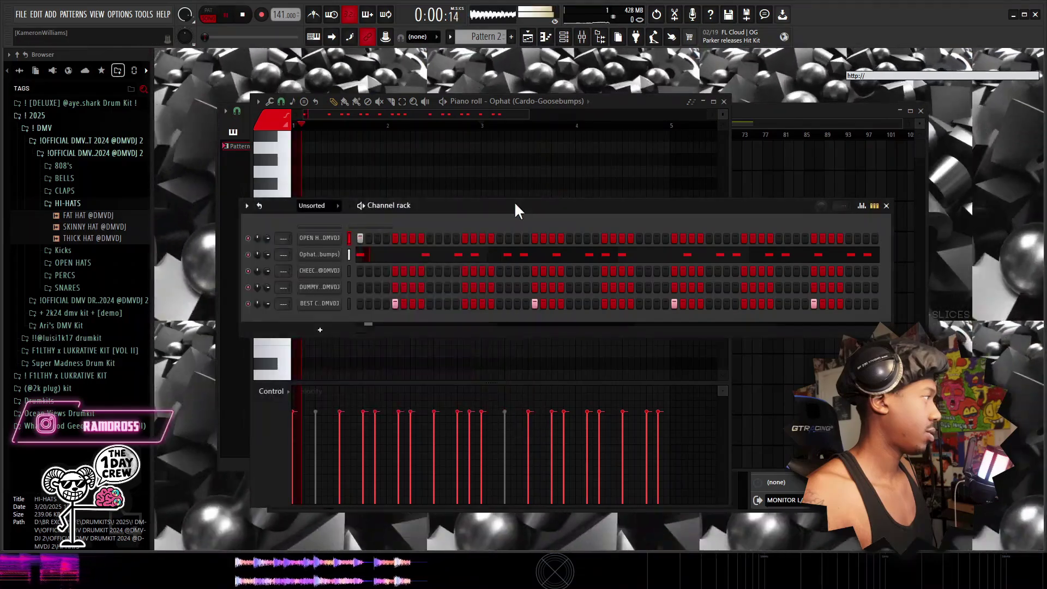
left_click(535, 238)
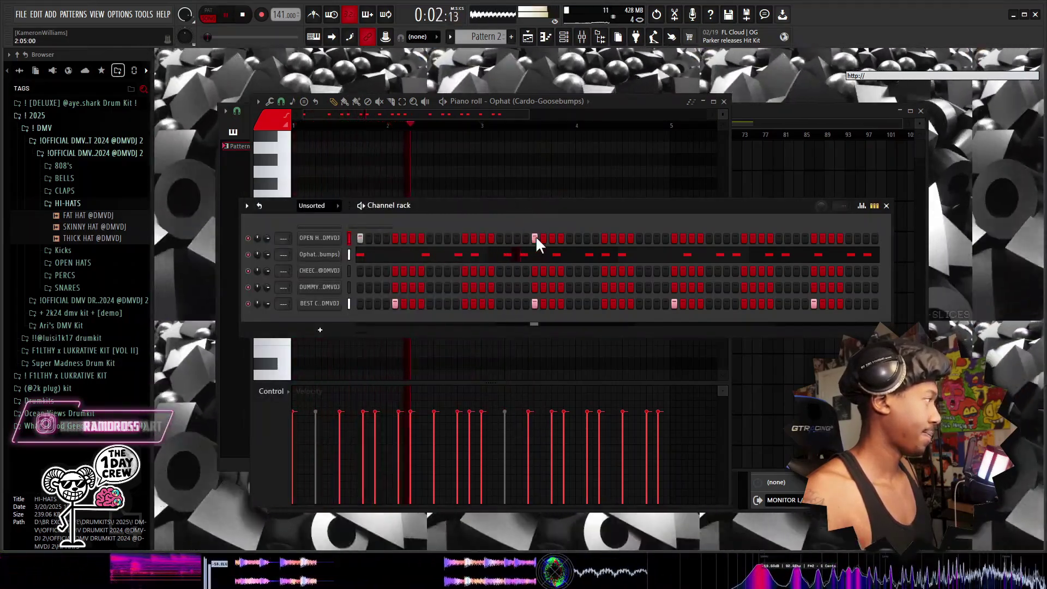
right_click(307, 239)
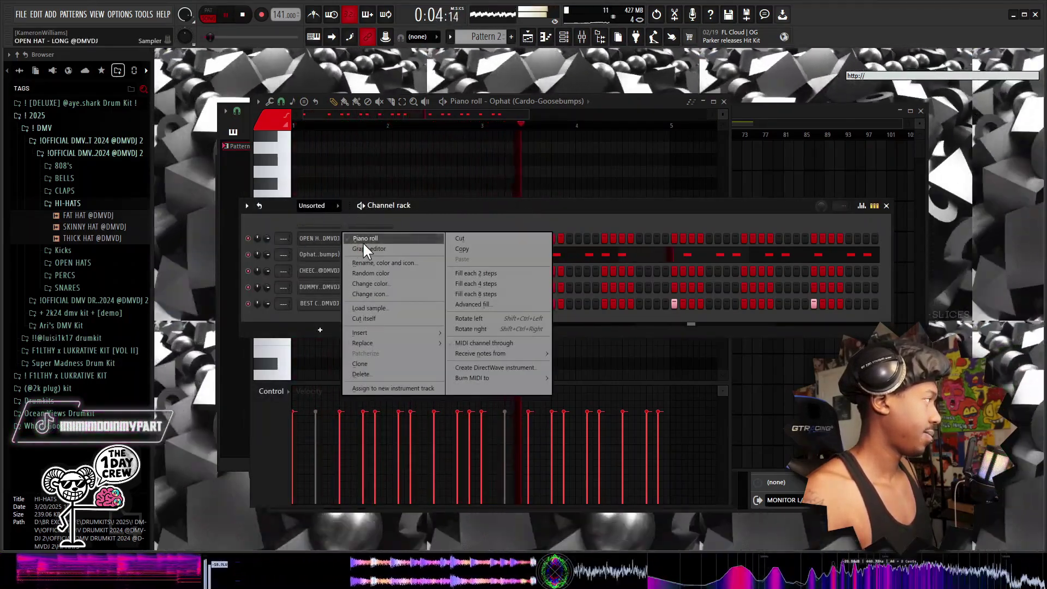
left_click(362, 241)
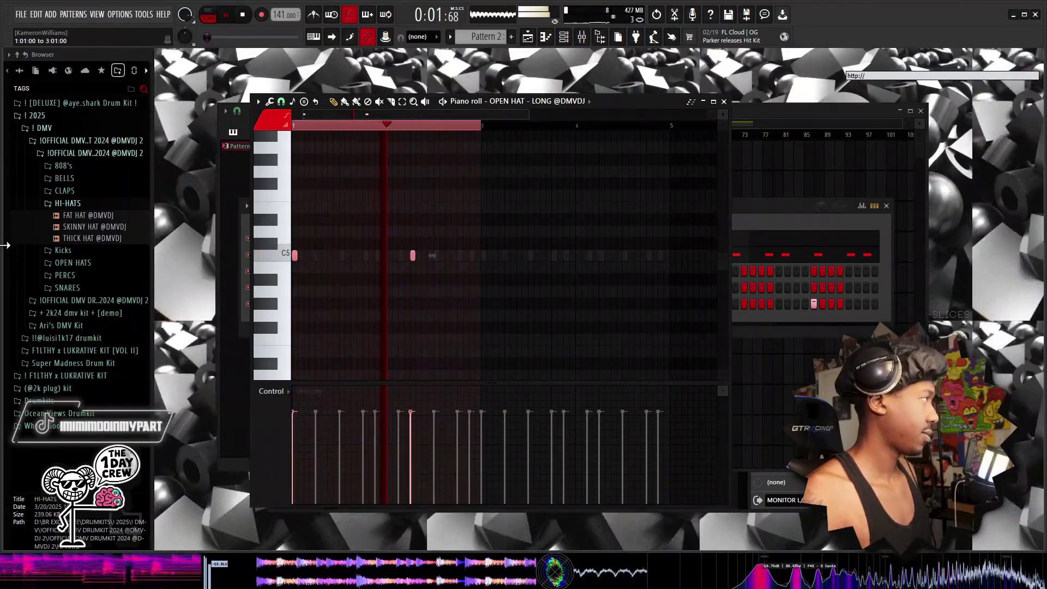
left_click(602, 255)
left_click(484, 255)
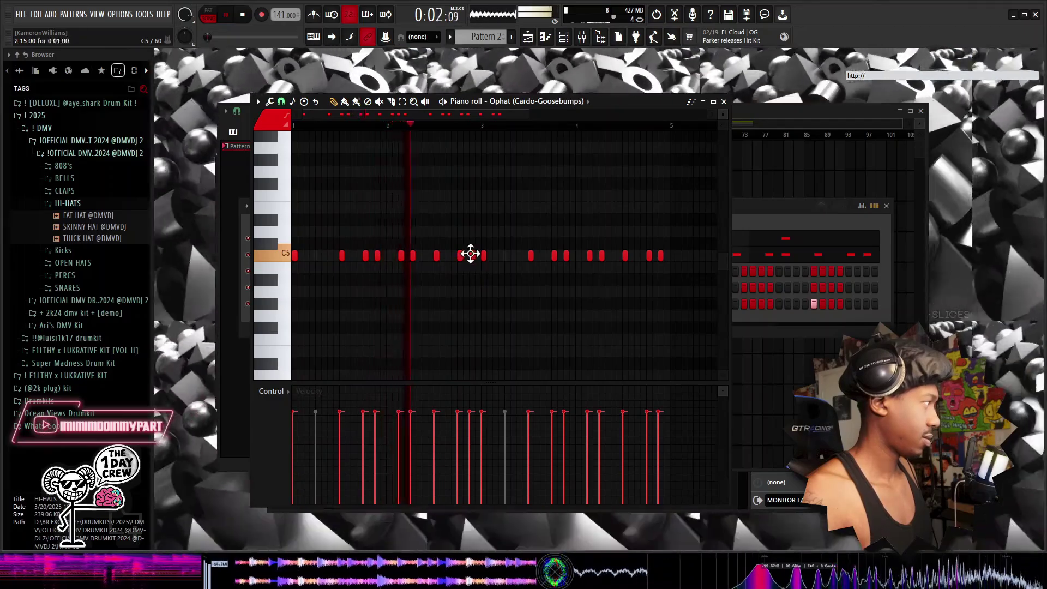
Delete the Ophat (Cardo-Goosebumps) note at 2:15 in the piano roll, redraw its final note at 4:15, and return to the channel rack.
right_click(471, 255)
right_click(531, 255)
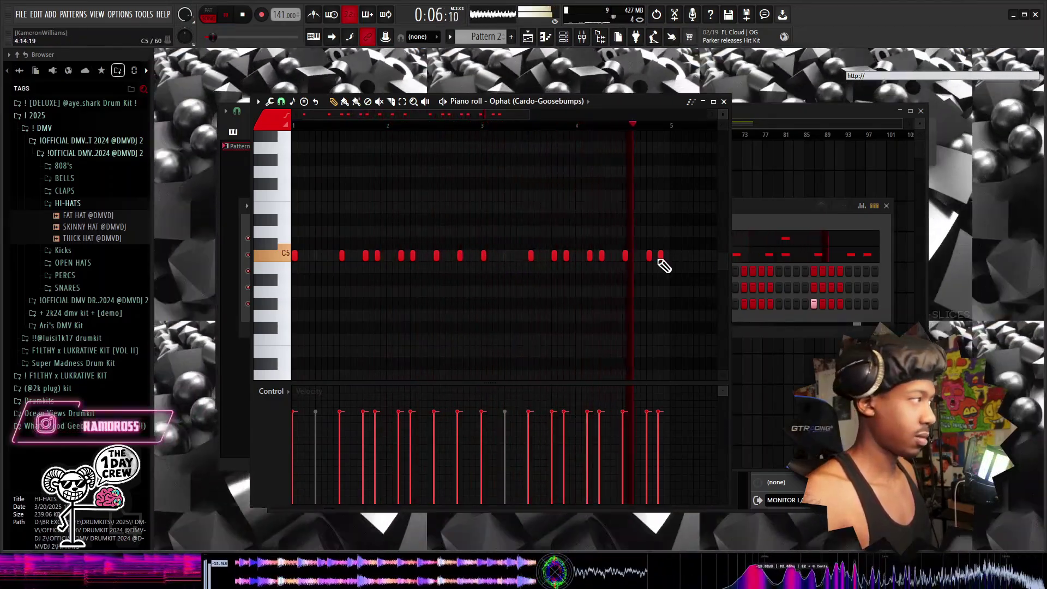
right_click(661, 255)
left_click(658, 257)
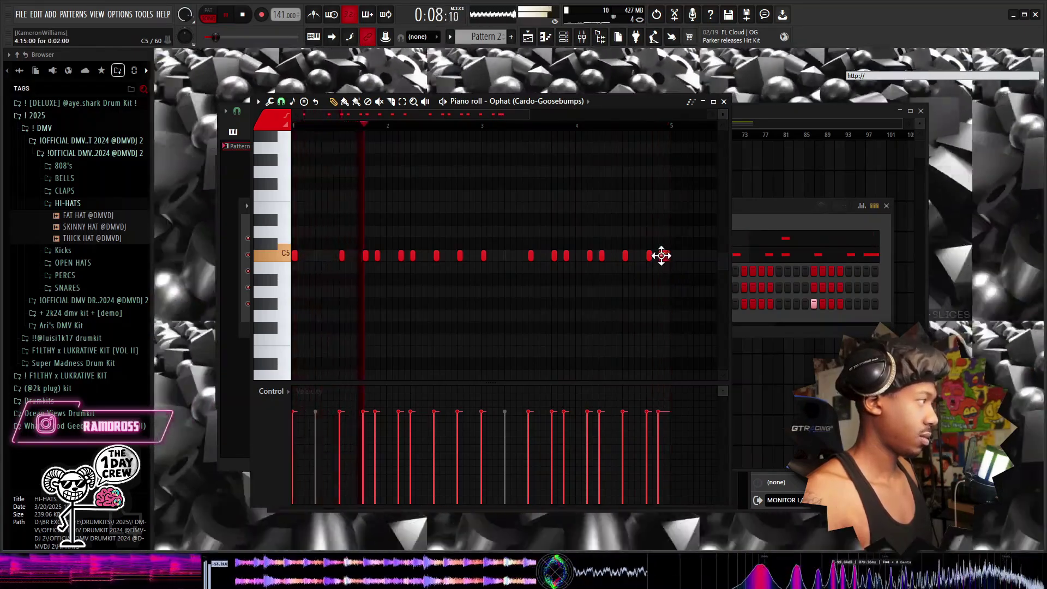
left_click(565, 38)
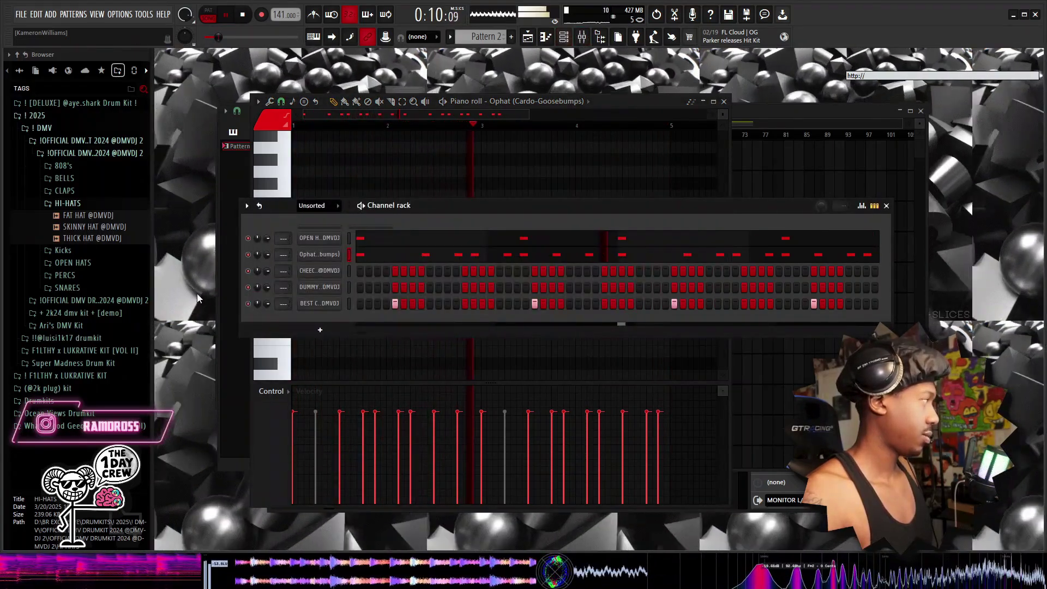
Add crash II from the + 2k24 dmv kit + [demo] folder as a new channel and place a hit on step 1 of Pattern 1.
key("space")
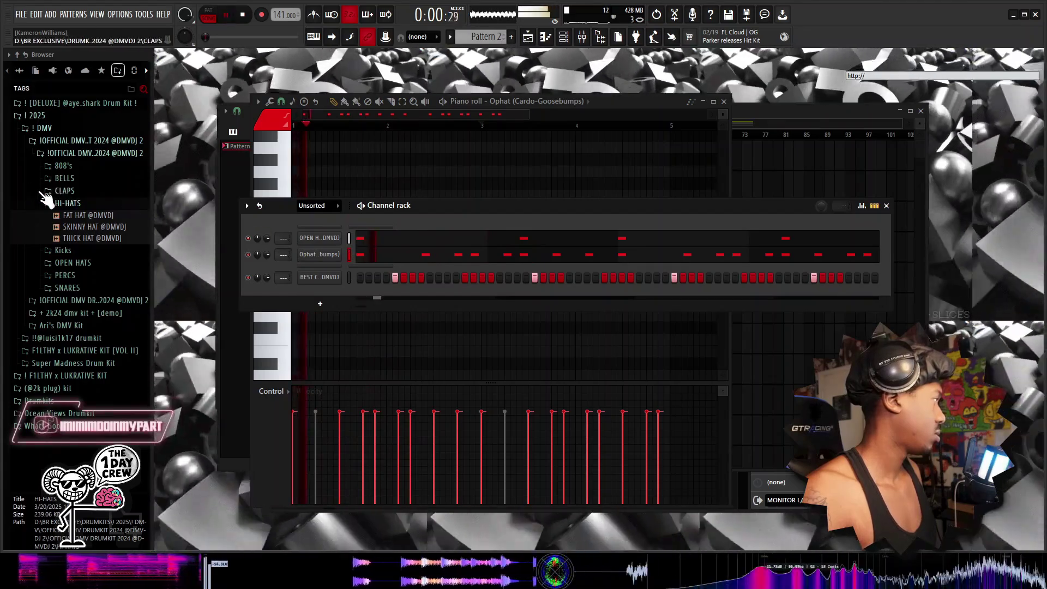
left_click_drag(71, 239, 320, 293)
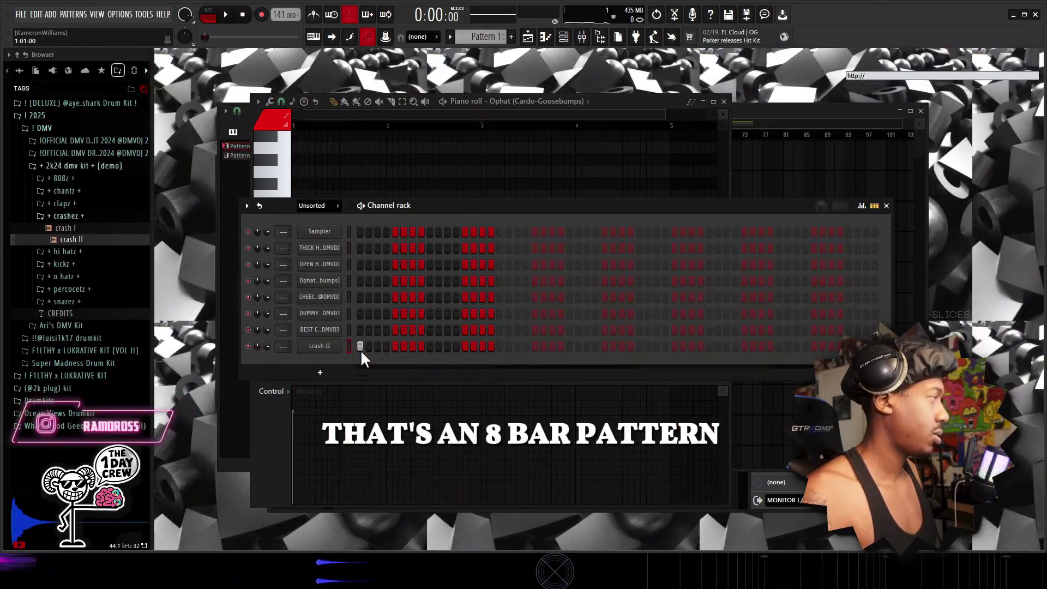
left_click(361, 348)
key("space")
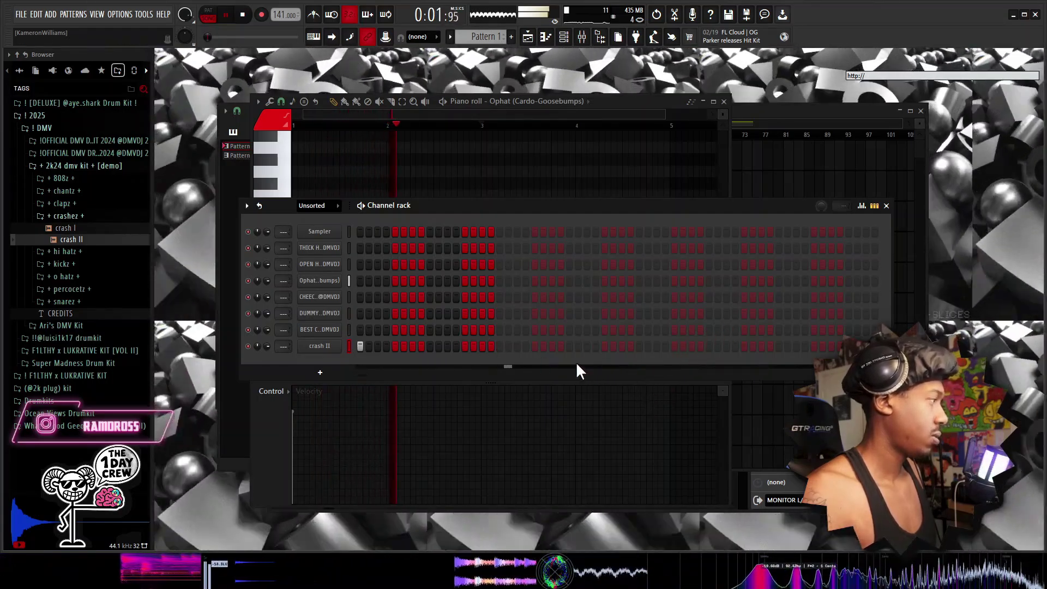
left_click(318, 350)
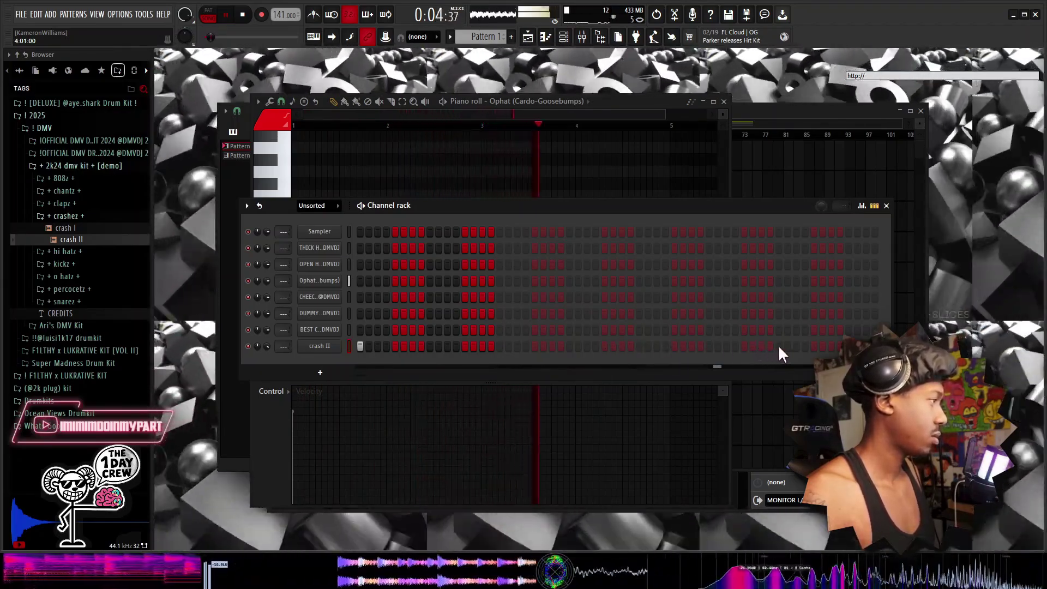
Program additional crash II hits in Pattern 1 on steps 53, 61 and 65, removing the trial hit on step 57.
left_click(814, 347)
left_click(848, 347)
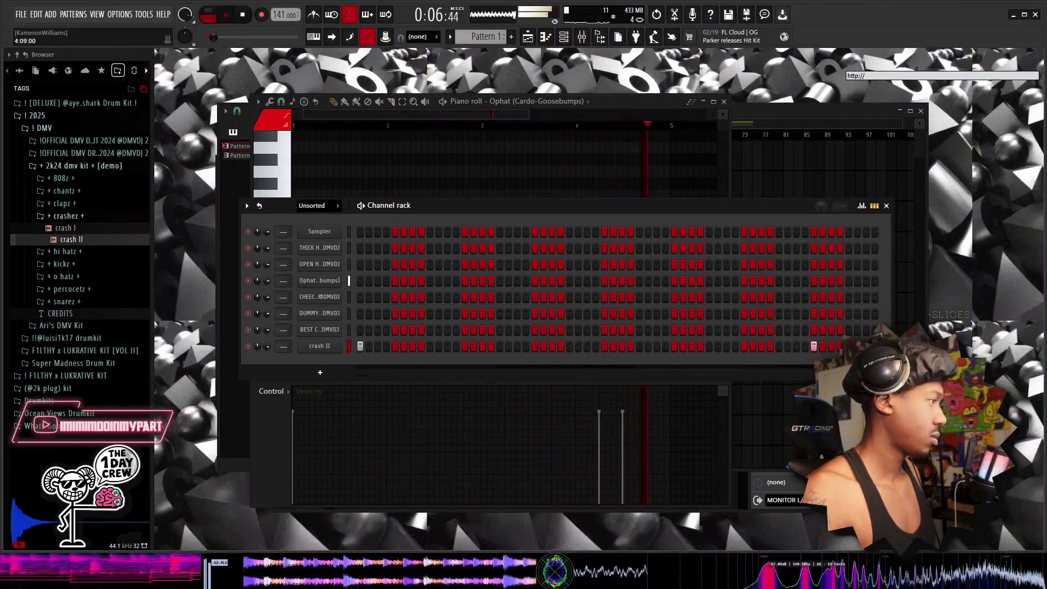
right_click(849, 346)
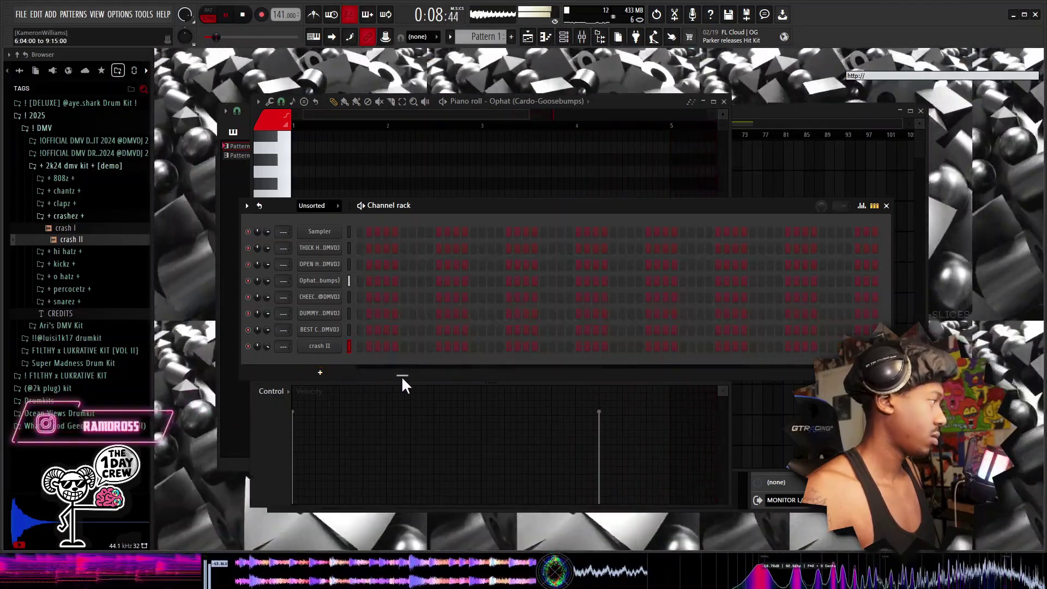
key("space")
key("space")
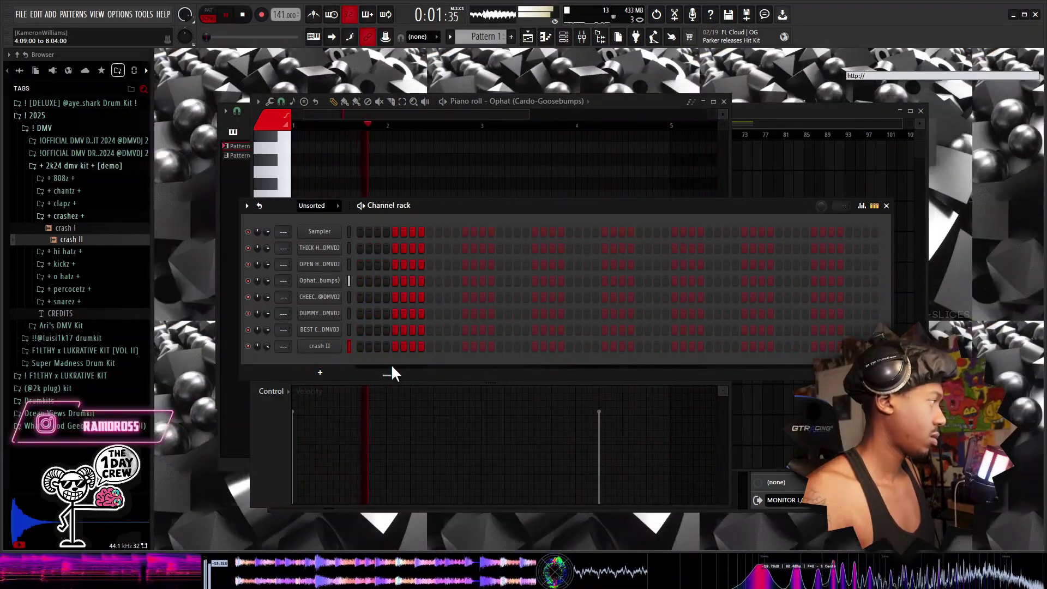
left_click(396, 347)
left_click(428, 346)
left_click_drag(389, 375, 381, 376)
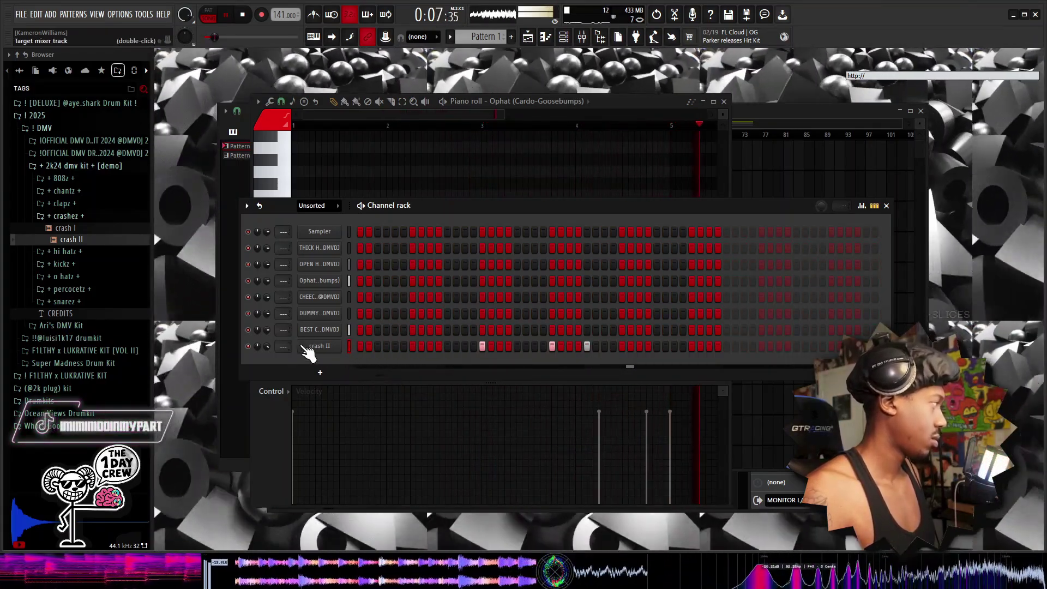
left_click_drag(382, 375, 321, 375)
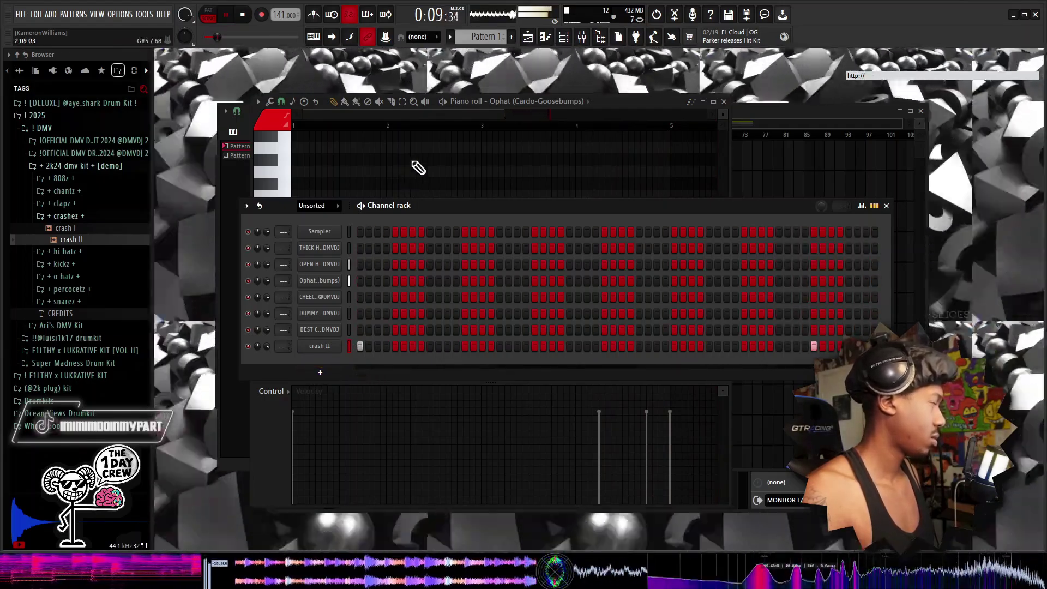
scroll(467, 38, "down", 1)
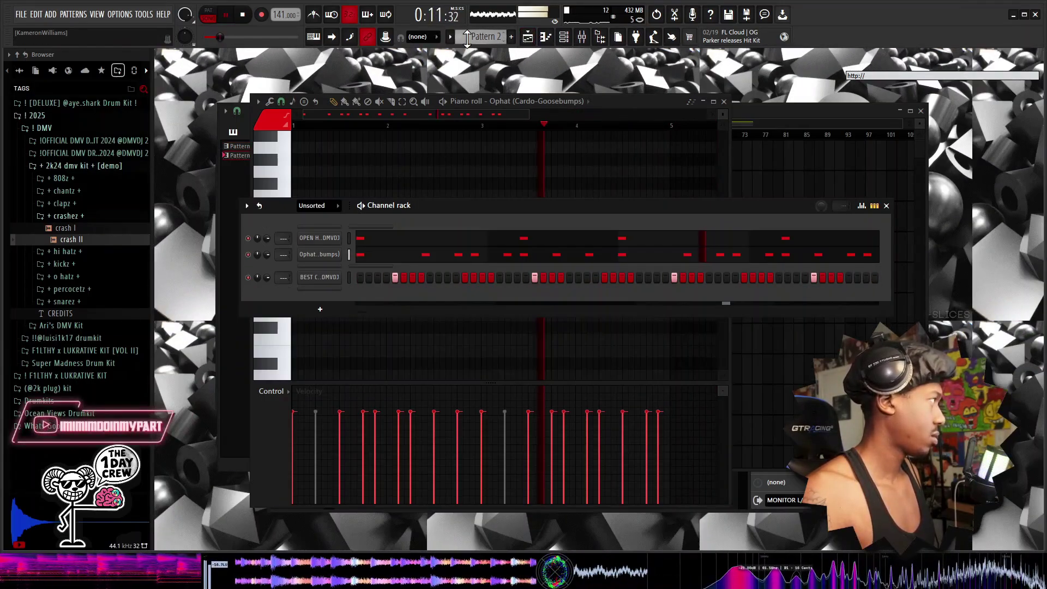
left_click(332, 267)
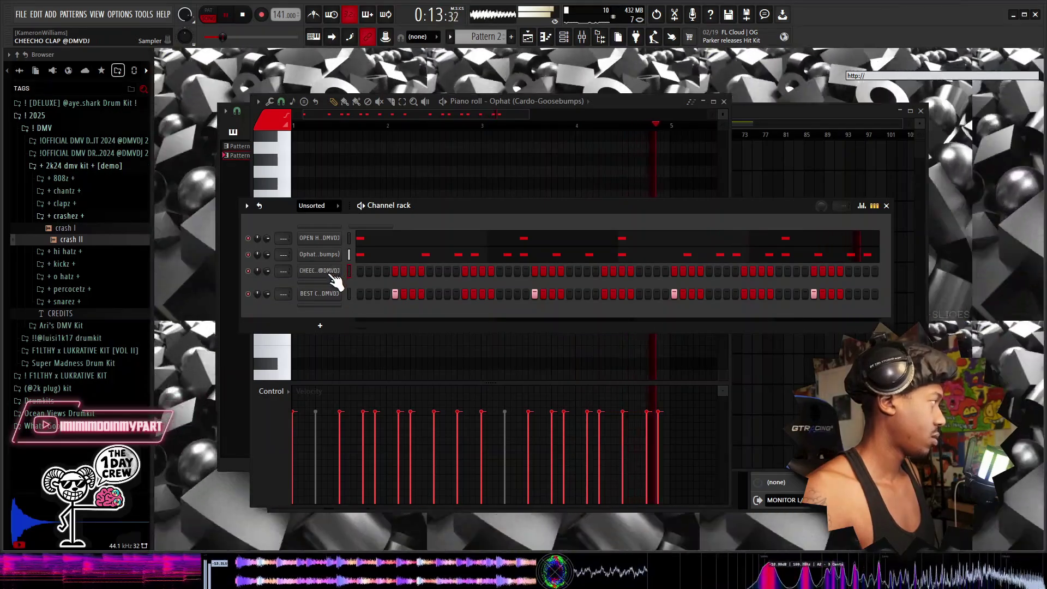
left_click(428, 273)
key("space")
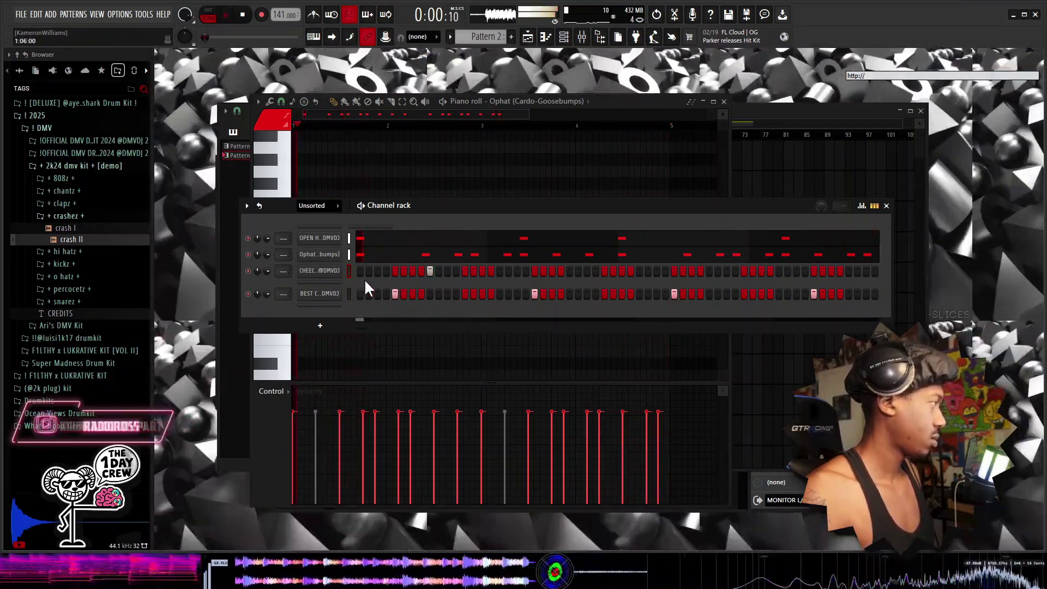
left_click(321, 271)
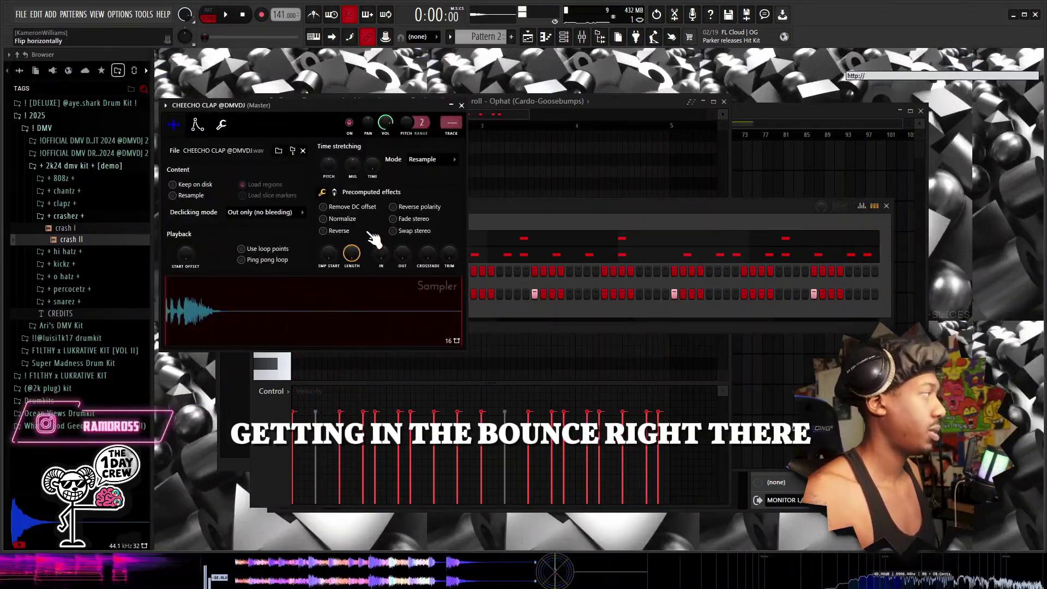
left_click(462, 105)
key("space")
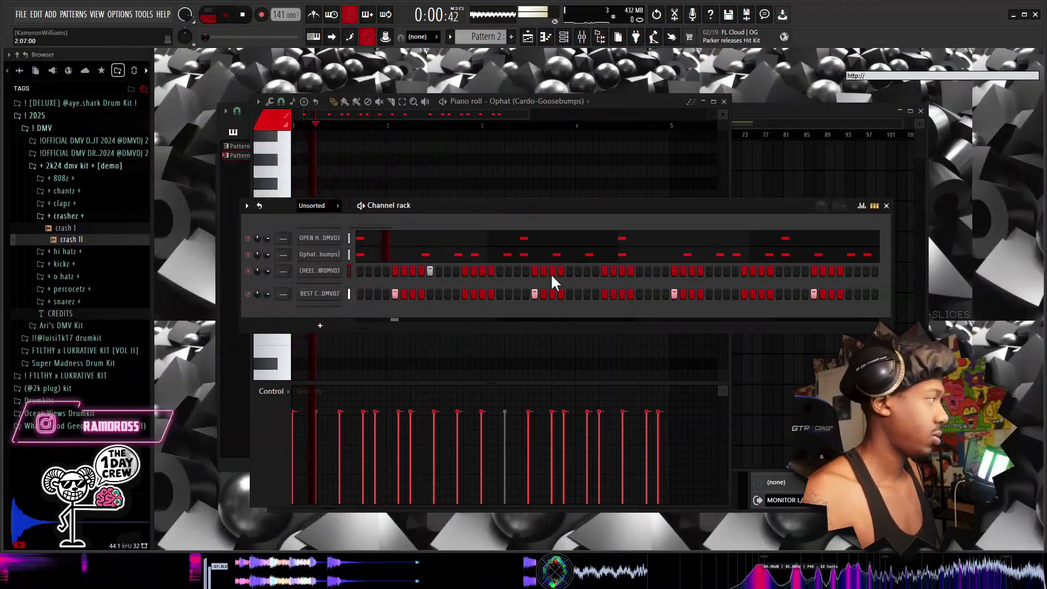
left_click(569, 271)
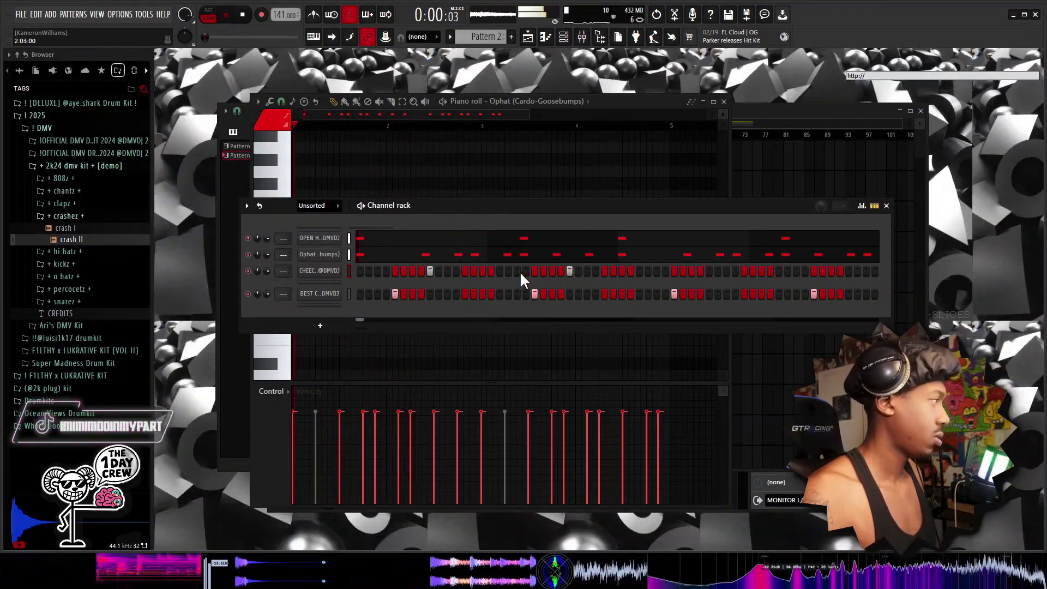
right_click(343, 271)
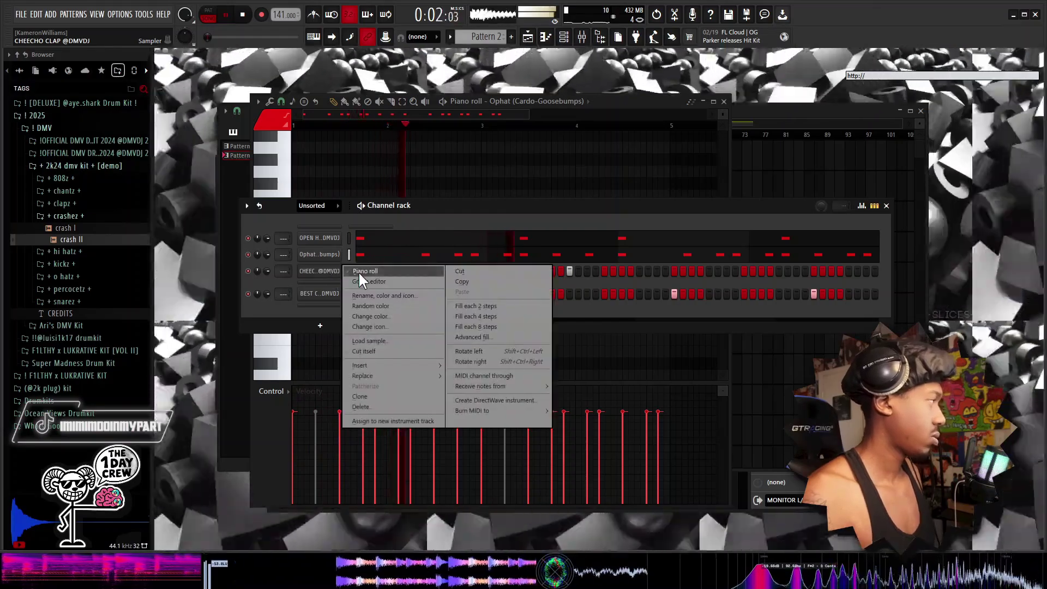
left_click(362, 271)
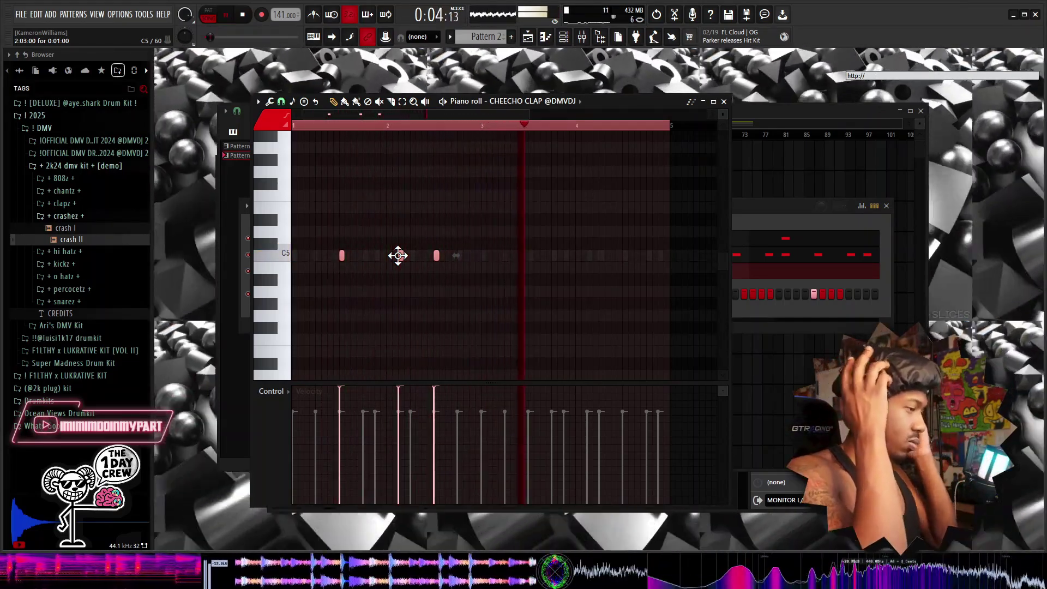
key("space")
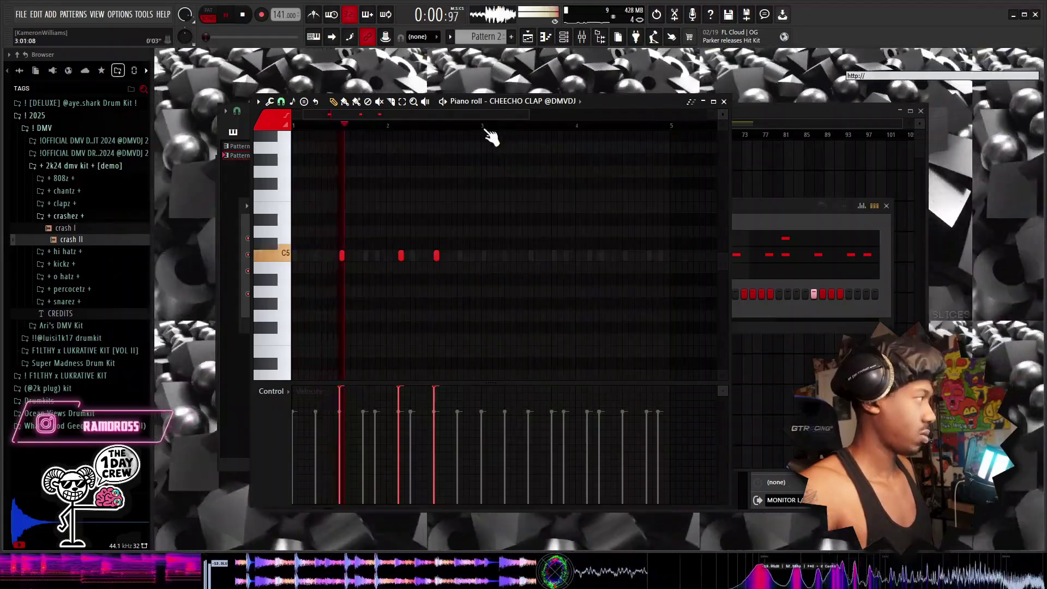
key("ctrl+b")
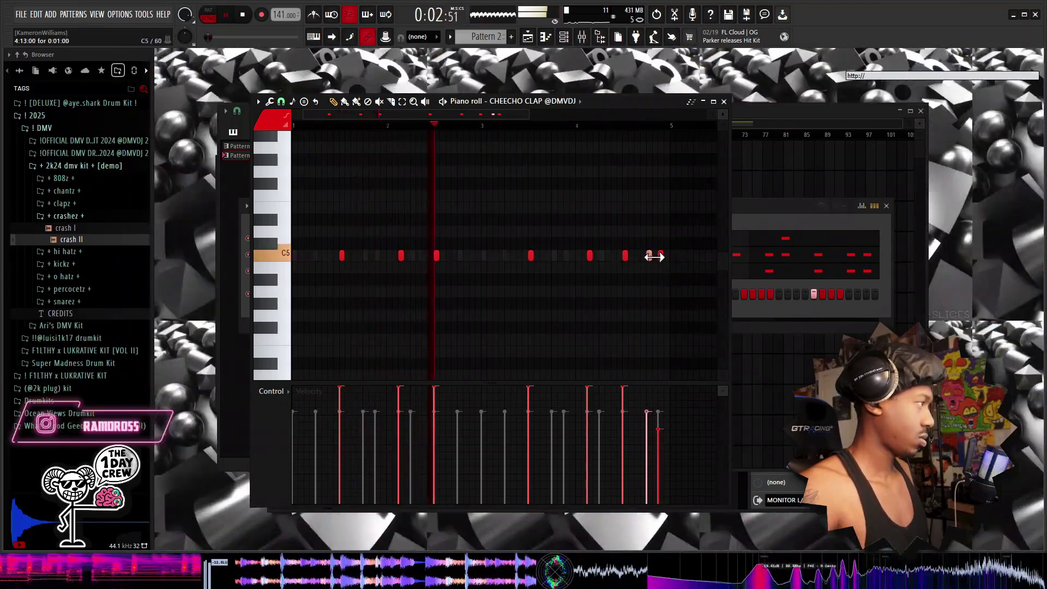
Add clap notes at 4:13 and 4:15, chop the 4:13 note with the Default chopper pattern, and return to the channel rack.
key("alt+u")
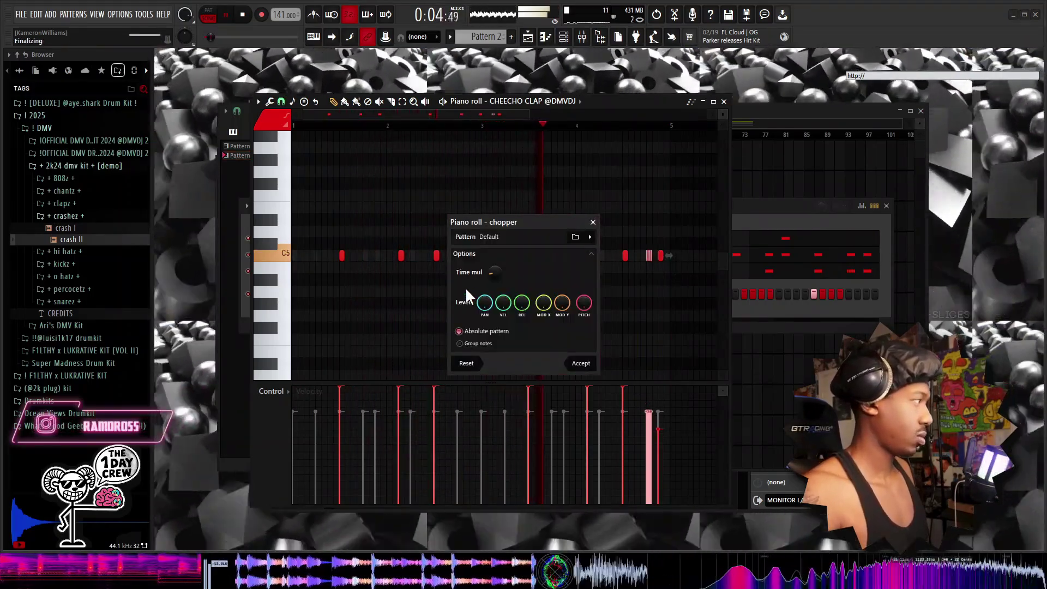
left_click(581, 363)
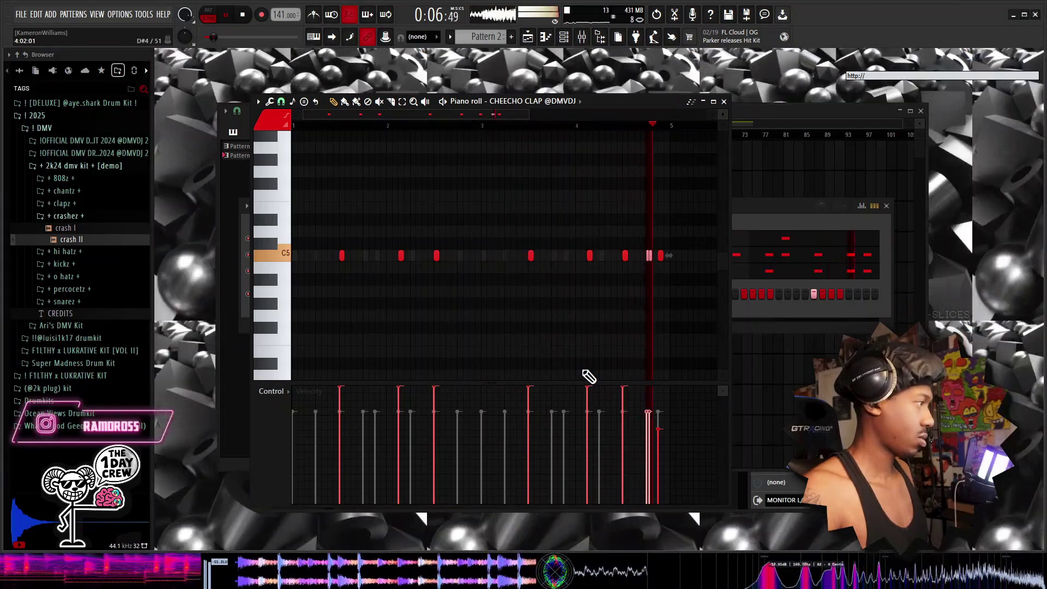
key("F6")
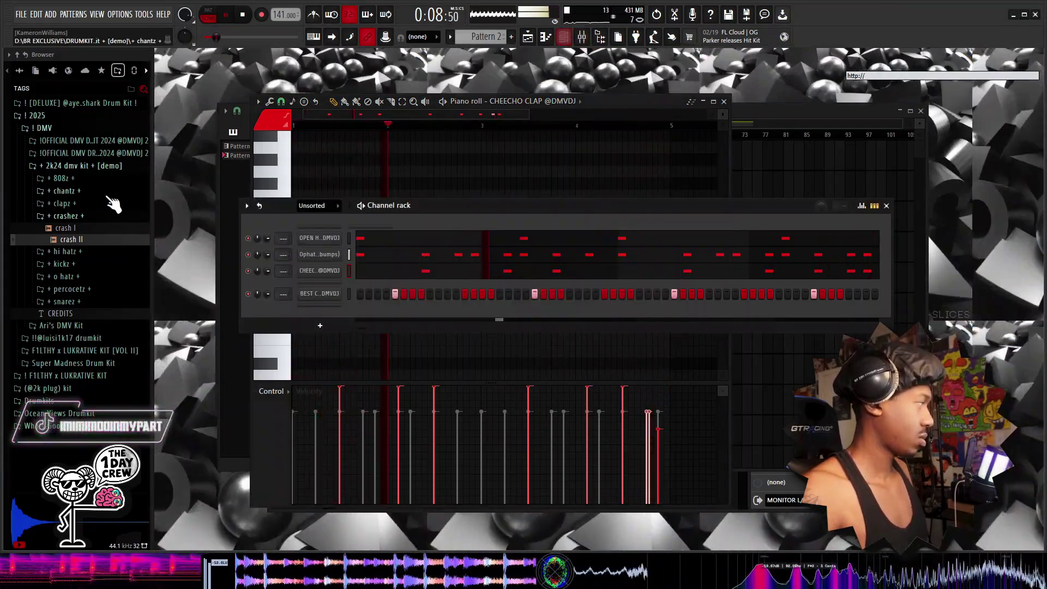
Audition the snare samples in the 2k24 dmv kit and bring up the starred samples in the browser.
left_click(65, 301)
left_click(90, 325)
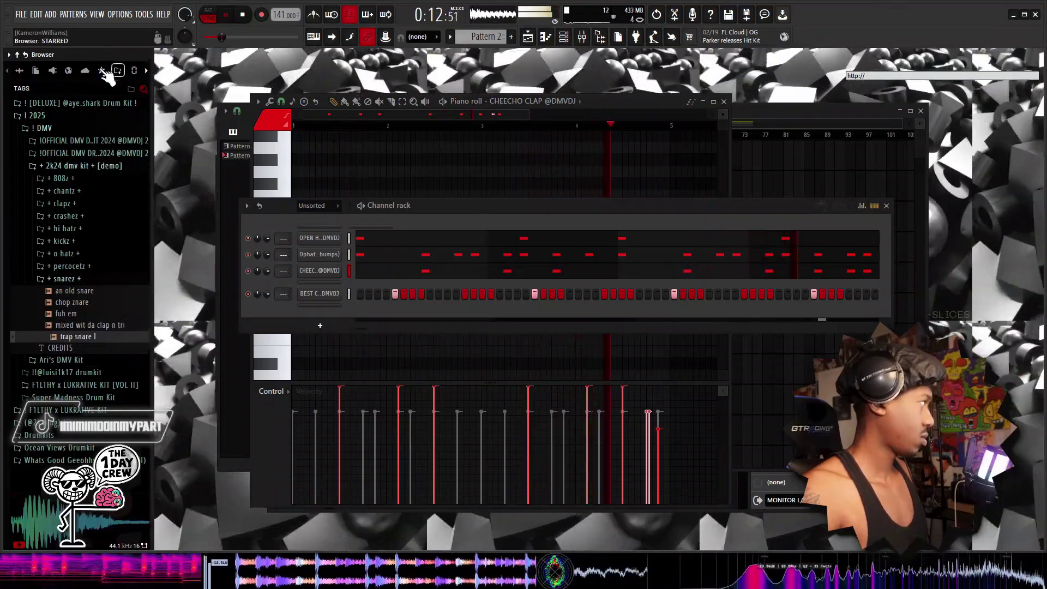
left_click(102, 69)
key("space")
Try OPEN HAT - CHARGE as the replacement sample on the Ophat channel, and undo the swap.
left_click(69, 182)
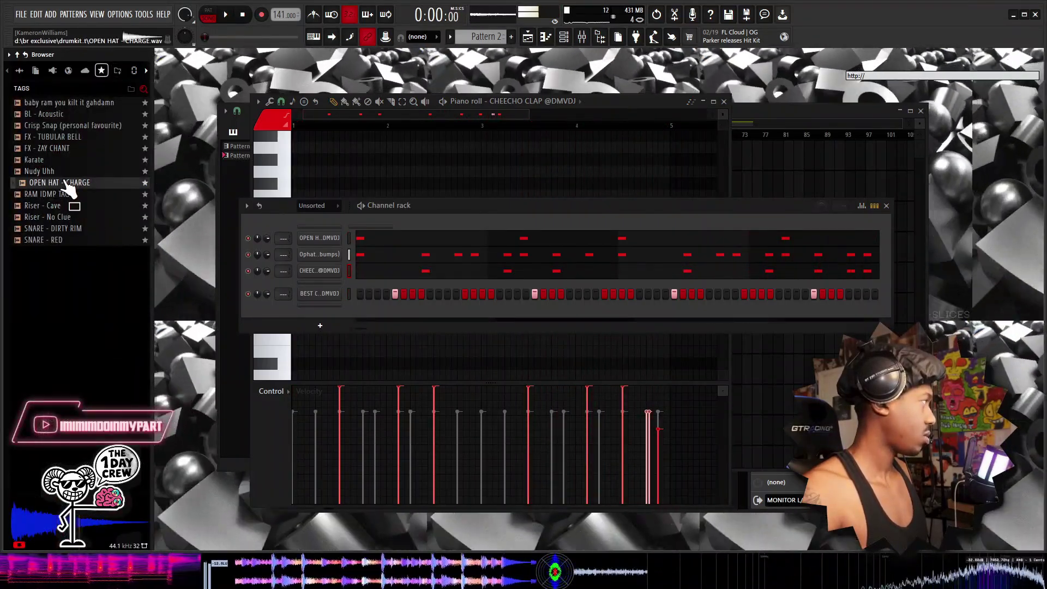
left_click_drag(70, 175, 321, 254)
key("space")
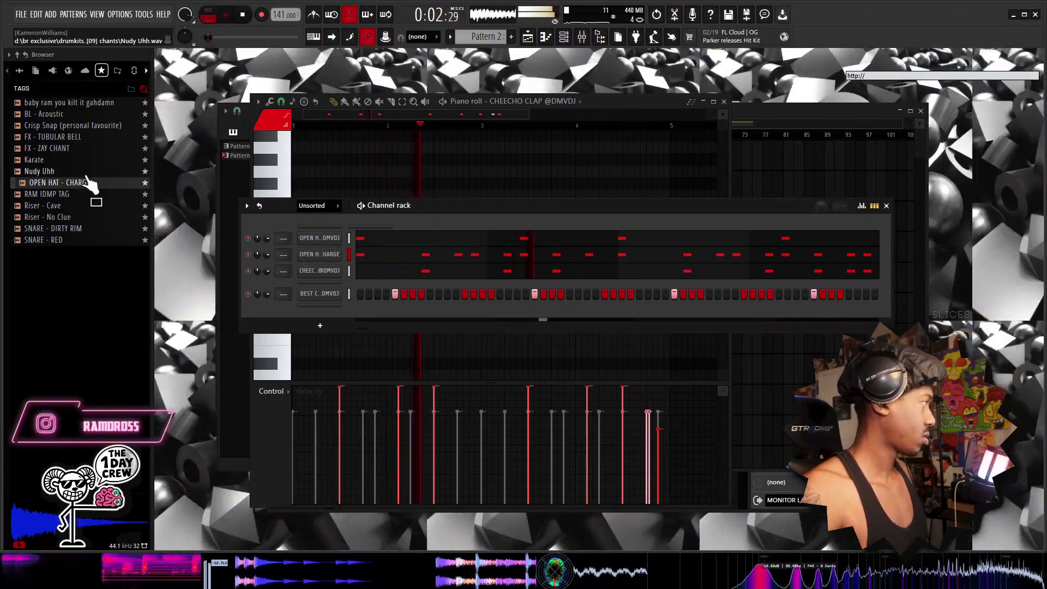
key("ctrl+z")
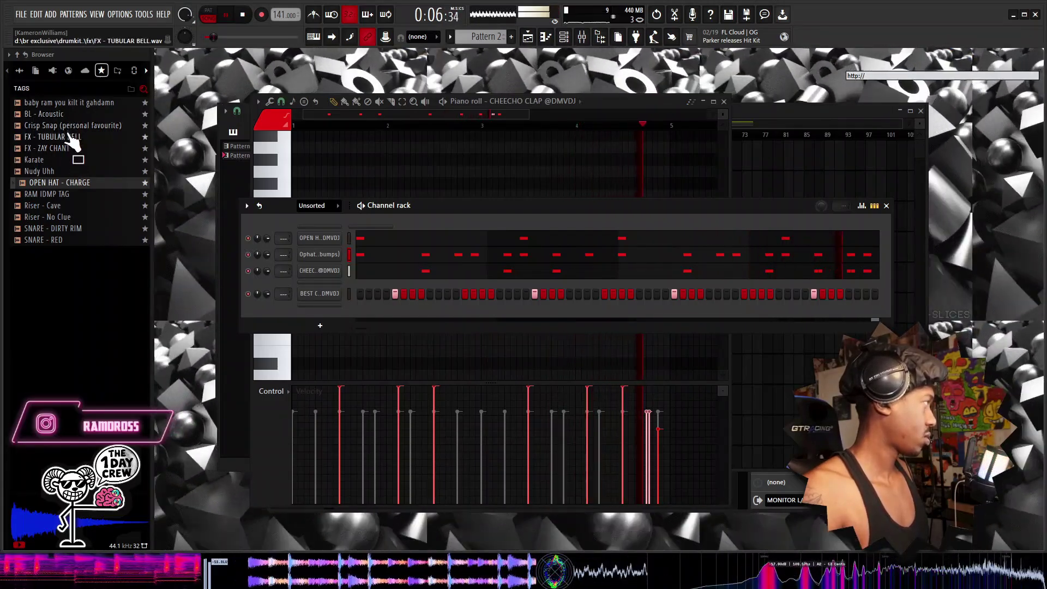
Add the starred FX - TUBULAR BELL sample to the channel rack as a new channel.
left_click(68, 137)
left_click_drag(67, 133, 310, 312)
key("space")
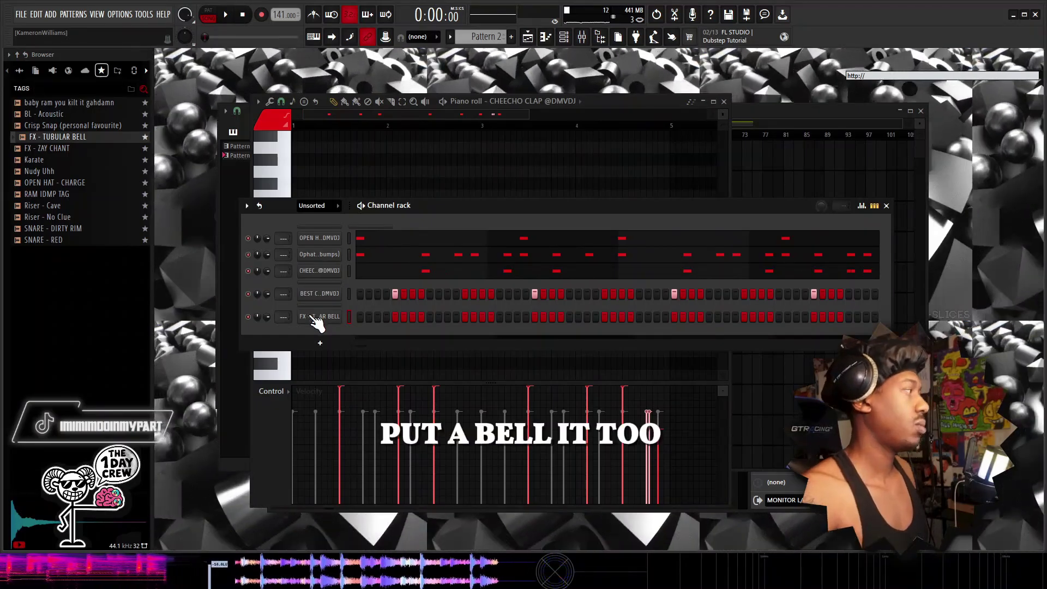
Try a tubular bell note at the start of Pattern 2, transposed up an octave, and play it back.
left_click(317, 317)
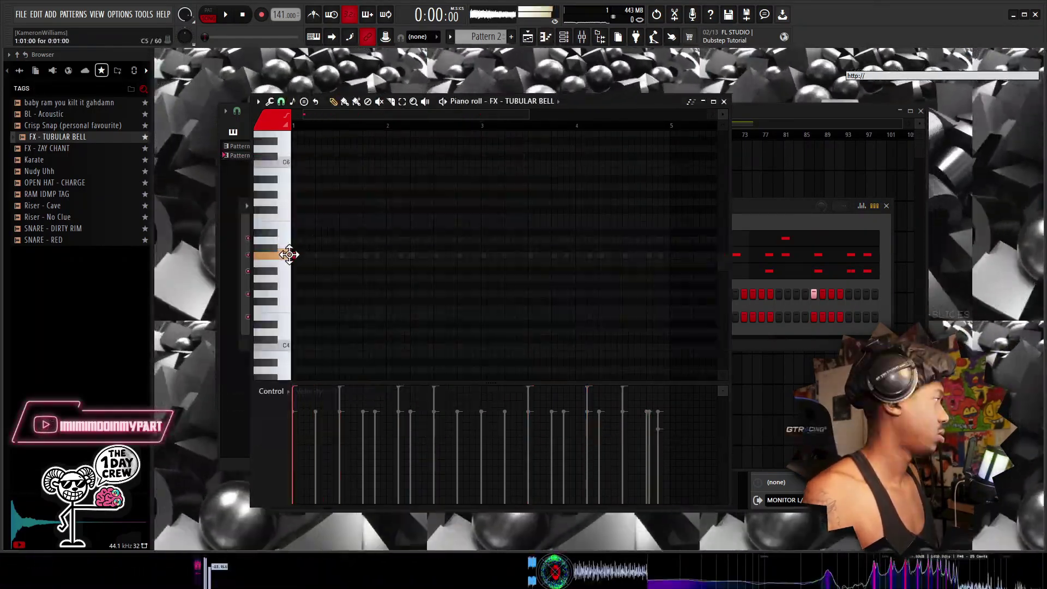
mouse_move(293, 254)
left_mouse_down()
mouse_move(293, 238)
mouse_move(293, 248)
left_mouse_up()
key("space")
key("ctrl+Up")
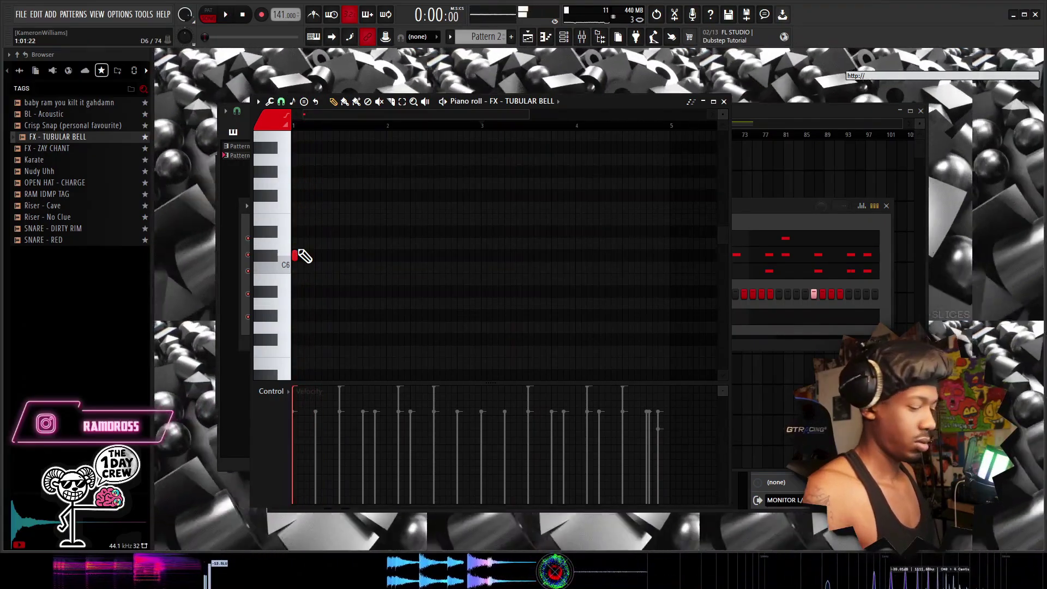
key("shift+Up")
key("space")
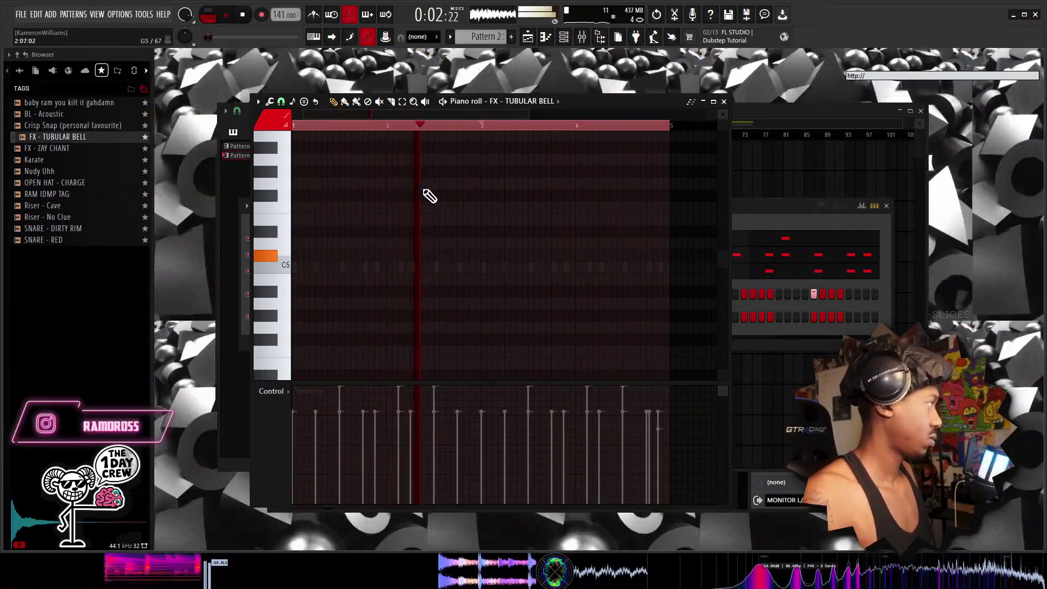
Return to the channel rack and add the starred SNARE - DIRTY RIM sample as a new channel.
left_click(55, 228)
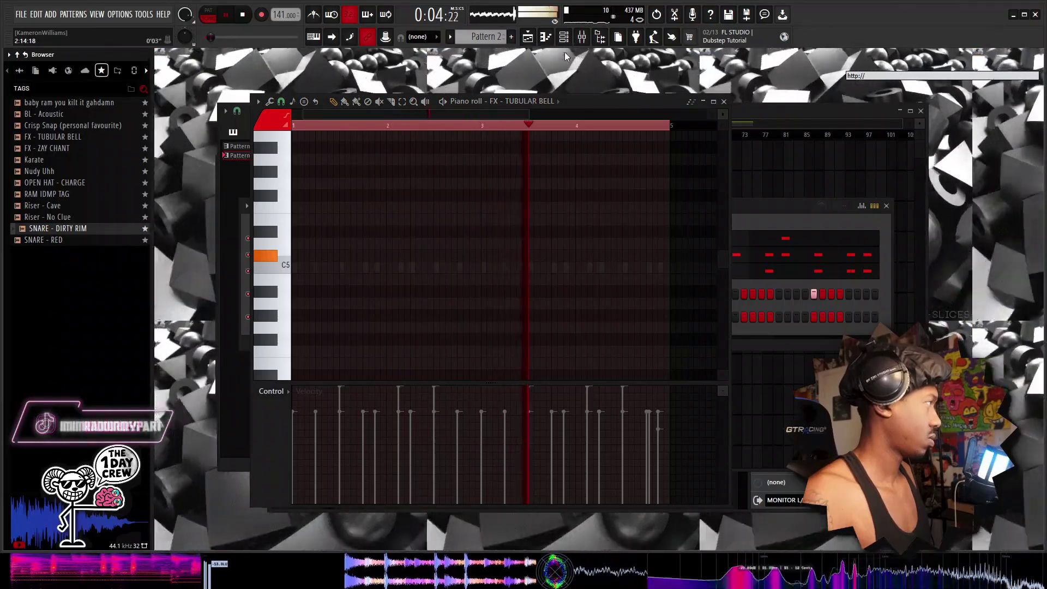
key("F6")
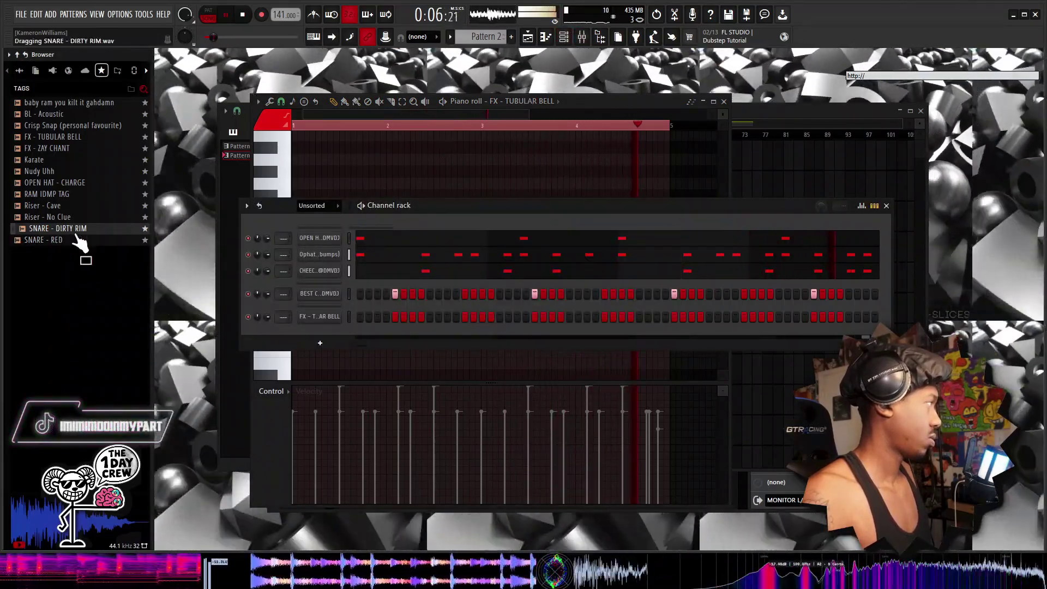
left_click_drag(76, 235, 314, 337)
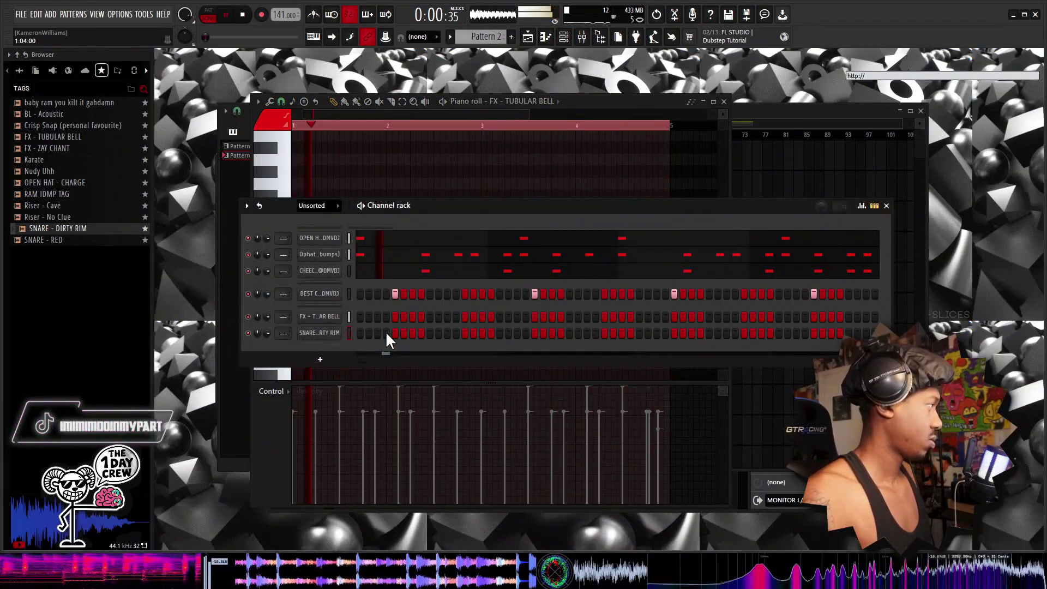
Program SNARE - DIRTY RIM hits on steps 11, 12, 13, 15, 19, 21, 23, 25, 26, 27, 29 and 31.
left_click_drag(457, 332, 466, 331)
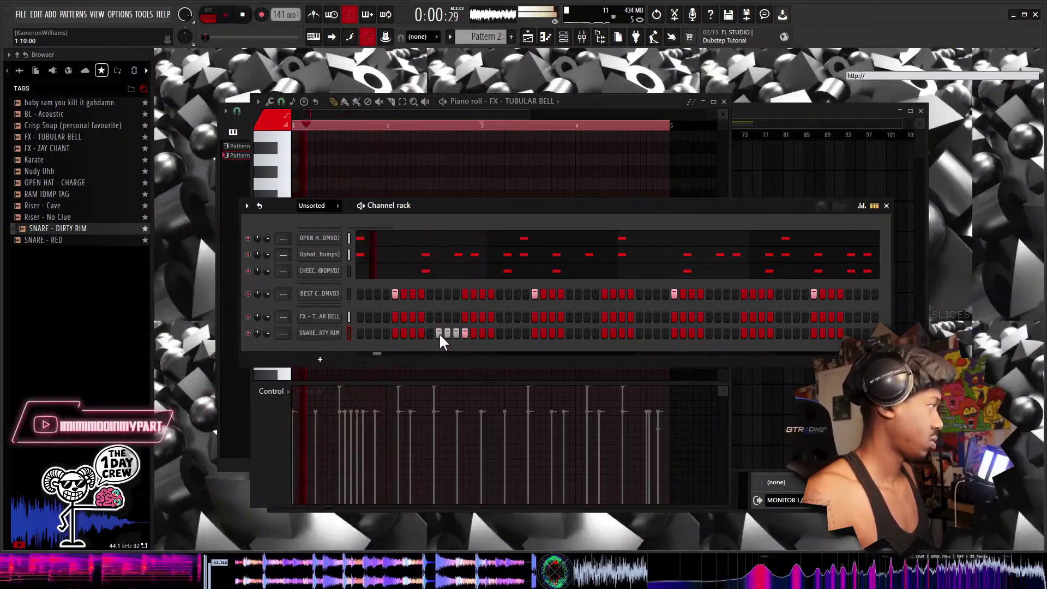
right_click(440, 332)
left_click(483, 333)
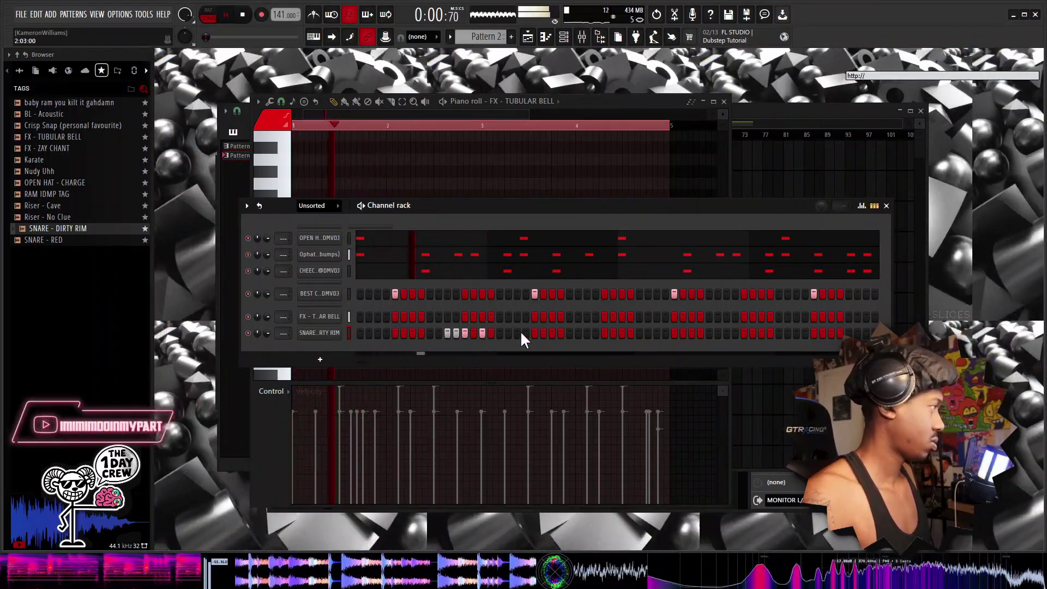
left_click(516, 333)
left_click(535, 333)
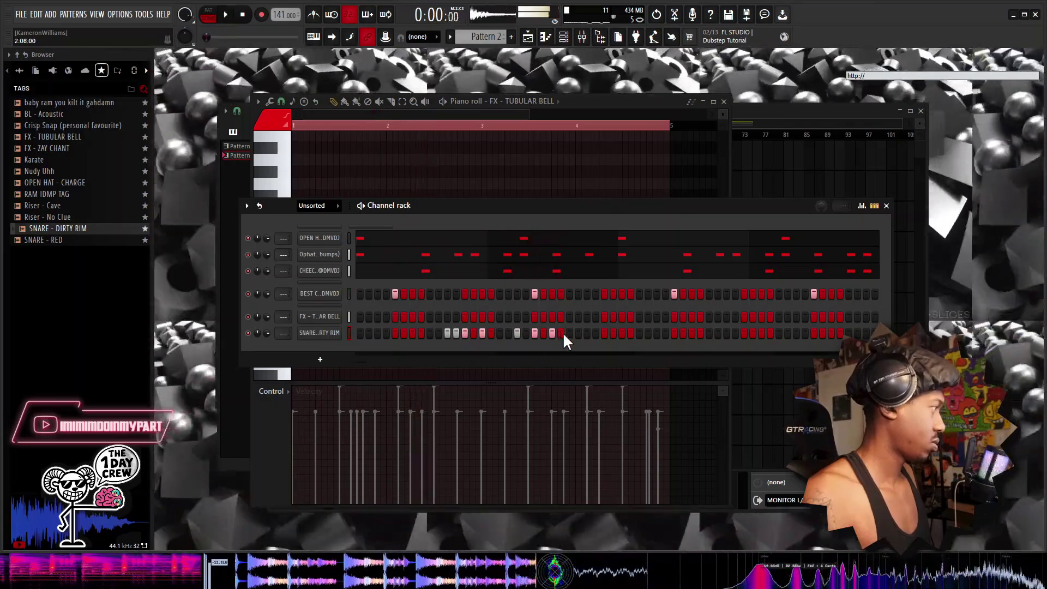
left_click_drag(568, 333, 586, 333)
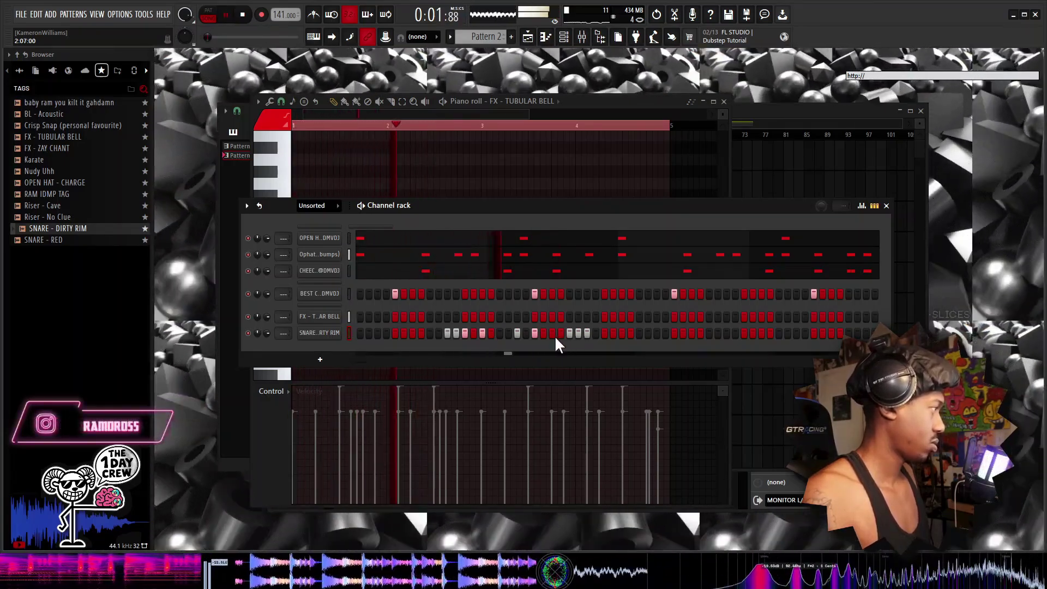
left_click(553, 335)
left_click(623, 332)
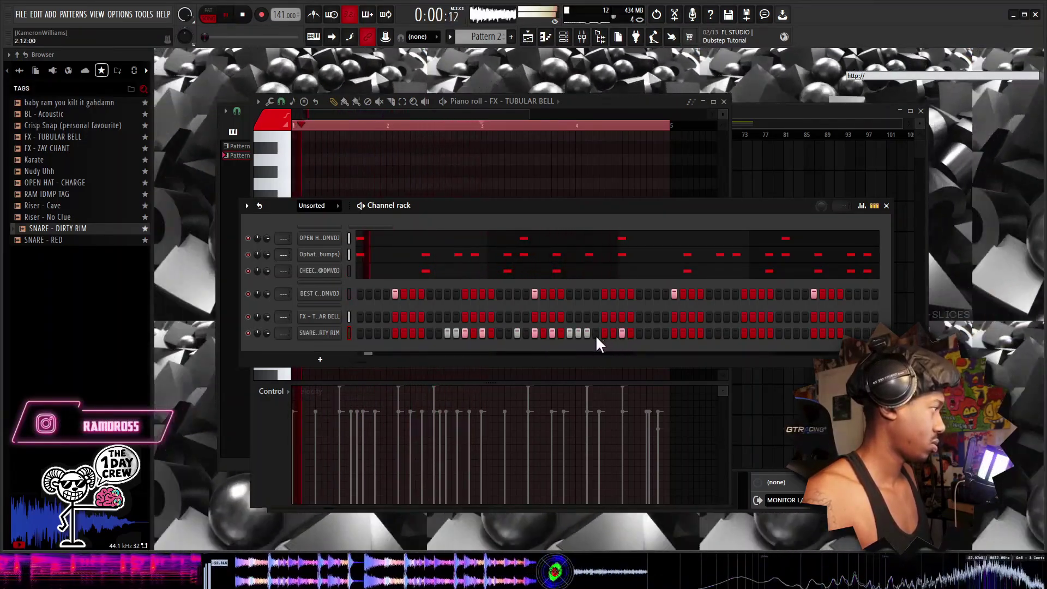
left_click(605, 333)
Duplicate the two-bar SNARE - DIRTY RIM rhythm into bars 3 and 4 in its piano roll, and return to the channel rack.
right_click(333, 330)
left_click(368, 331)
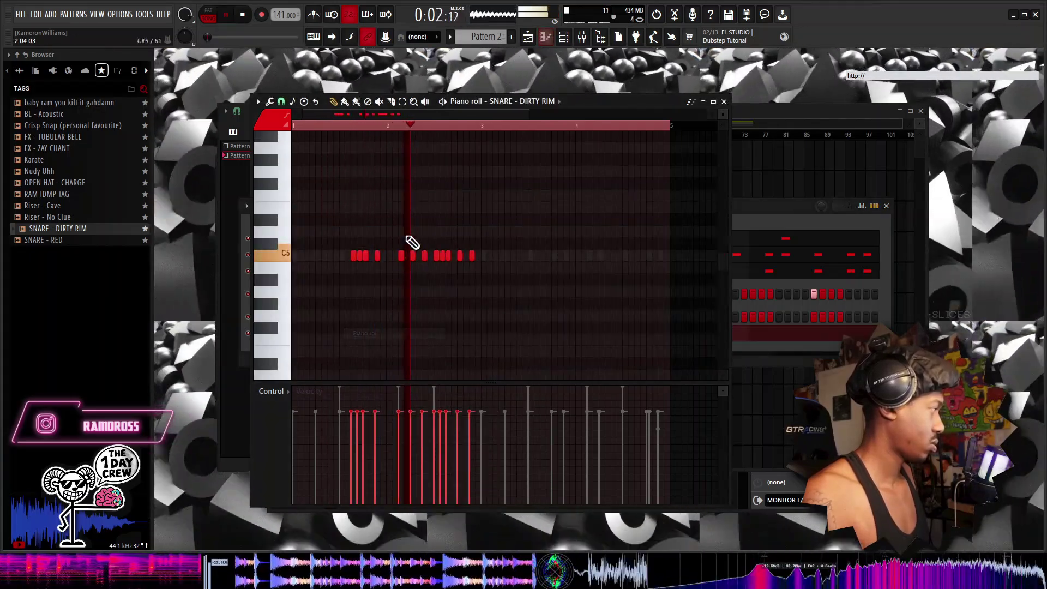
key("space")
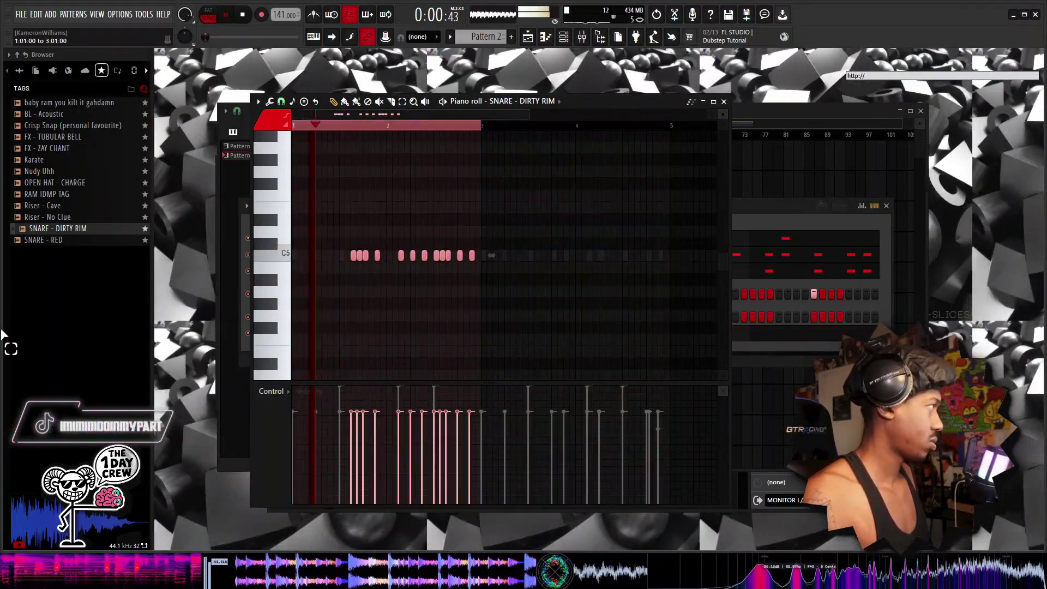
key("ctrl+b")
key("ctrl+d")
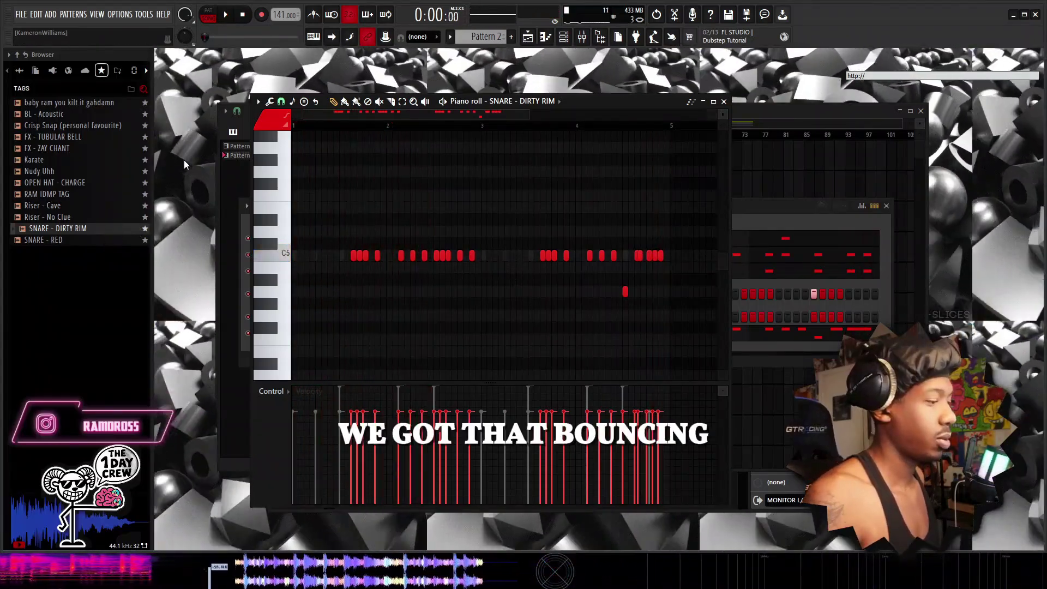
left_click(564, 37)
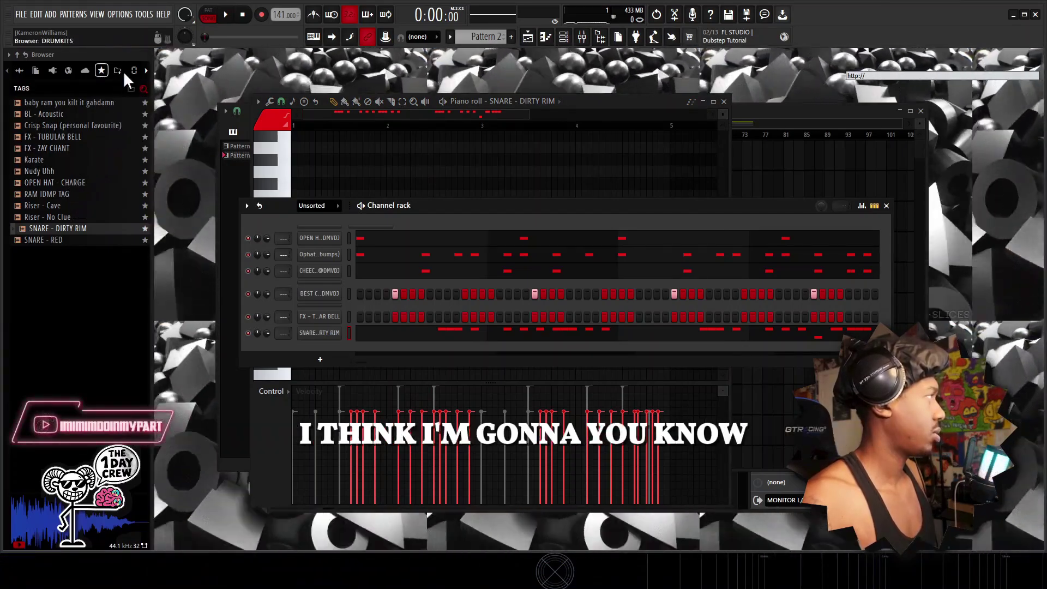
Add Perc (Cardo-Rimshot) from the Super Madness Drum Kit's Perc folder as a new channel, with hits on steps 3 and 5.
left_click(117, 70)
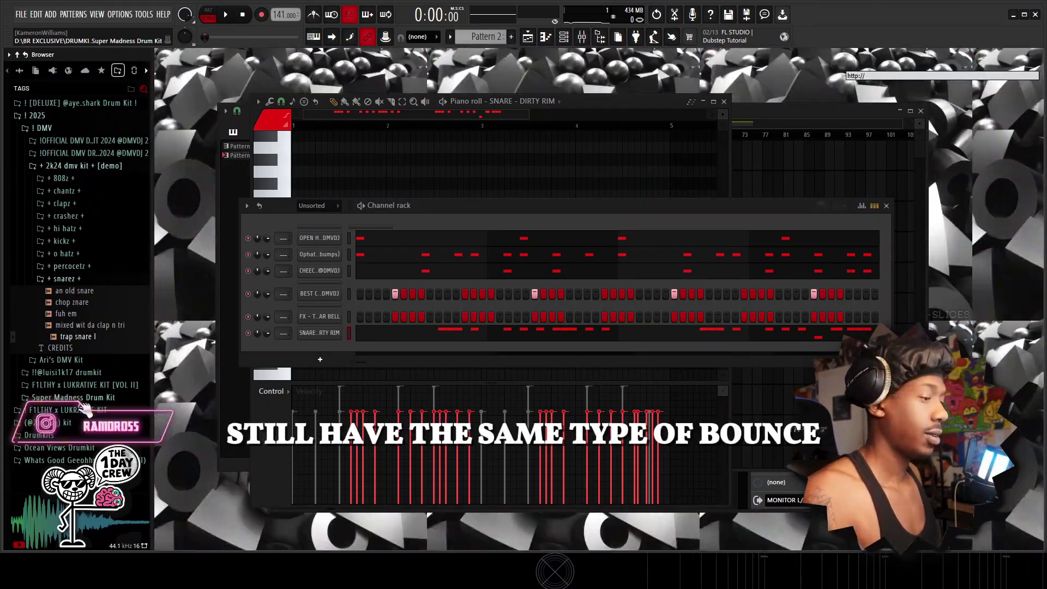
left_click(76, 397)
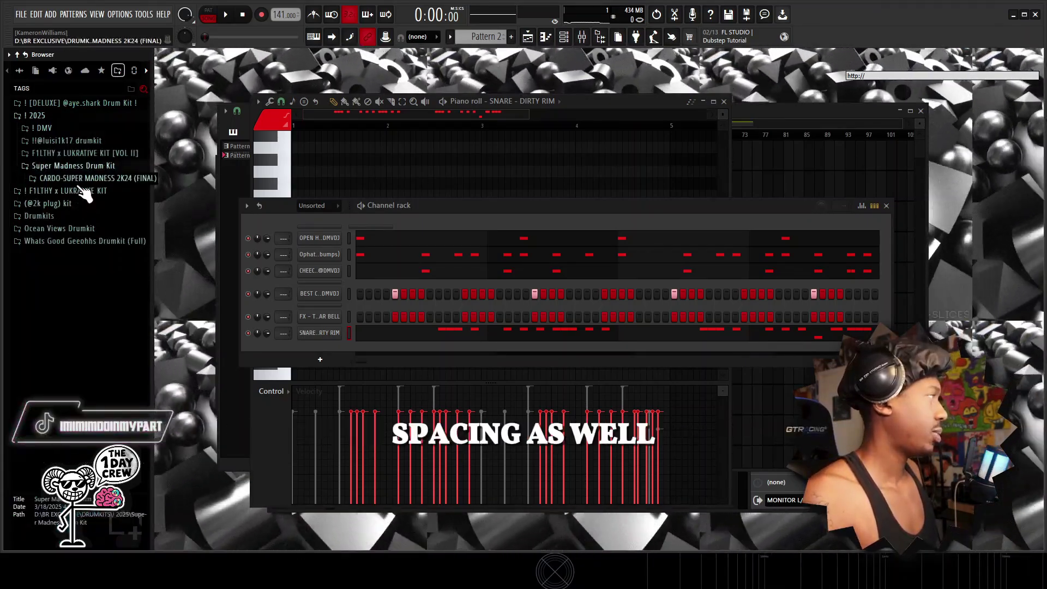
left_click(82, 179)
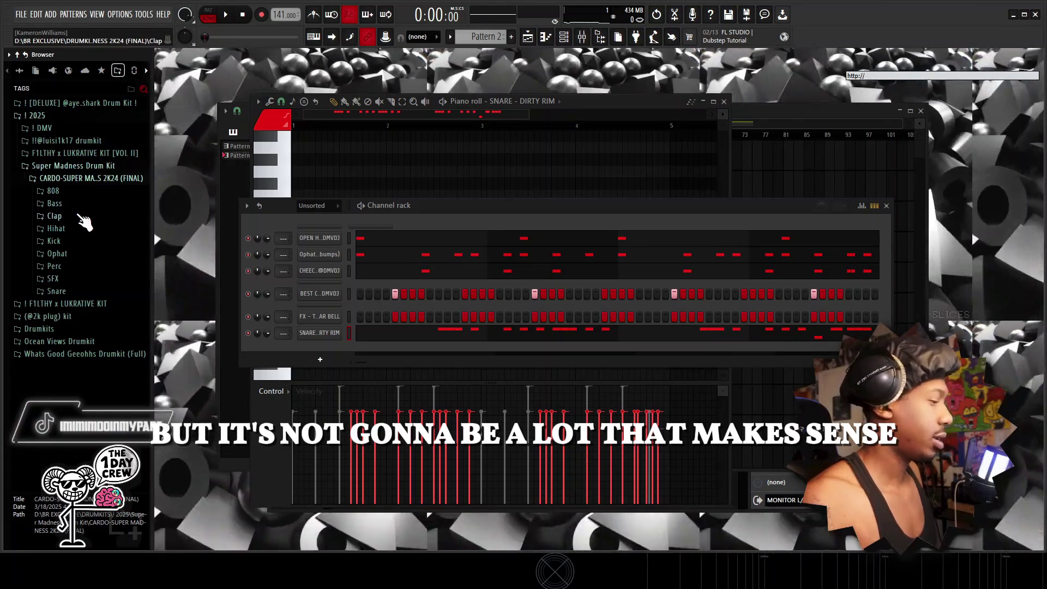
left_click(78, 268)
left_click_drag(90, 415, 414, 351)
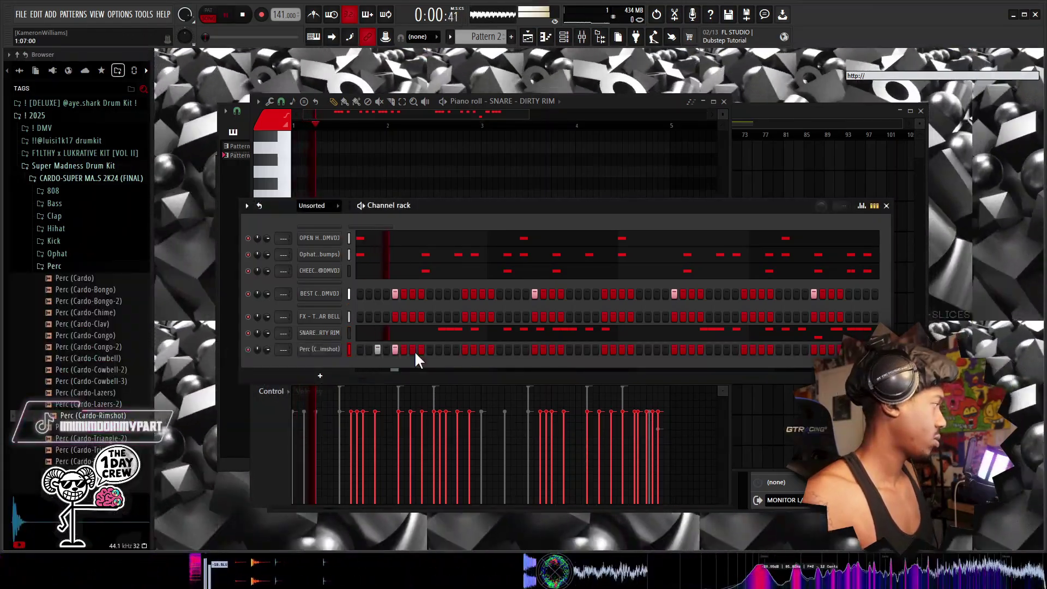
Program further Perc (Cardo-Rimshot) hits on steps 19 and 21, removing the trial hit on step 17.
key("space")
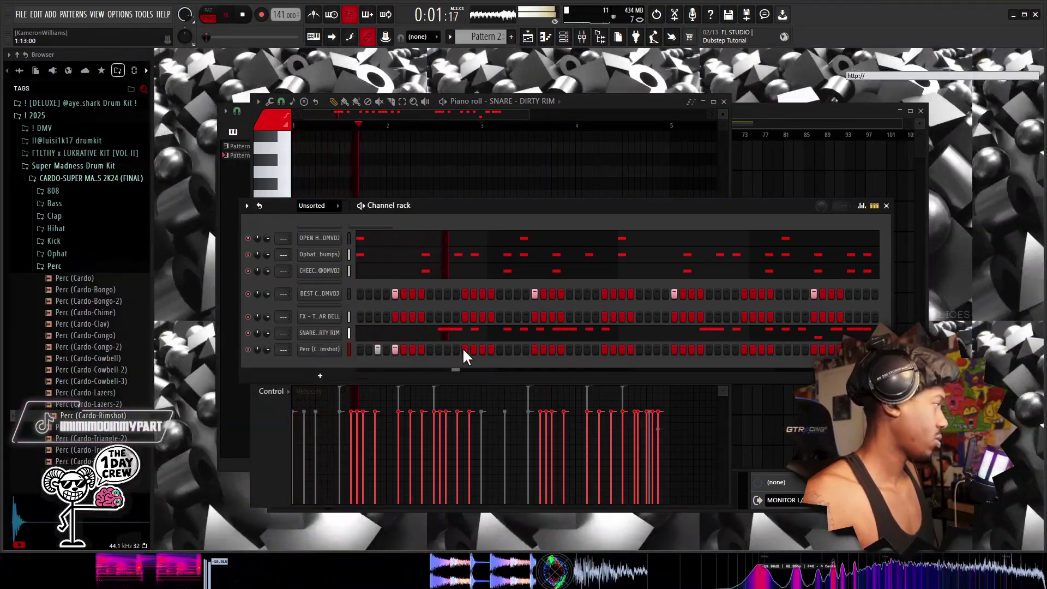
left_click(499, 350)
key("space")
key("space")
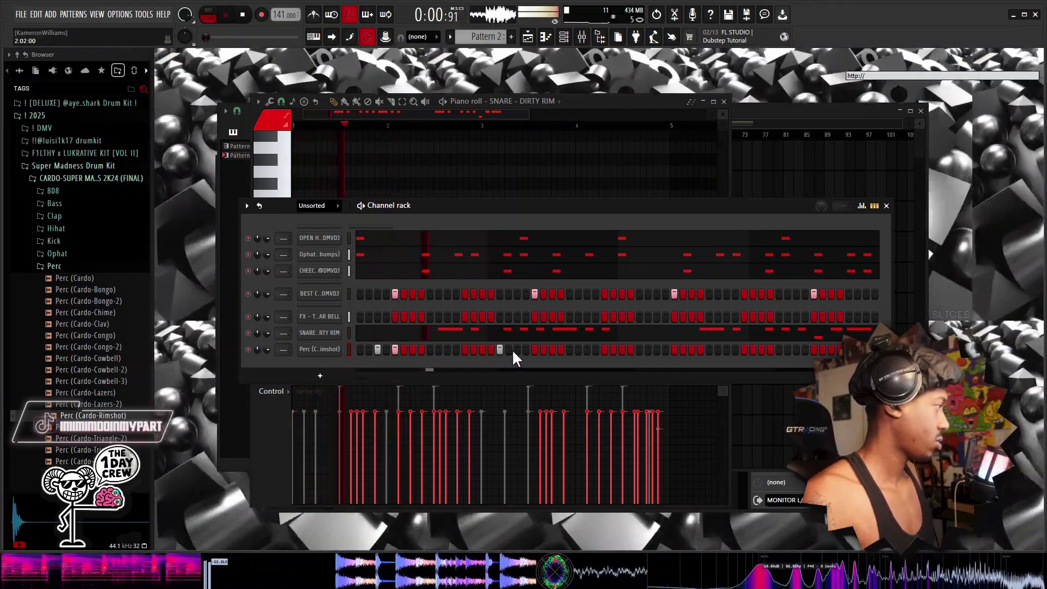
left_click(517, 349)
left_click(535, 350)
left_click(500, 350)
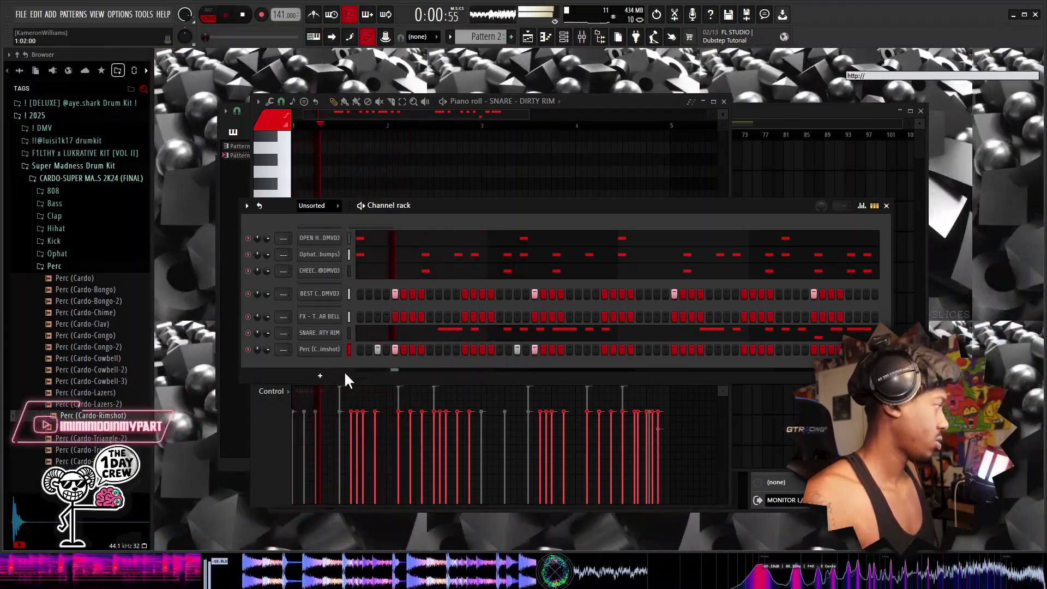
In the Perc (Cardo-Rimshot) piano roll, add C5 notes at 2:11, 2:13, 2:14 and 2:15.
right_click(326, 351)
left_click(355, 349)
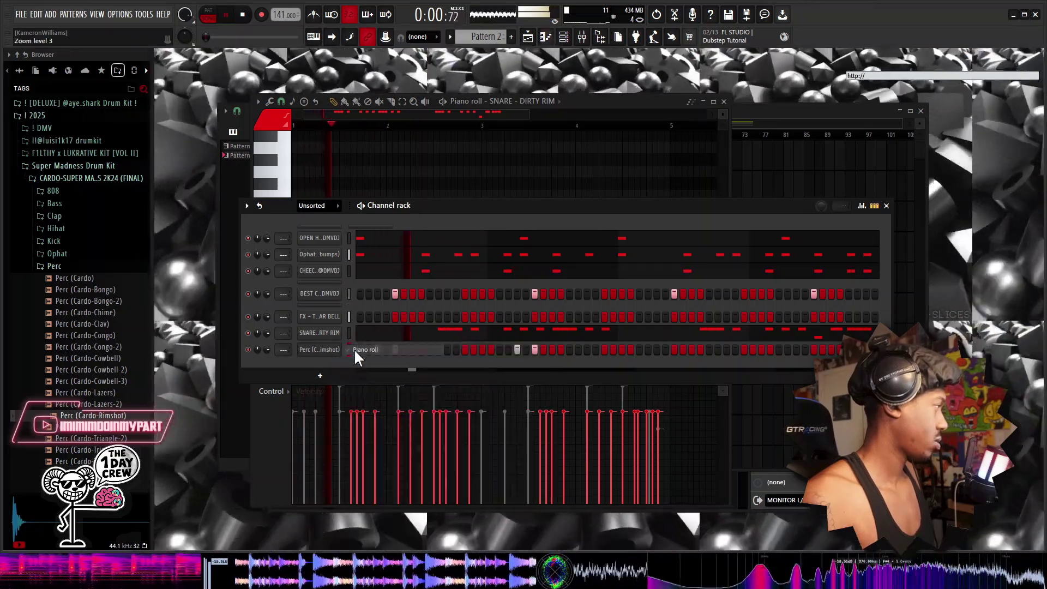
left_click_drag(478, 126, 294, 133, "ctrl")
left_click(480, 126)
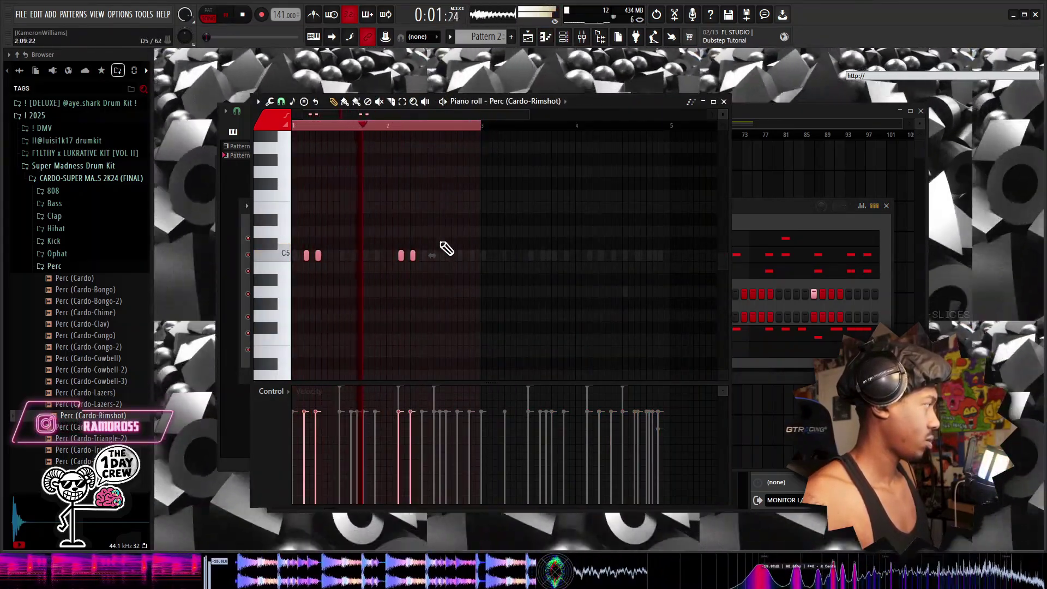
key("space")
left_click(457, 268)
left_click_drag(456, 269, 456, 254)
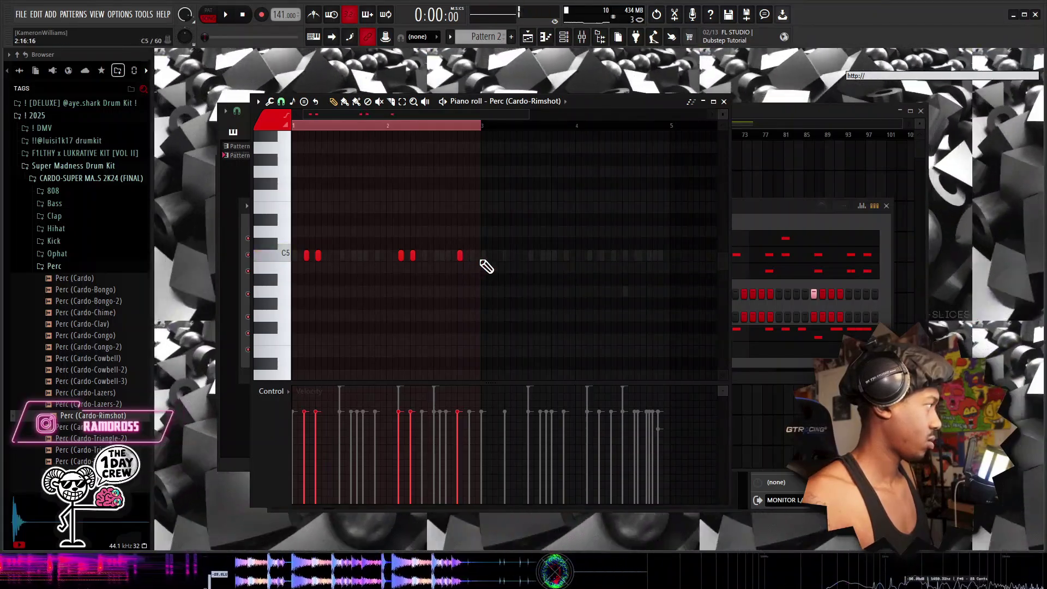
left_click(465, 255)
left_click(472, 256)
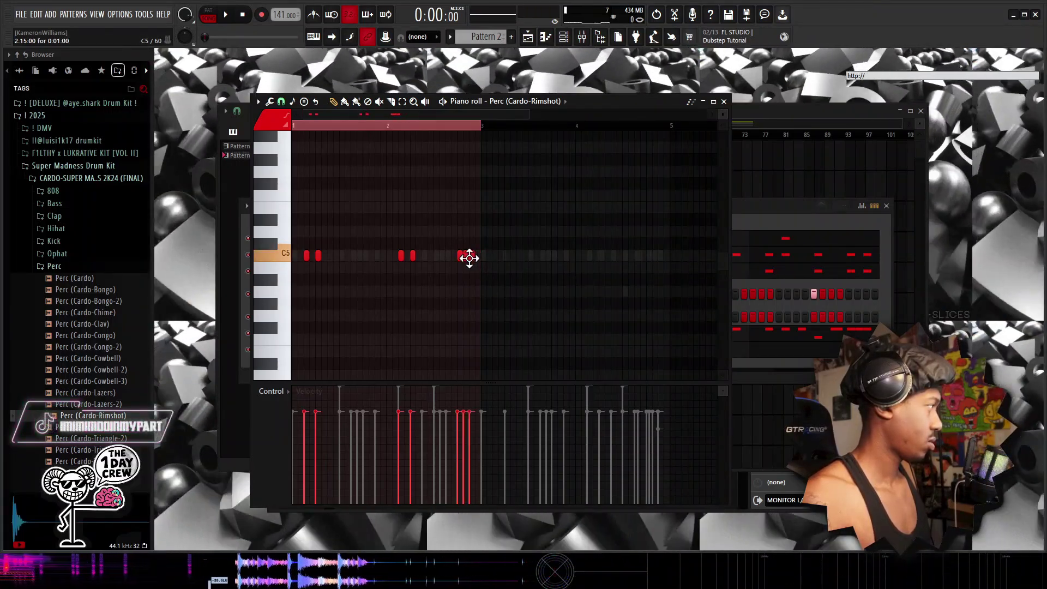
left_click(449, 256)
Duplicate the two rimshot bars into bars 3 and 4, and delete the copied notes at 4:13, 4:14 and 4:15, keeping bar 2 intact.
key("space")
key("ctrl+b")
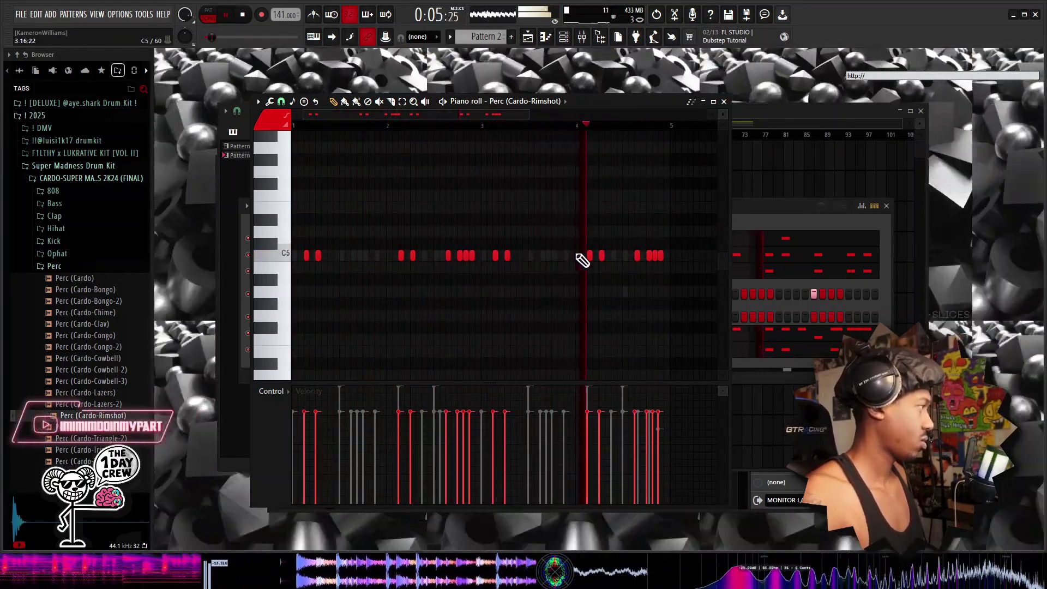
right_click(649, 257)
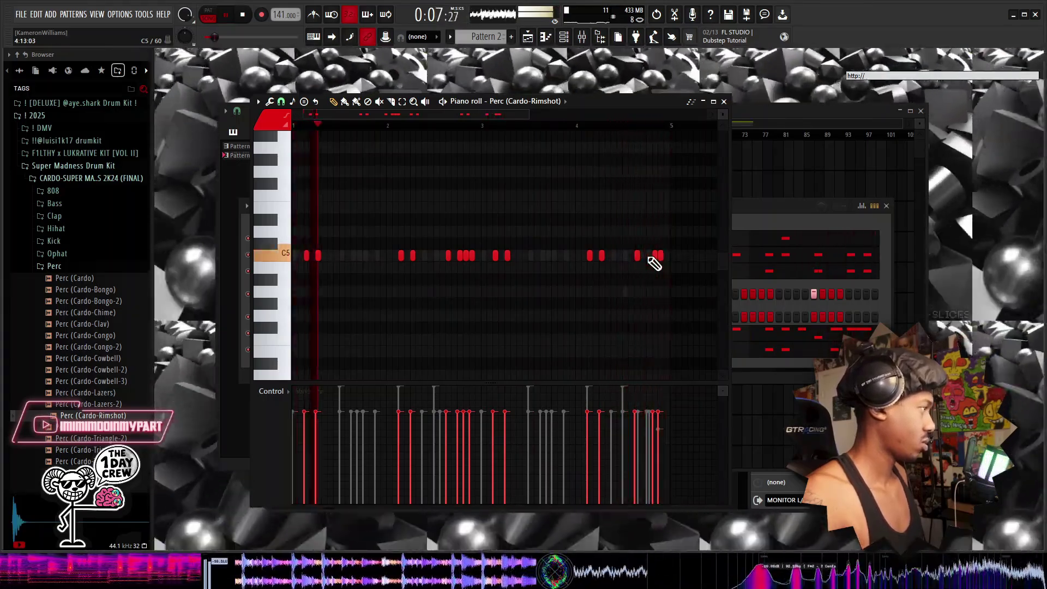
right_click(661, 258)
right_click(654, 259)
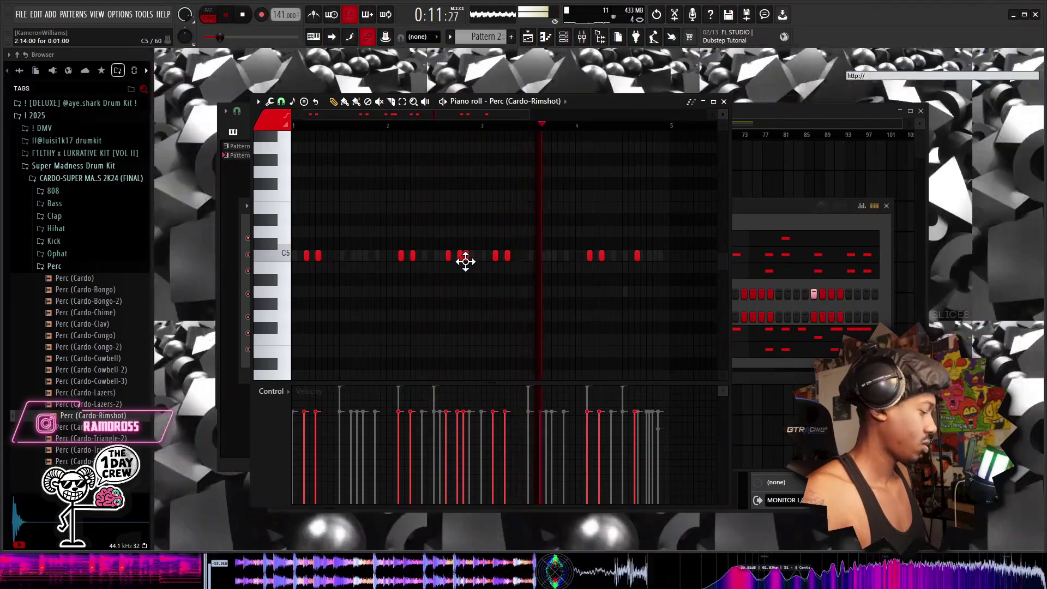
key("ctrl+z")
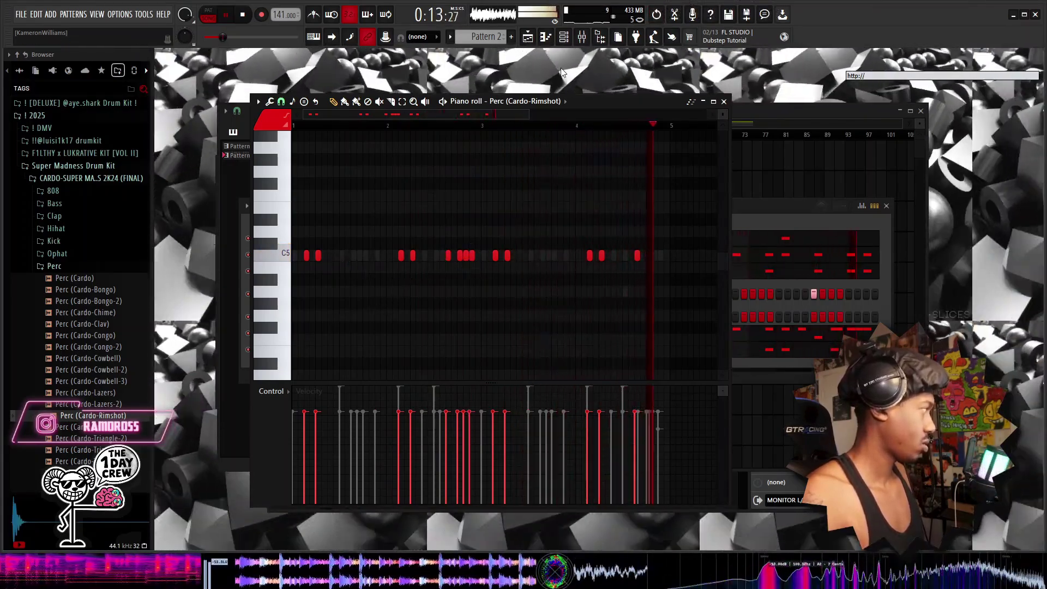
Play back Pattern 2 with the channel rack shown, and audition another percussion sample from the Super Madness Drum Kit's Perc folder.
left_click(565, 37)
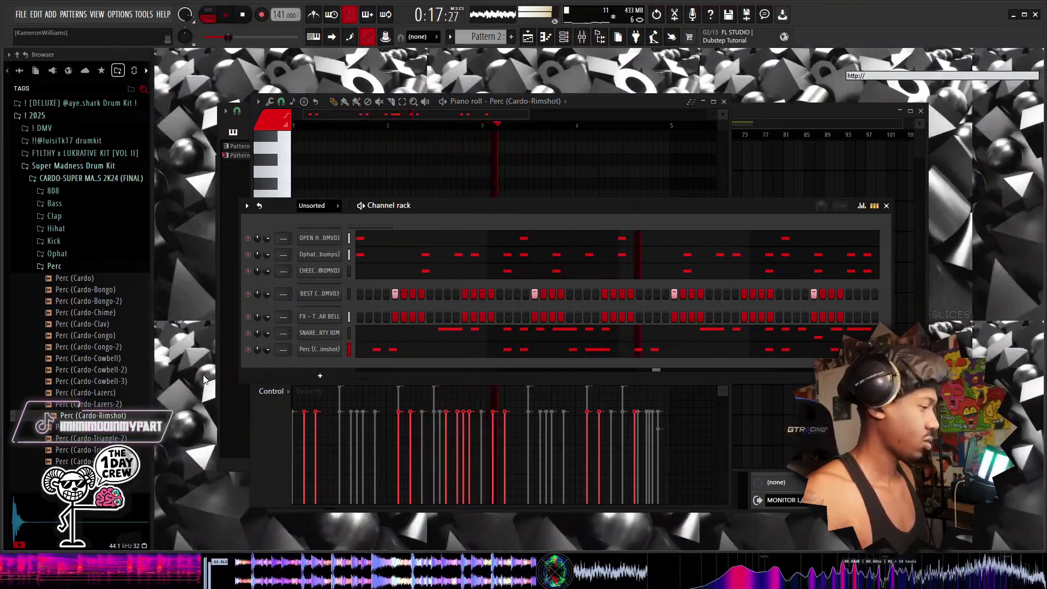
key("space")
key("space")
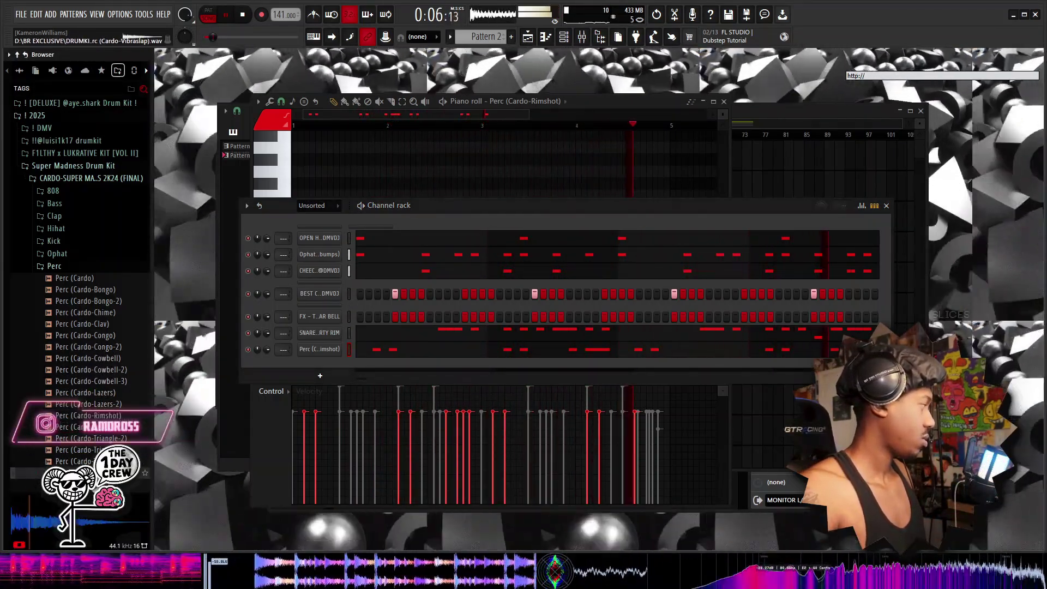
left_click(82, 473)
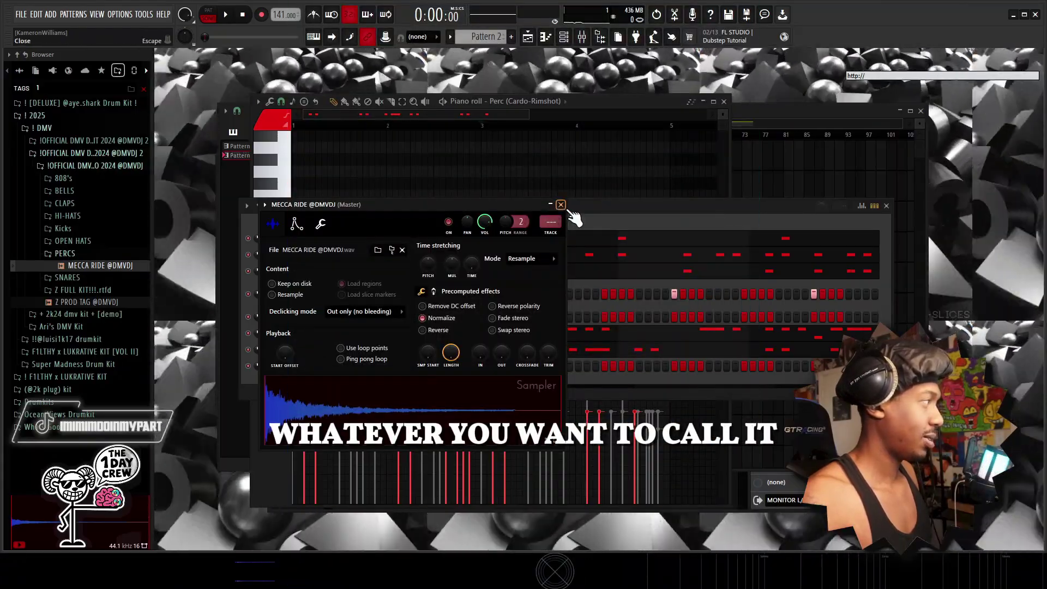
left_click(560, 205)
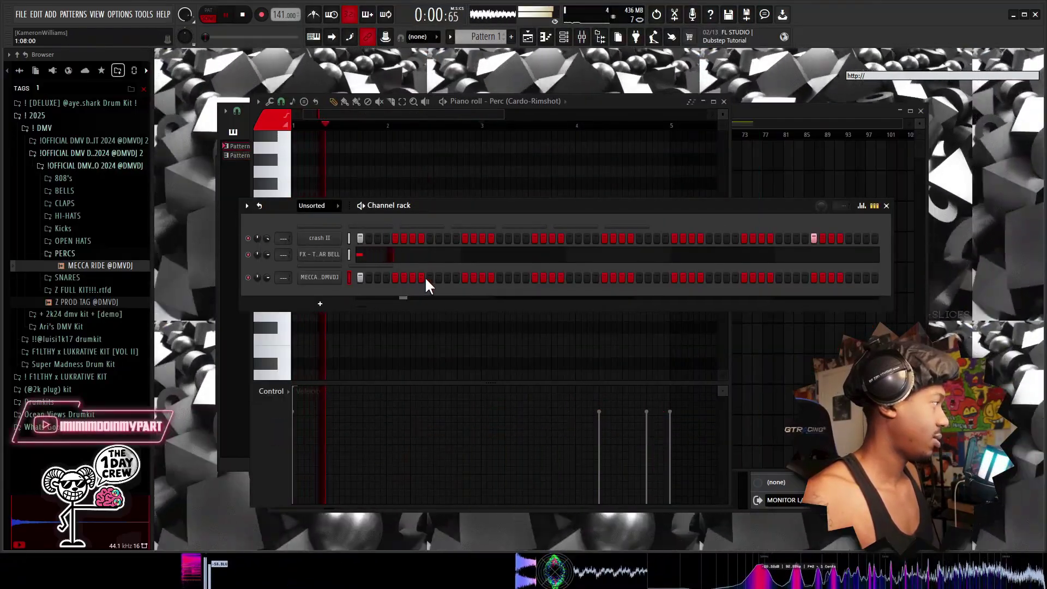
left_click(430, 277)
right_click(342, 282)
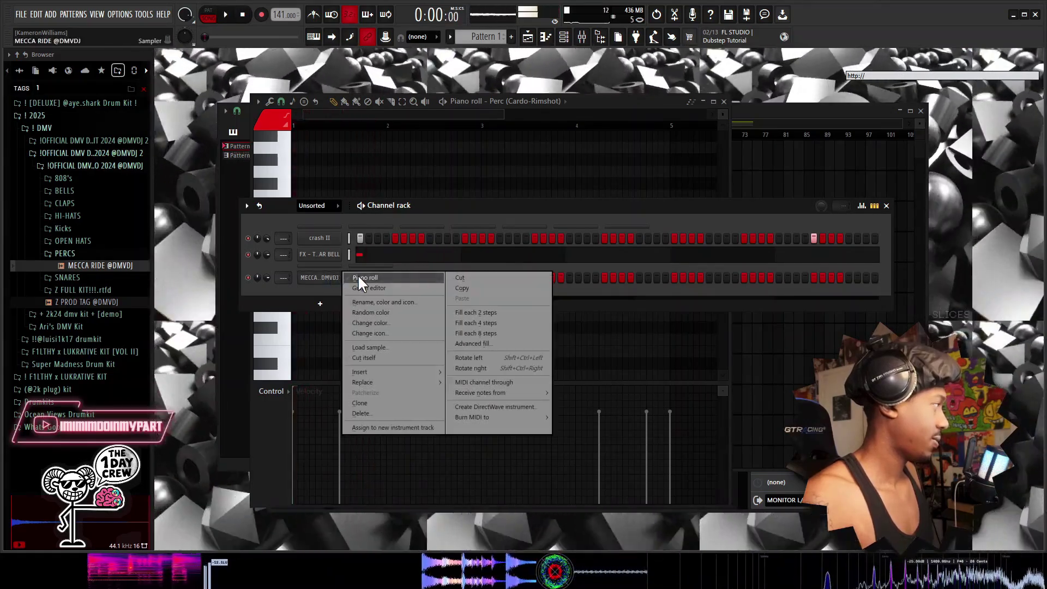
left_click(369, 282)
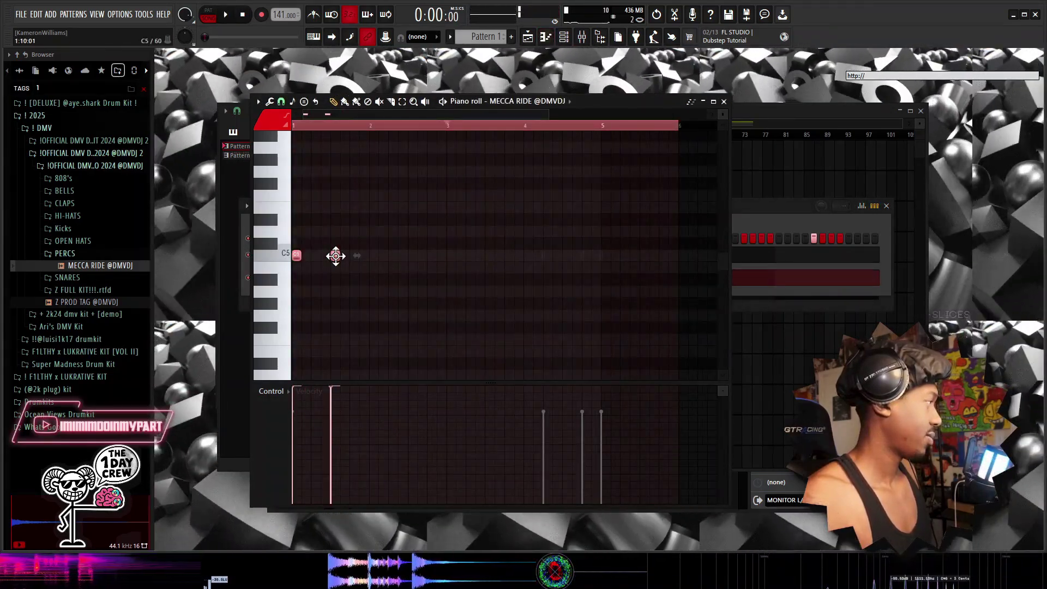
key("ctrl+d")
right_click(336, 256)
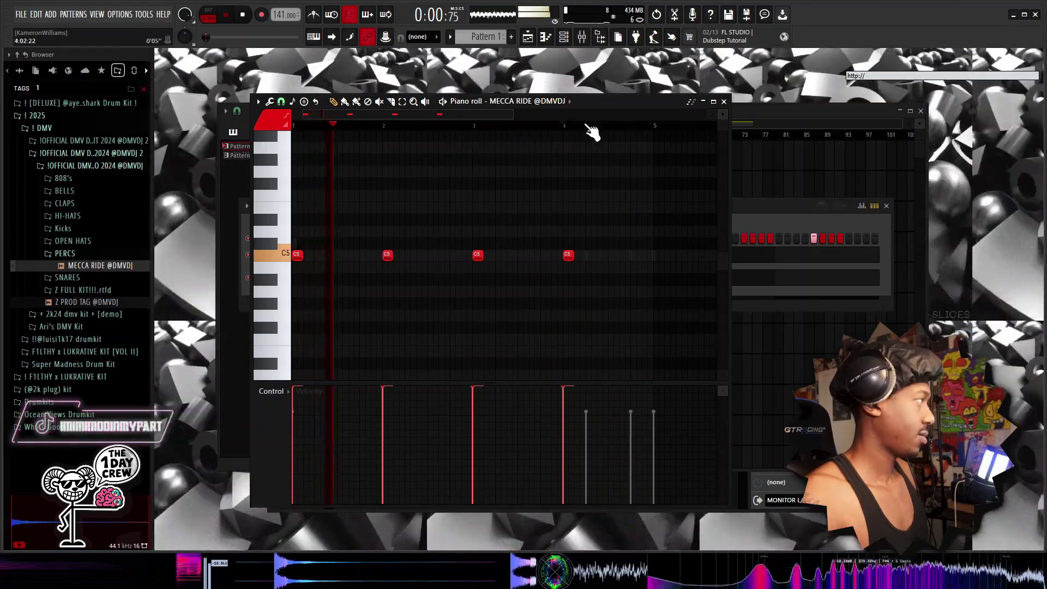
Duplicate the four MECCA RIDE notes into bars 5 to 8.
left_click_drag(657, 126, 426, 181)
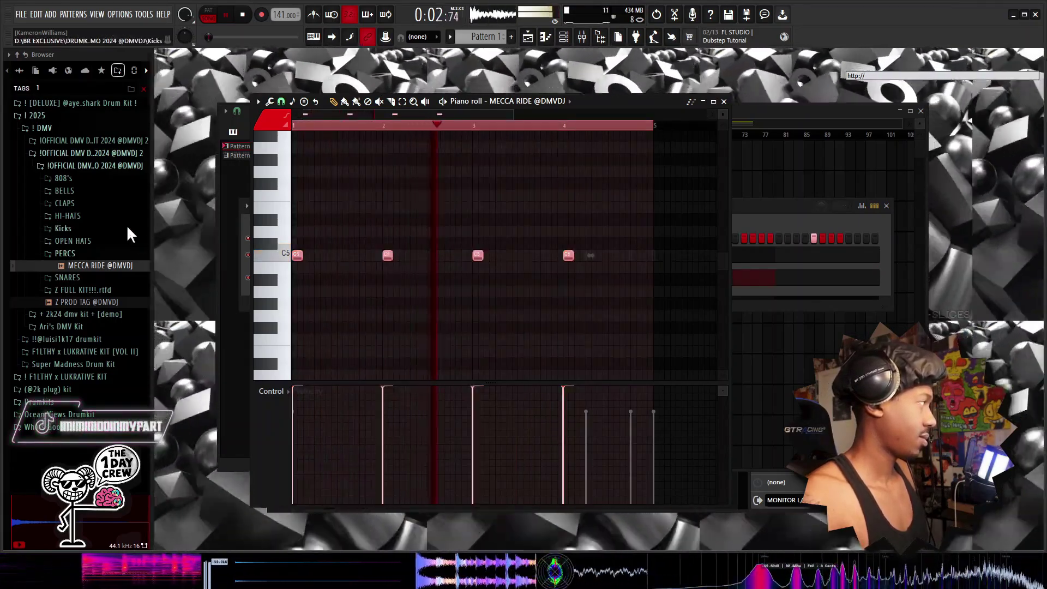
key("ctrl+b")
key("ctrl+b")
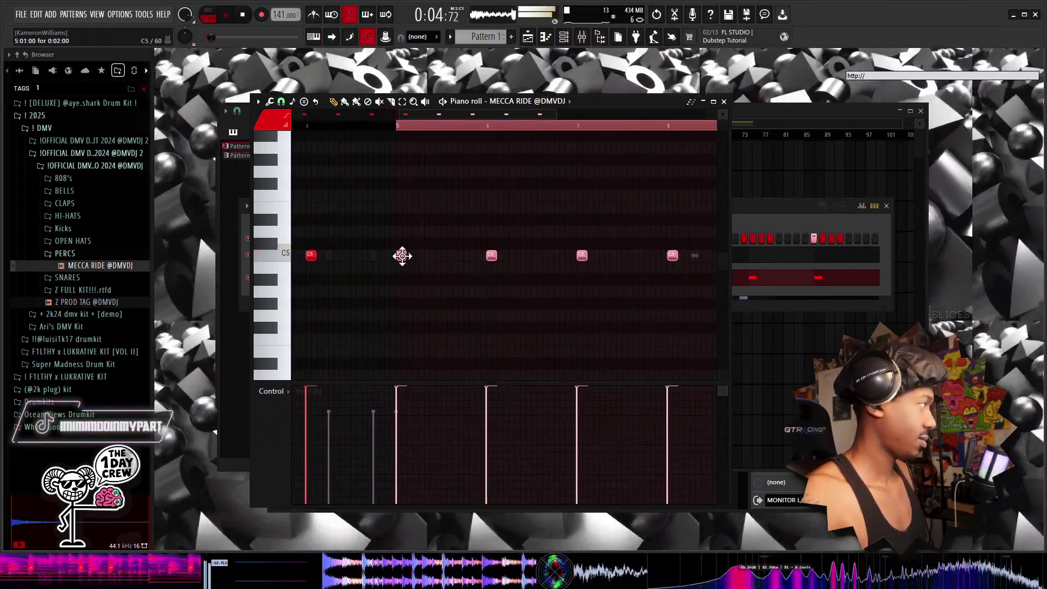
Copy the second-half MECCA RIDE notes half a bar later, to 5:09, 6:09, 7:09 and 8:09, and play back the eight bars.
left_click_drag(402, 255, 448, 257)
key("space")
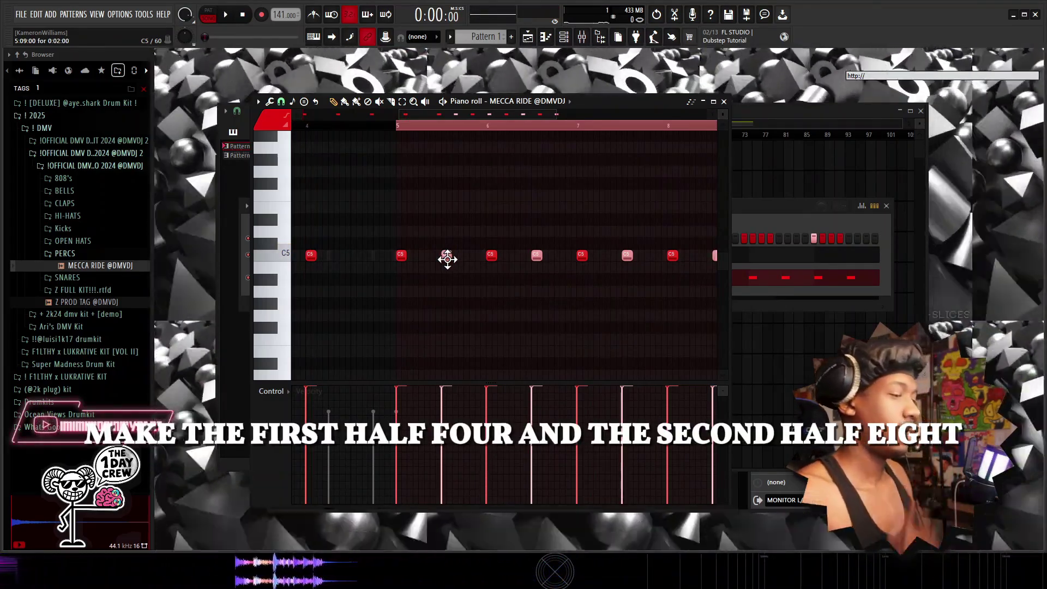
key("ctrl+d")
key("space")
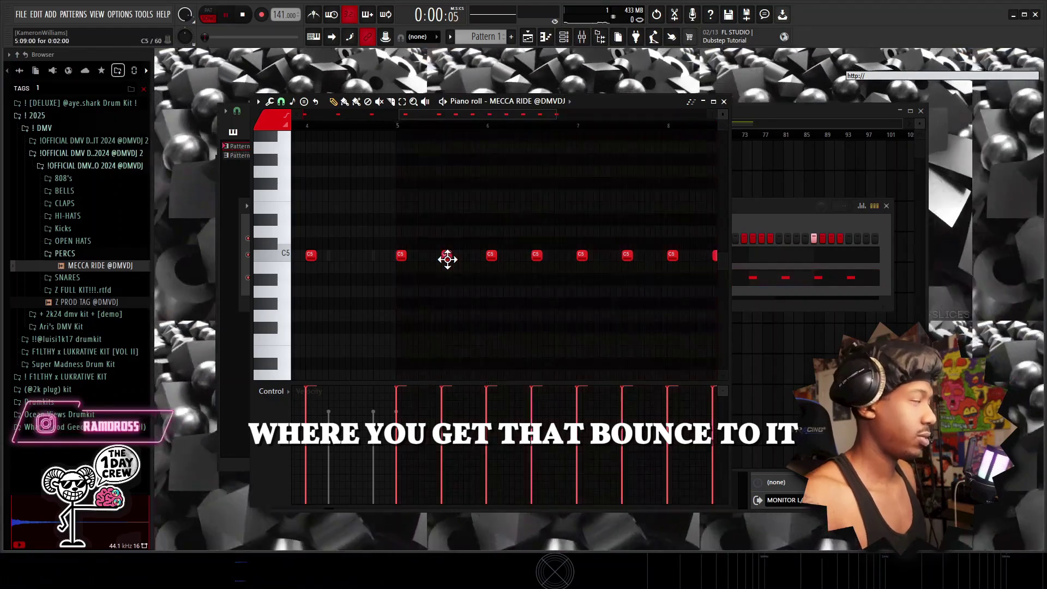
scroll(358, 117, "down", 3)
scroll(360, 126, "down", 5)
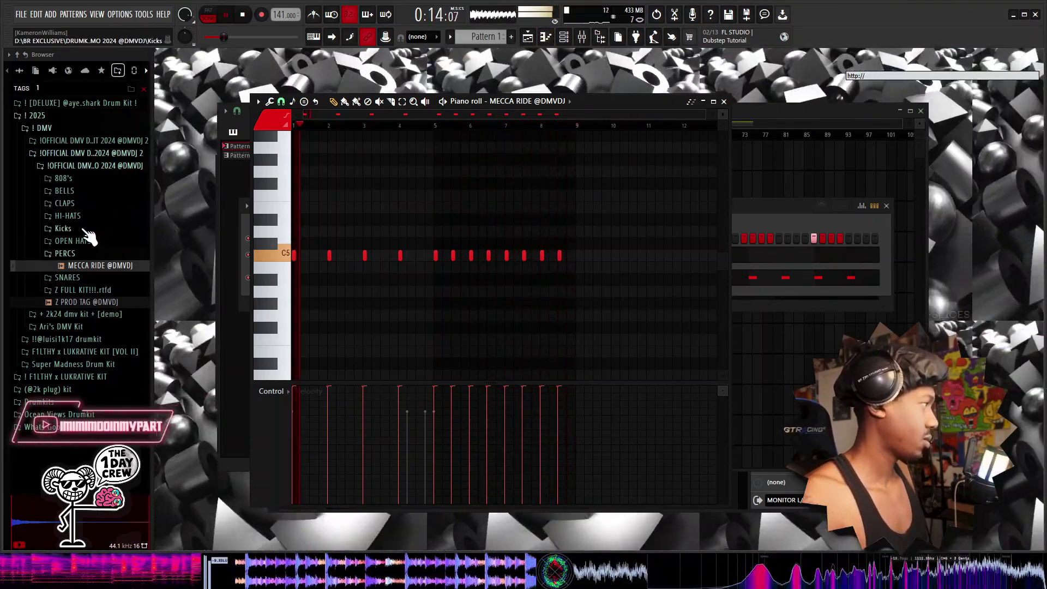
key("space")
left_click(88, 230)
key("F6")
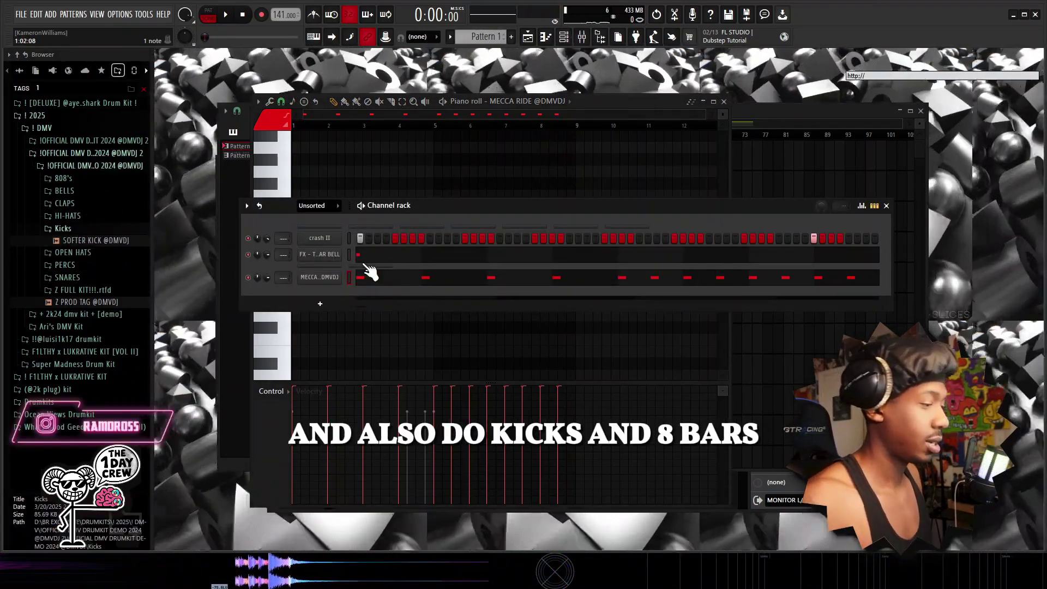
left_click(366, 260)
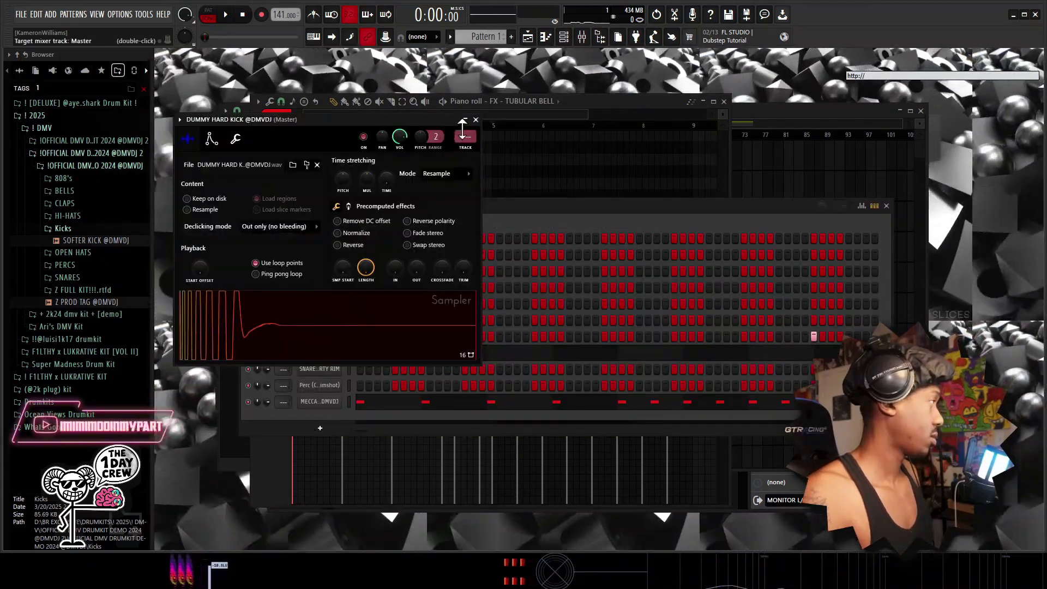
key("space")
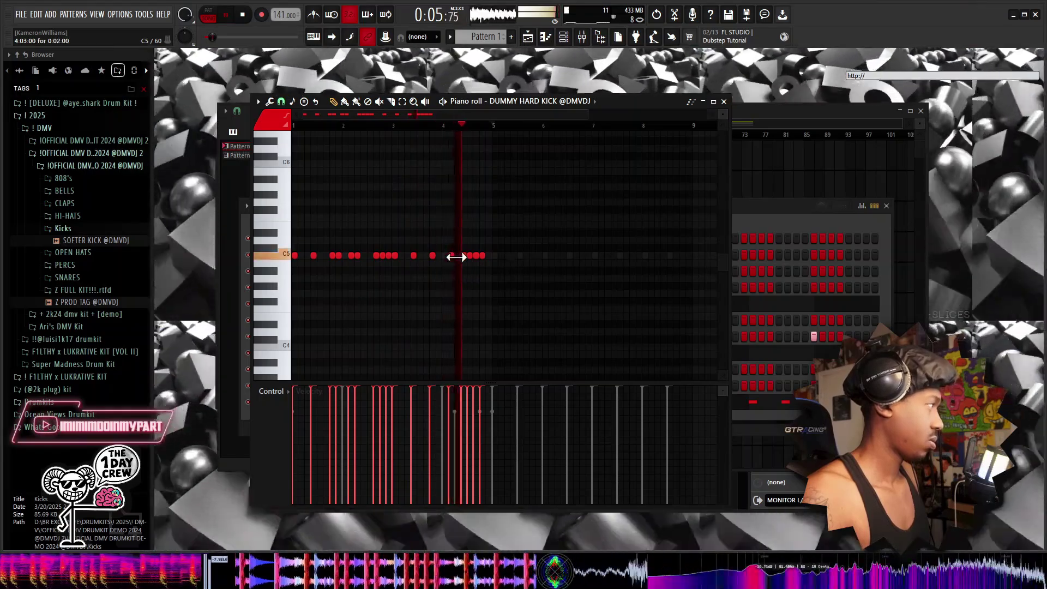
key("space")
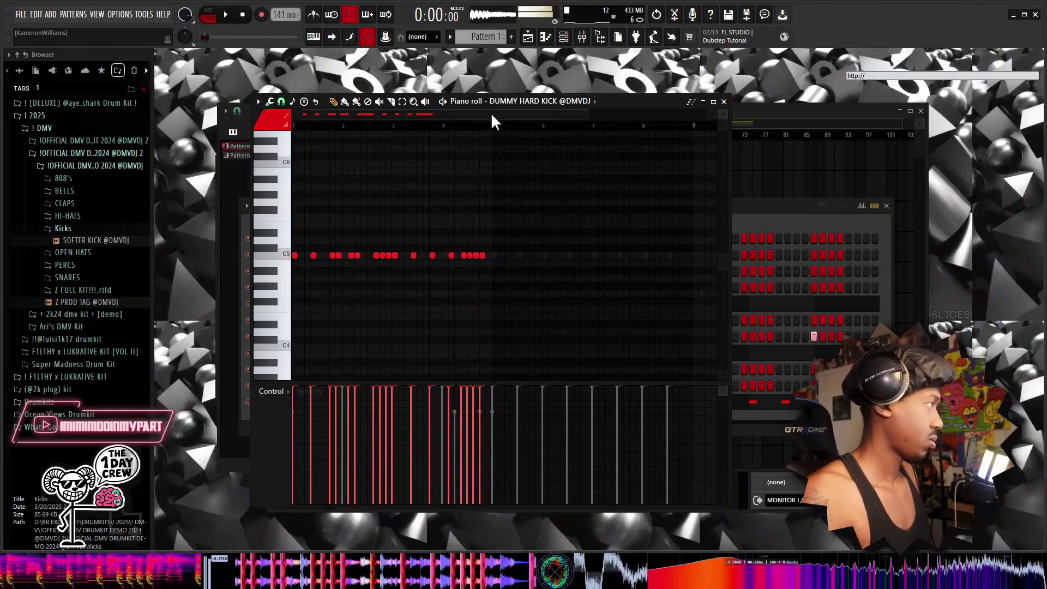
key("ctrl+b")
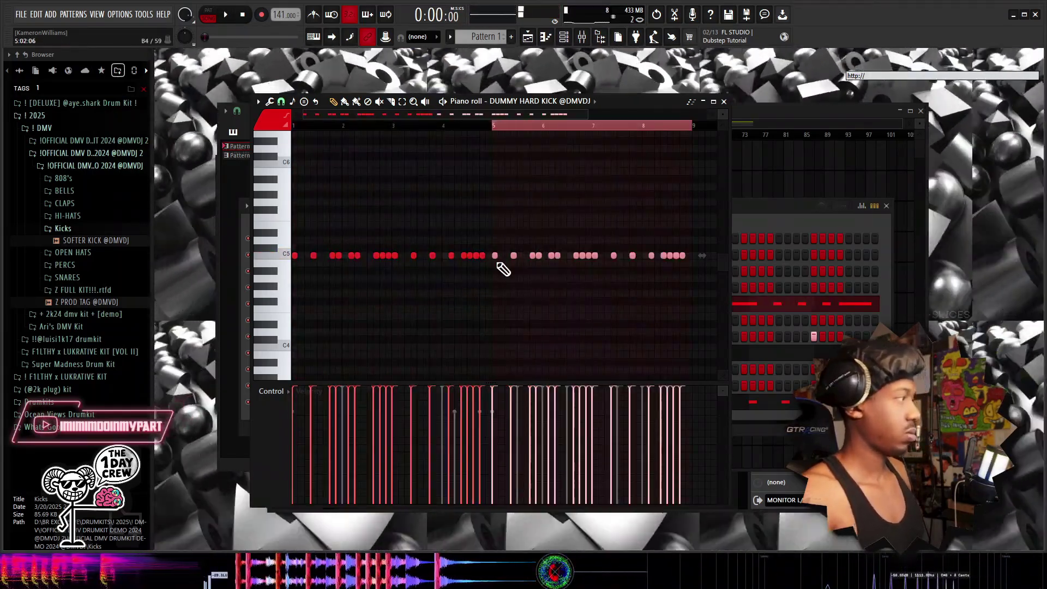
left_click(507, 255)
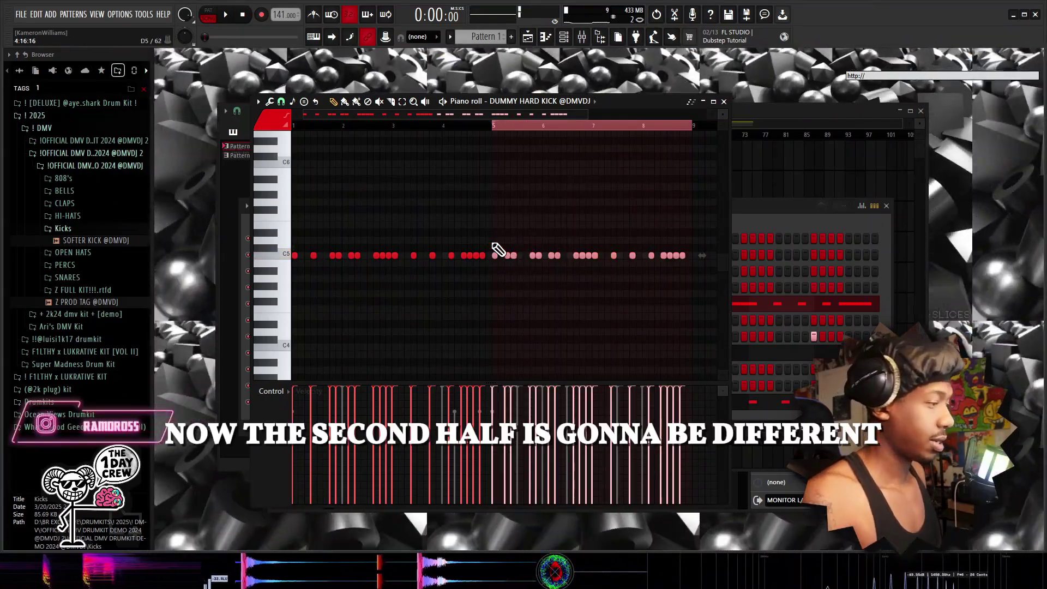
key("Delete")
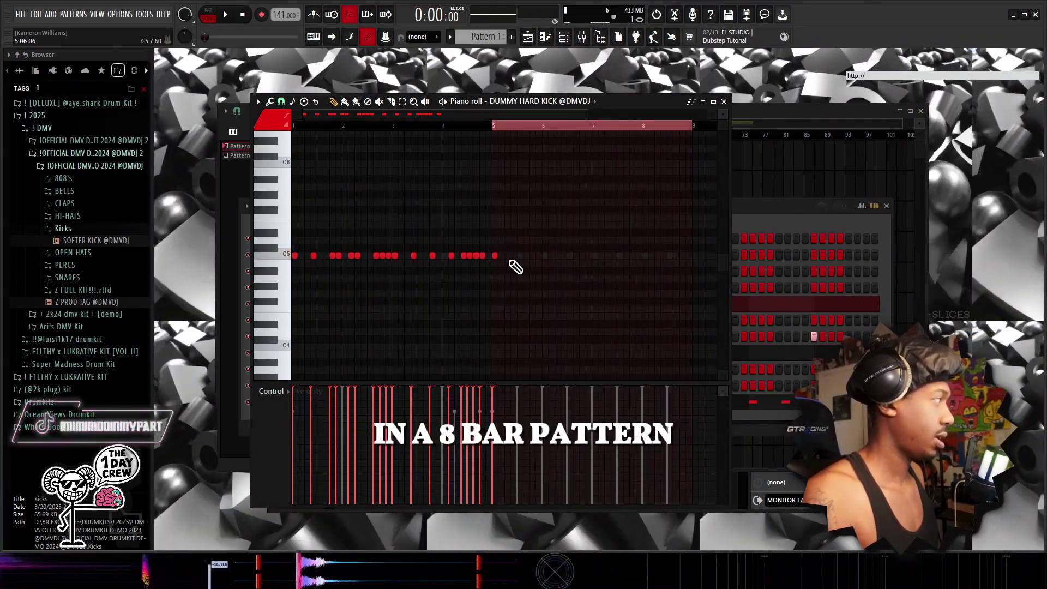
Place C5 kicks every half bar through bars 5 and 6, and duplicate them into bars 7 and 8.
left_click(545, 256)
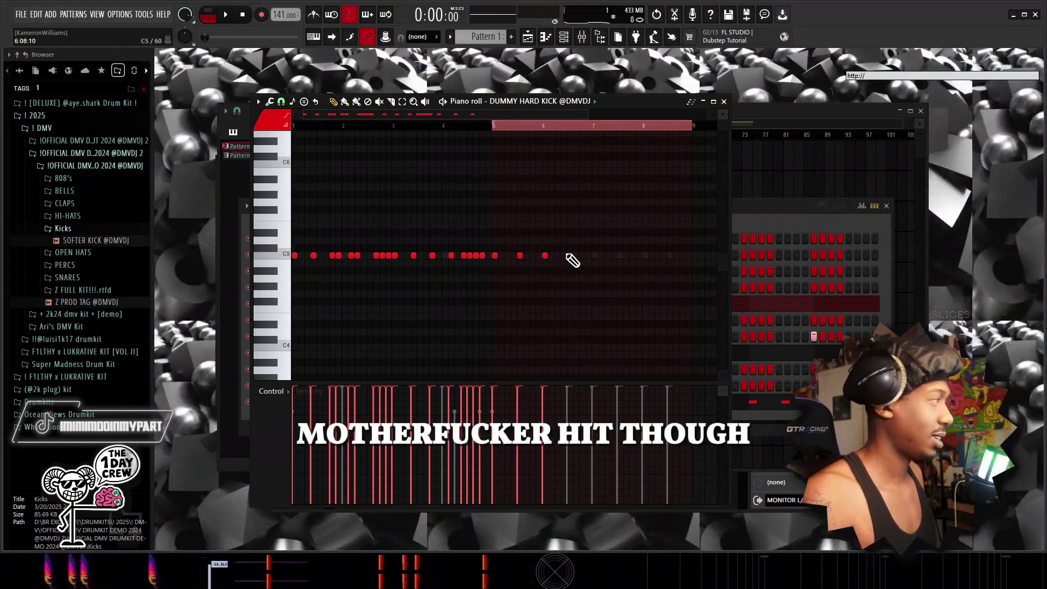
left_click(568, 255)
key("ctrl+d")
left_click_drag(494, 126, 593, 129, "ctrl")
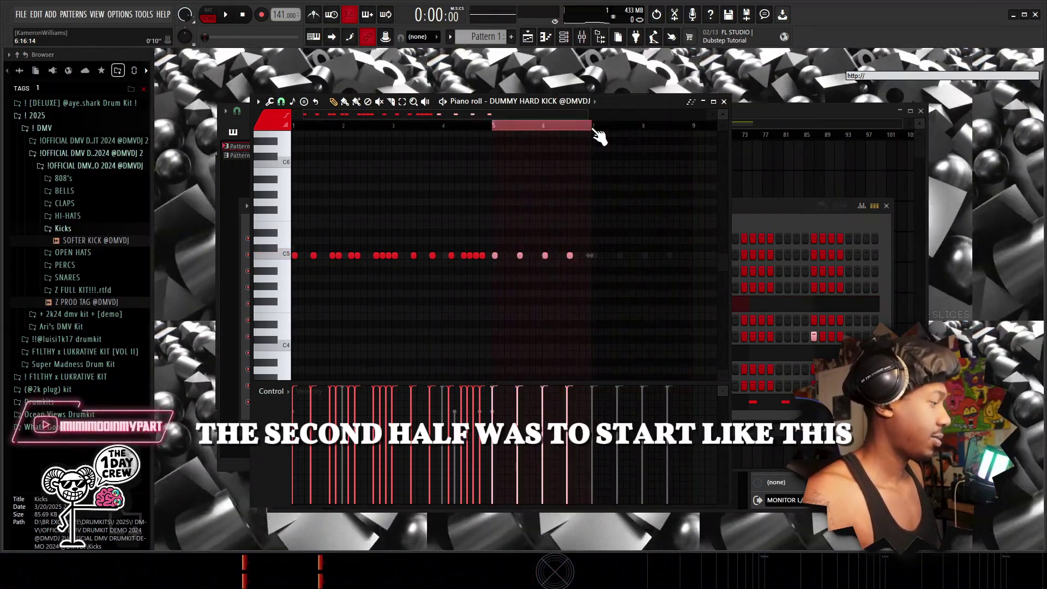
key("ctrl+b")
key("ctrl+d")
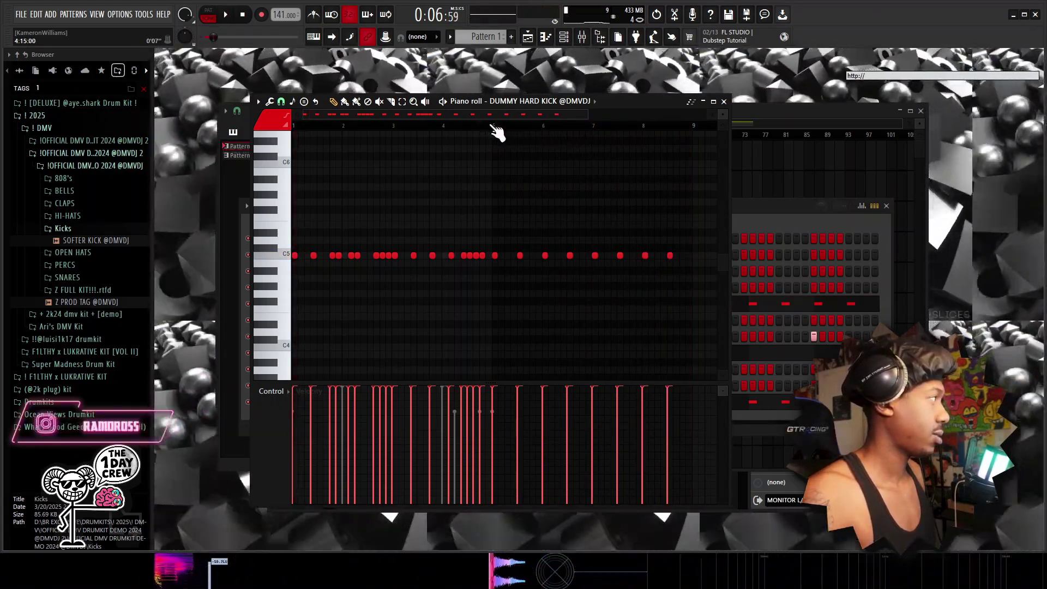
Fill bars 5 to 8 with extra C5 kicks between the half-bar hits, including one at 5:05, while listening to the loop.
key("space")
left_click(504, 255)
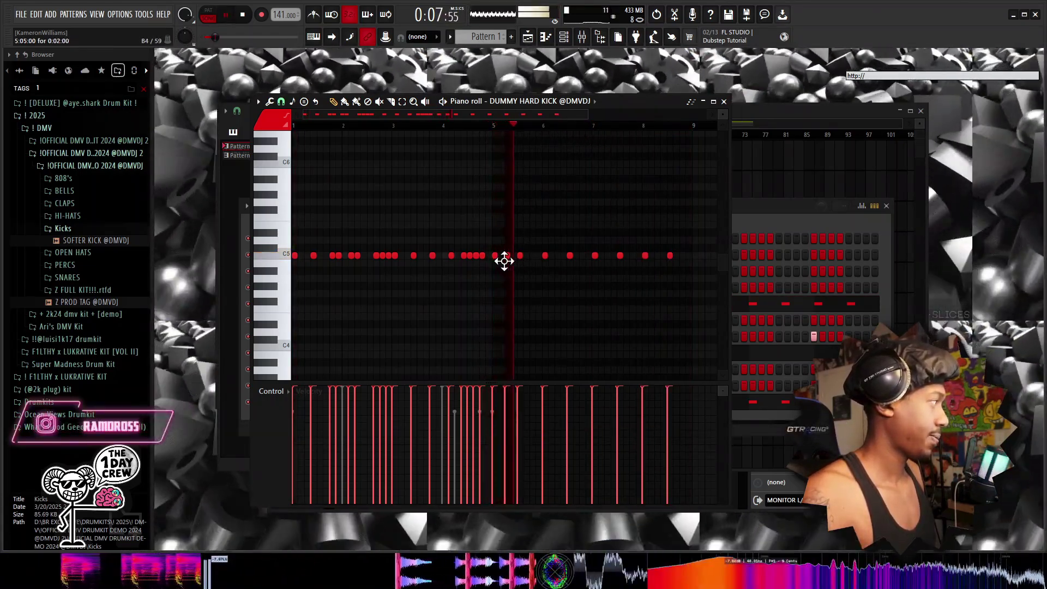
key("space")
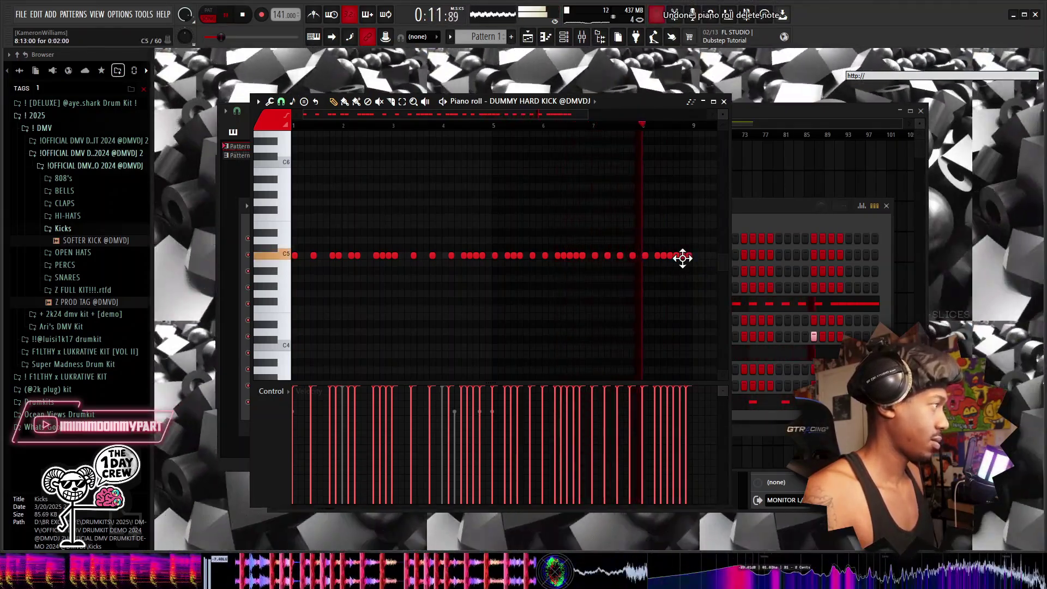
Try chopping the kick at 8:13 into a roll, and replace it with plain C5 kicks at 8:11 and 8:13.
key("alt+u")
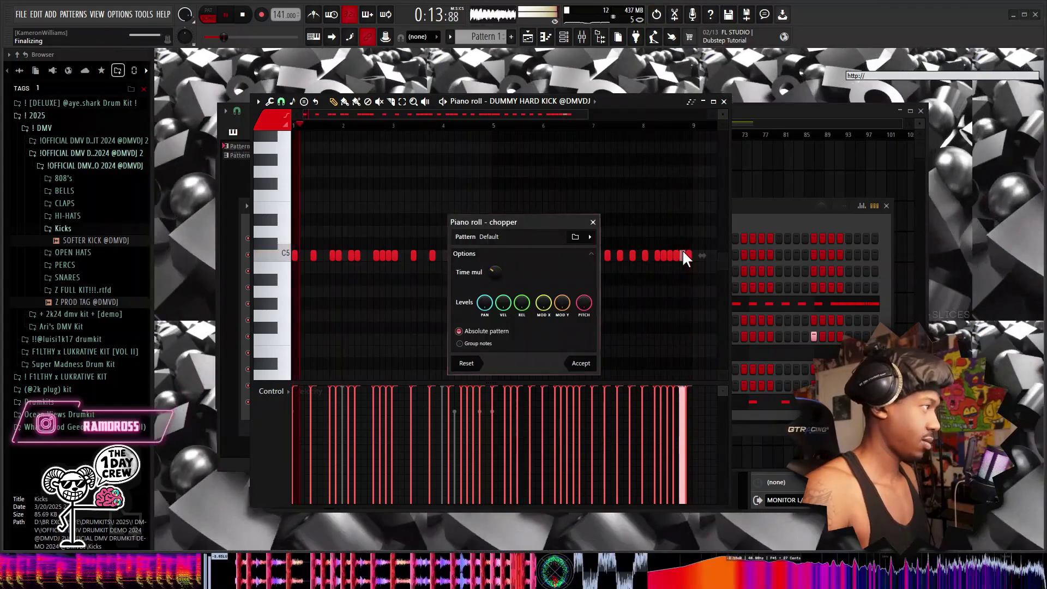
left_click(581, 364)
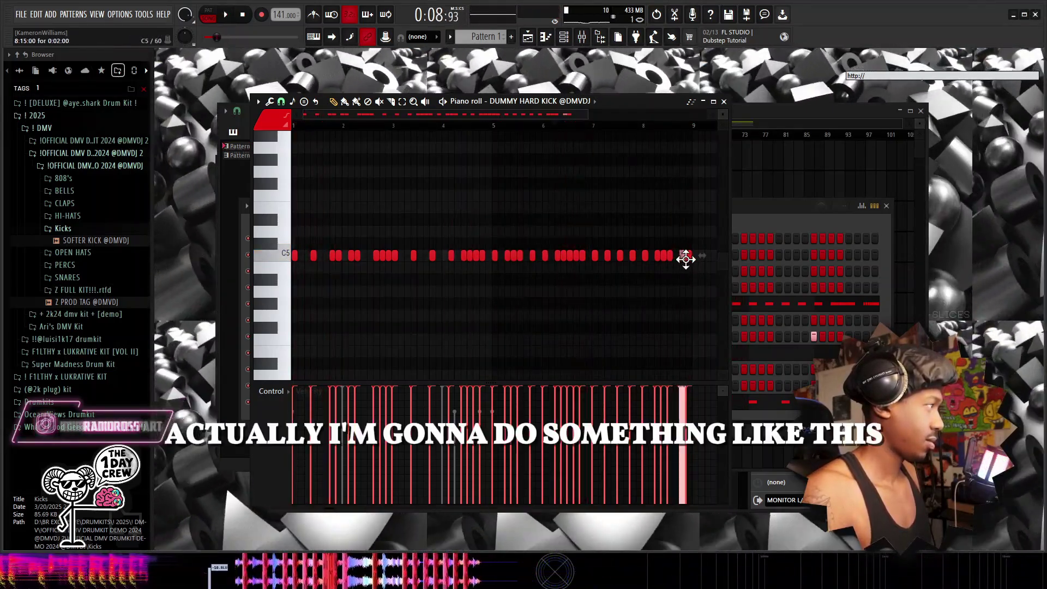
right_click(682, 256)
left_click(676, 257)
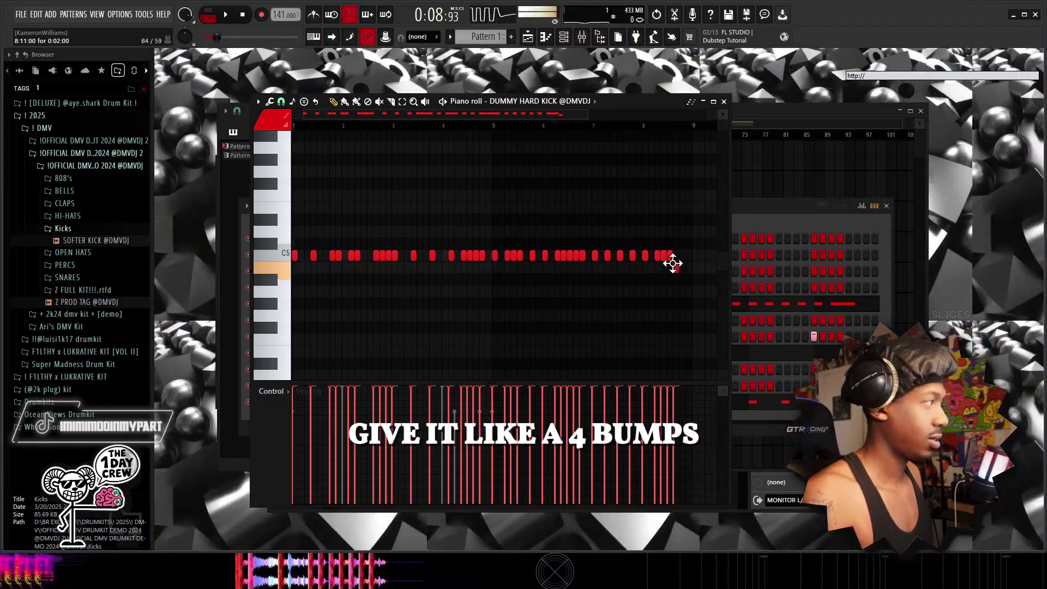
left_click(684, 255)
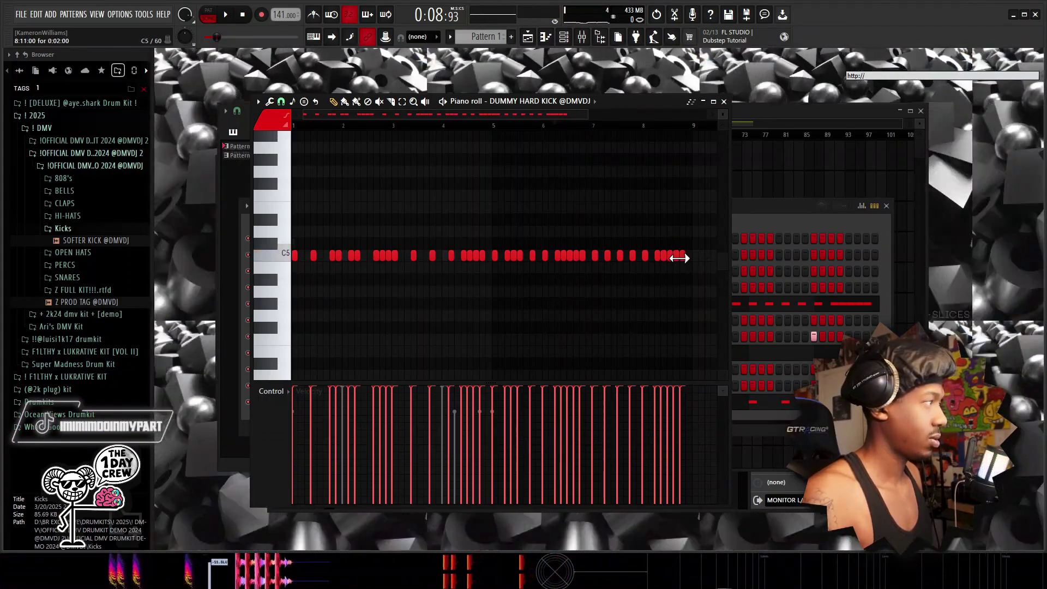
Chop the C5 kick at 8:11 into a rapid roll and delete the kick at 8:13.
left_click_drag(678, 255, 685, 273)
key("ctrl+u")
key("space")
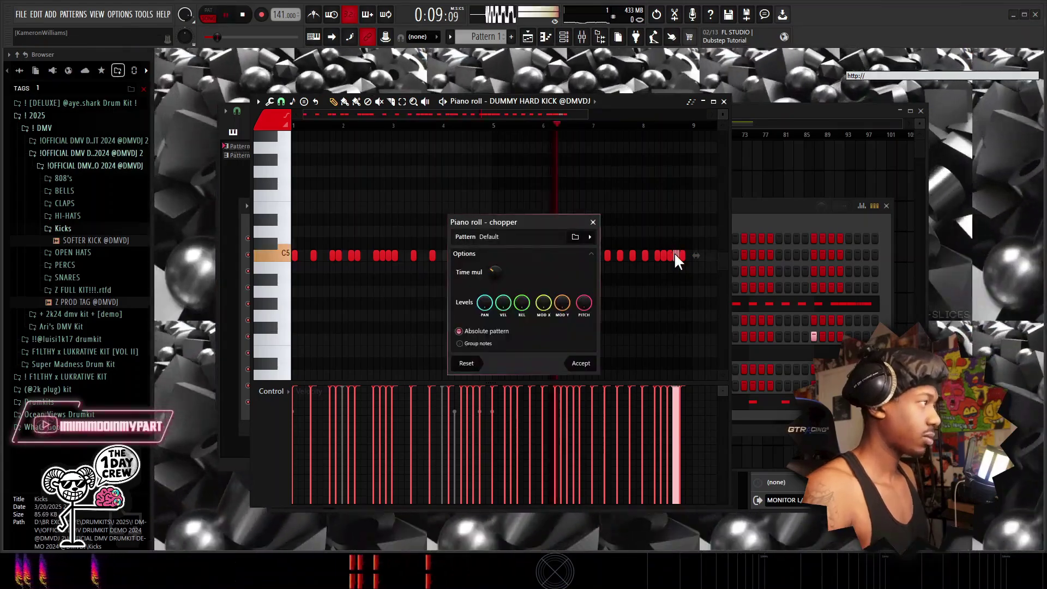
left_click(581, 366)
left_click(687, 280, "ctrl")
right_click(685, 257)
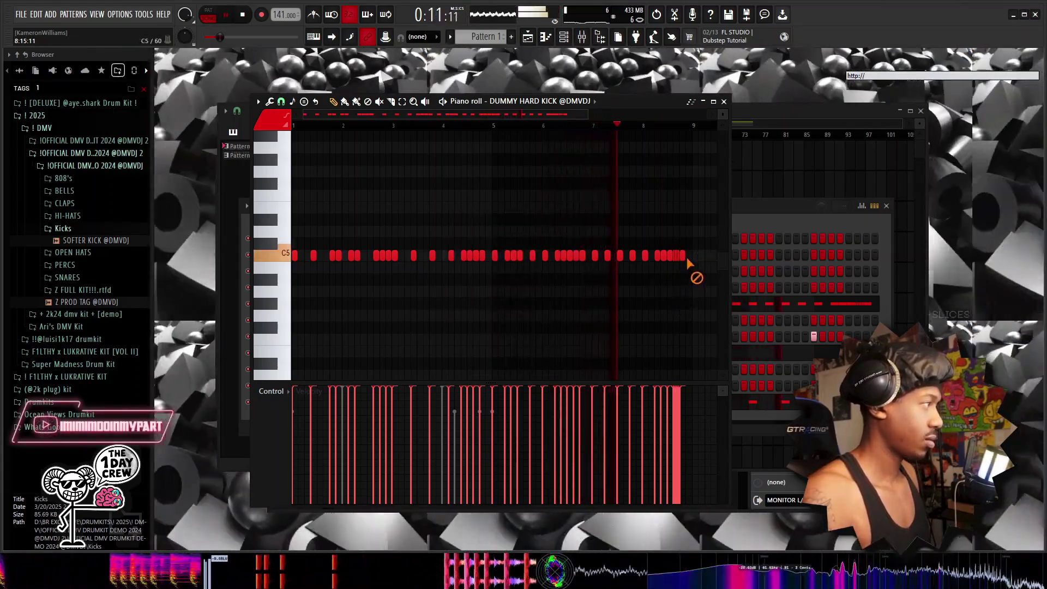
Copy the chopped kick roll to 8:15 and listen to the end of bar 8.
left_click_drag(678, 264, 675, 257)
key("space")
key("space")
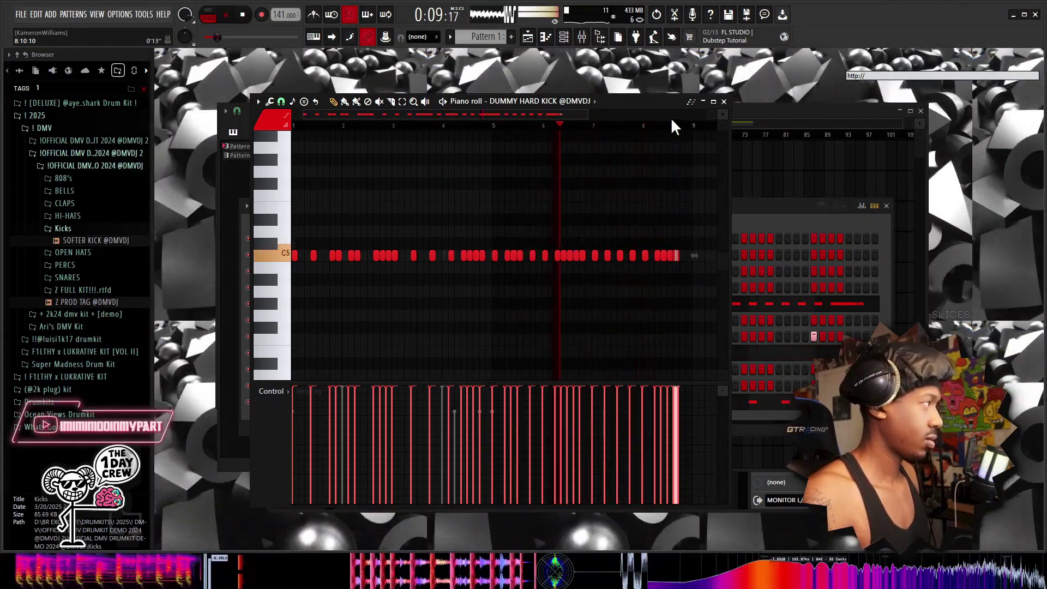
scroll(670, 129, "up", 2)
scroll(670, 130, "up", 3)
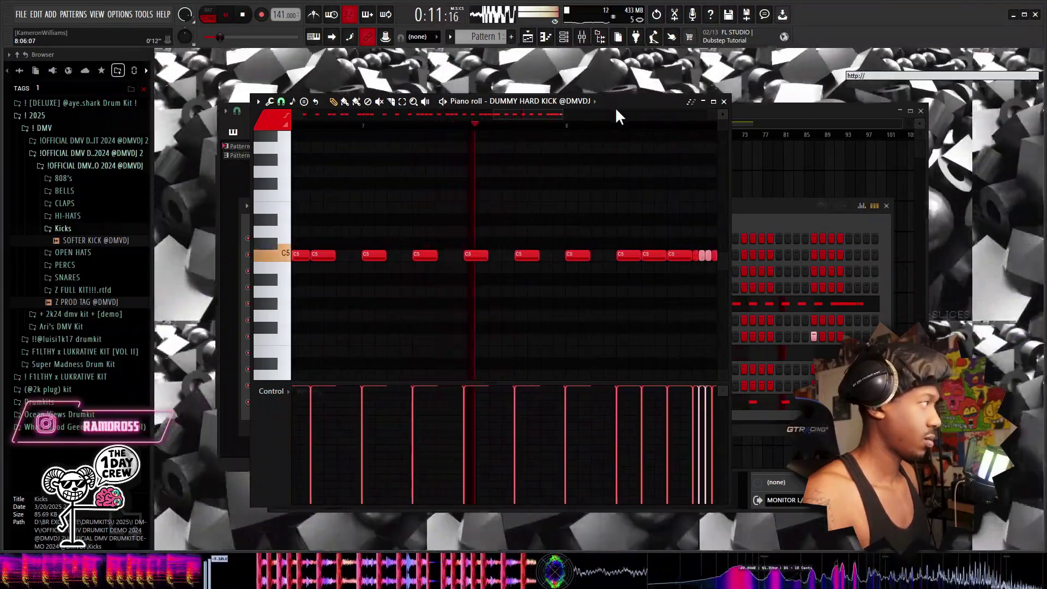
key("space")
key("space")
left_click_drag(562, 114, 615, 113)
left_click_drag(440, 284, 437, 254)
key("space")
key("space")
Rework the bar 8 ending into a plain kick at 8:11 and tighter chopped rolls at 8:13 and 8:15, using the chopper's time multiplier.
left_click_drag(493, 271, 389, 255)
right_click(388, 257)
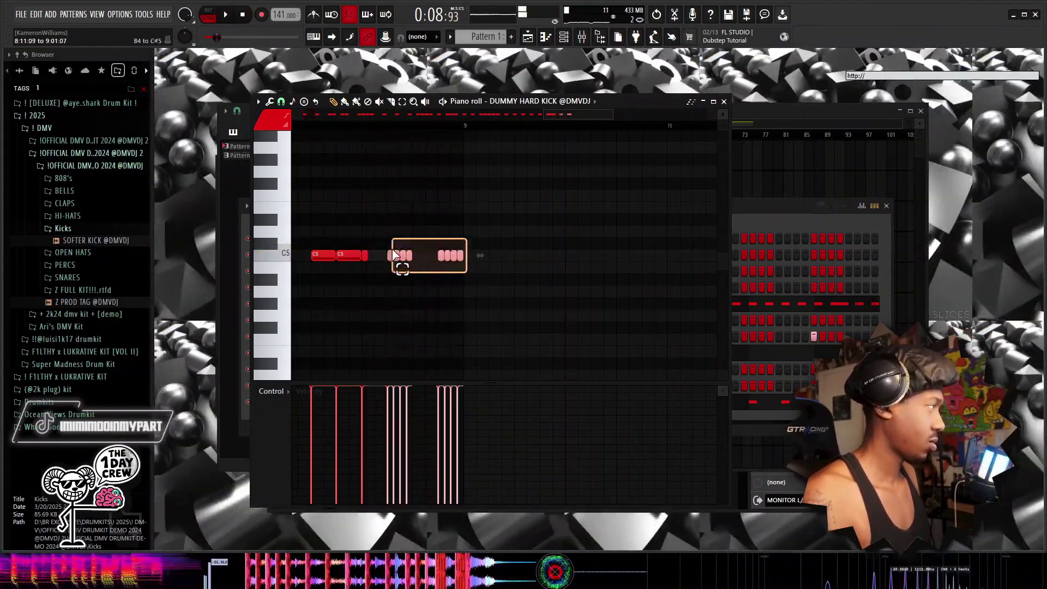
key("ctrl+u")
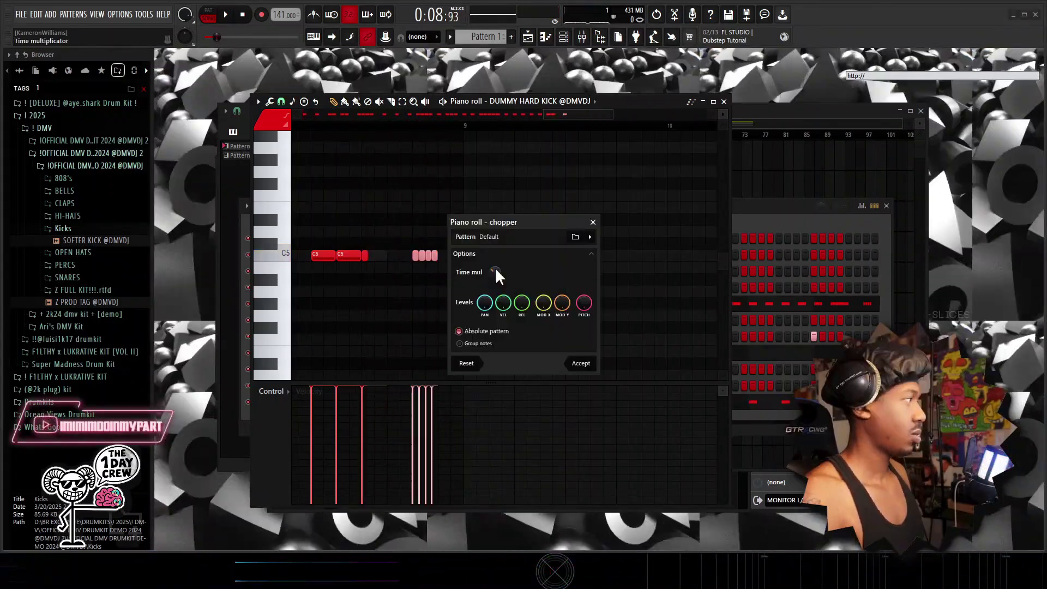
left_click(577, 363)
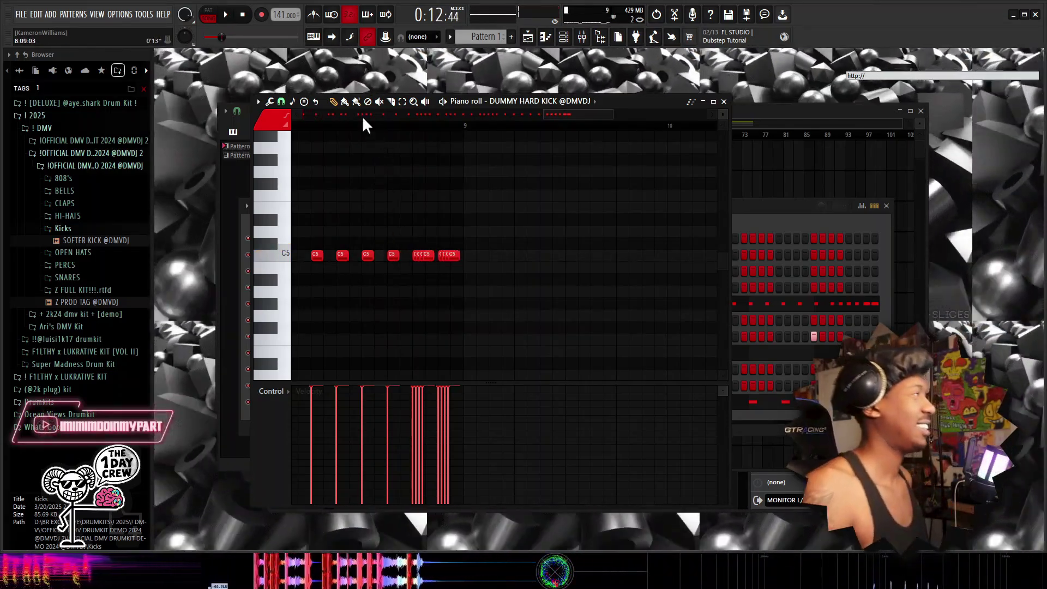
Play back the eight-bar hard-kick pattern, replaying its second half through the bar 8 rolls.
scroll(359, 128, "down", 5)
key("space")
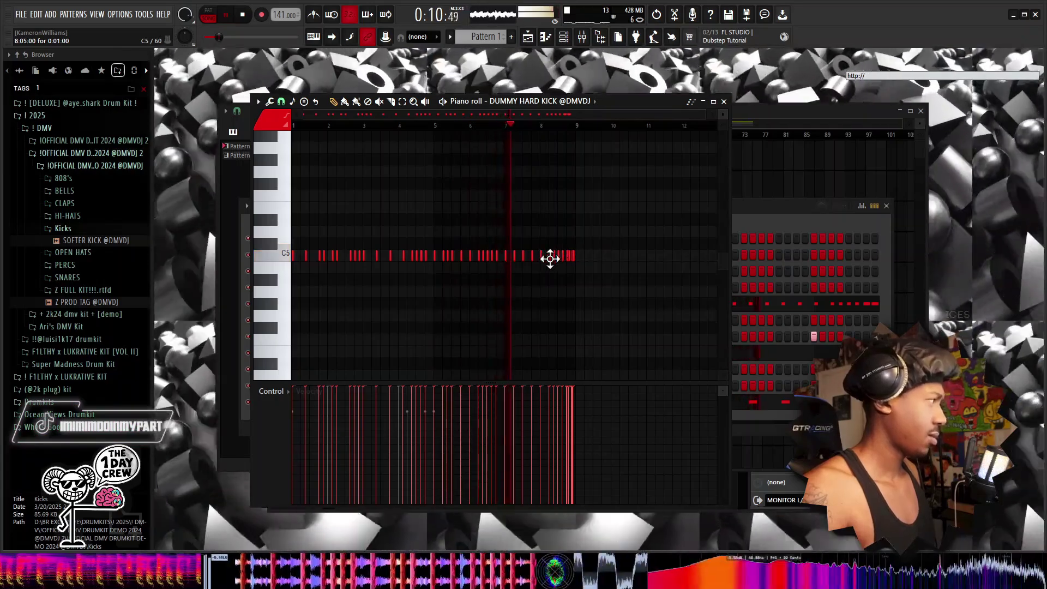
key("space")
scroll(540, 134, "up", 2)
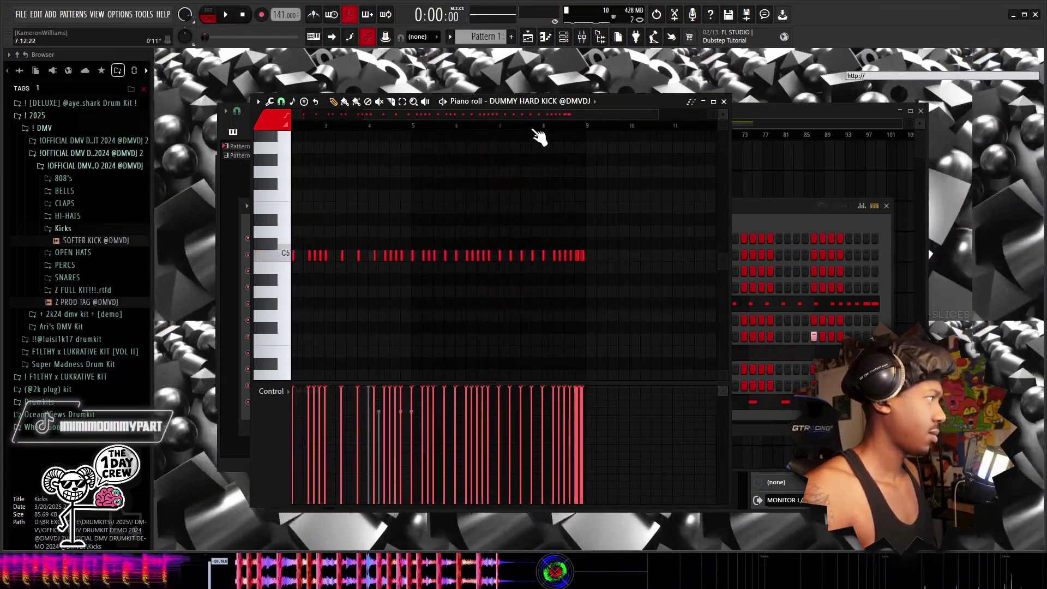
left_click(542, 254)
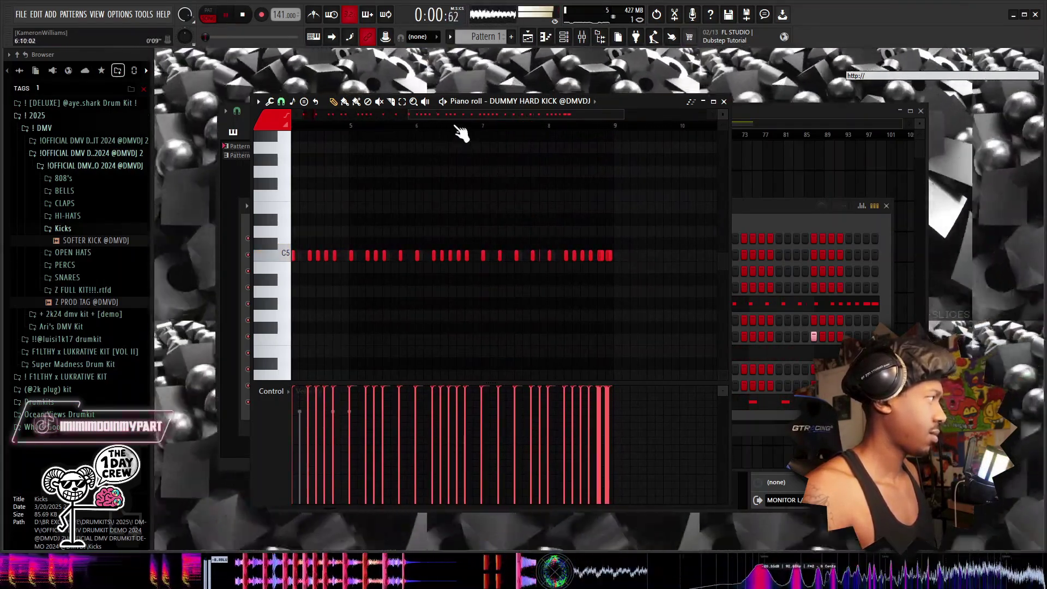
left_click(460, 125)
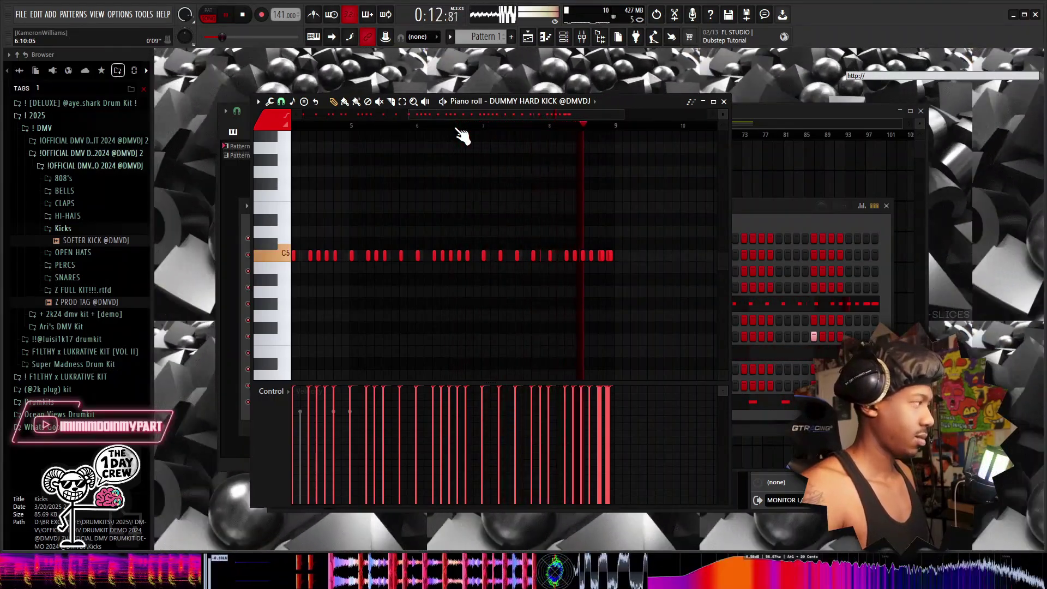
left_click(460, 128)
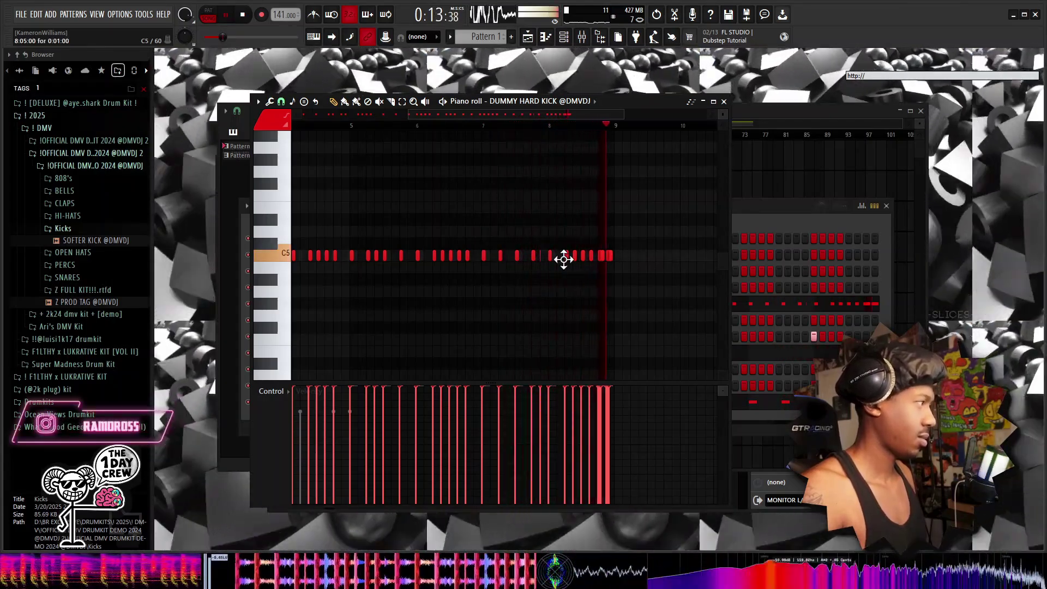
scroll(468, 129, "down", 2)
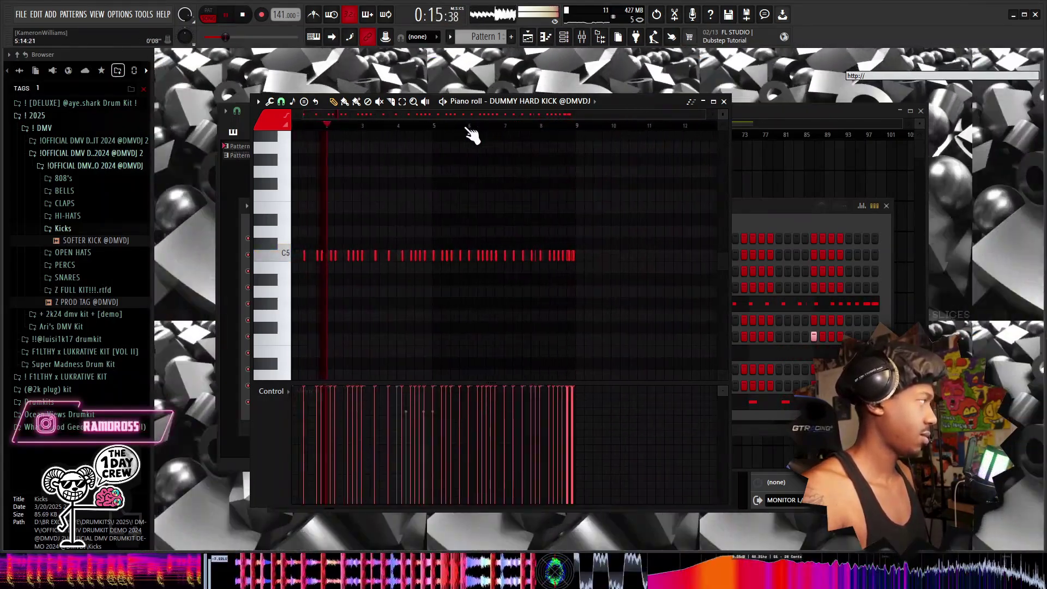
key("space")
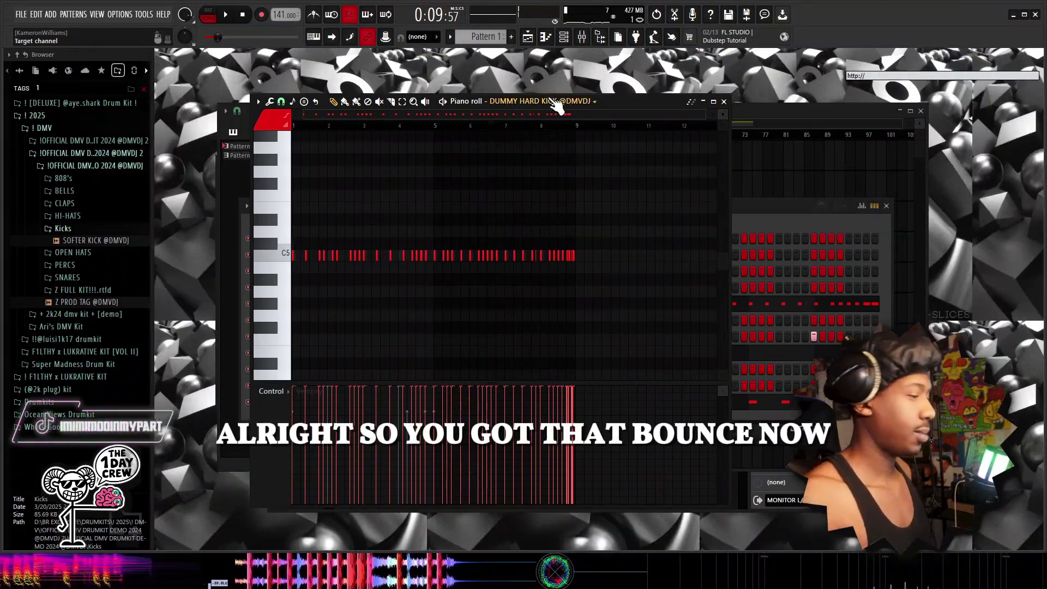
Add the lex luger 808 from the 2k24 dmv kit's 808z folder as a new channel and enable Cut itself.
left_click(761, 209)
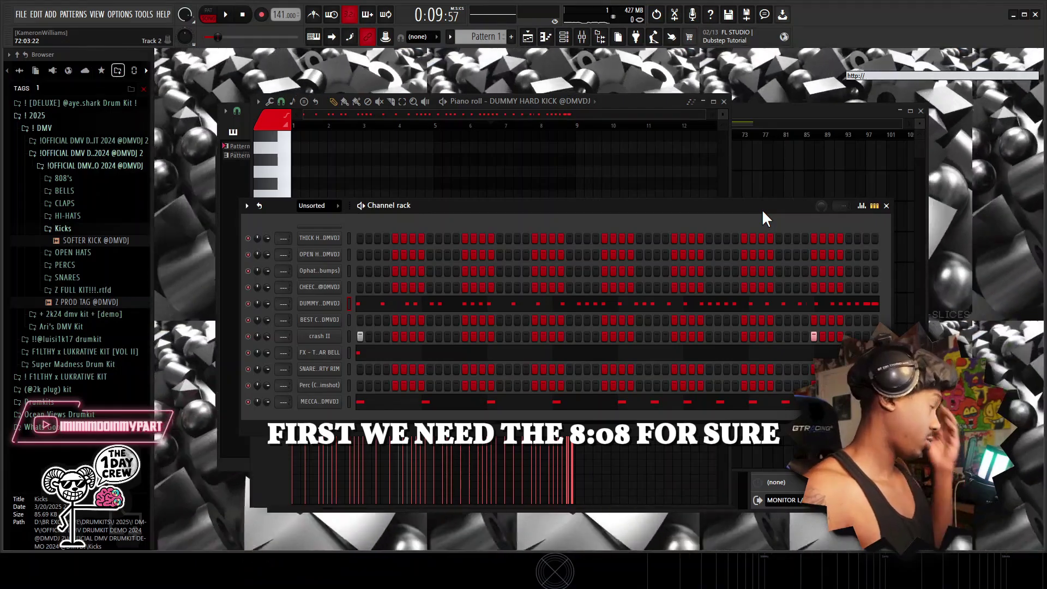
left_click(134, 178)
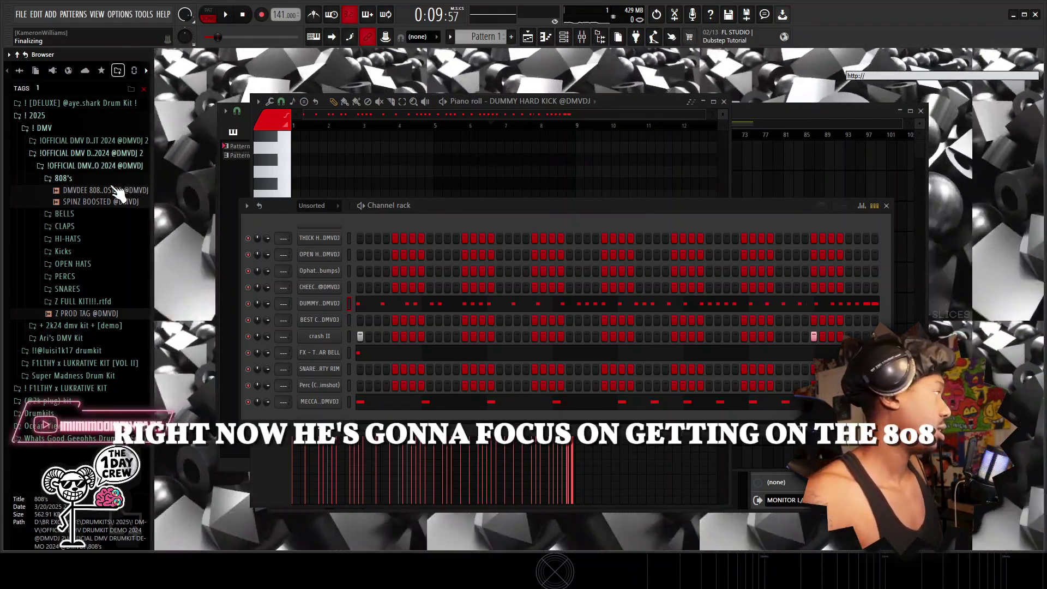
left_click_drag(117, 191, 101, 218)
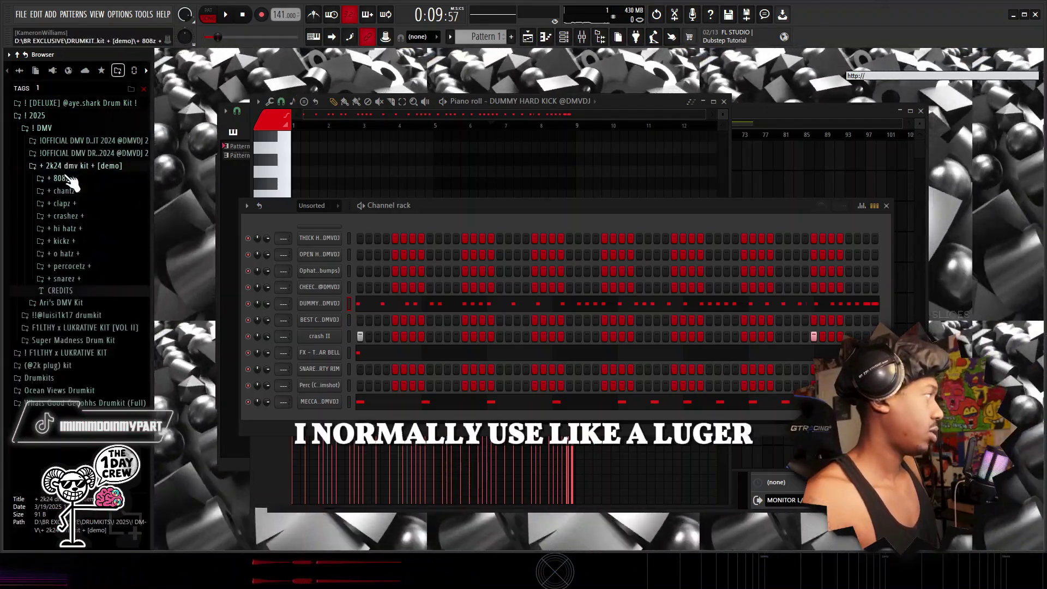
left_click(65, 178)
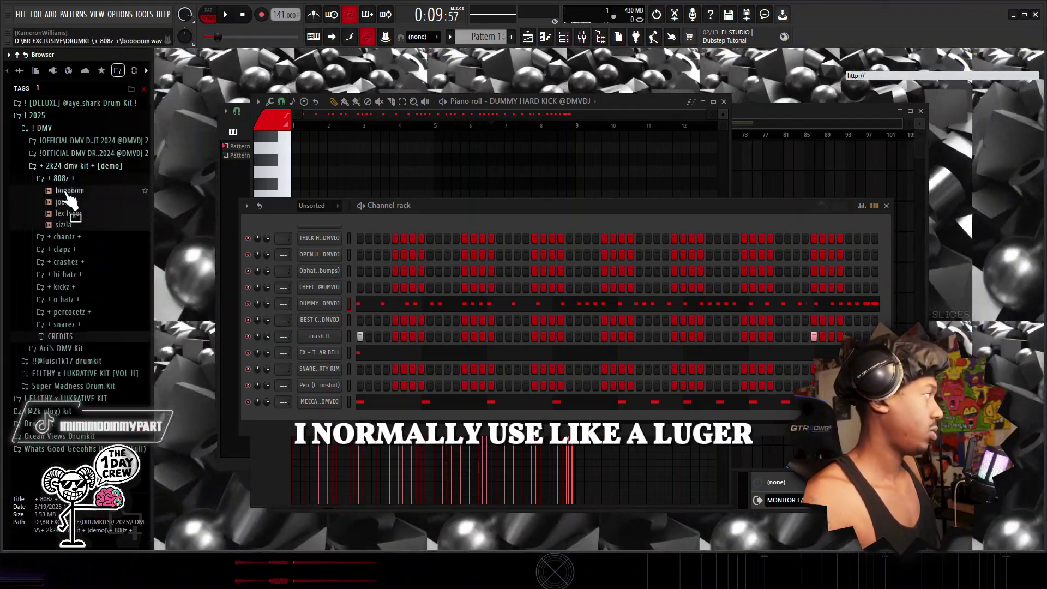
left_click_drag(68, 213, 327, 416)
right_click(341, 417)
left_click(377, 498)
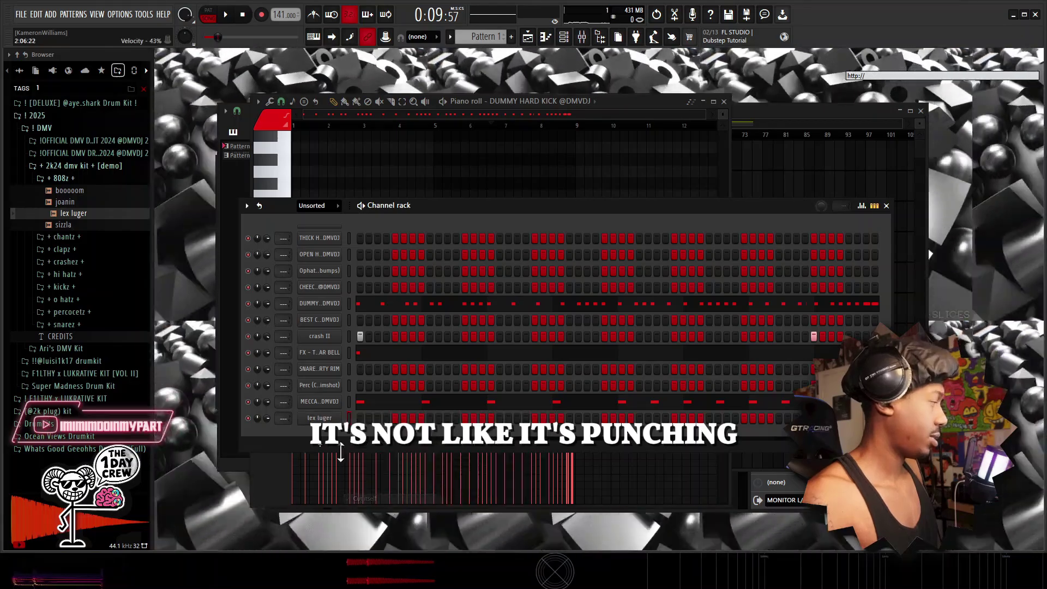
Place a C#5 note at 1:01 in lex luger's piano roll and transpose it up by octaves to C#10.
right_click(321, 420)
left_click(365, 418)
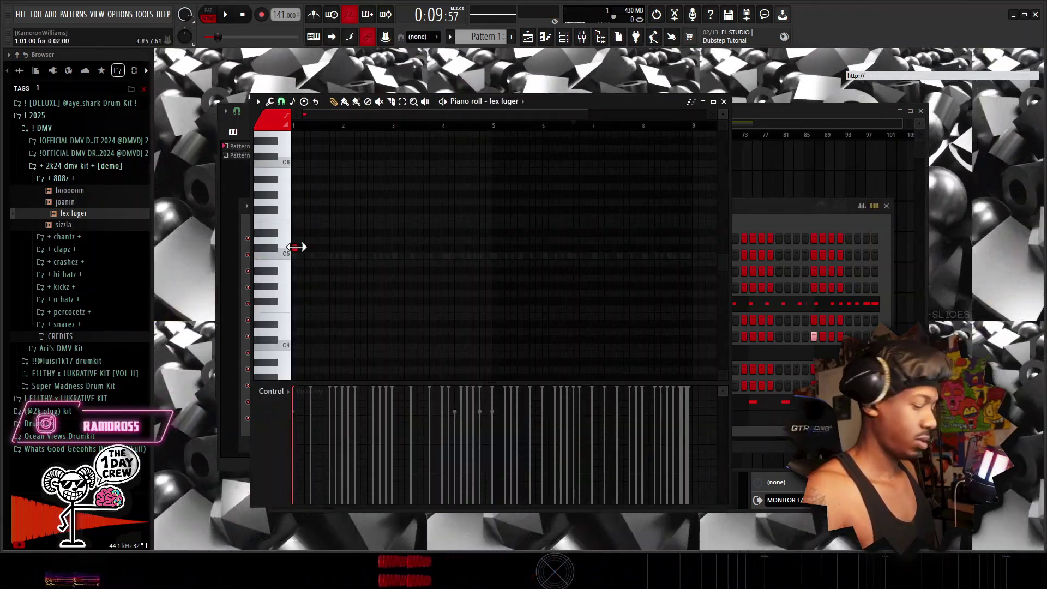
key("ctrl+Up")
key("ctrl+Up")
key("ctrl+Up")
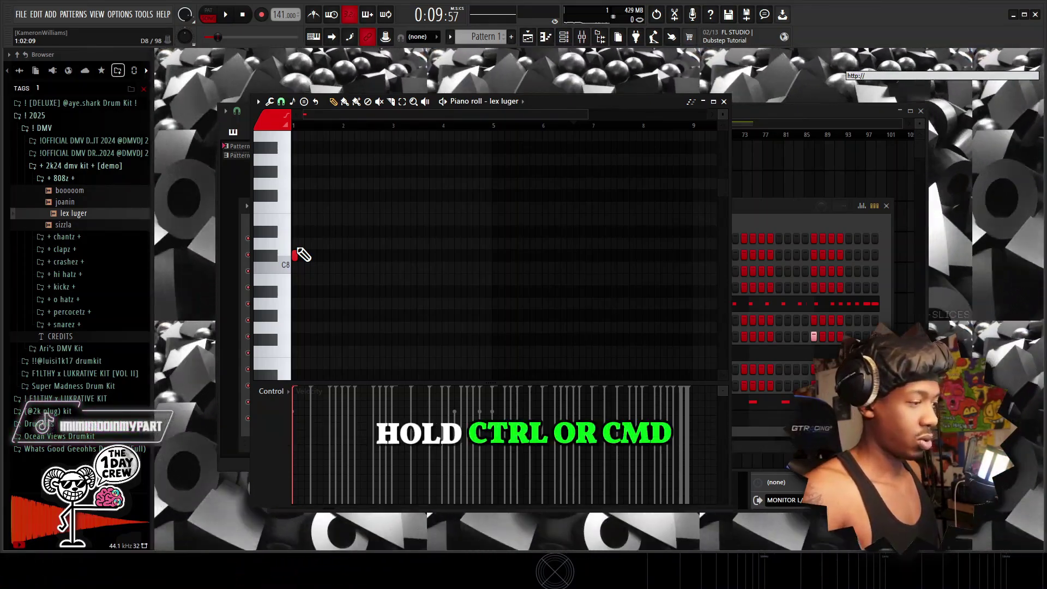
key("ctrl+Up")
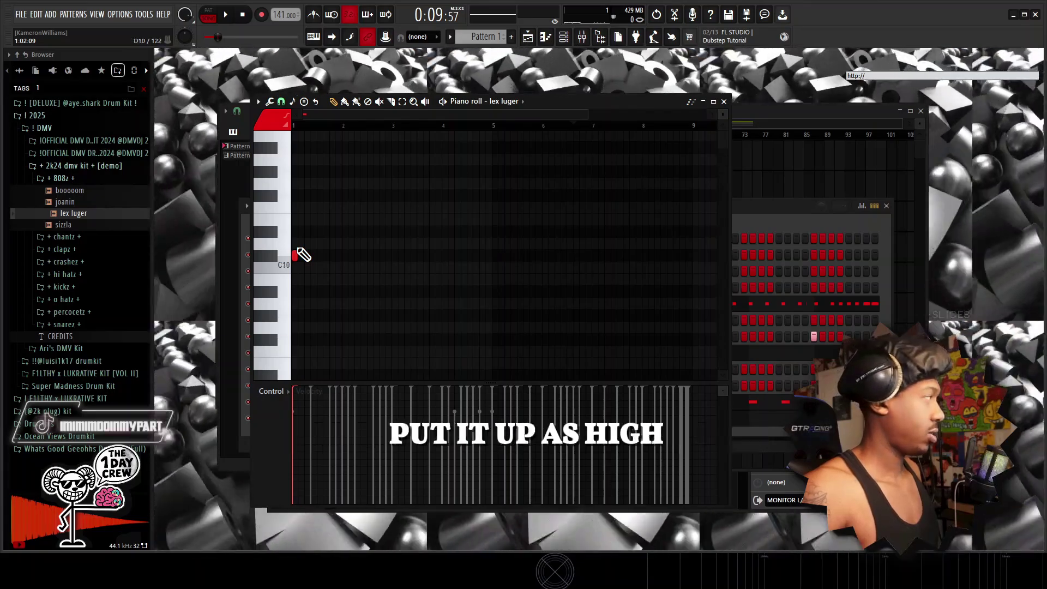
Lower the lex luger note by octaves, audition it at C#8 and C#7, and settle on C#8.
key("ctrl+Down")
key("space")
key("space")
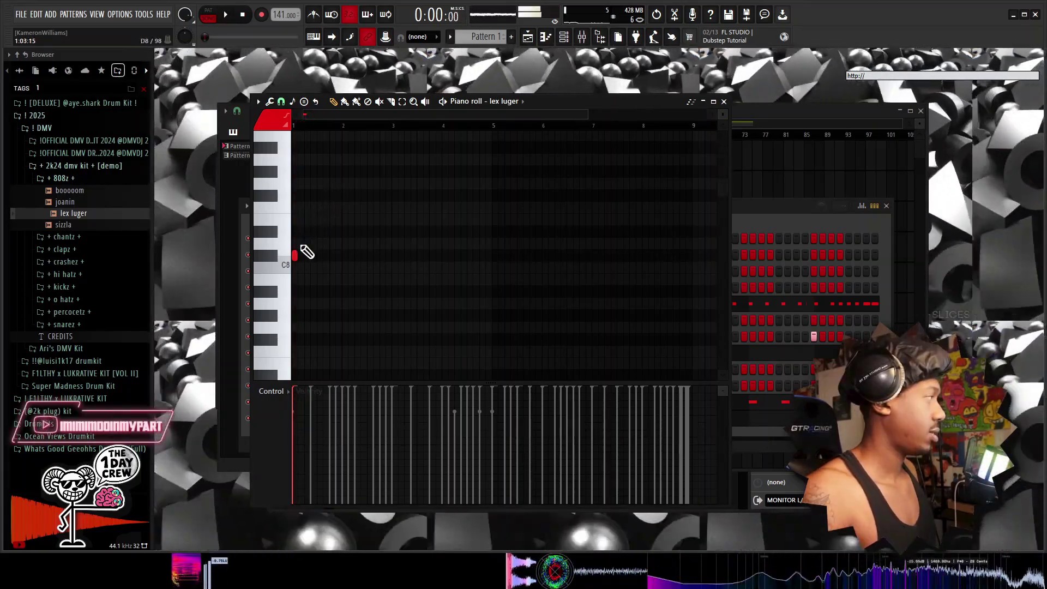
key("ctrl+Down")
key("space")
key("space")
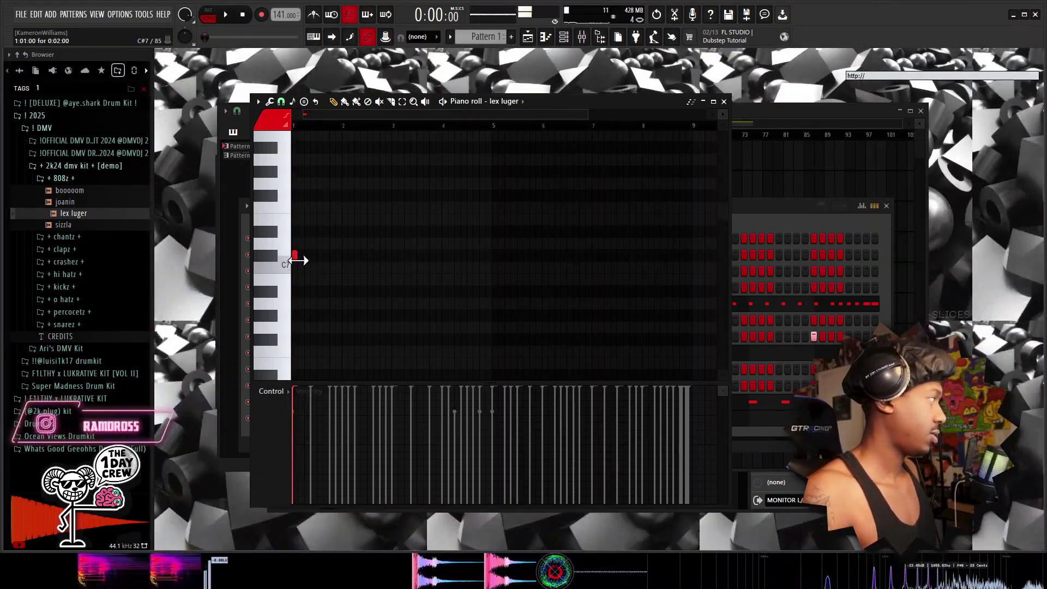
key("space")
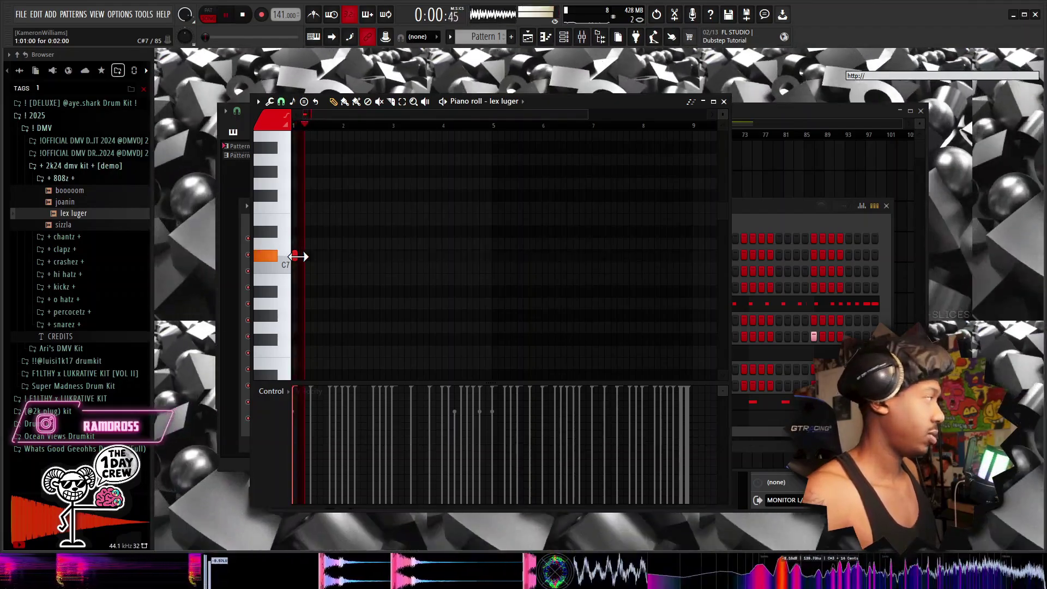
key("space")
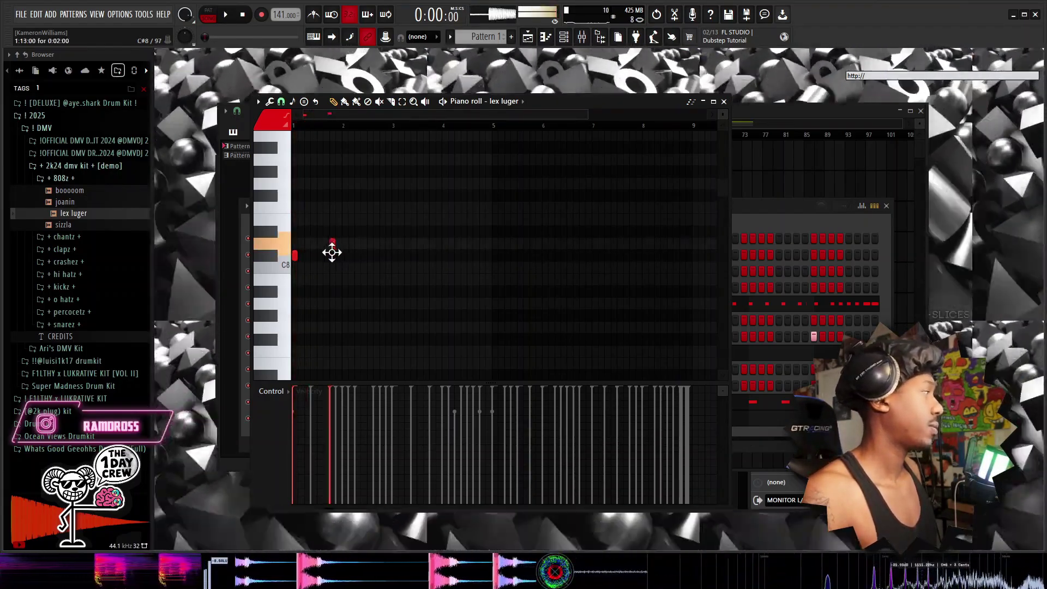
Write the 808 line across bars 1–4 on C#8, with an E8 slide note at 4:05 and D8 notes at 4:11 and 4:13.
left_click(313, 256)
left_click(333, 255)
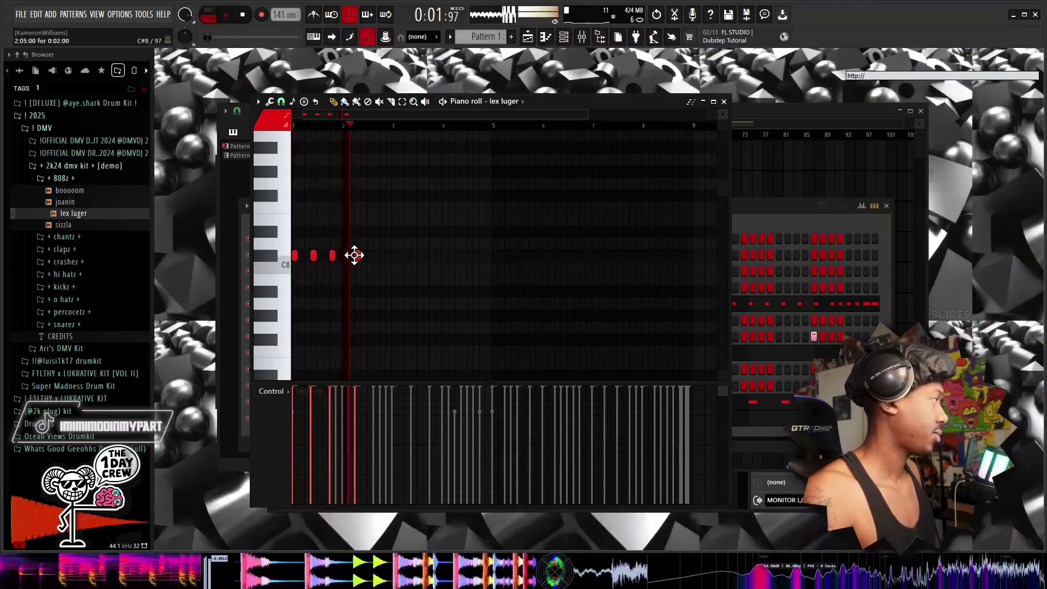
left_click(357, 256)
left_click(374, 256)
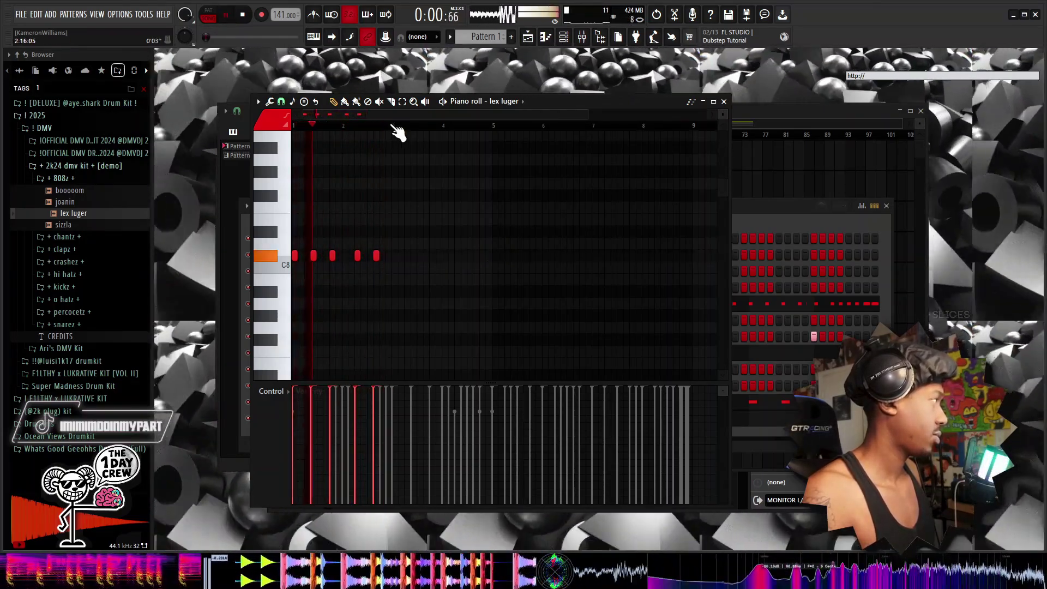
key("ctrl+b")
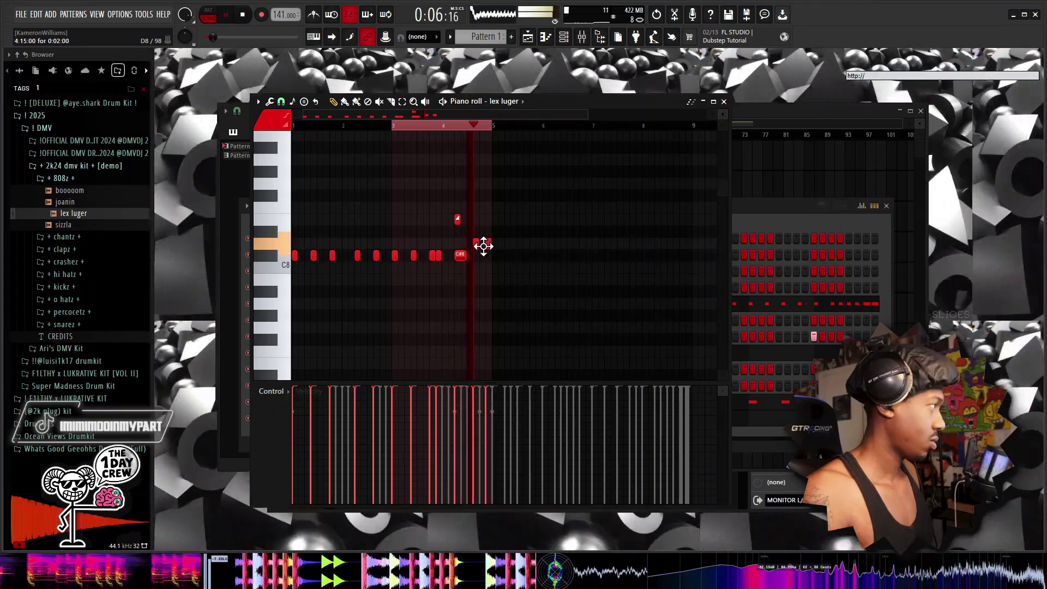
Transpose the whole 808 line down three octaves to a C#5 root, auditioning the lower octaves.
key("space")
key("ctrl+Down")
key("ctrl+Down")
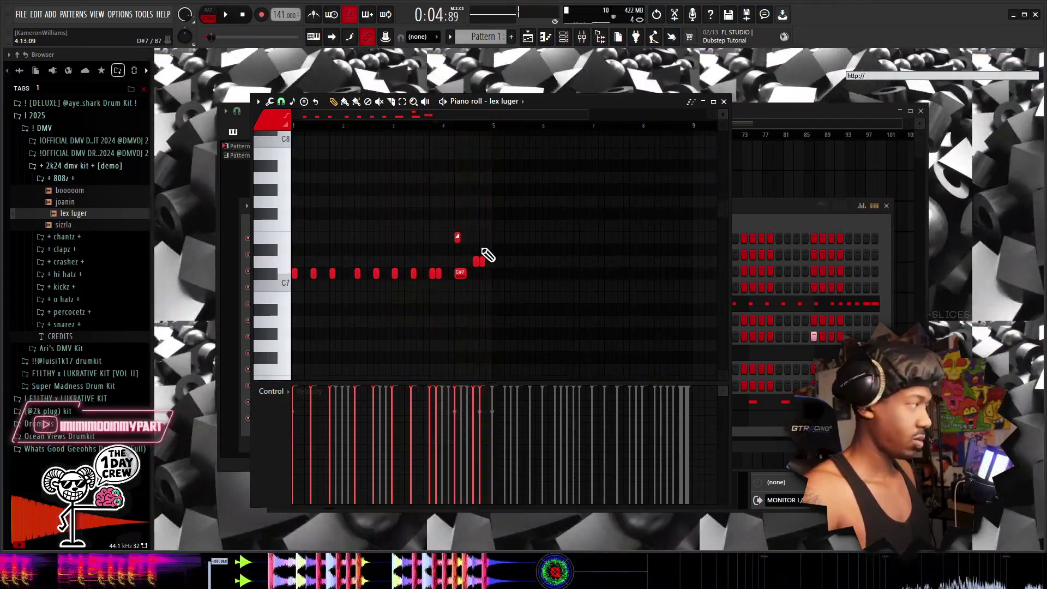
key("space")
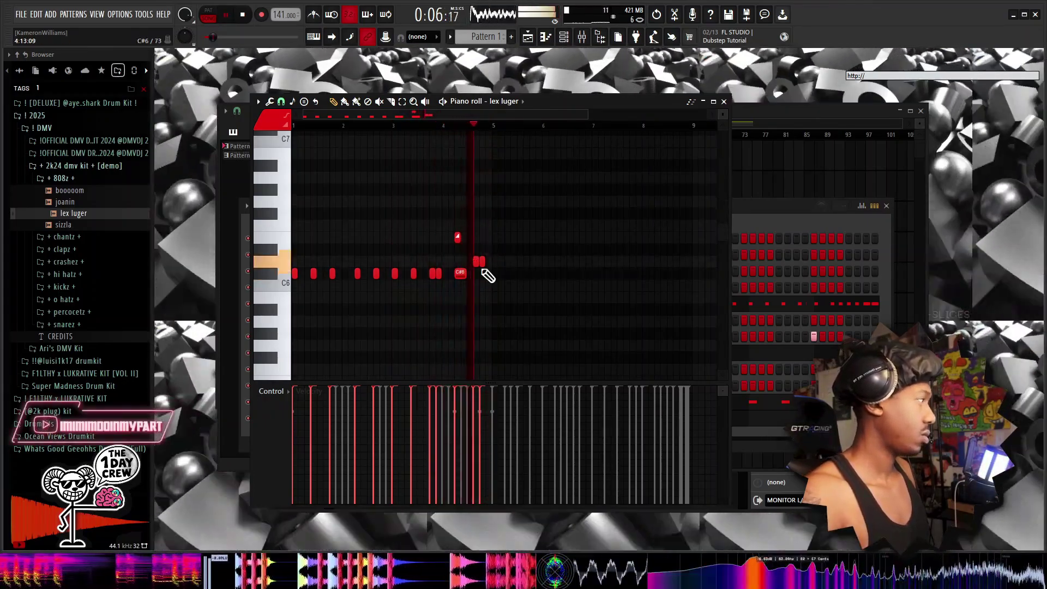
key("space")
key("ctrl+Down")
key("space")
key("space")
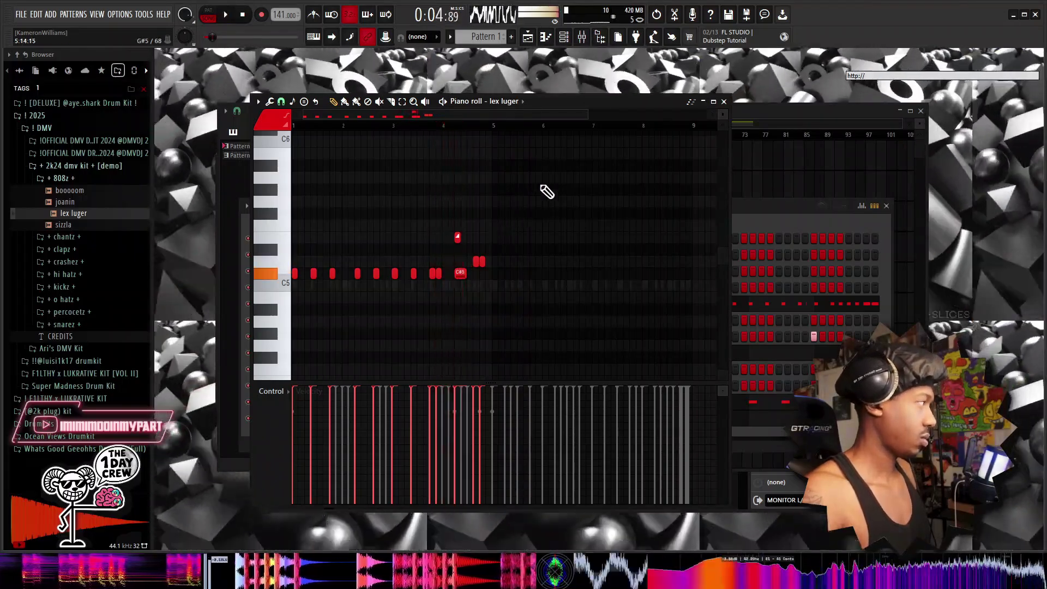
Check the Cut itself option on the lex luger channel, and replay its 808 line from the piano roll.
key("F6")
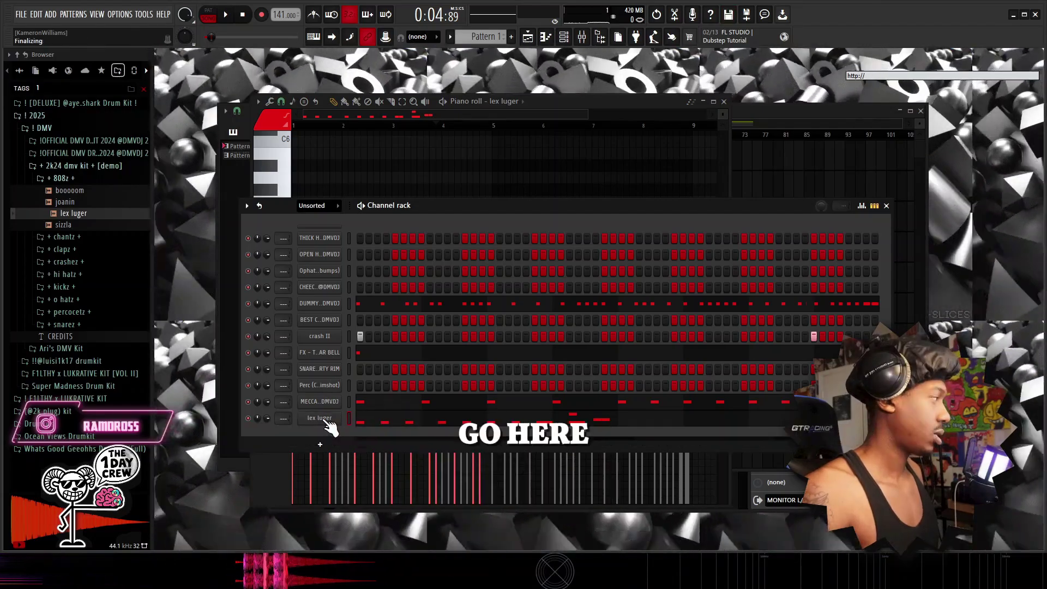
left_click(320, 418)
right_click(320, 418)
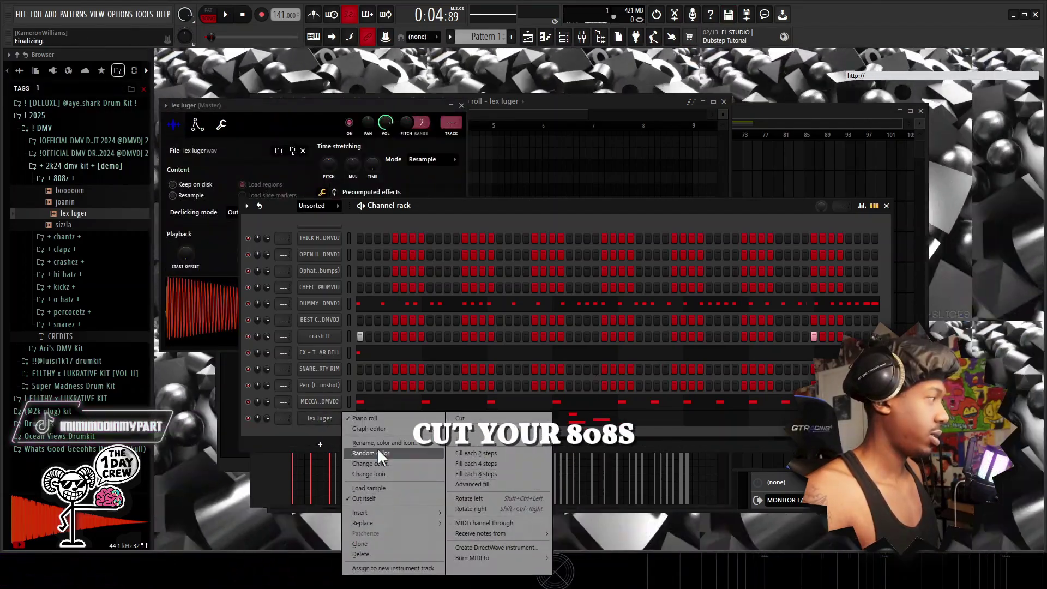
left_click(583, 421)
left_click(582, 422)
left_click(583, 422)
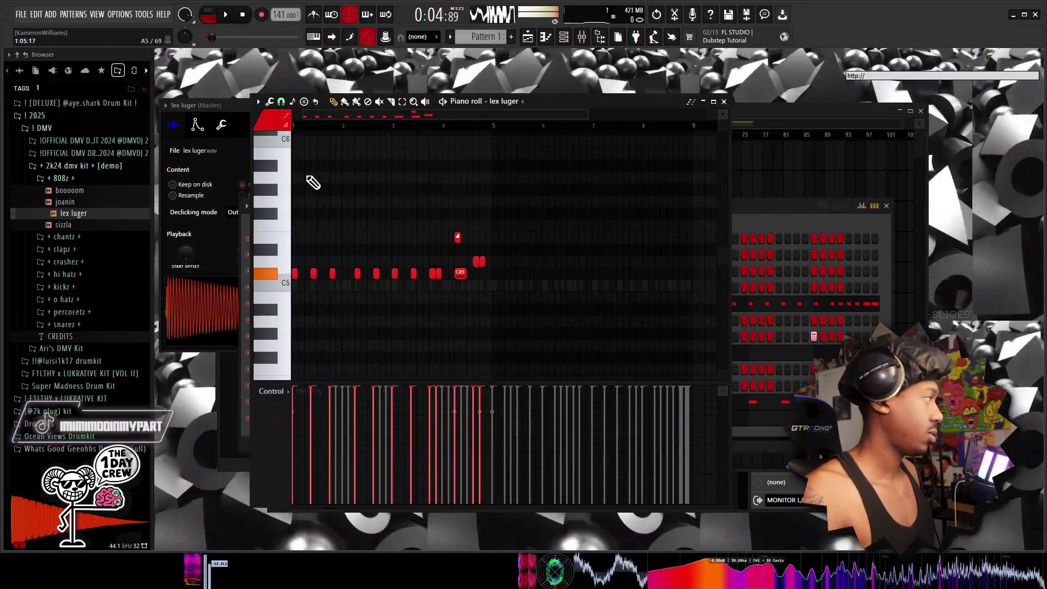
key("space")
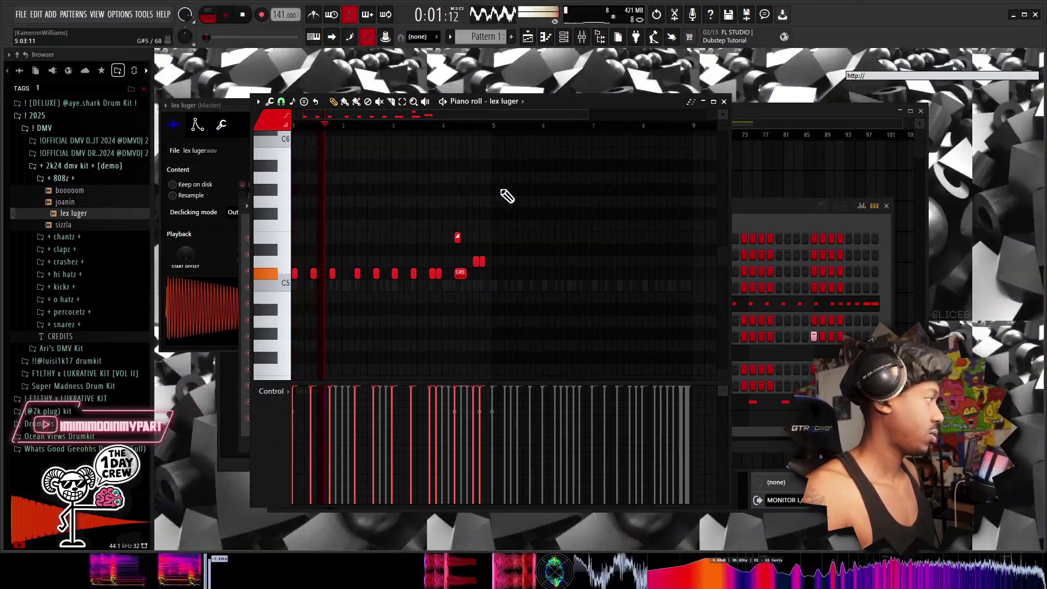
key("space")
Lower the lex luger channel volume to 69% while the pattern plays.
left_click(564, 37)
key("space")
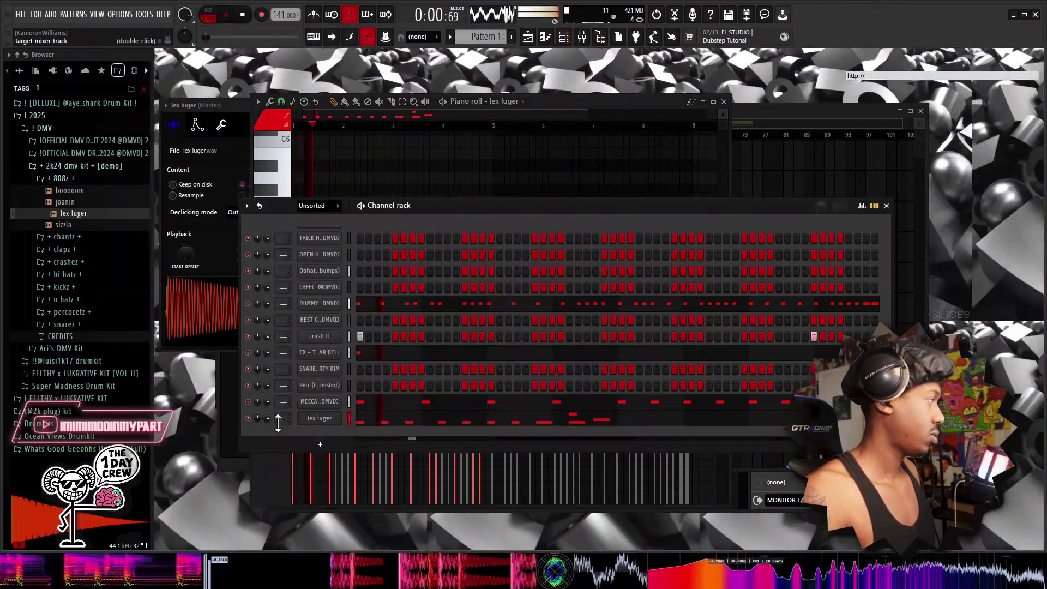
left_click_drag(267, 418, 268, 425)
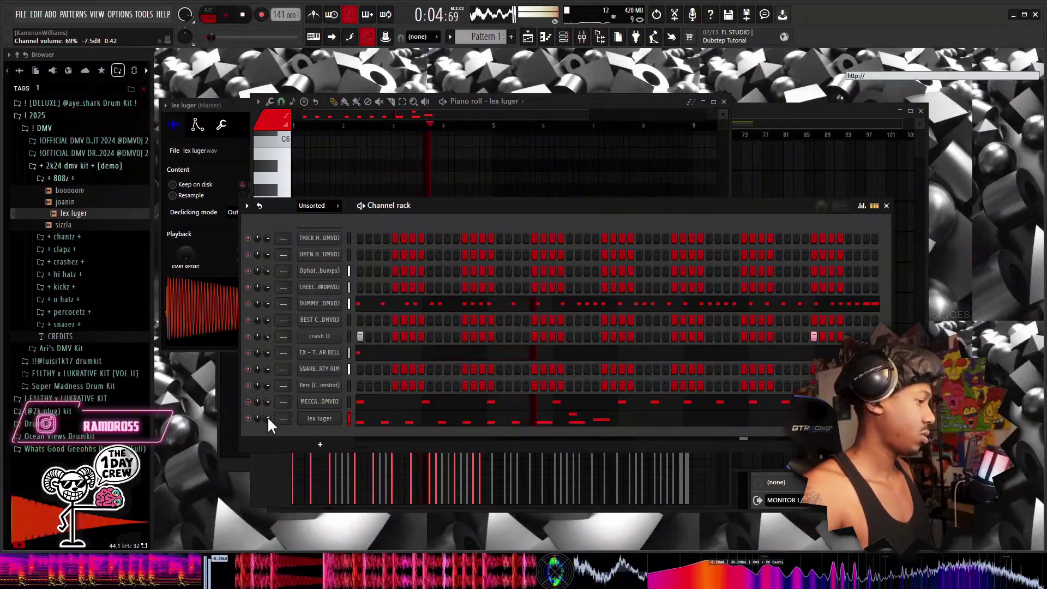
Extend the lex luger 808 pattern with evenly spaced C#5 notes through bar 5 and a B4 note at its end.
left_click(397, 188)
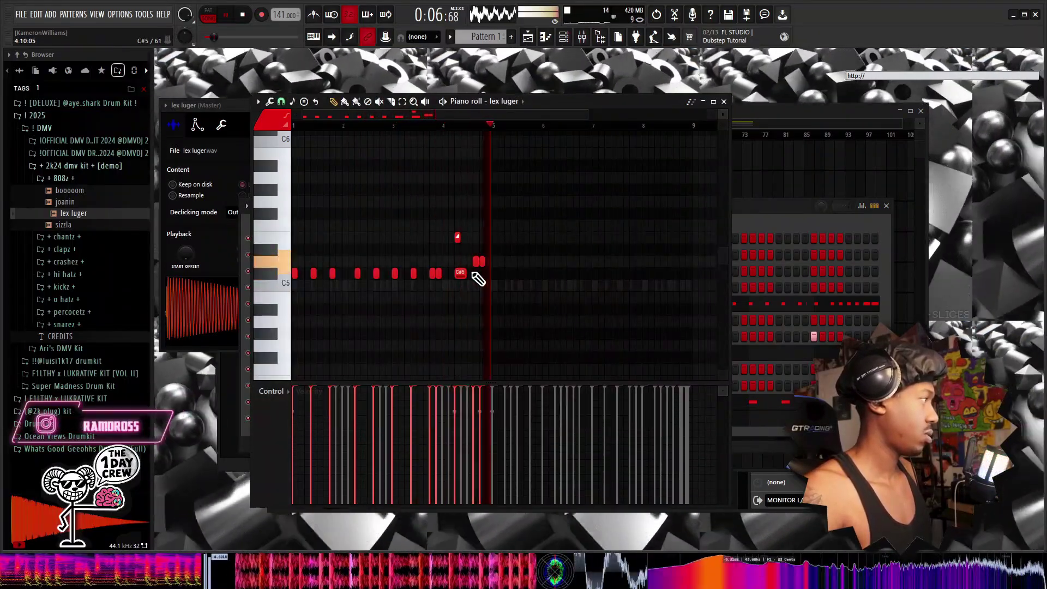
key("space")
left_click(495, 274)
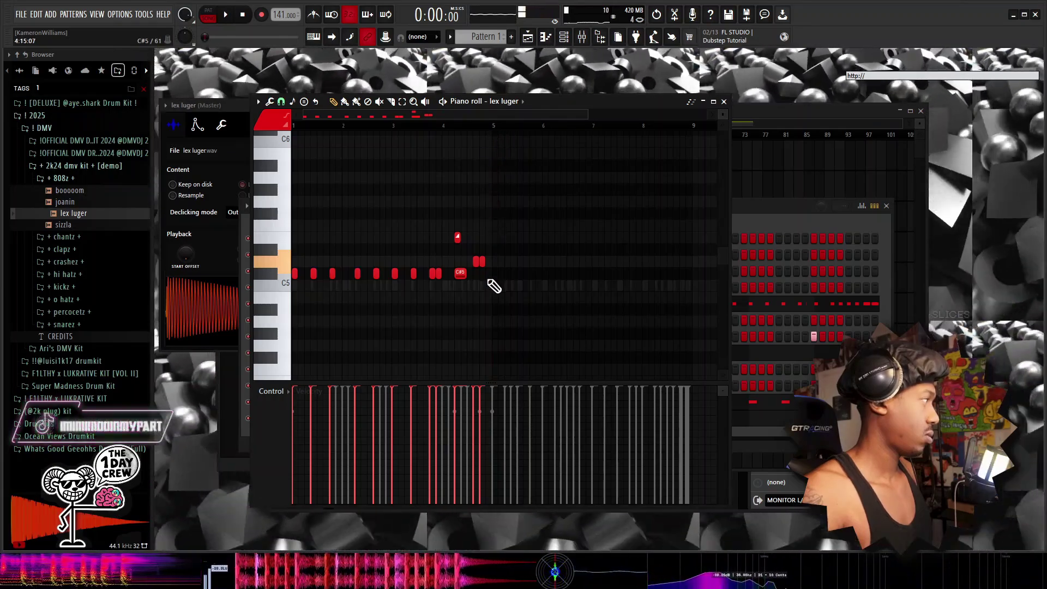
left_click(508, 274)
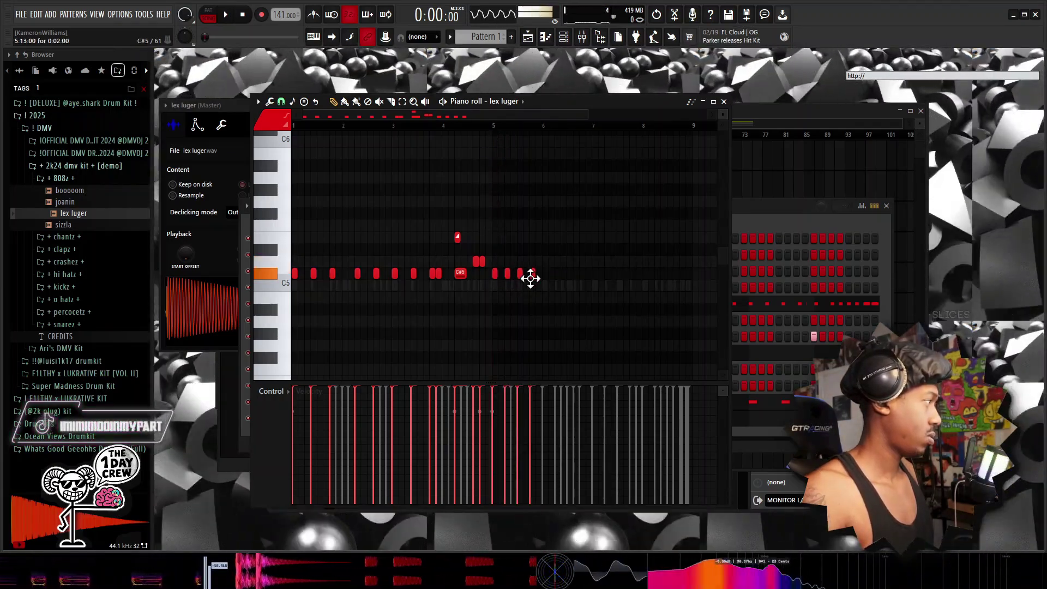
Select bar 5 of the 808 pattern and duplicate it across bars 6, 7 and 8.
left_click_drag(545, 126, 493, 160)
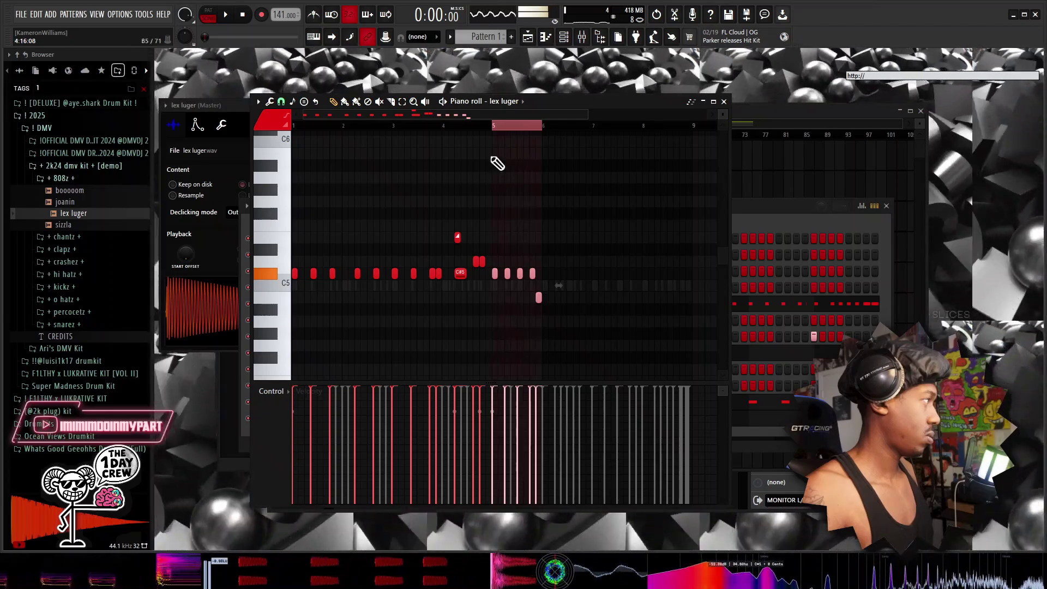
key("ctrl+b")
key("ctrl+b")
key("ctrl+b")
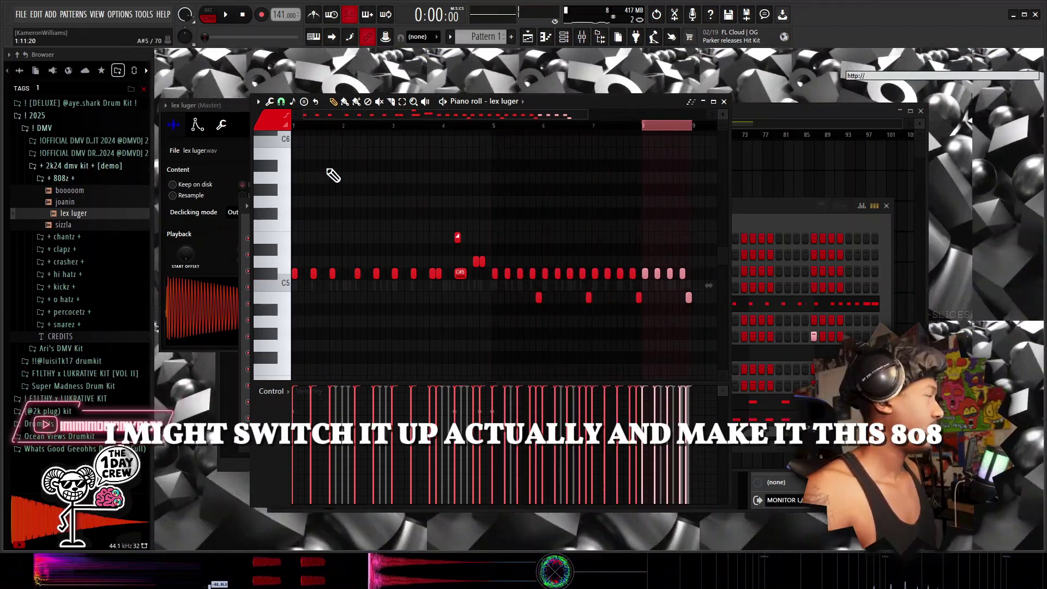
Replace the 808 channel's sample with sizzla from the 808z folder and audition the pattern with it.
left_click(113, 225)
key("space")
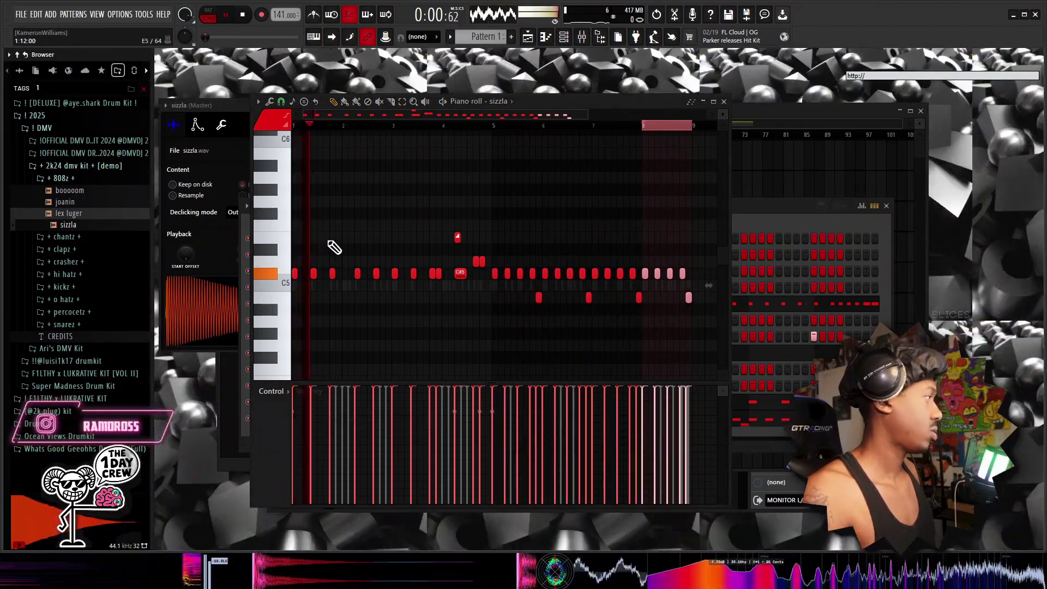
key("space")
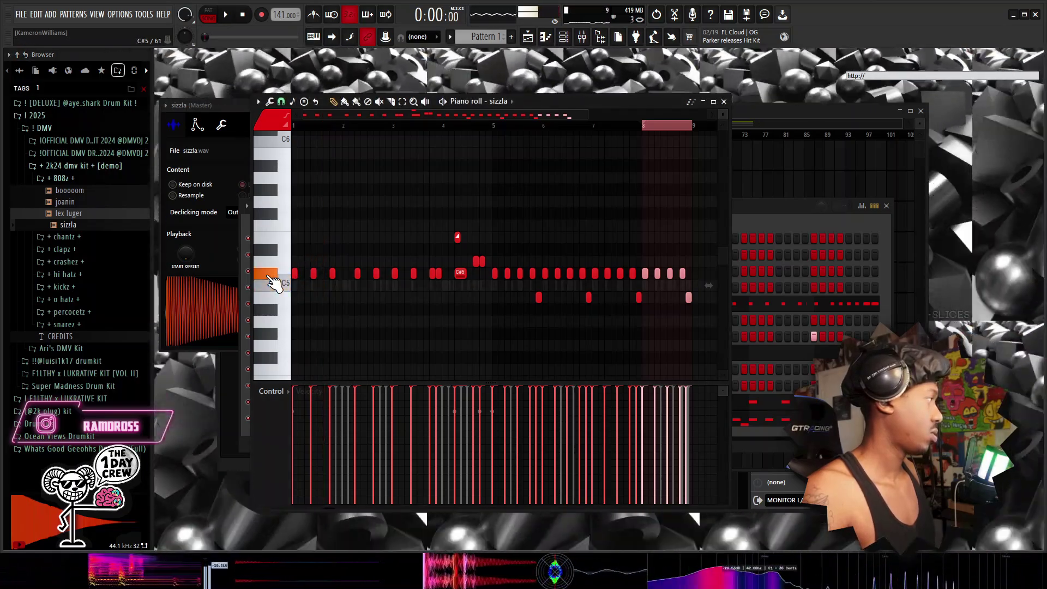
key("space")
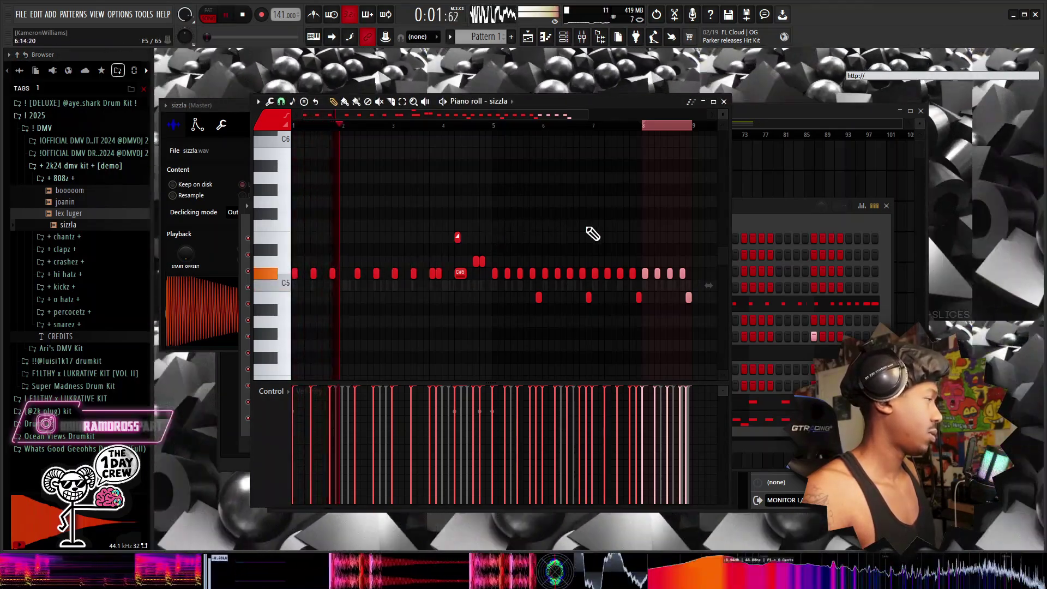
Mute the DUMMY kick channel and play the pattern with the sizzla 808.
left_click(792, 220)
key("space")
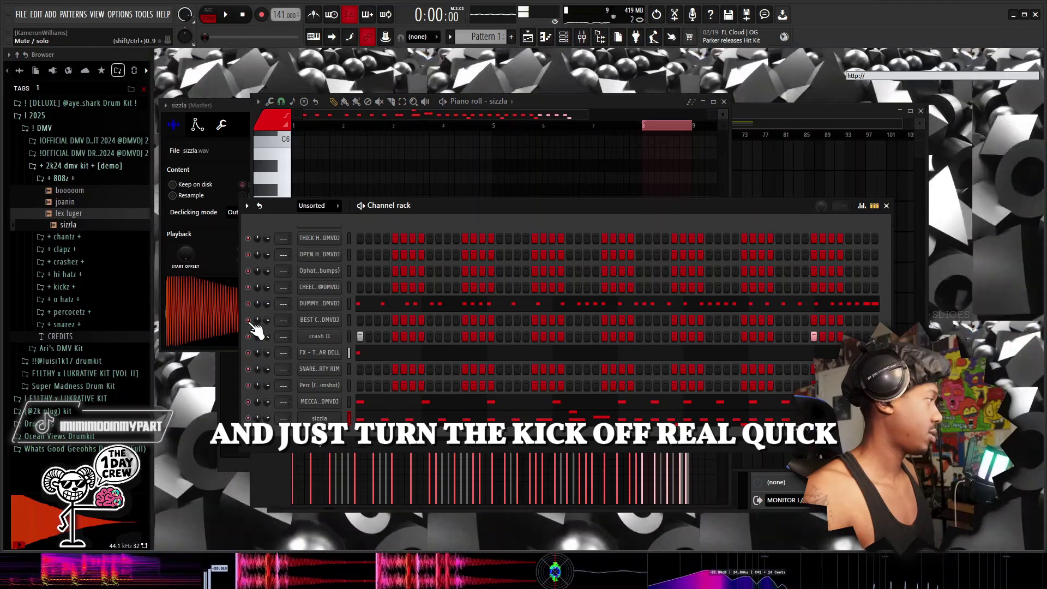
left_click(248, 303)
key("space")
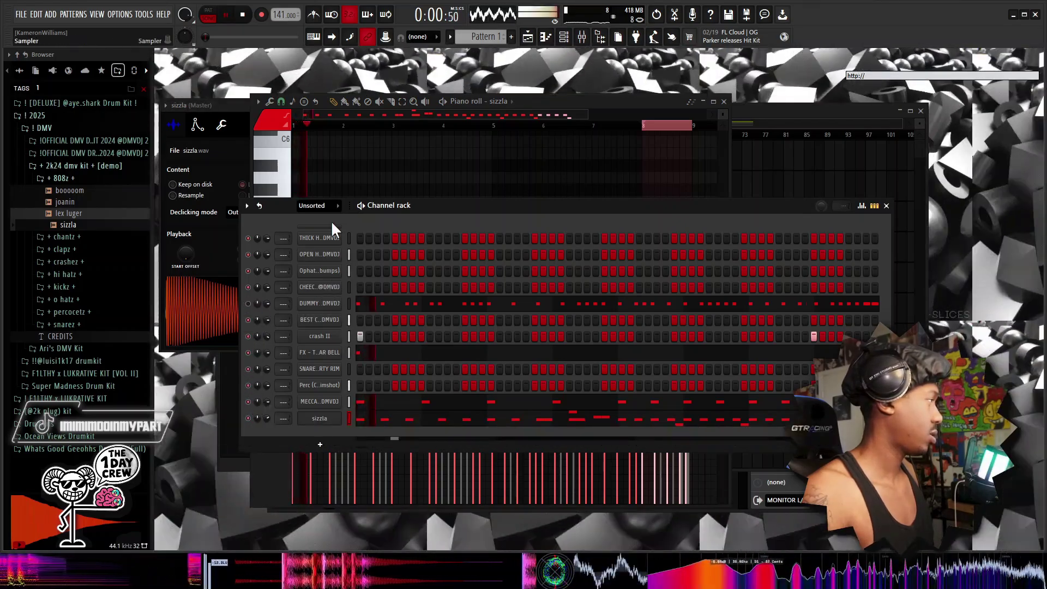
left_click(343, 174)
key("space")
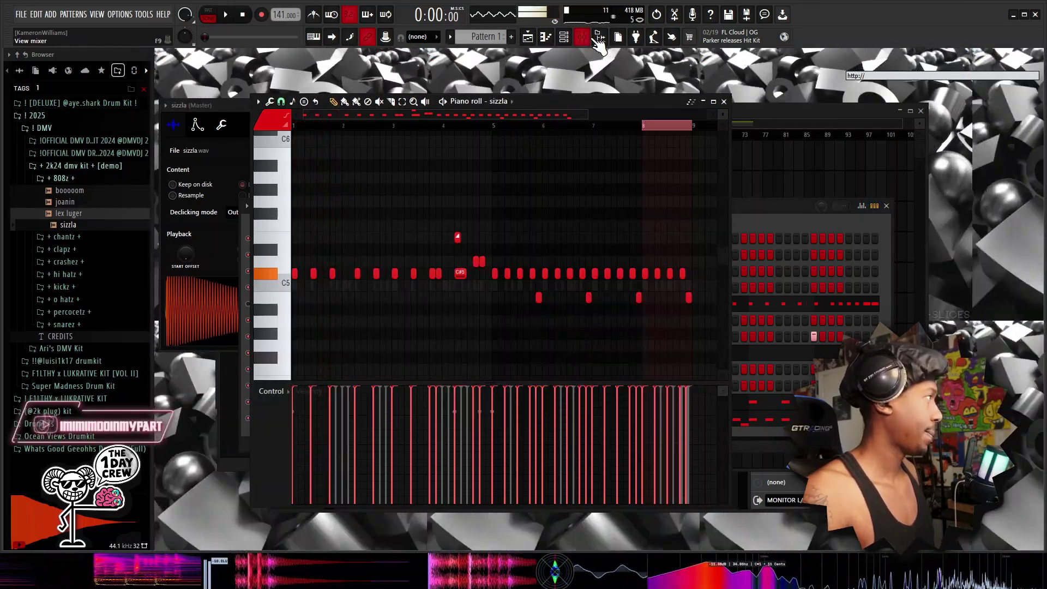
Open the melody audio clip's settings and lower the low band of the equalizer on mixer track Insert 1.
left_click(582, 38)
left_click(527, 37)
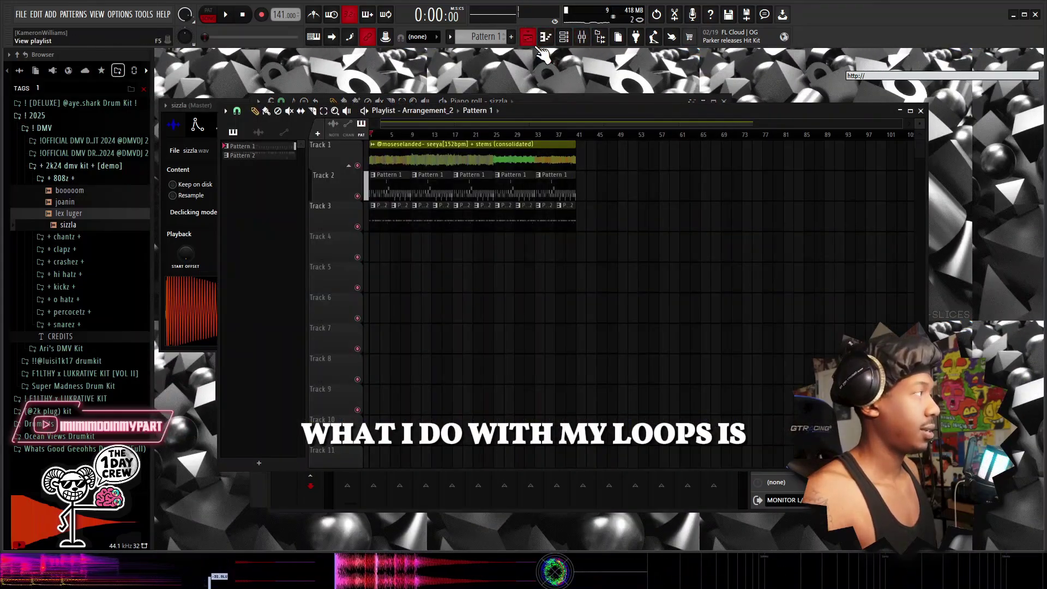
double_click(465, 145)
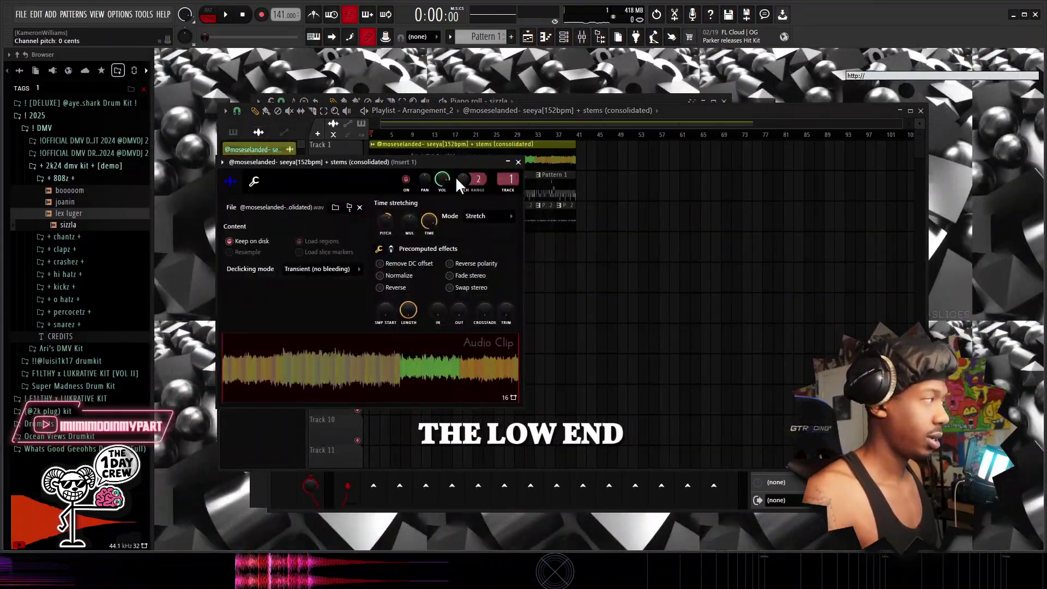
left_click(582, 37)
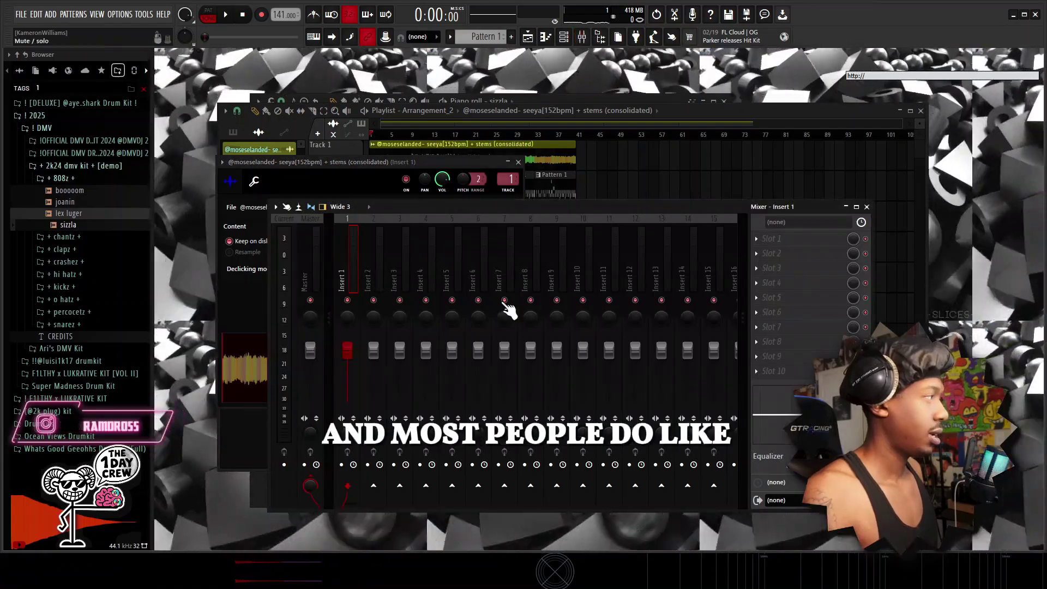
left_click_drag(764, 414, 764, 443)
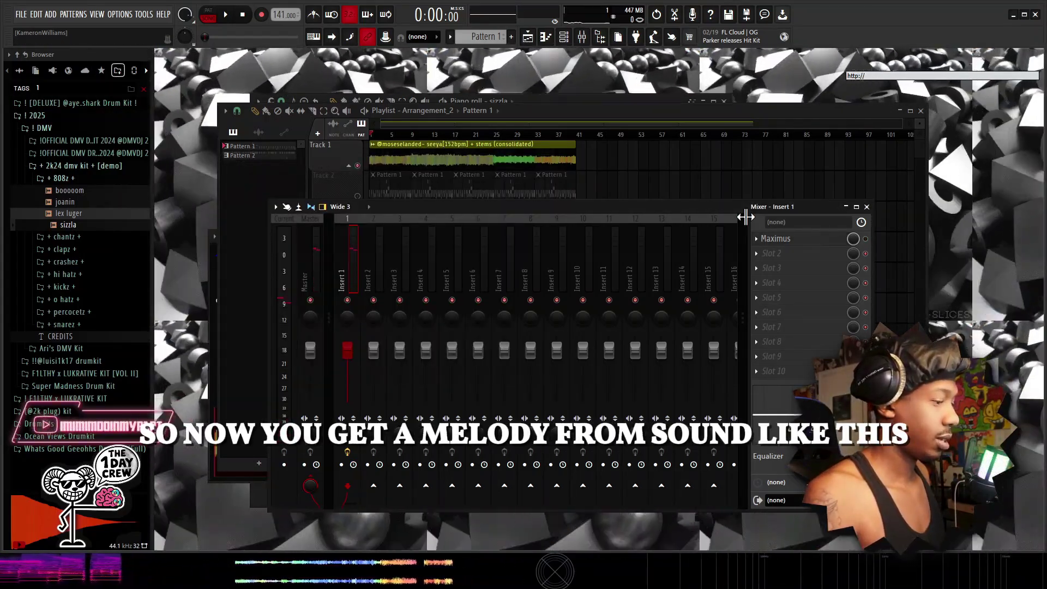
Play the melody on its own to compare its sound with and without Maximus on Insert 1.
key("space")
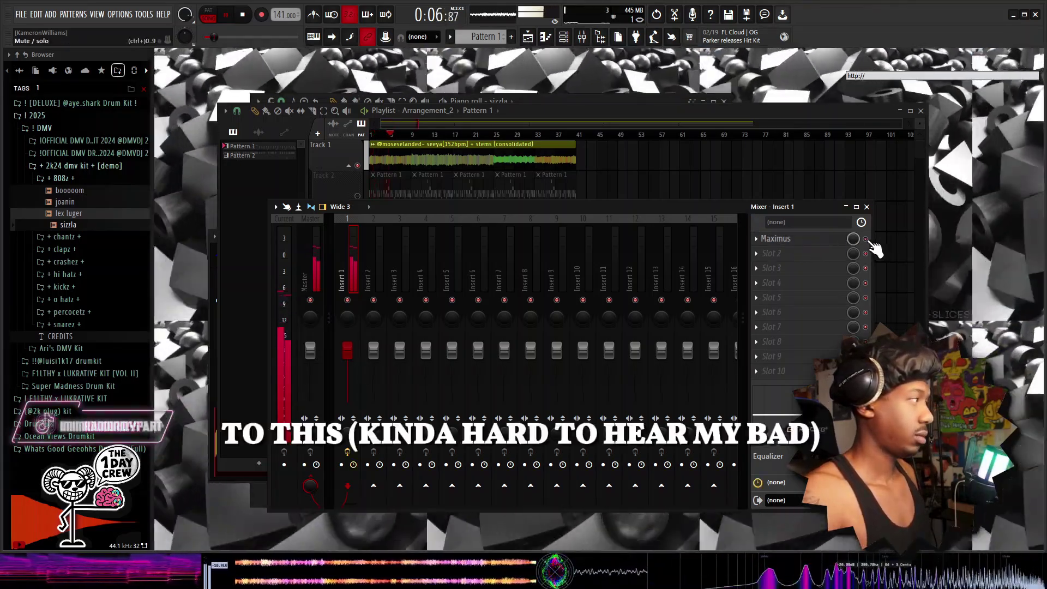
key("space")
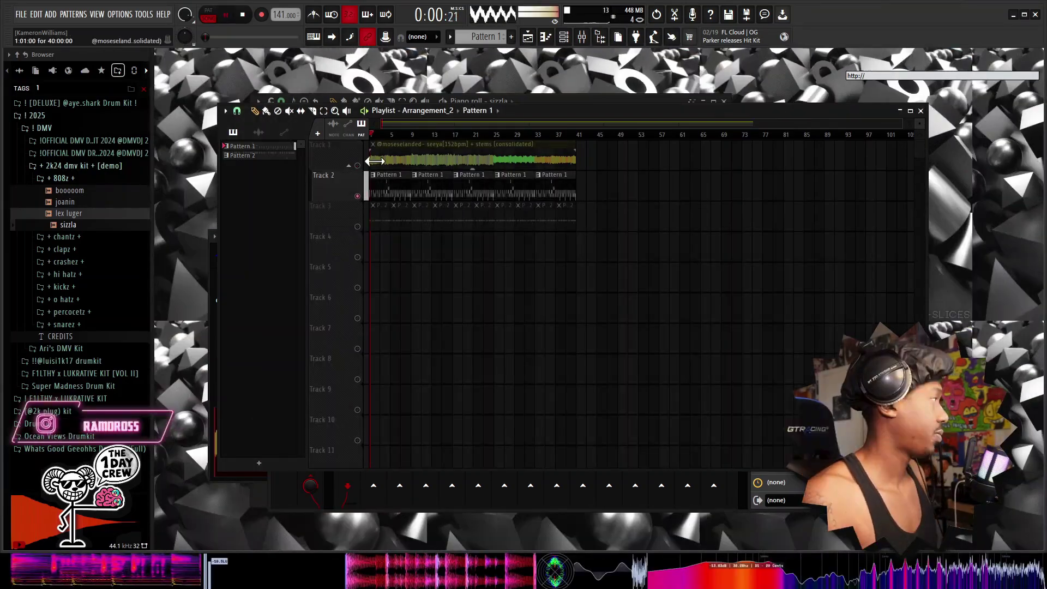
Open the sizzla 808's notes and delete the B4 notes at the ends of bars 6 and 8.
left_click(584, 37)
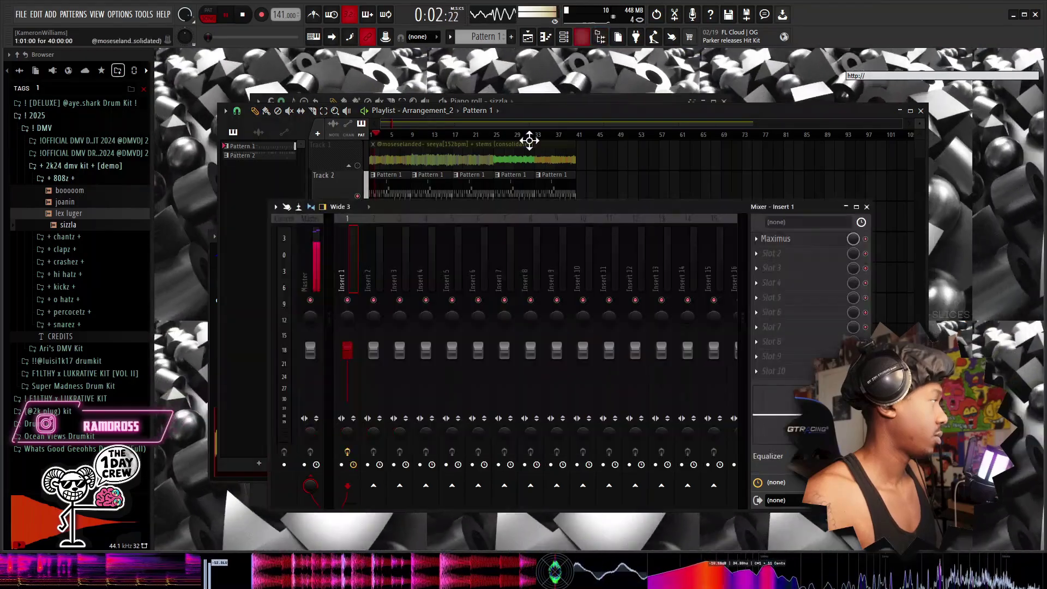
left_click(563, 38)
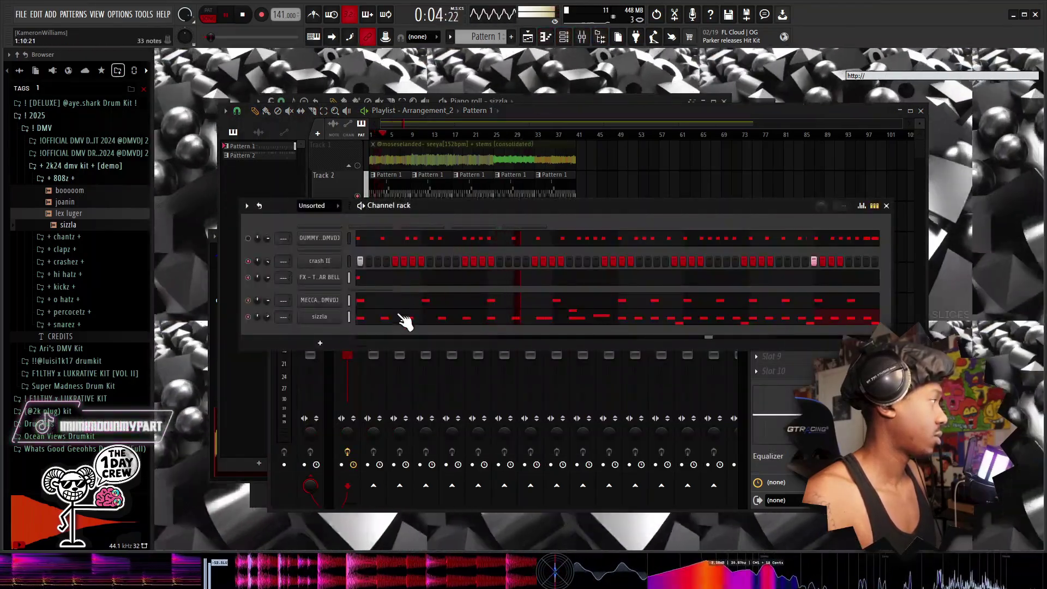
left_click(400, 323)
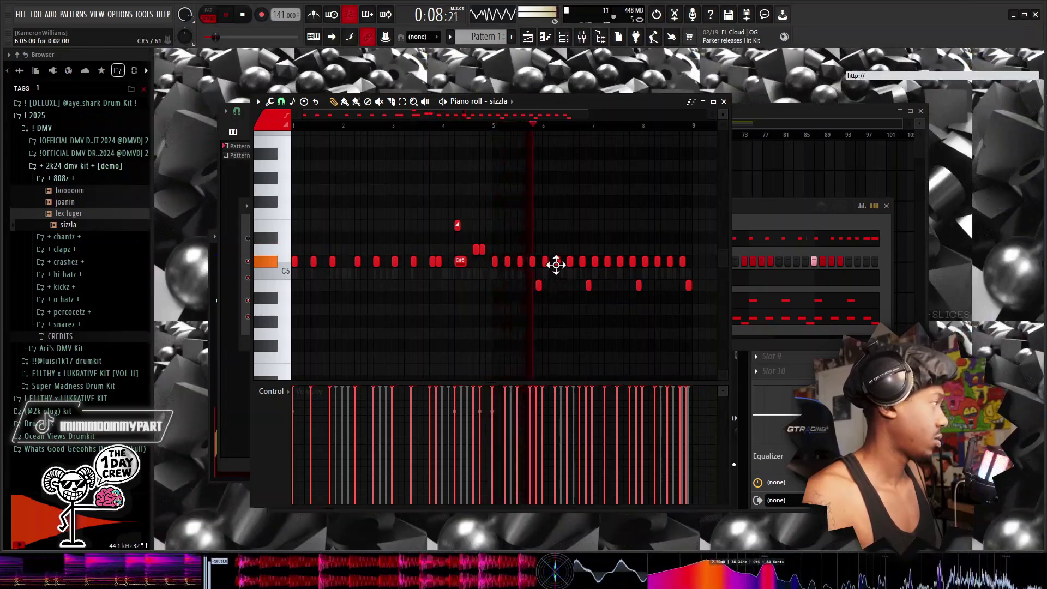
right_click(589, 284)
key("space")
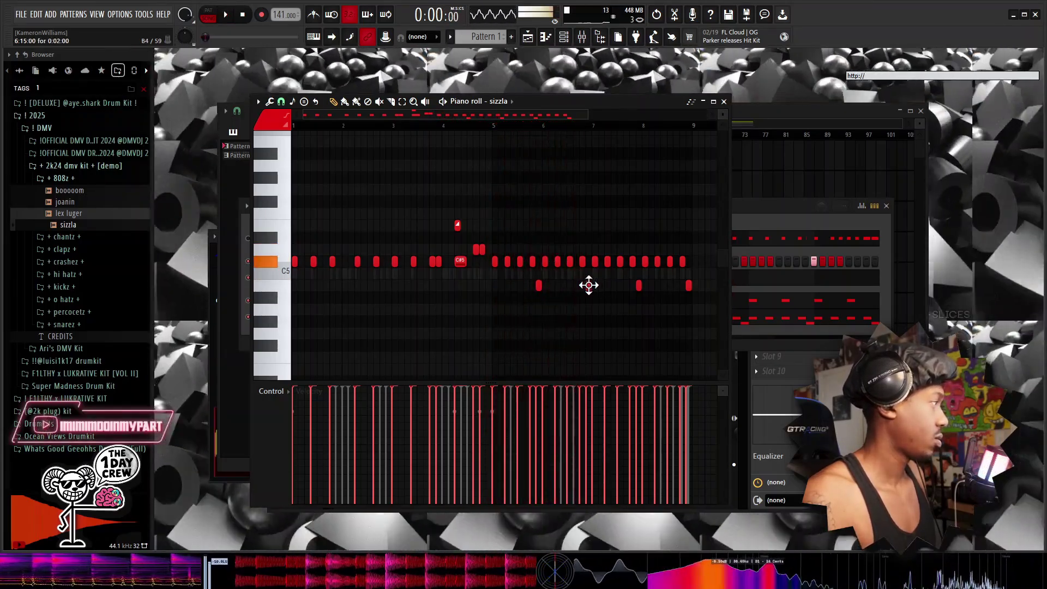
key("space")
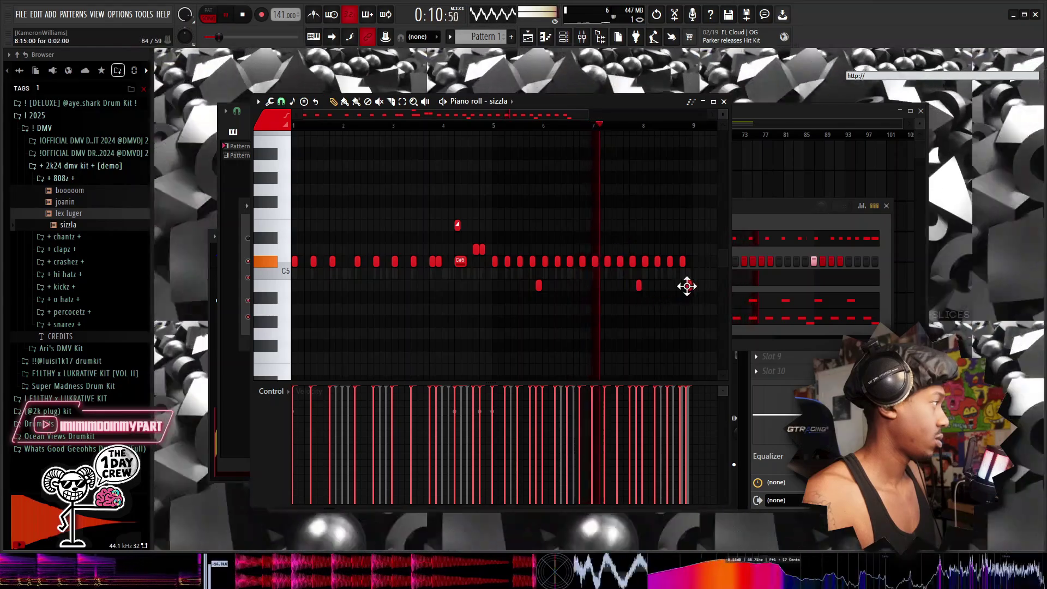
right_click(688, 284)
Lengthen the last C#5 note in bar 8 and place a slide note at C#6 above it.
left_click_drag(684, 261, 693, 260)
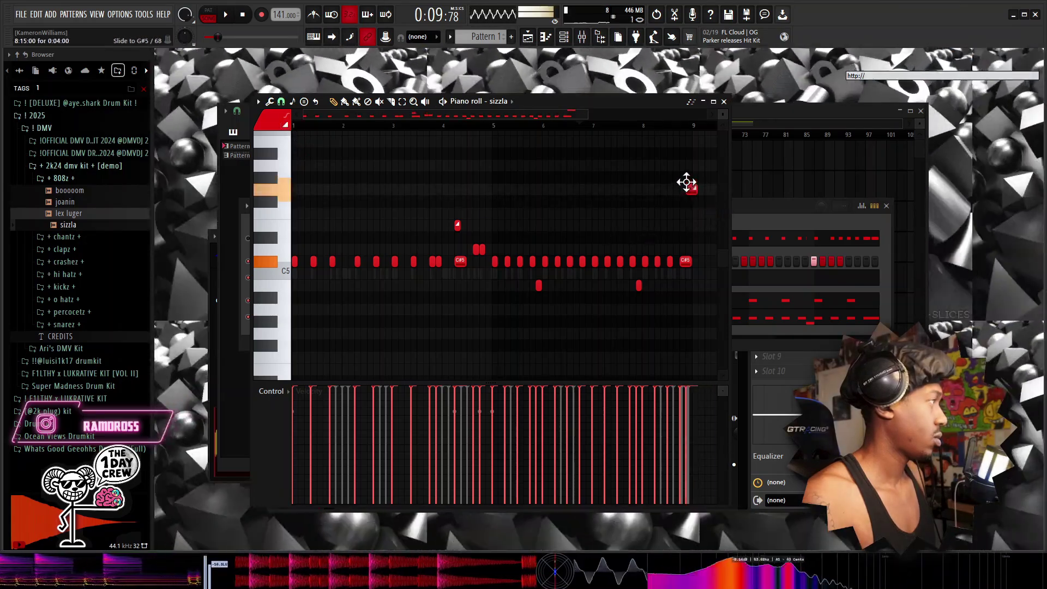
scroll(680, 137, "up", 2)
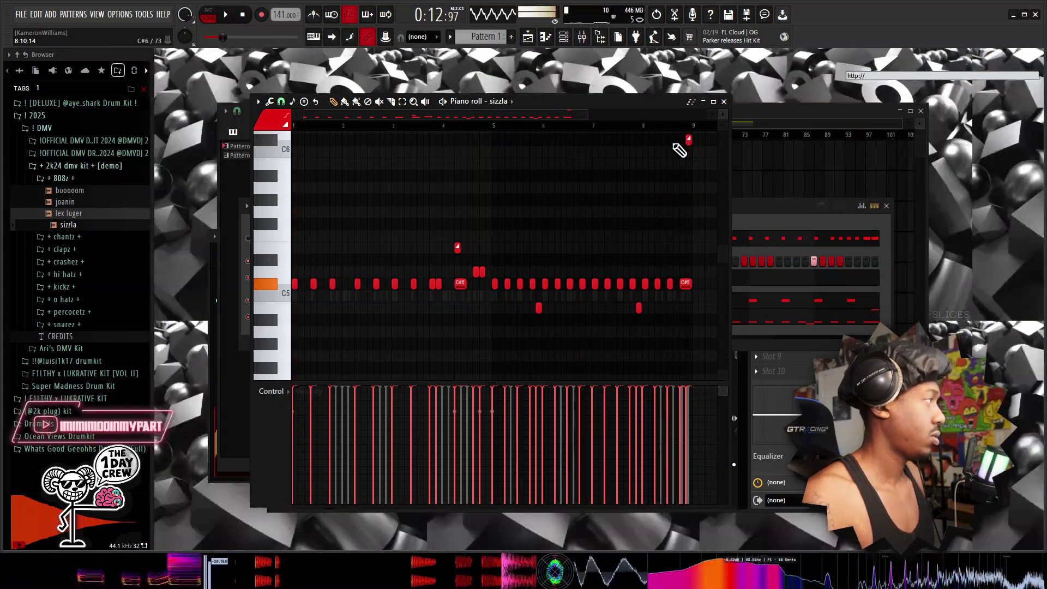
scroll(611, 221, "up", 3)
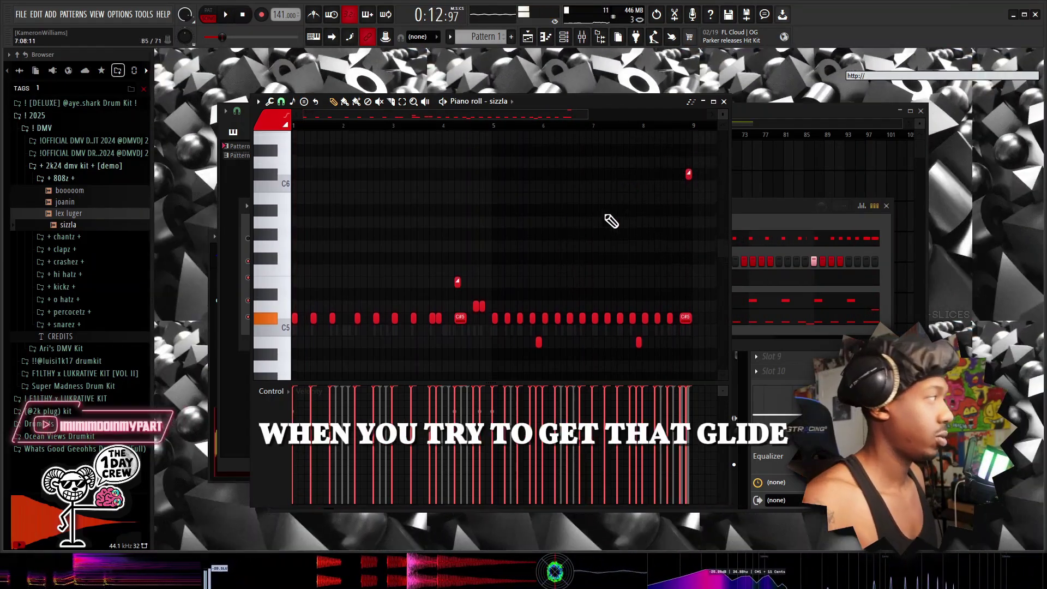
scroll(501, 300, "up", 3)
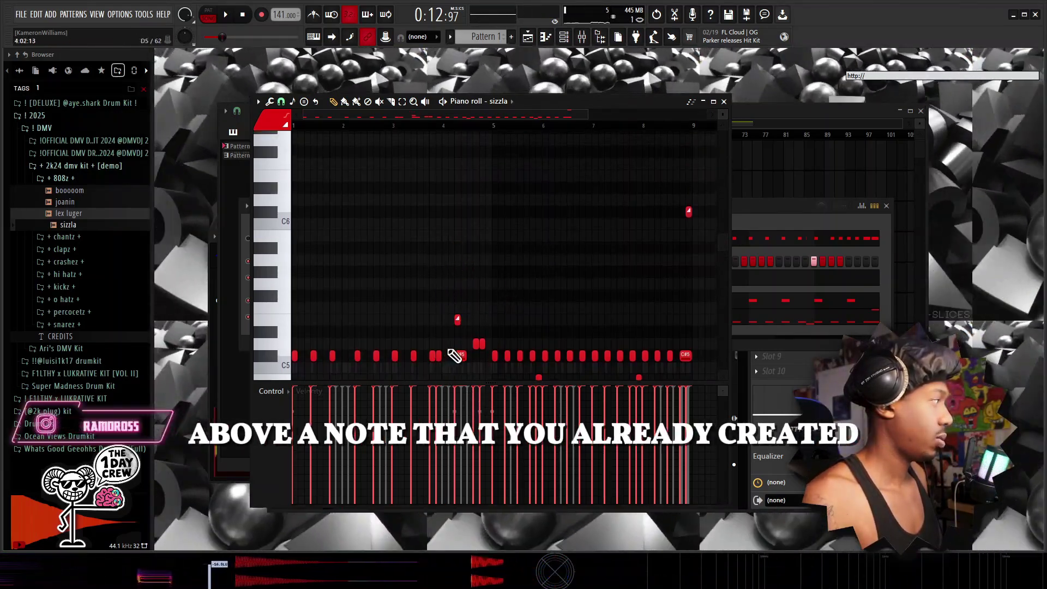
Examine the 808 slide notes and the sizzla channel while playing the glides back.
scroll(512, 300, "down", 3)
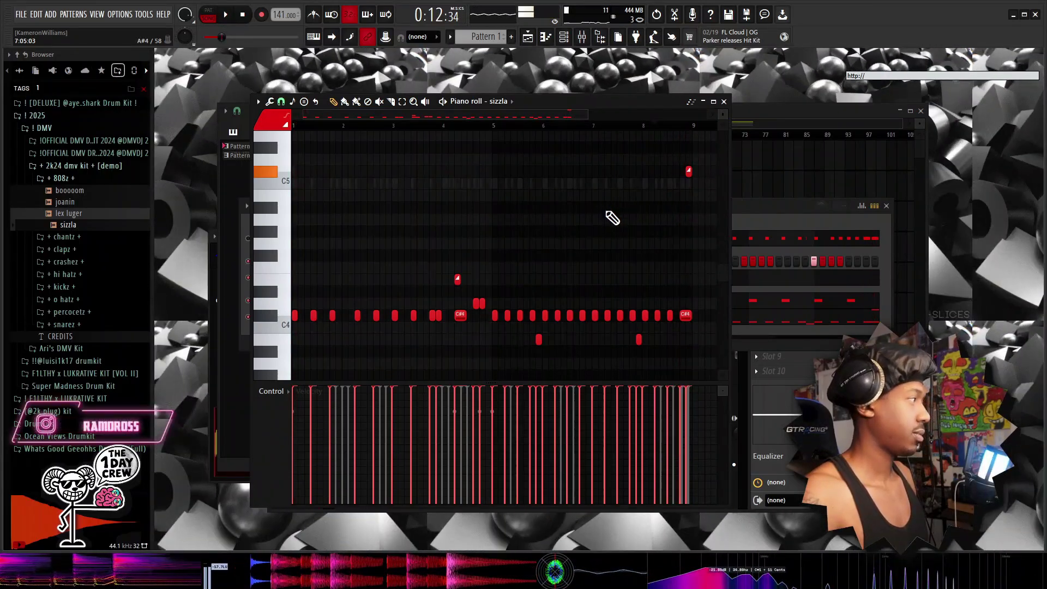
key("F6")
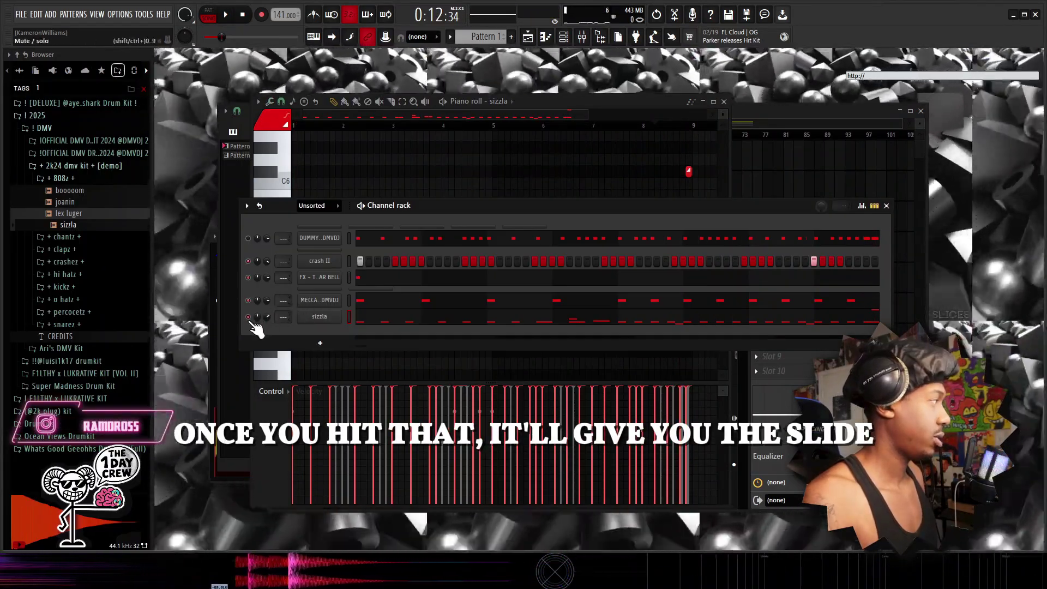
key("F7")
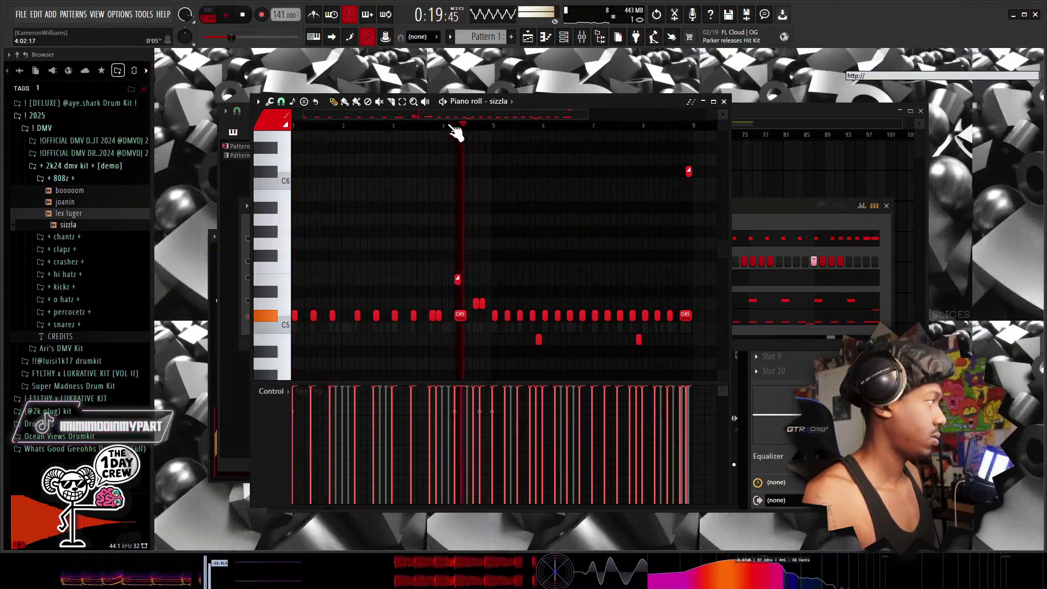
Turn the DUMMY kick channel back on and play the drums together with the melody in the playlist.
left_click(779, 212)
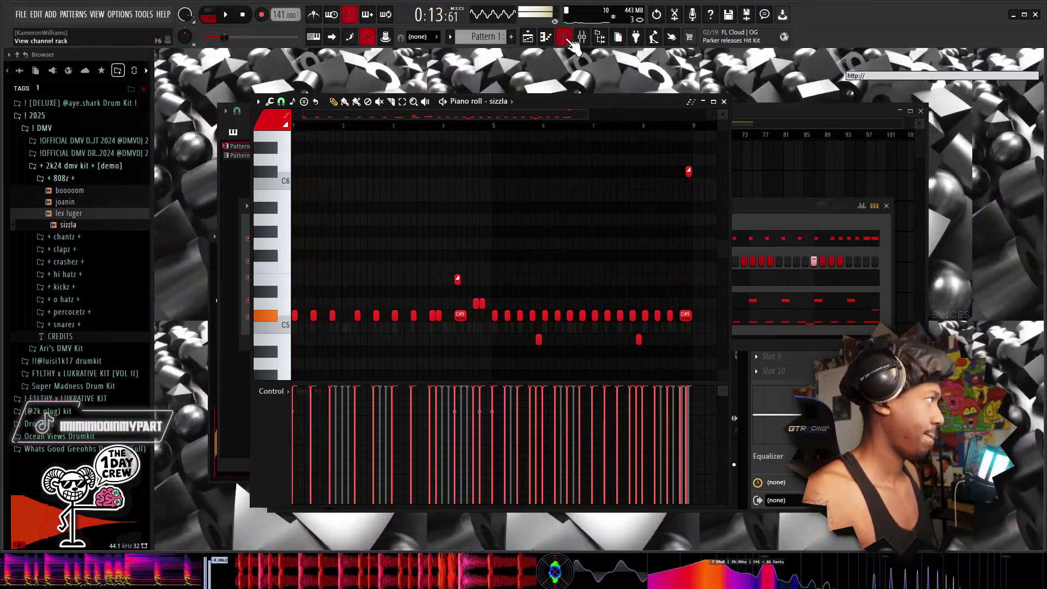
key("F9")
left_click(527, 37)
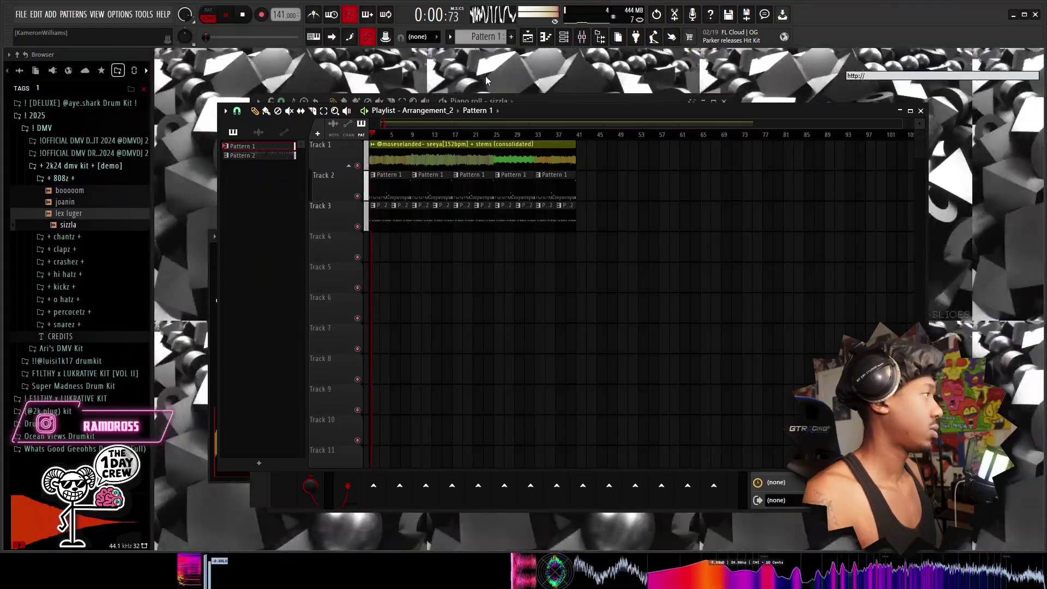
key("F6")
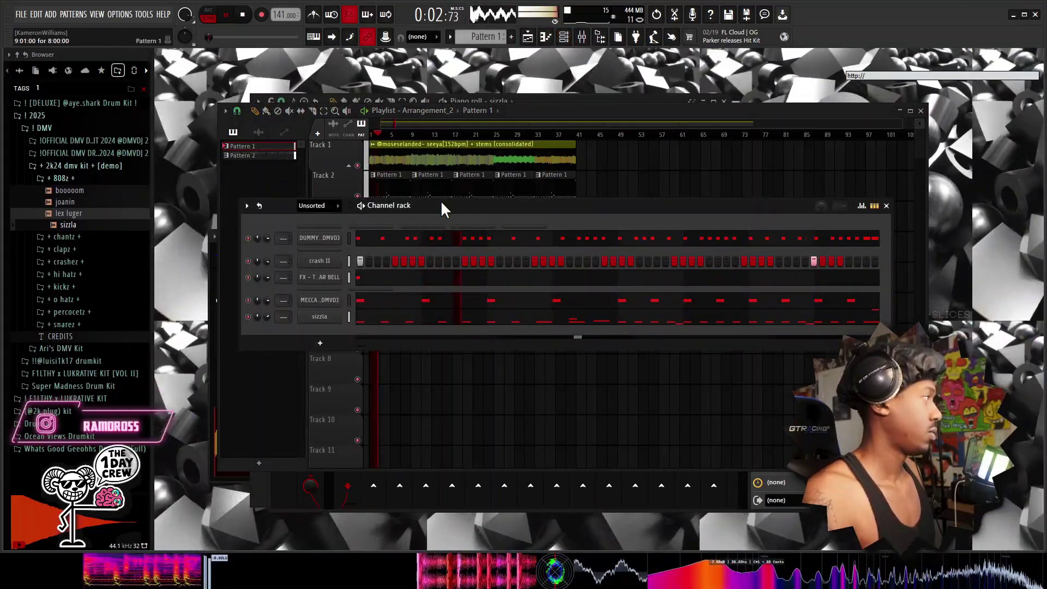
Switch to Pattern 2, audition the hi-hat samples, add lex hat as a new channel and set it to cut itself.
key("KP_Add")
key("space")
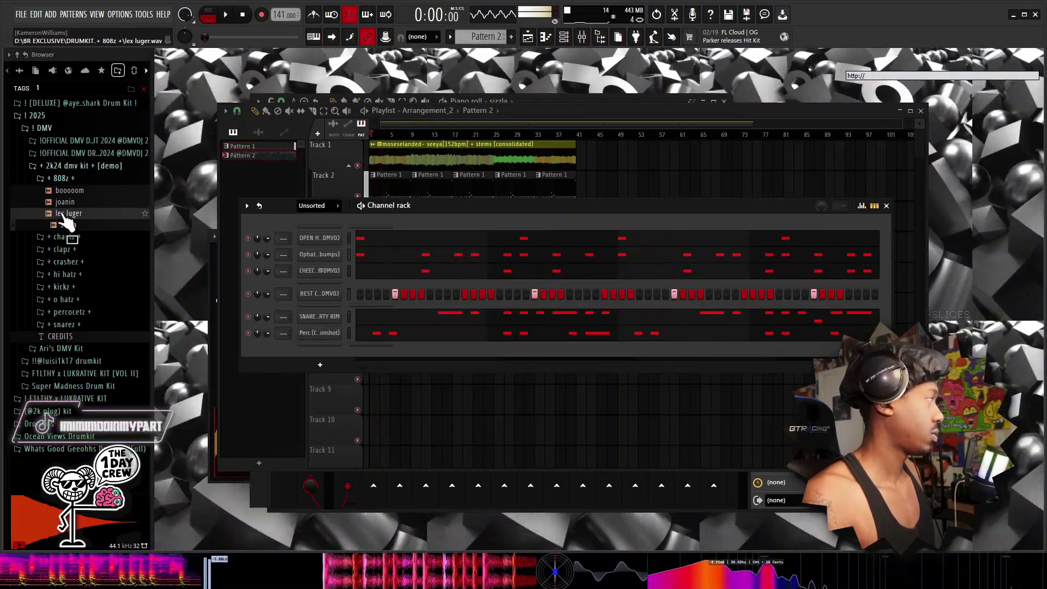
left_click(67, 274)
left_click(76, 252)
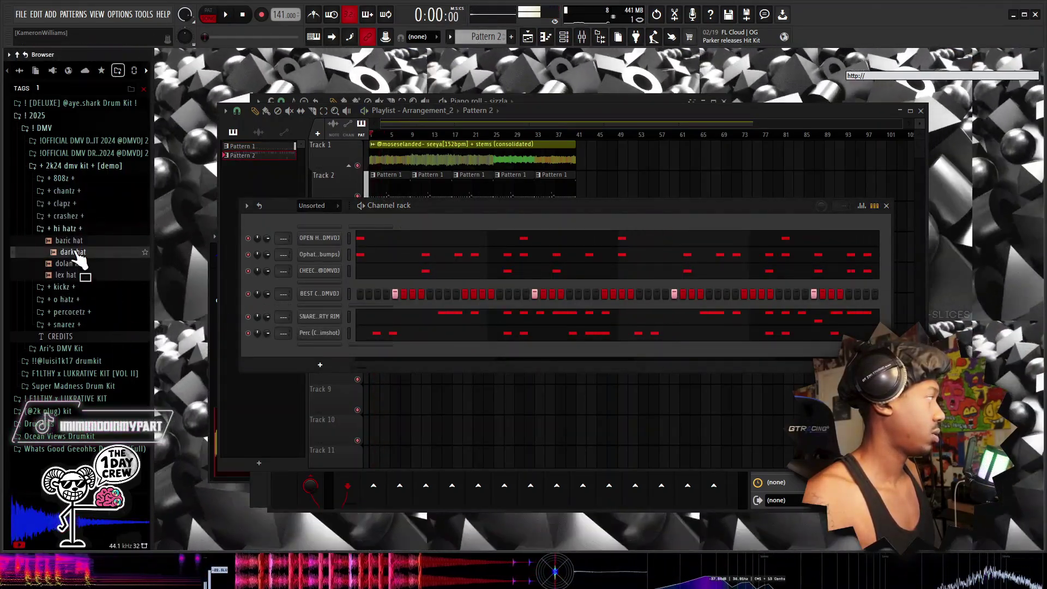
left_click(76, 243)
left_click_drag(79, 284, 324, 356)
right_click(326, 358)
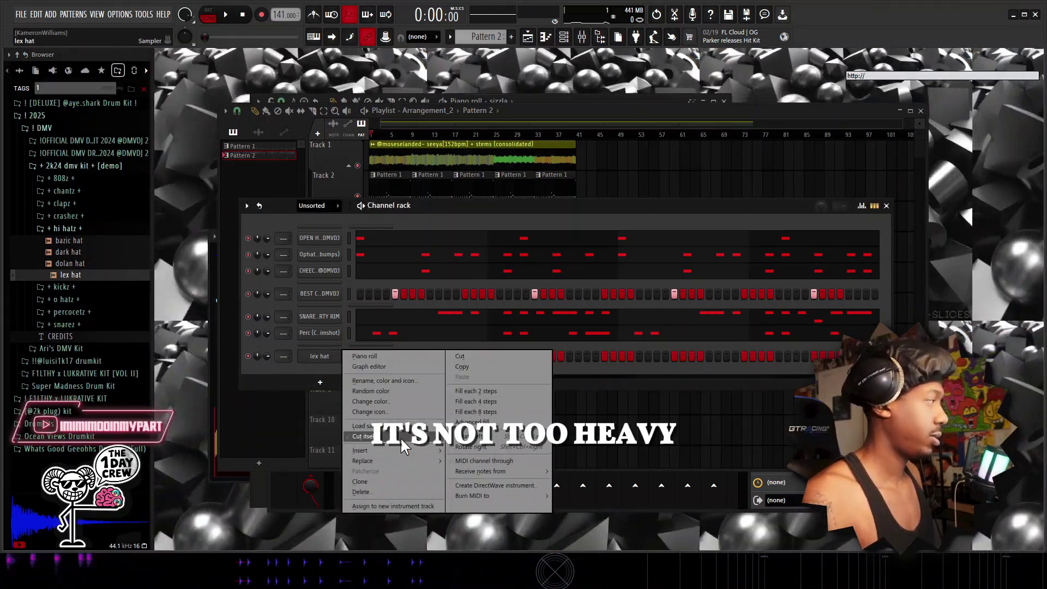
left_click(399, 437)
Start the lex hat part with C5 notes on steps 1 and 3 of bar 1 and mute several other percussion channels.
key("F7")
left_click(295, 254)
key("F7")
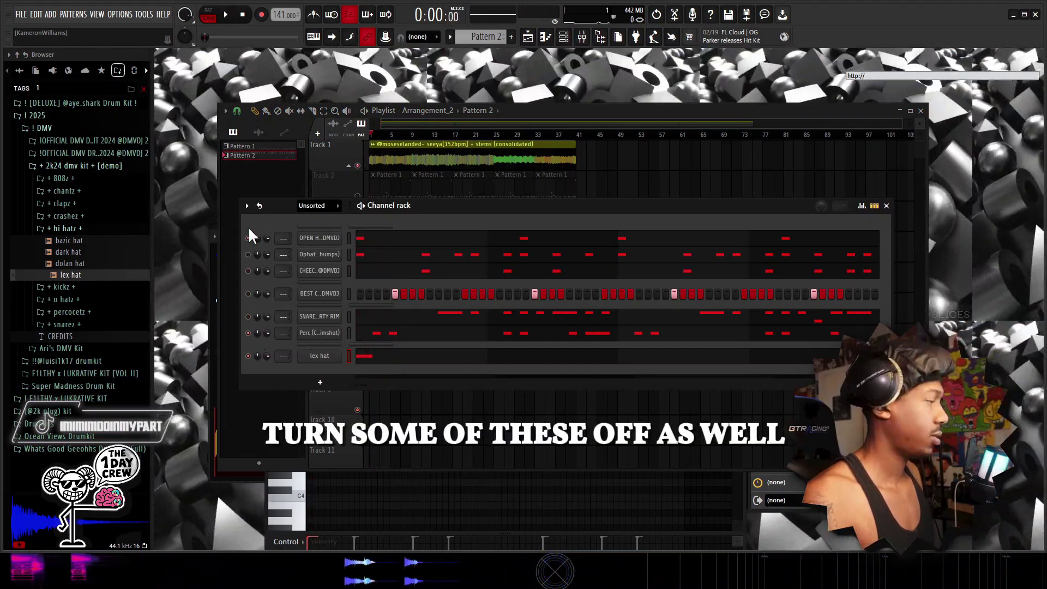
key("F7")
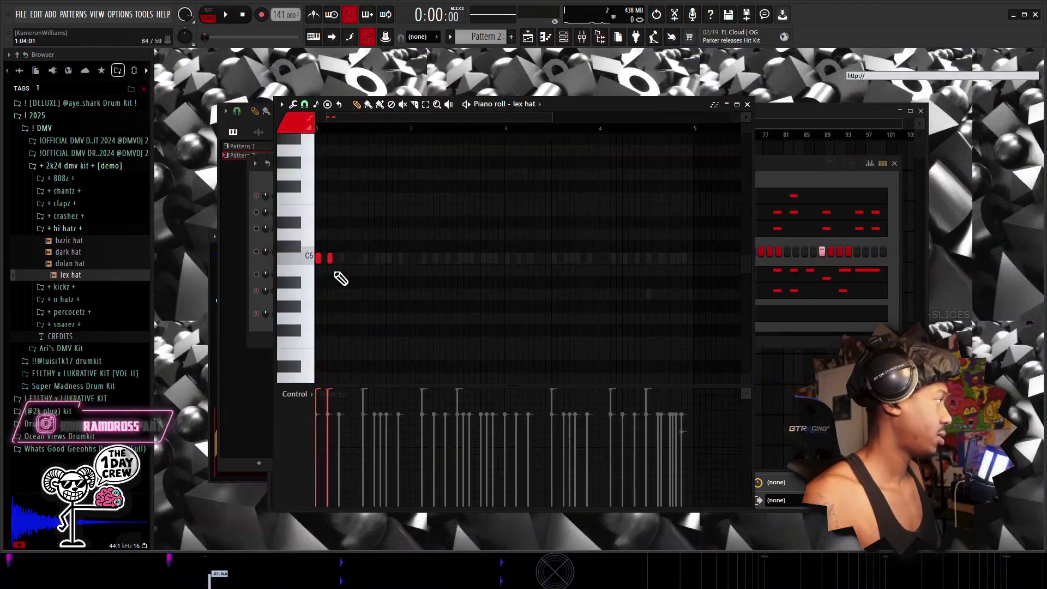
Continue the lex hat pattern in bar 1 with an A#4 note on step 7 and A4 notes on steps 9 and 11.
key("space")
left_click_drag(360, 282, 356, 285)
key("space")
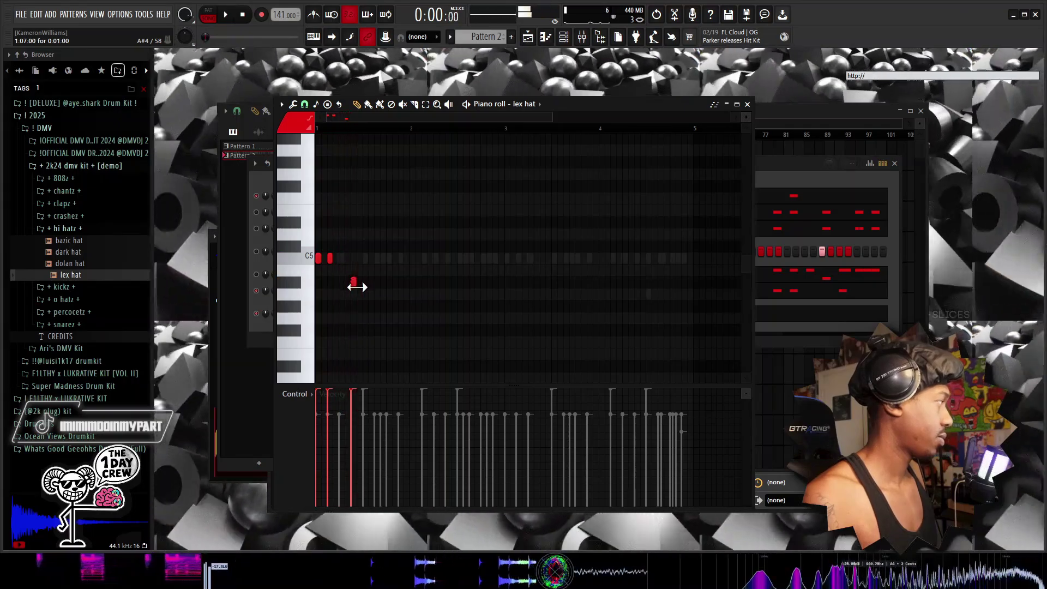
key("space")
key("space")
left_click(377, 295)
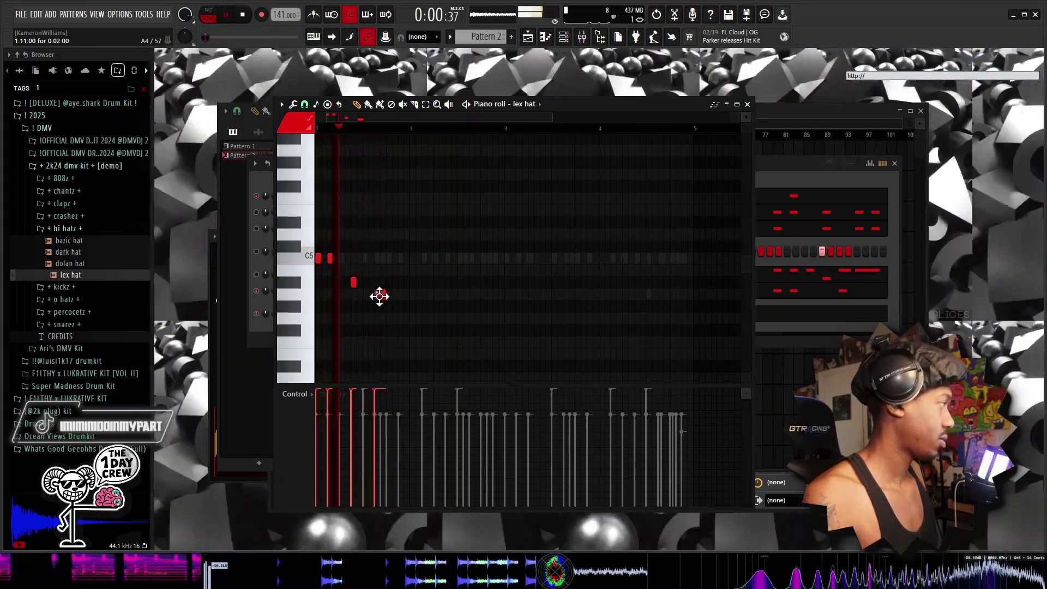
key("space")
left_click(365, 295)
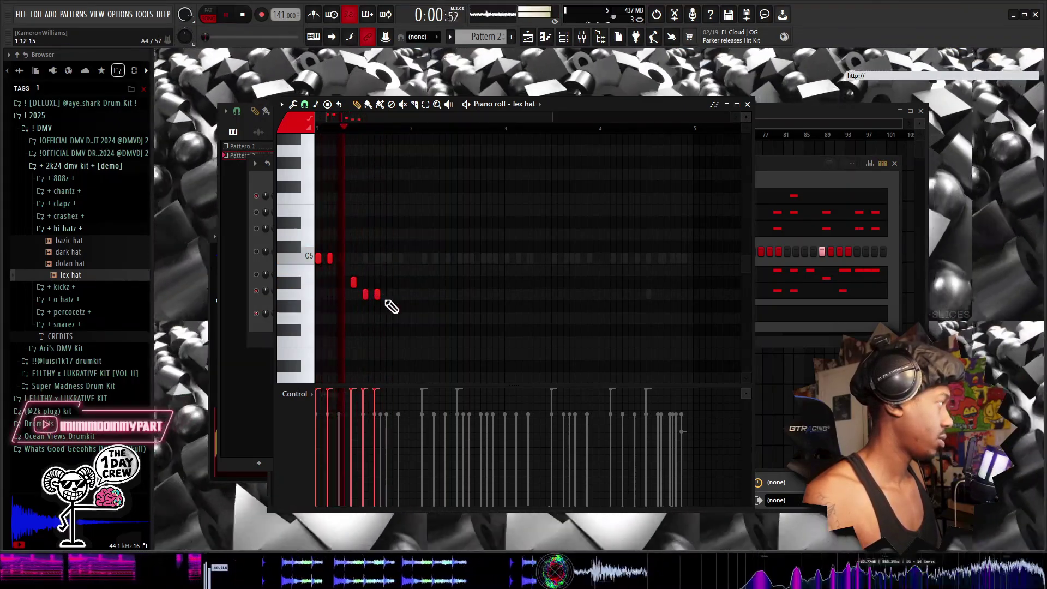
key("space")
Add a three-step A#4 note on step 13 of bar 1 and split it into a roll with the chopper's time multiplier.
left_click(391, 283)
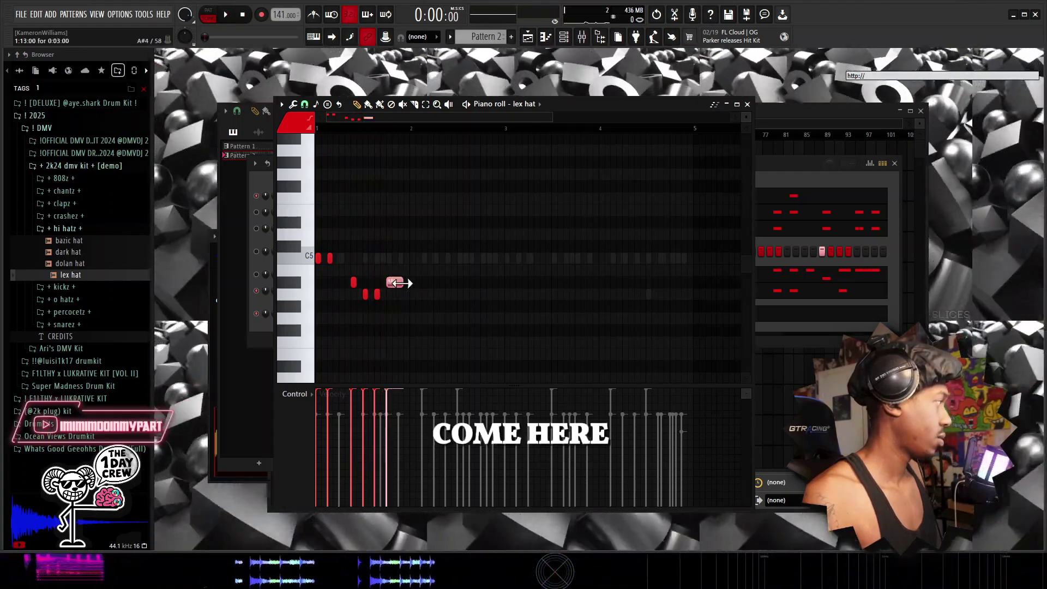
left_click_drag(401, 311, 394, 267)
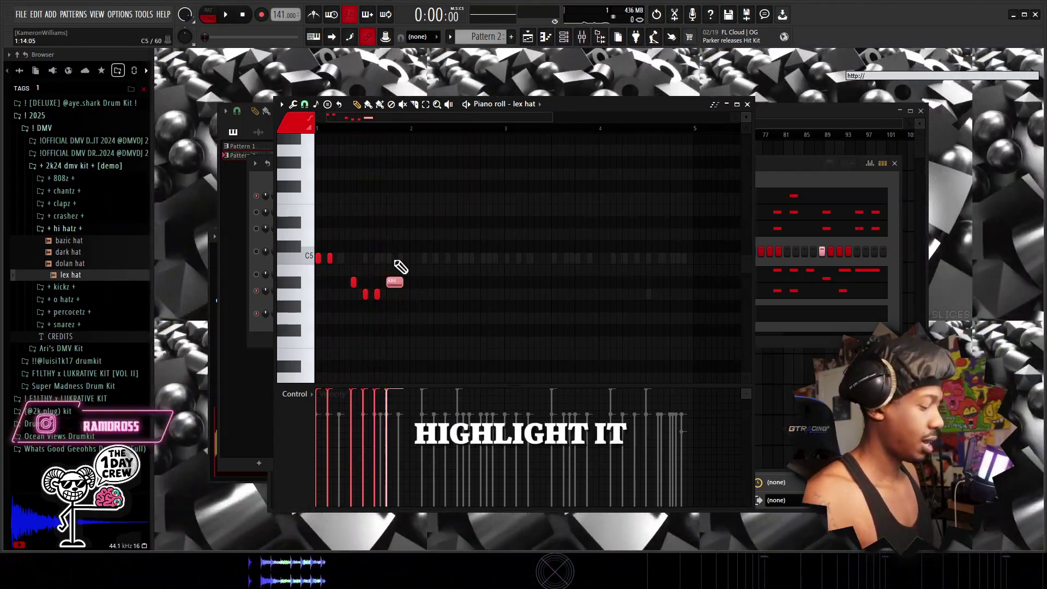
scroll(394, 259, "down", 1)
key("alt+u")
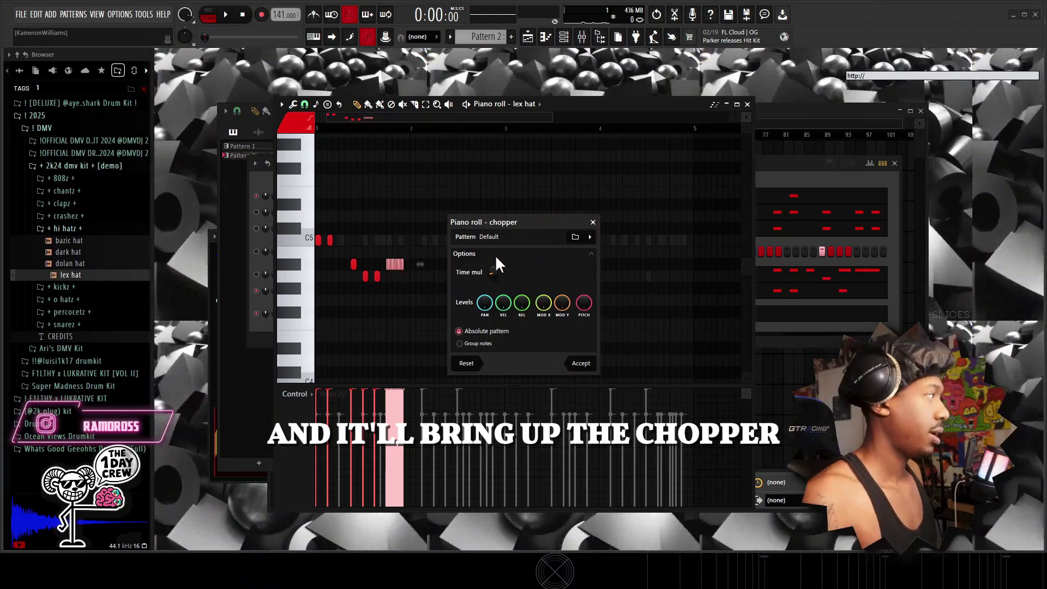
left_click_drag(495, 272, 492, 268)
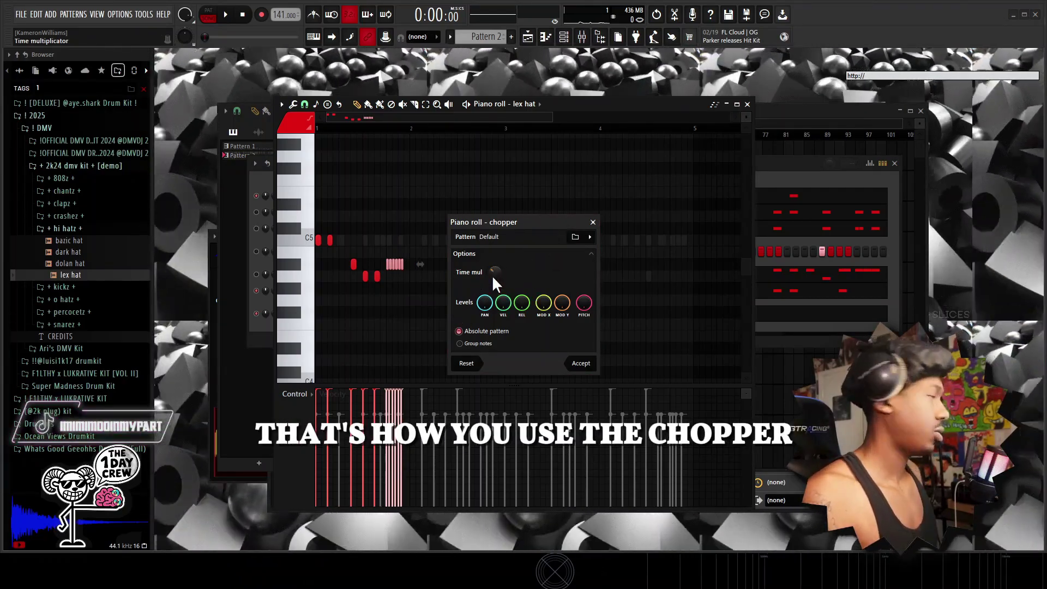
key("Return")
key("space")
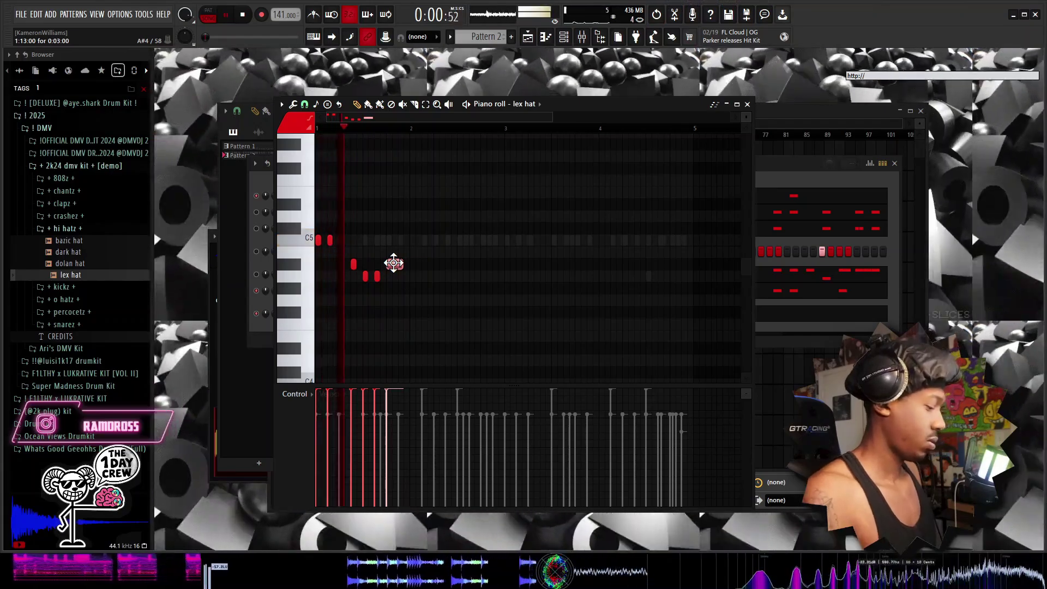
key("ctrl+u")
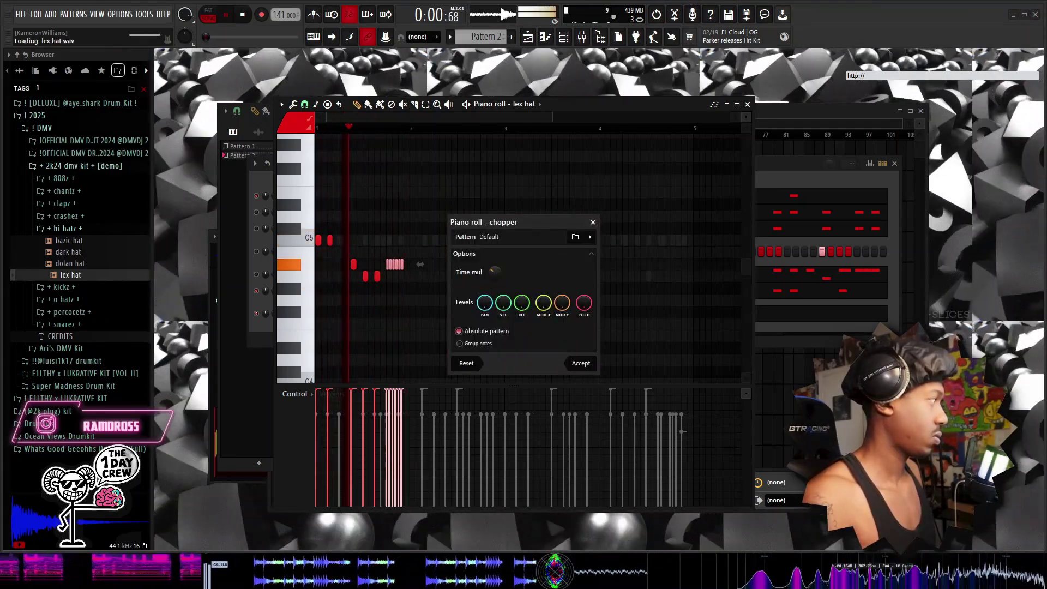
left_click(577, 365)
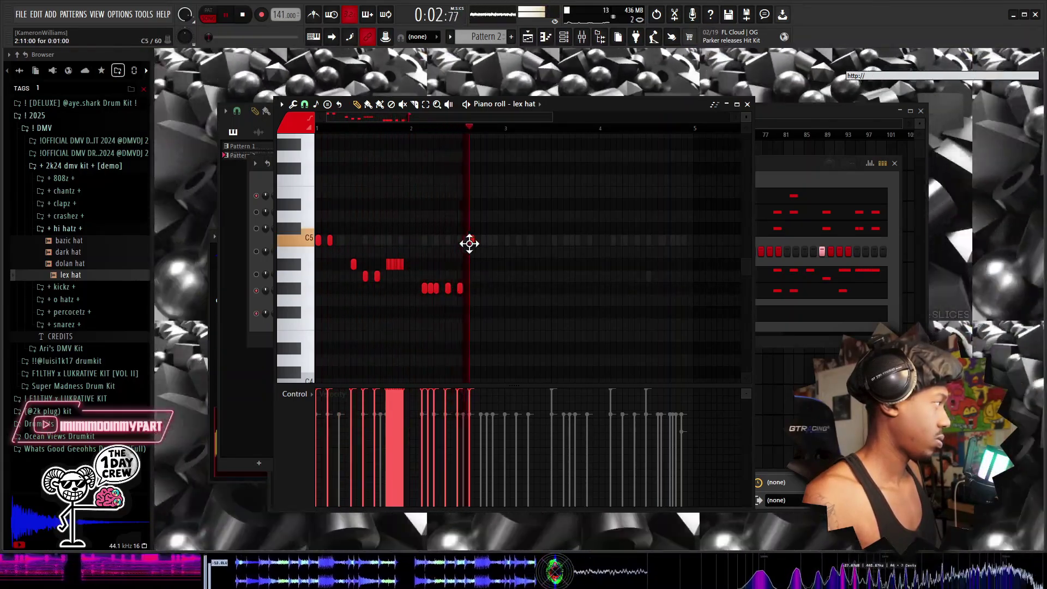
Finish bar 2 with an A#4 note on step 10, a C5 on step 13 and a two-step C5 on step 15.
left_click(465, 264)
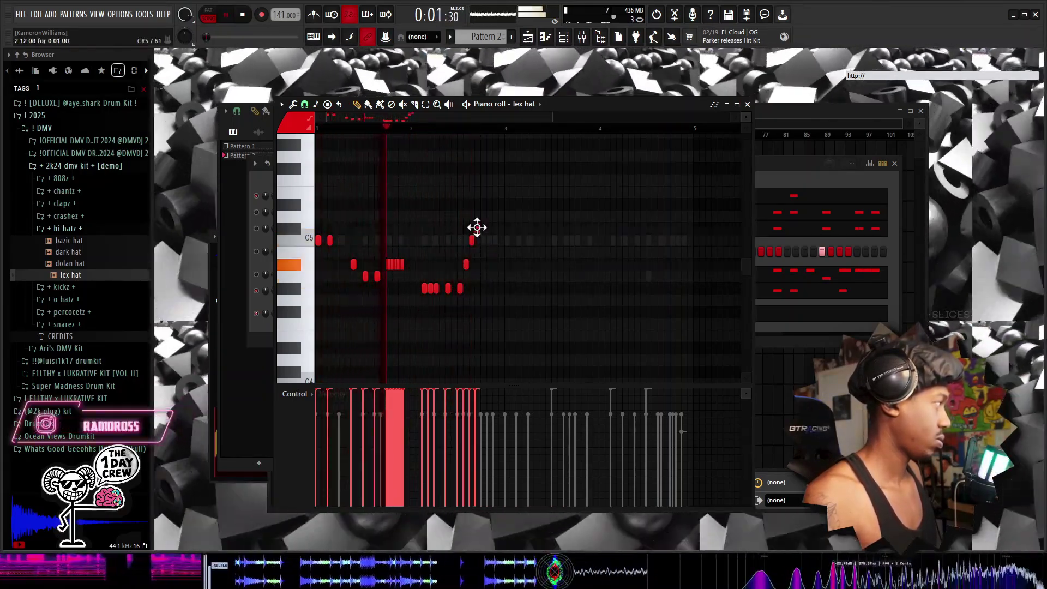
left_click(477, 228)
left_click(495, 240)
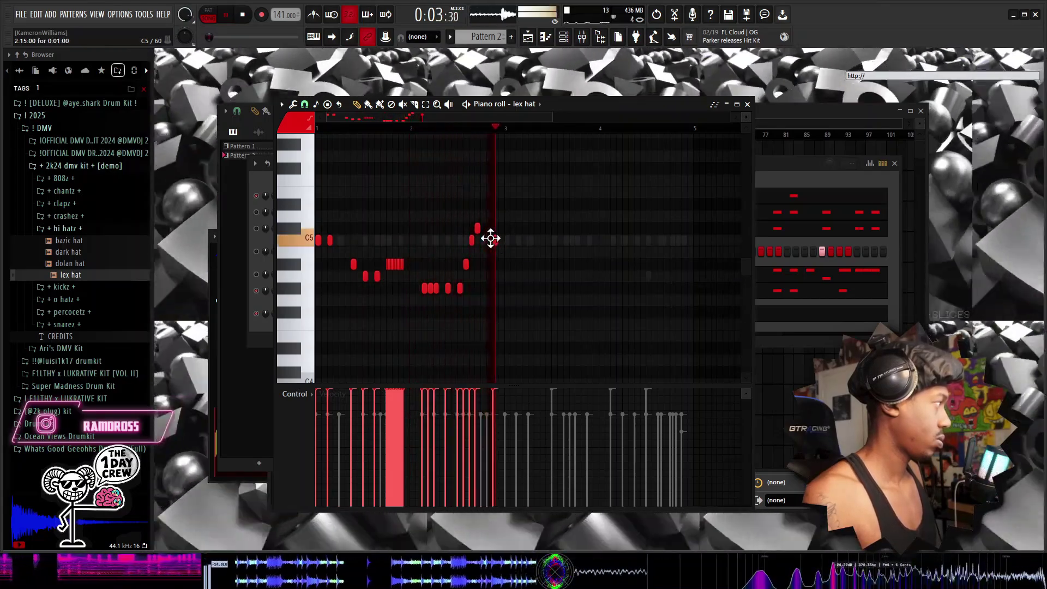
left_click(484, 240)
right_click(480, 228)
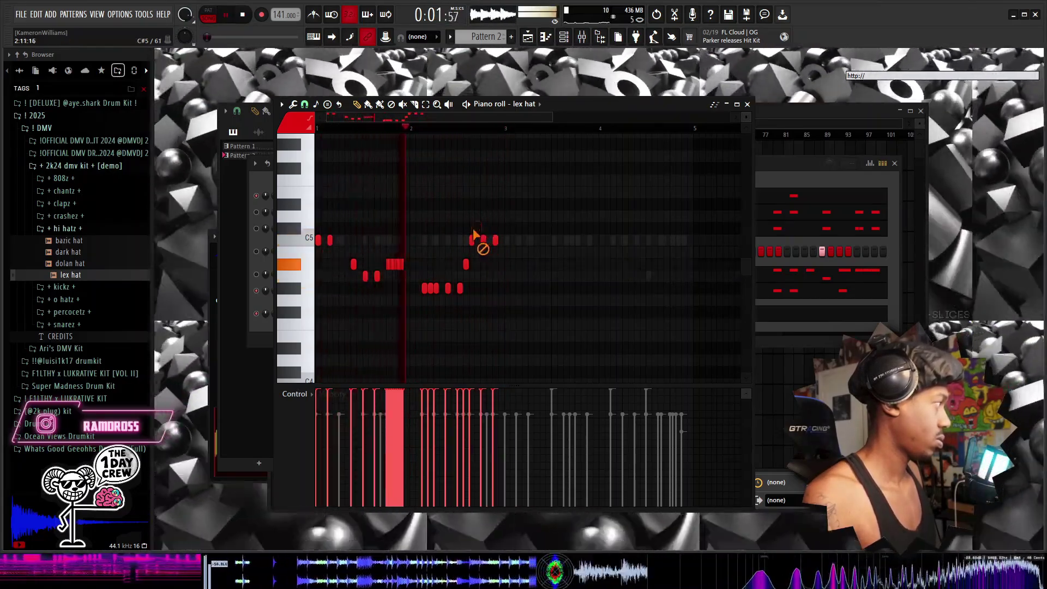
right_click(495, 239)
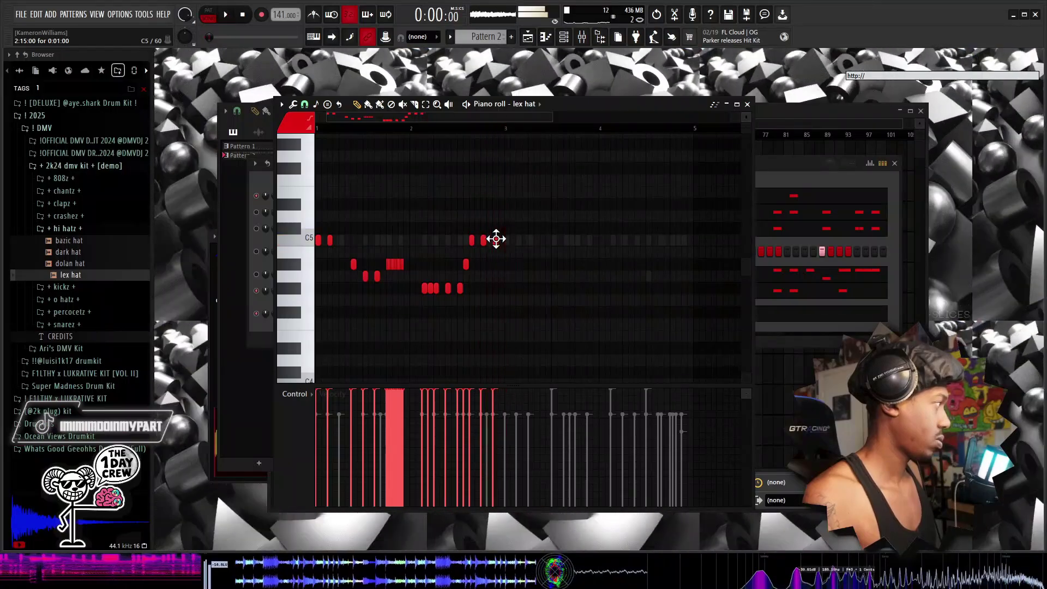
left_click_drag(498, 239, 505, 239)
Duplicate the two-bar hat pattern into bars 3 and 4 and delete the second C5 note of bar 3.
key("ctrl+b")
left_click(514, 267, "ctrl")
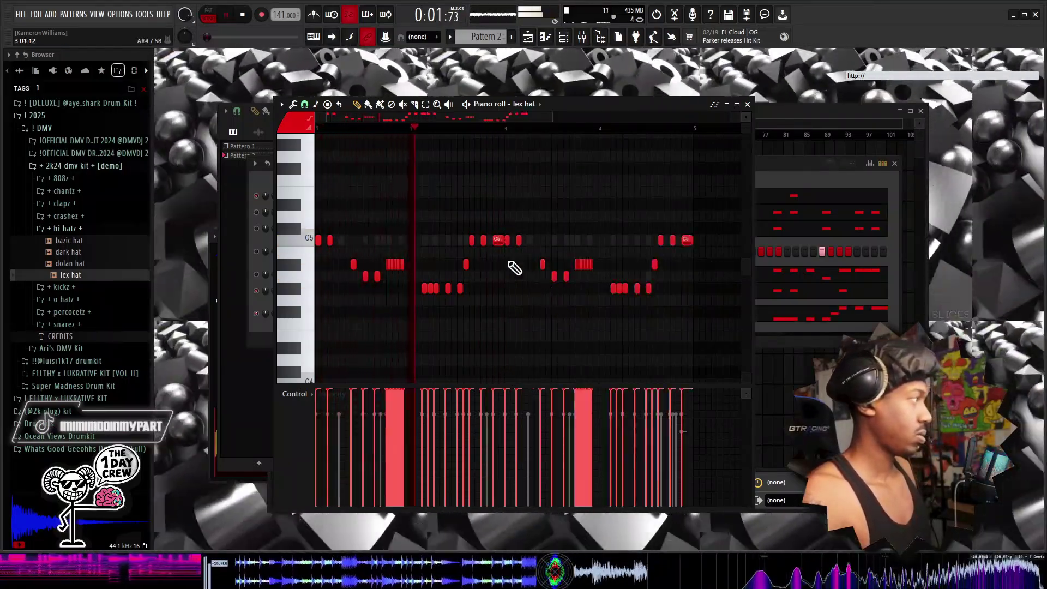
right_click(520, 240)
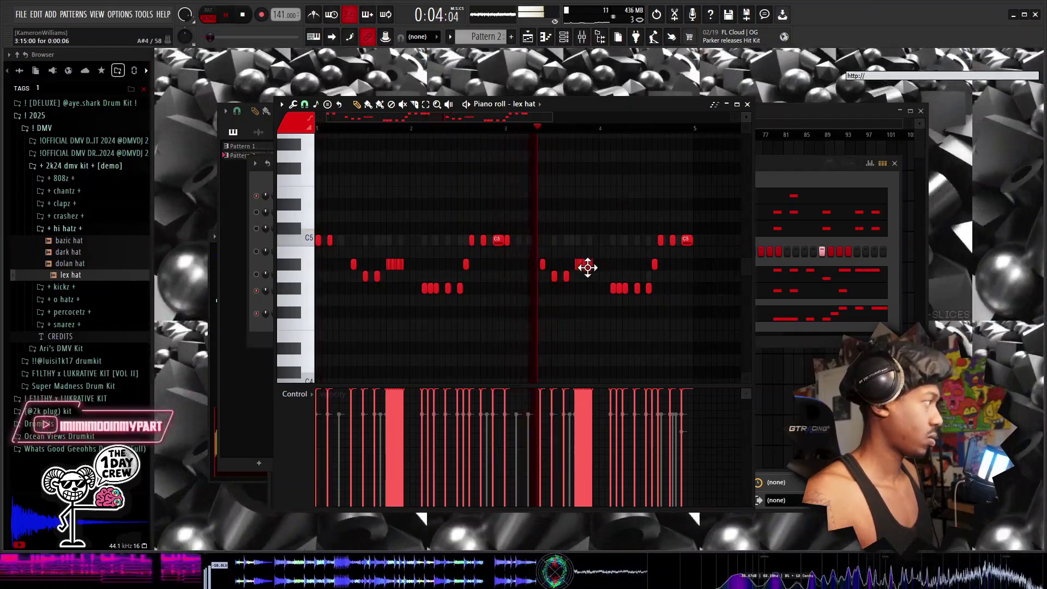
right_click(588, 266)
key("space")
key("space")
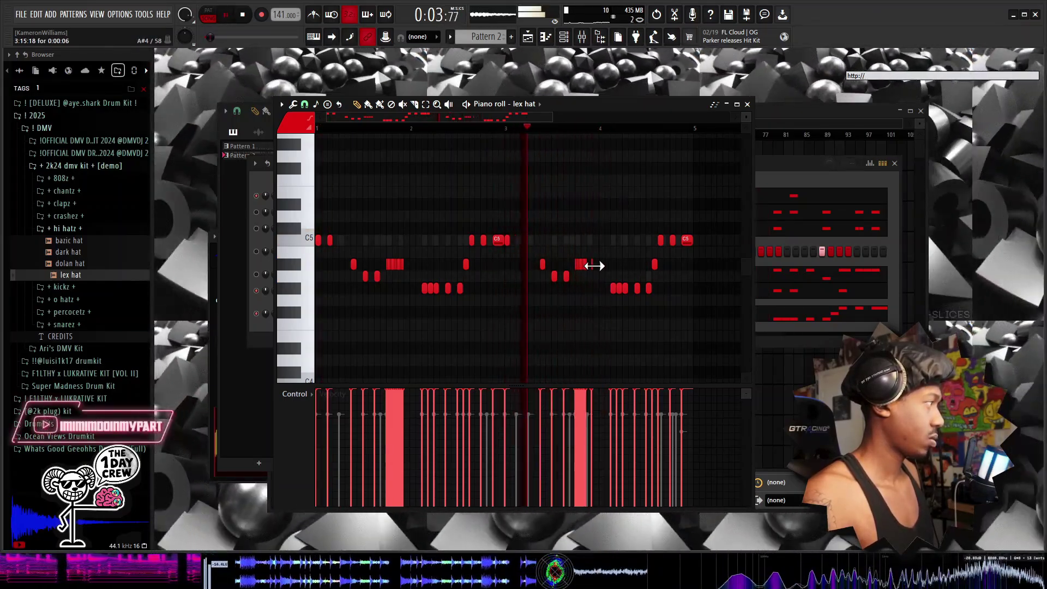
key("space")
key("ctrl+z")
Play the duplicated hat pattern back and examine the A#4 roll in bar 3.
key("space")
scroll(591, 143, "up", 3)
key("space")
key("space")
scroll(585, 138, "up", 3)
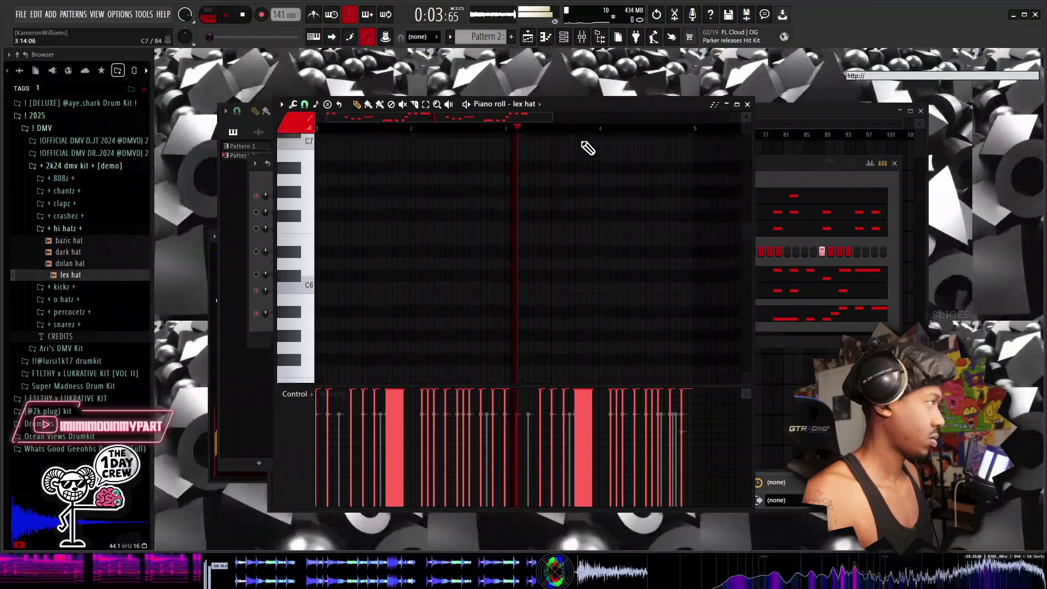
scroll(587, 163, "down", 6)
key("space")
key("space")
key("space")
scroll(587, 133, "up", 2)
scroll(589, 137, "up", 3)
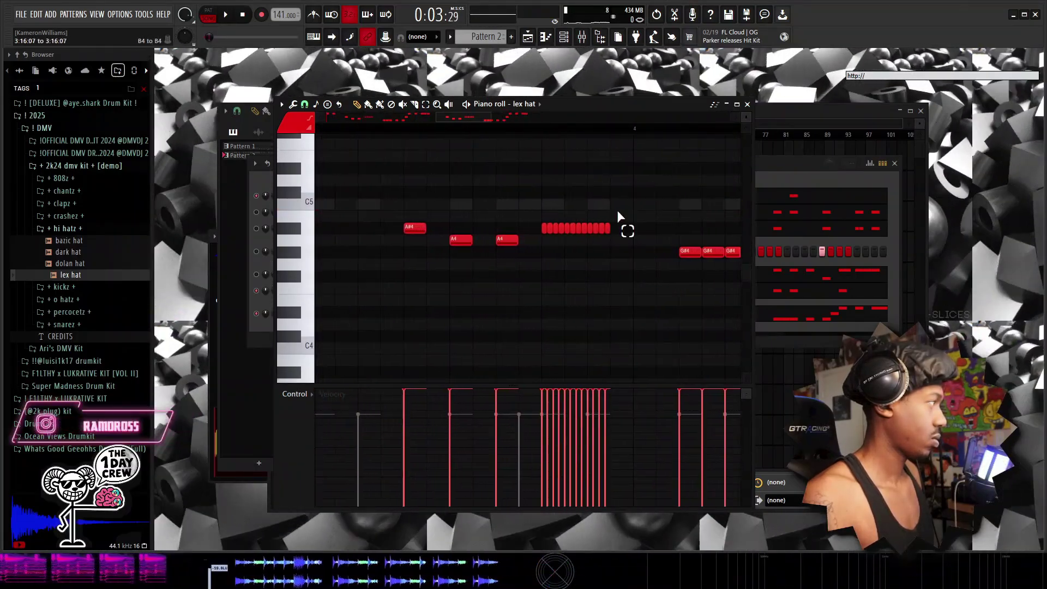
Trim the A#4 roll in bar 3 to two steps and duplicate it, removing the surplus copied notes.
left_click_drag(617, 212, 554, 229)
key("space")
right_click(704, 229)
right_click(687, 229)
key("space")
key("space")
key("space")
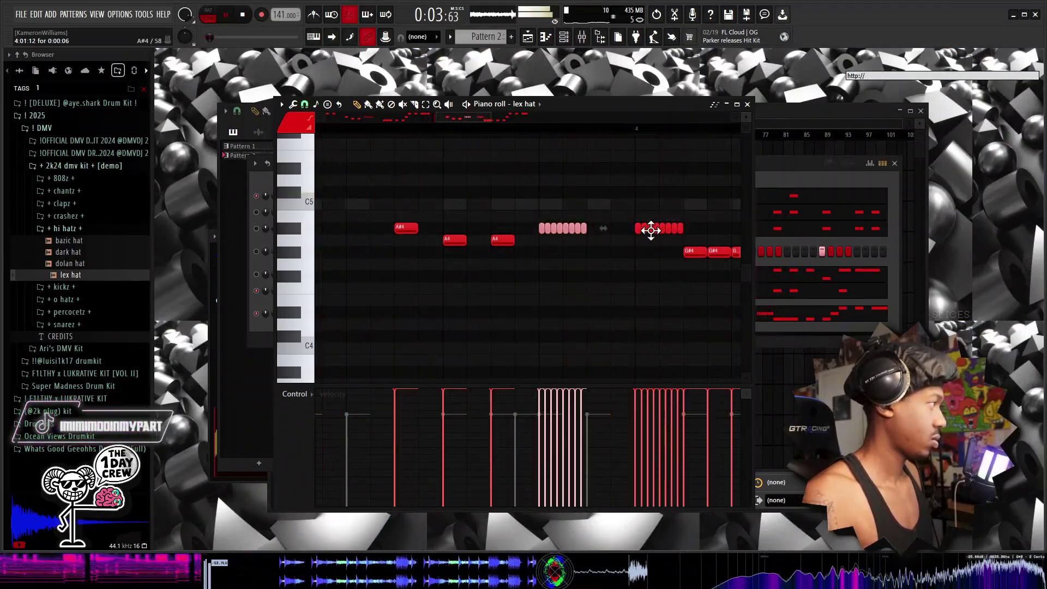
Move the copied A#4 roll back to step 15 of bar 3, checking its timing in playback.
left_click_drag(693, 217, 626, 229)
key("space")
key("space")
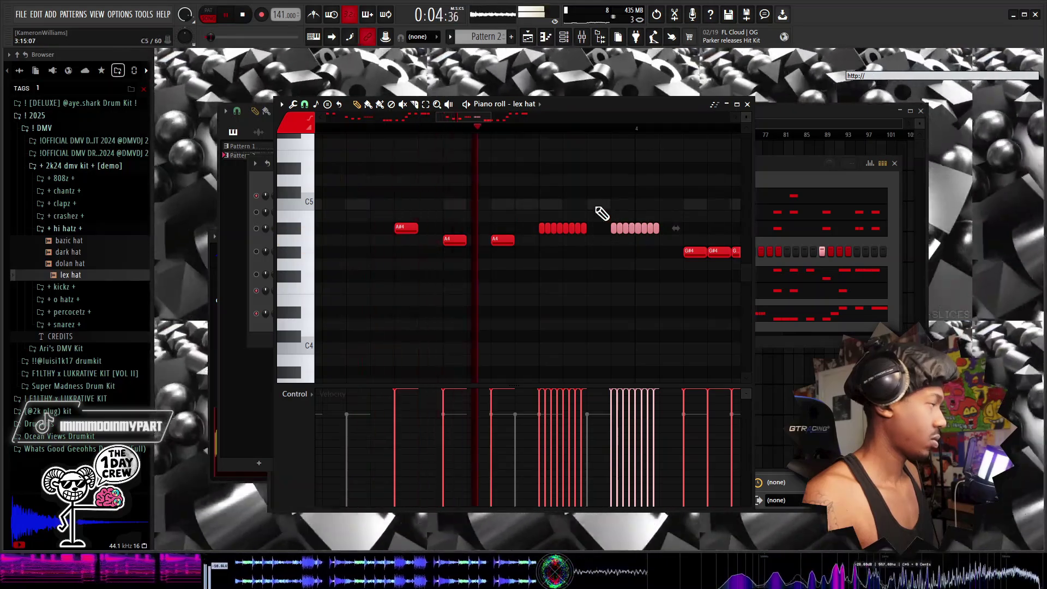
key("space")
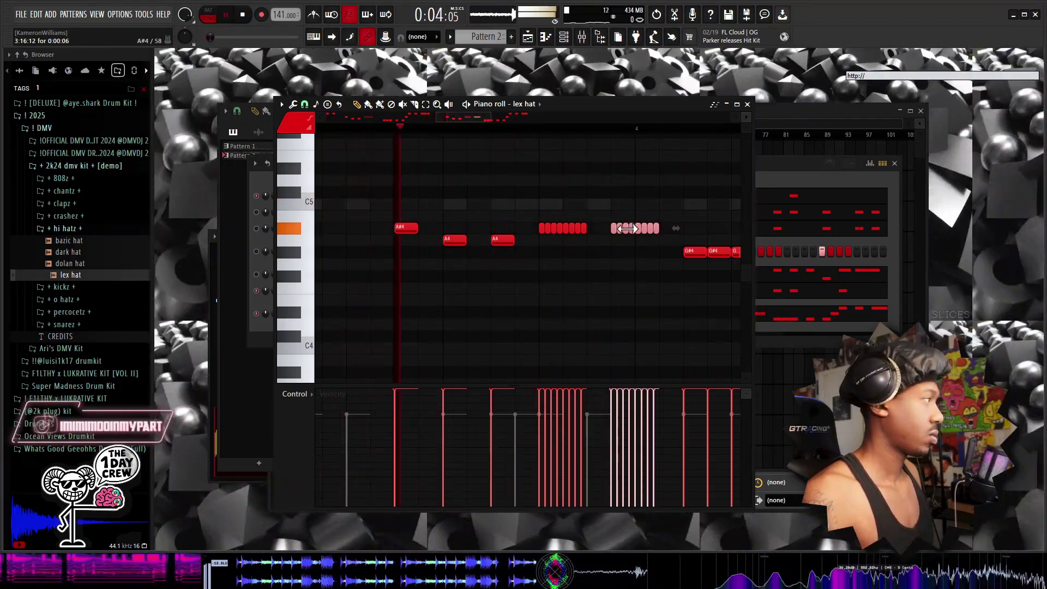
key("space")
left_click_drag(631, 227, 614, 234)
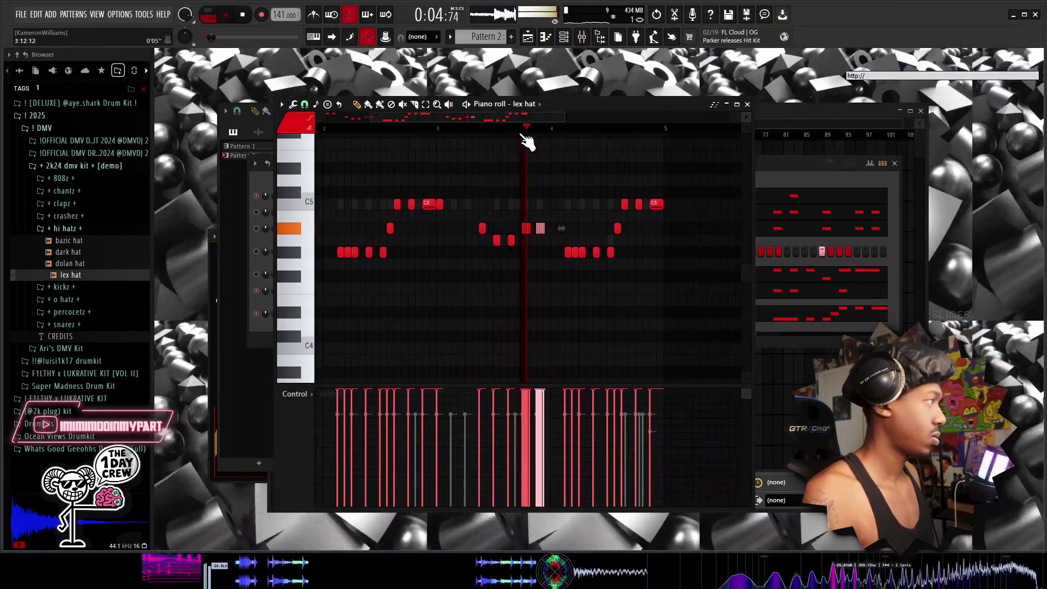
Chop the last C5 note of bar 4 into a fast roll.
left_click_drag(631, 227, 650, 205)
key("space")
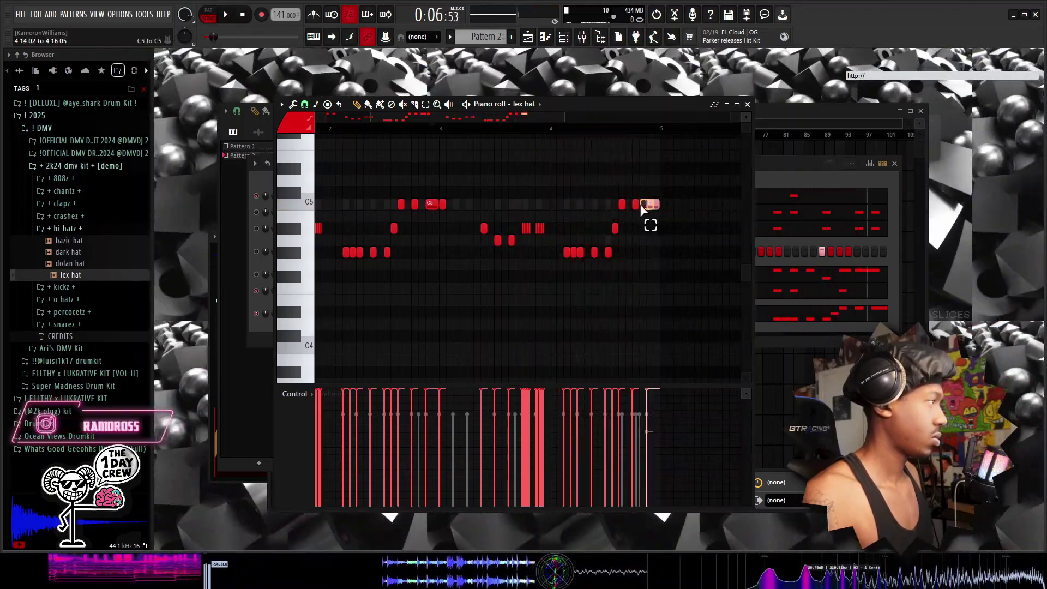
scroll(640, 205, "up", 1)
key("alt+u")
key("Return")
Draw a rising velocity ramp across the final C5 roll in bar 4, starting at about 76%.
key("space")
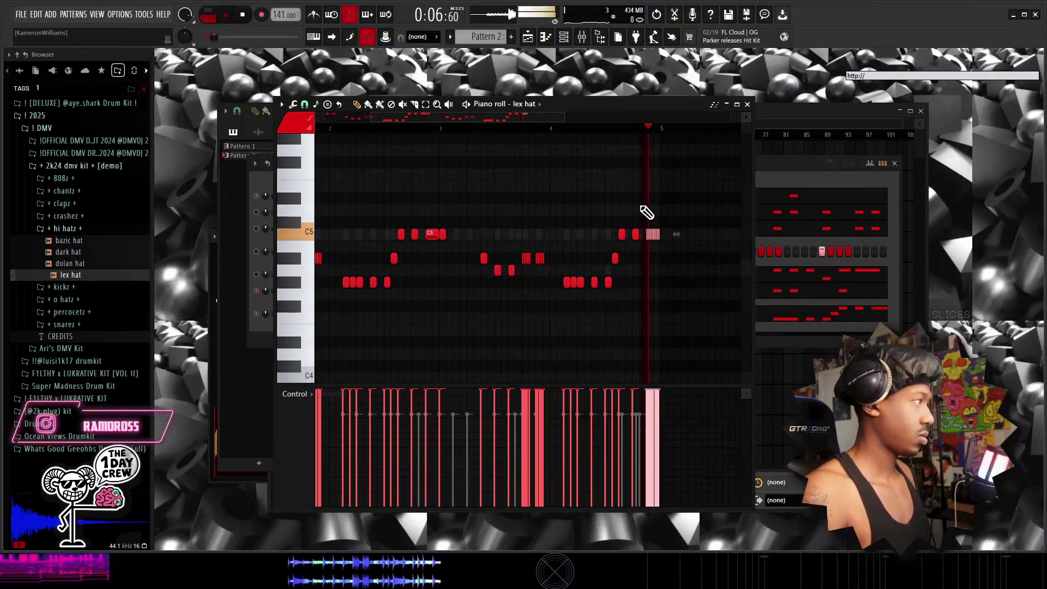
key("space")
key("space")
mouse_move(661, 388)
left_mouse_down()
mouse_move(626, 438)
mouse_move(647, 415)
left_mouse_up()
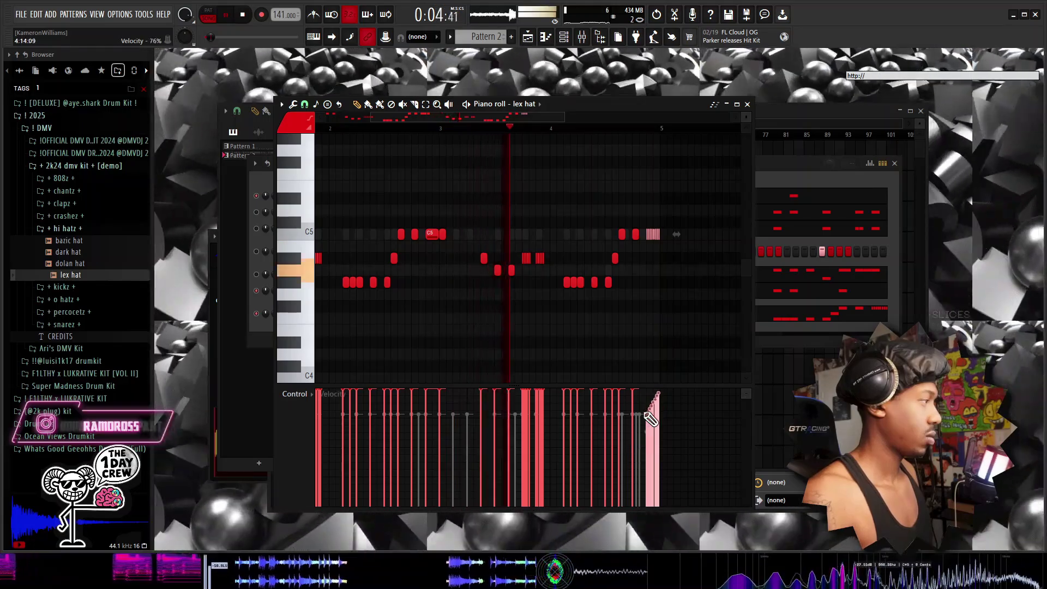
scroll(486, 136, "down", 3)
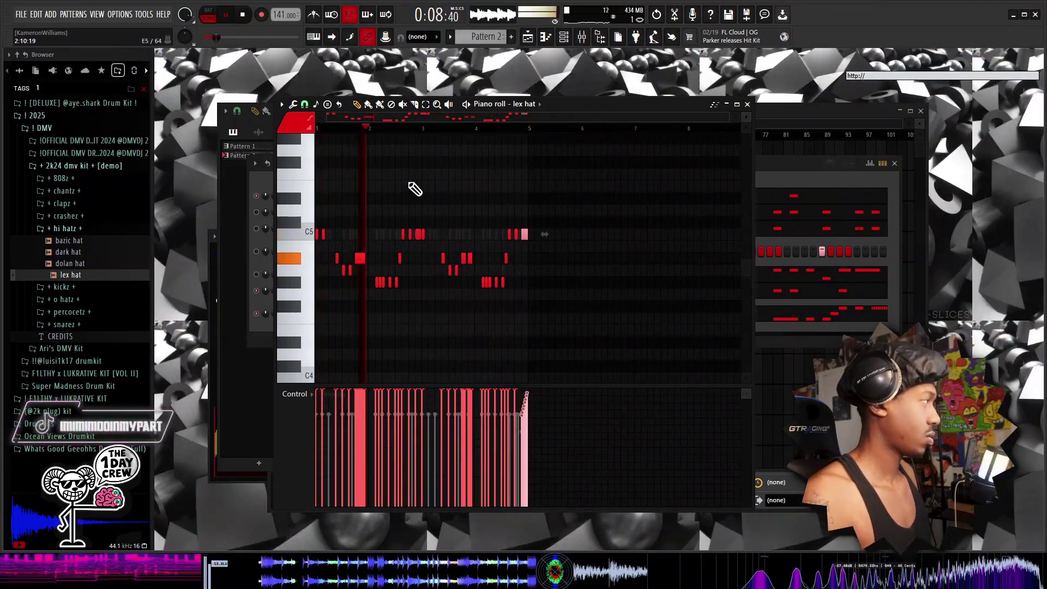
Play the hats together with the arrangement and set the lex hat channel's volume to 66%.
left_click(527, 36)
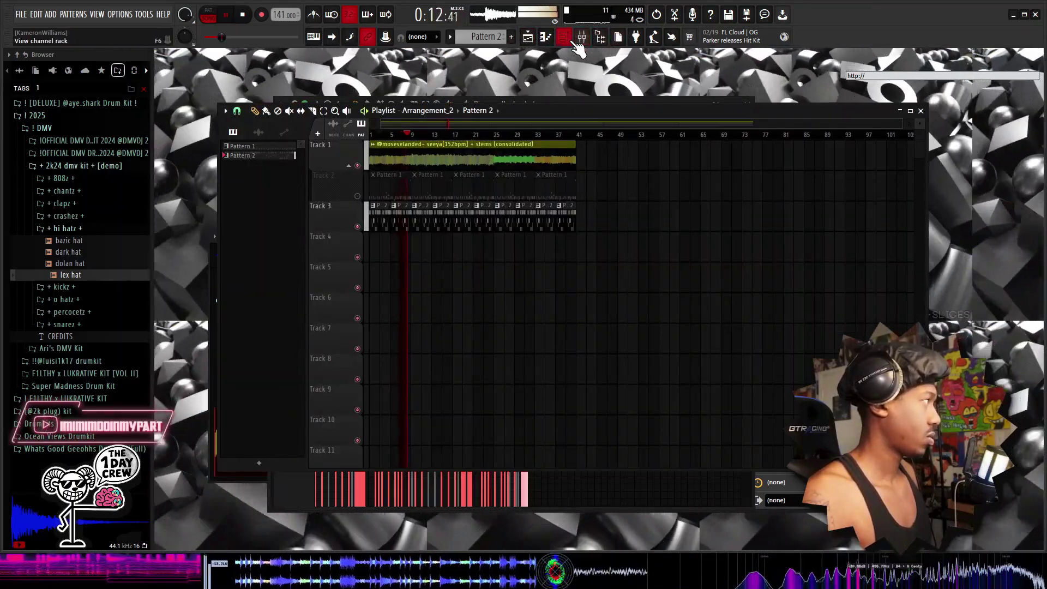
left_click(601, 37)
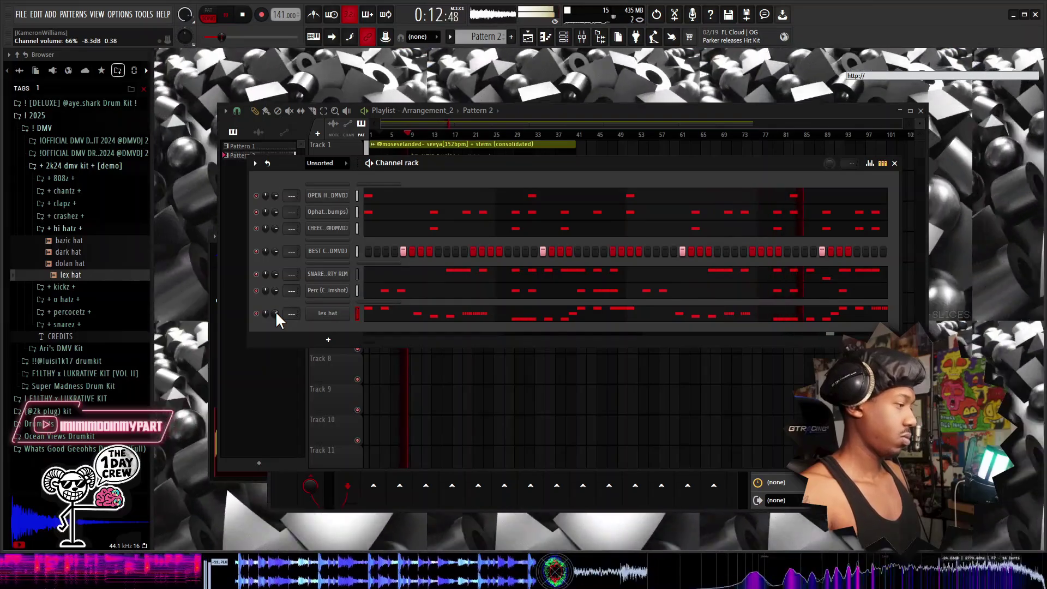
key("space")
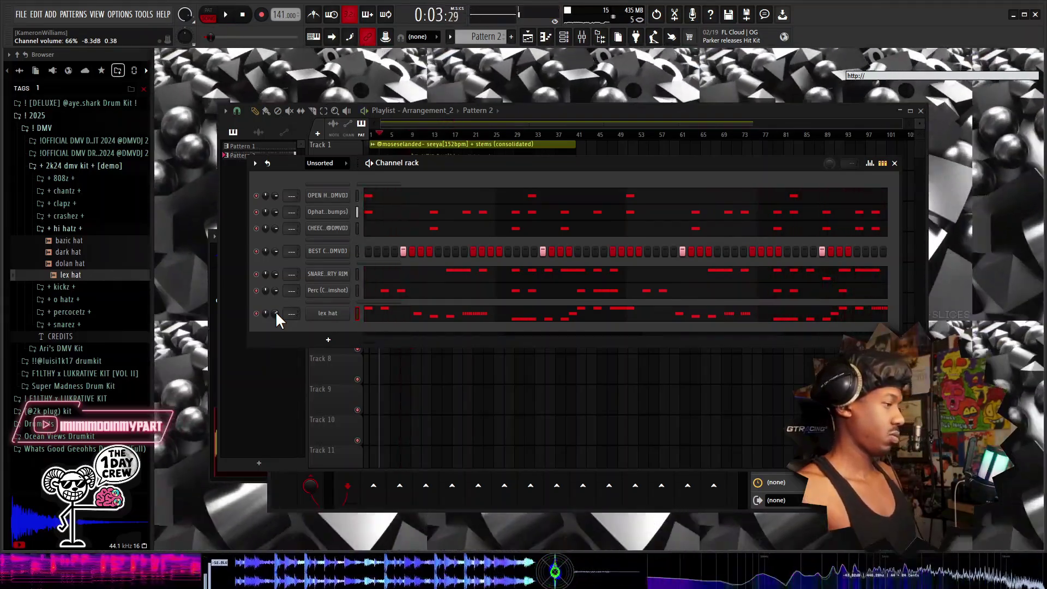
Unmute the playlist's Track 2 with the Pattern 1 clips and listen to the full arrangement.
key("space")
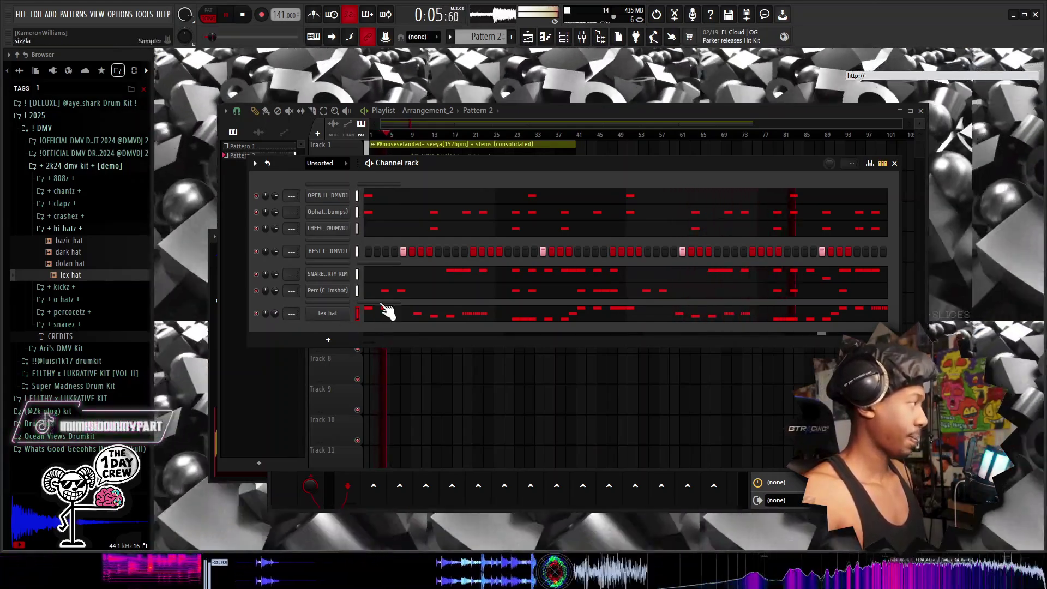
key("F6")
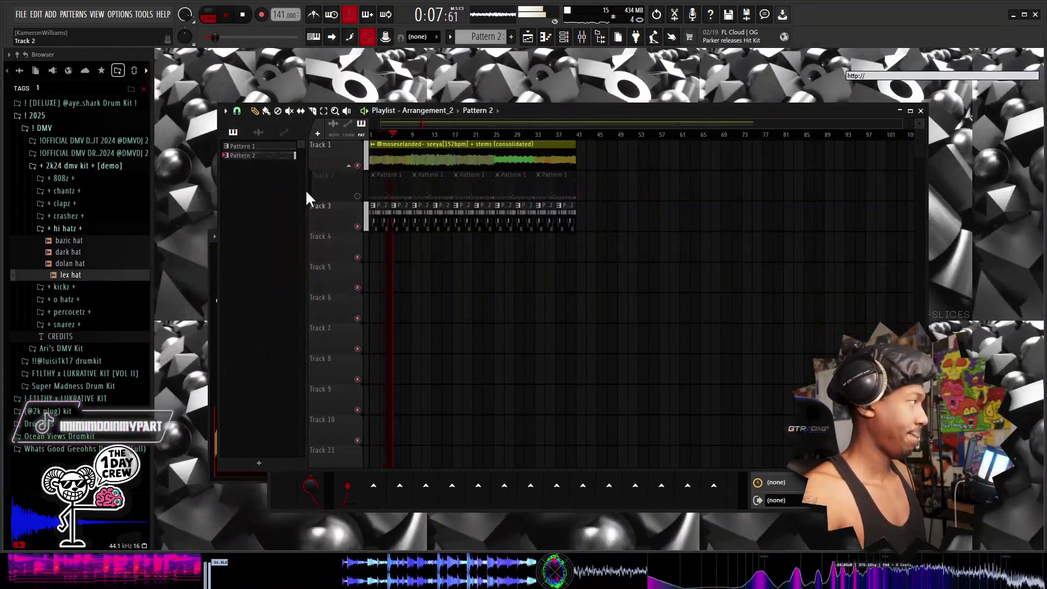
left_click(365, 185)
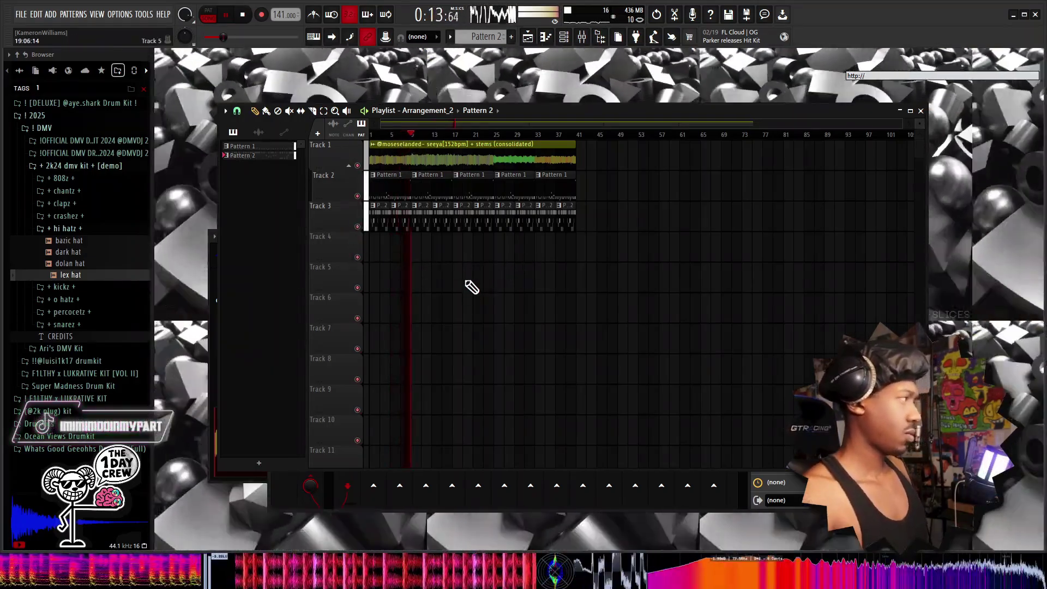
key("space")
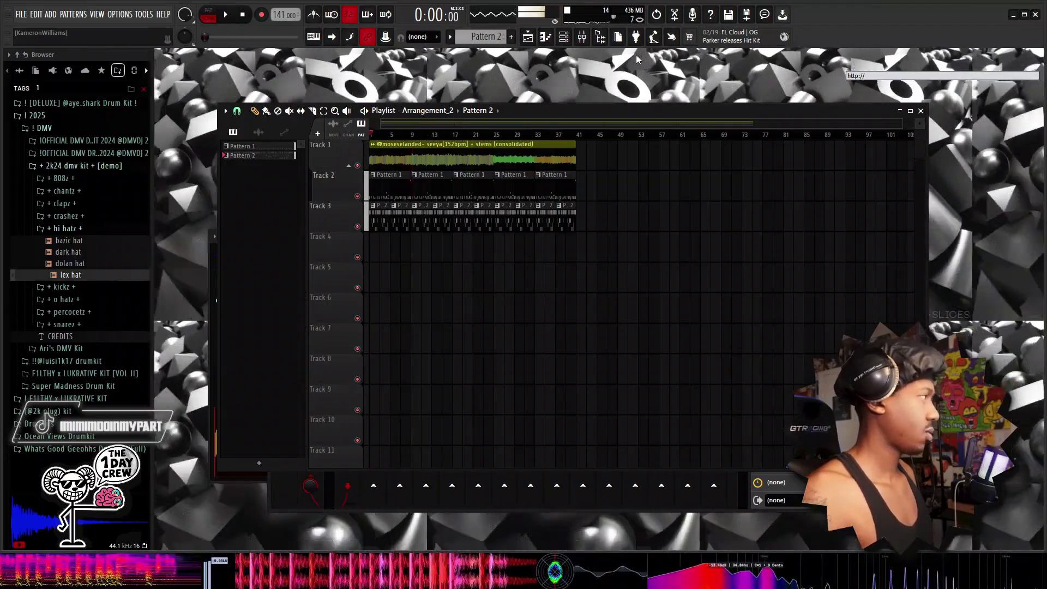
Create an empty Pattern 3 and show all channels in the channel rack.
left_click(569, 38)
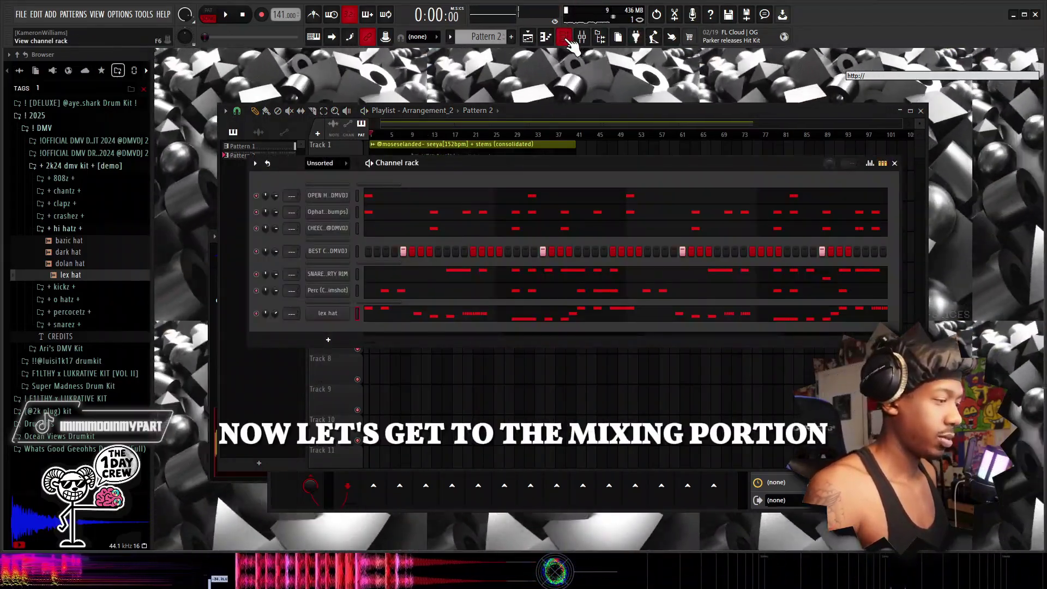
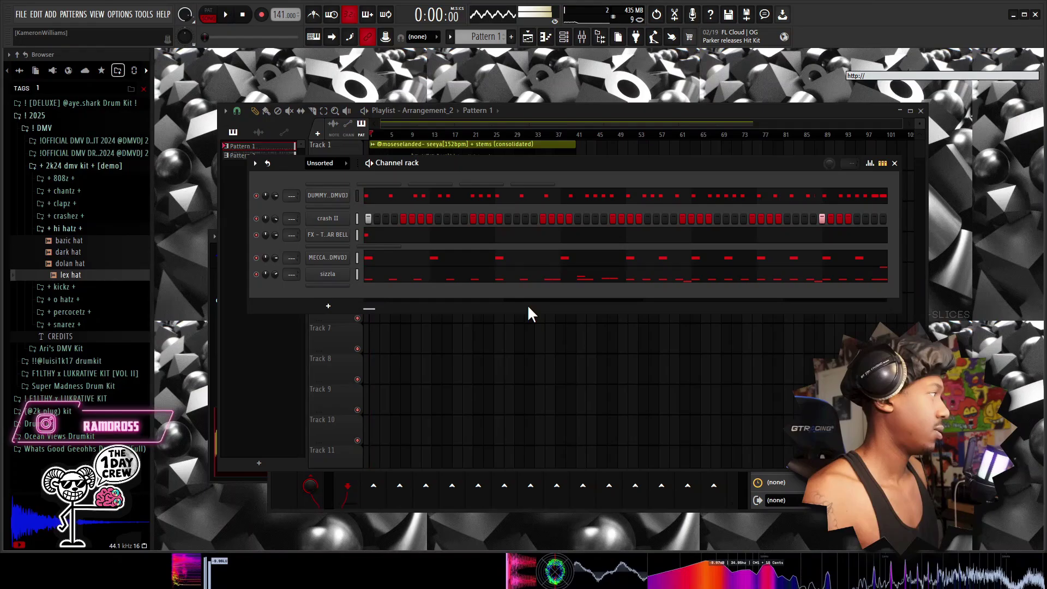
key("F6")
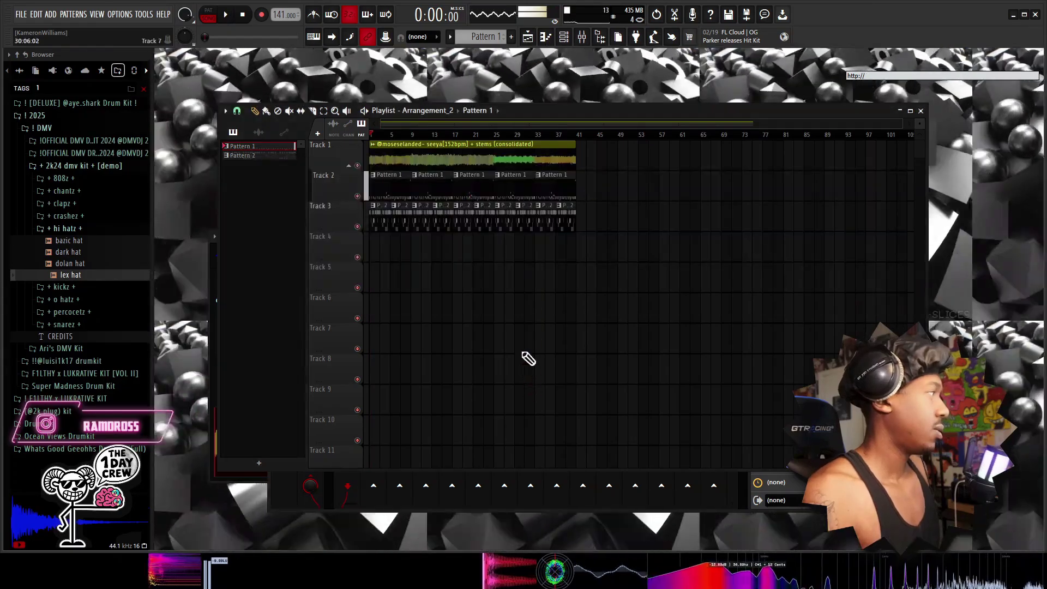
left_click(582, 40)
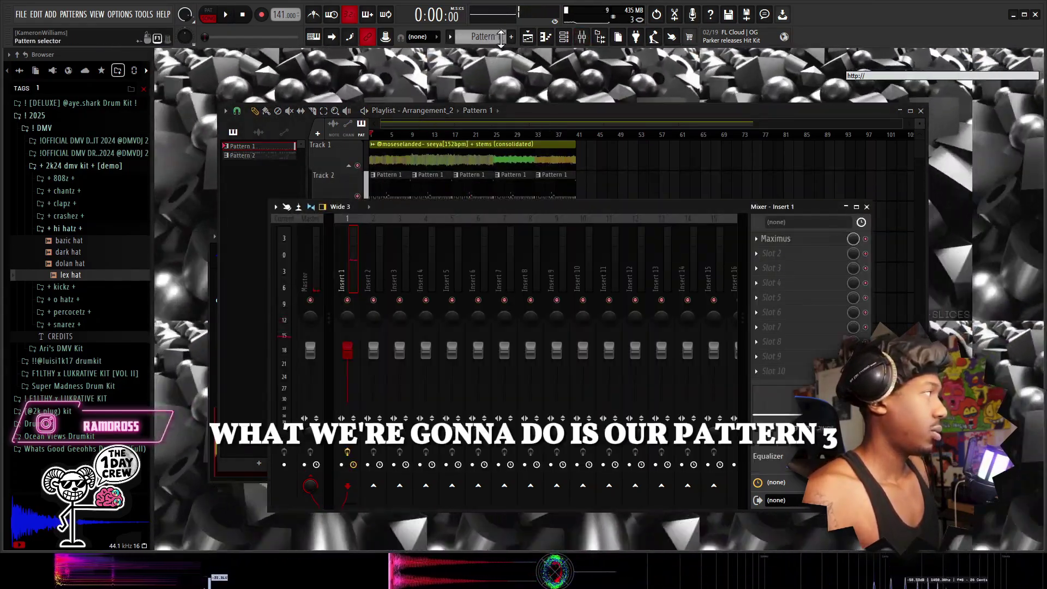
left_click(528, 38)
left_click(511, 37)
key("F6")
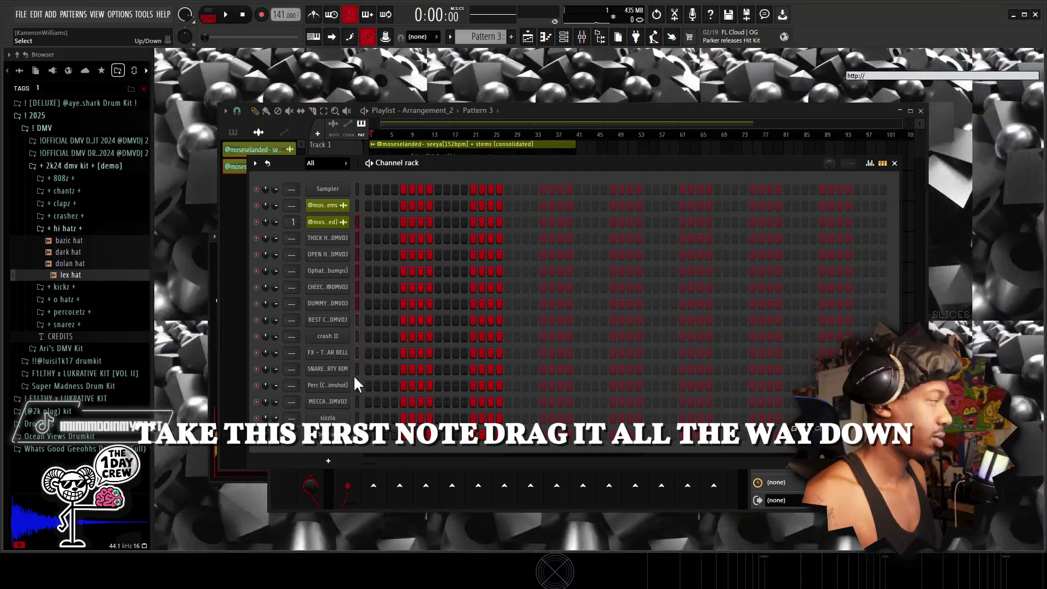
Link the melody, drum and 808 channels to individual mixer tracks starting at Insert 1.
key("F6")
key("F9")
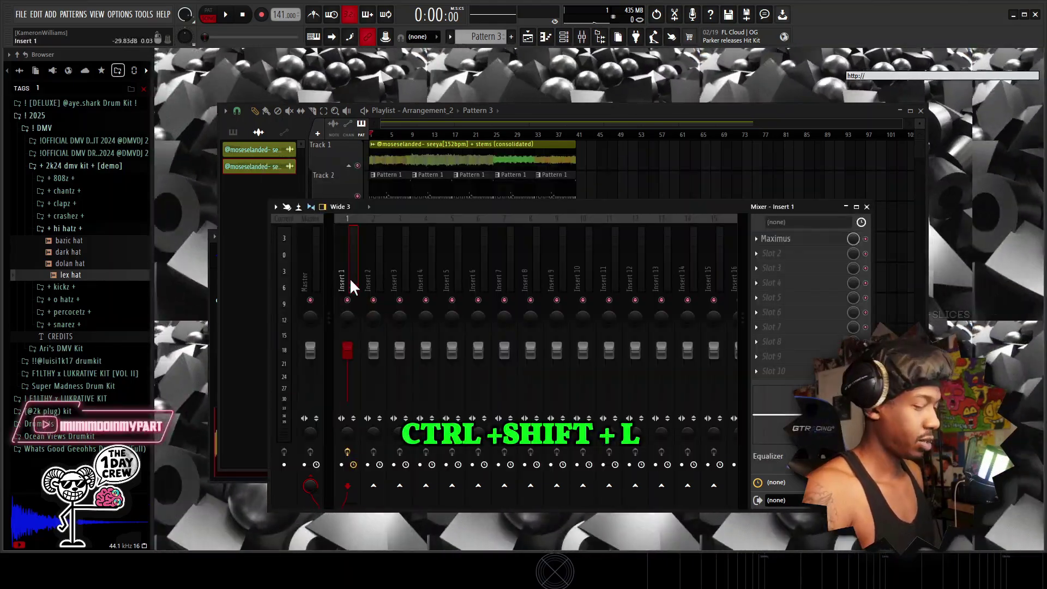
key("ctrl+shift+l")
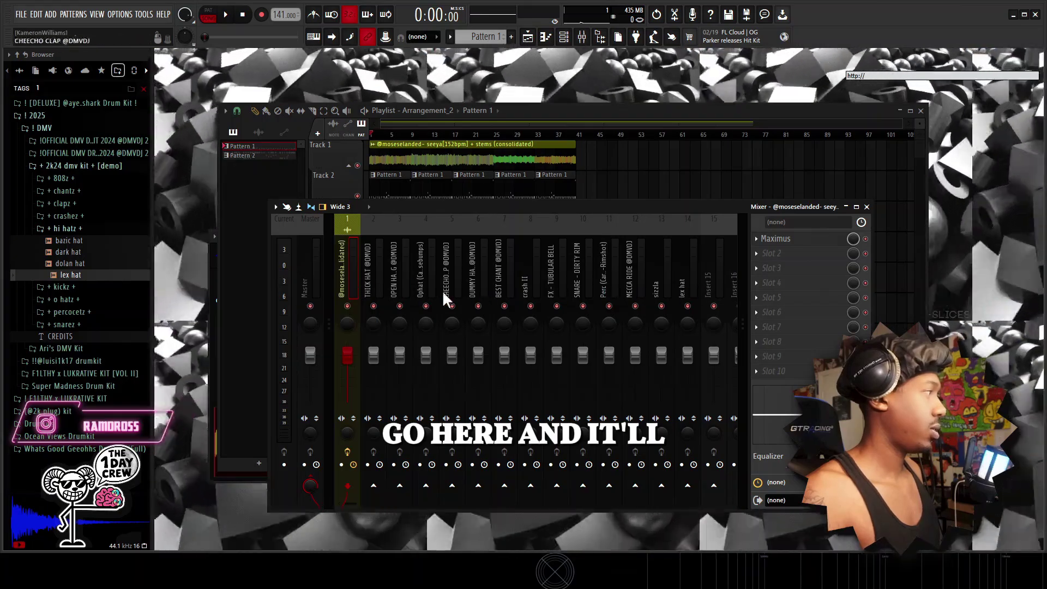
Solo the melody's mixer track and lower its volume to -3.5 dB during playback.
key("space")
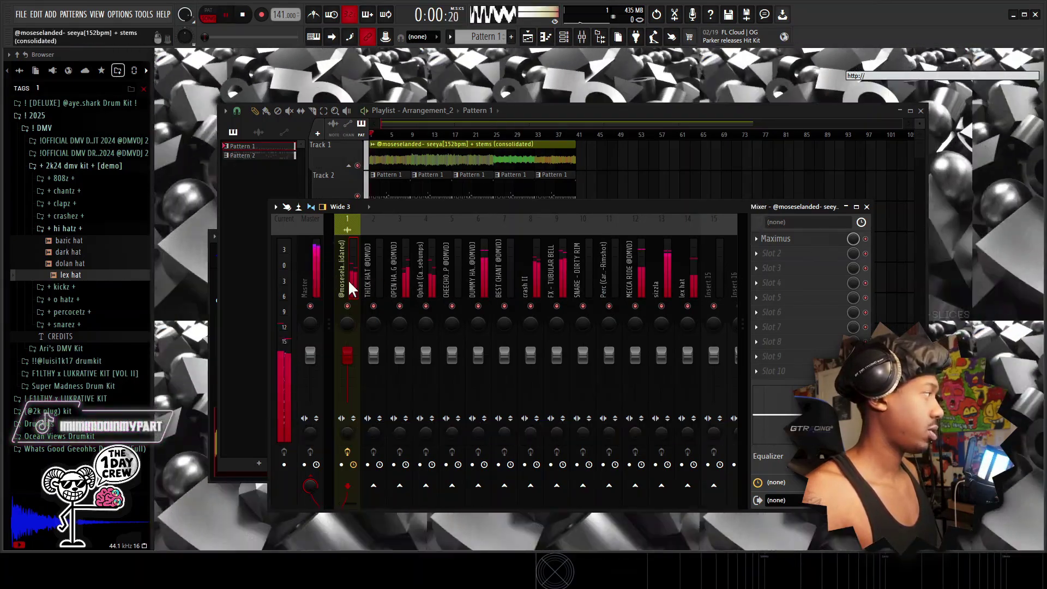
right_click(348, 307)
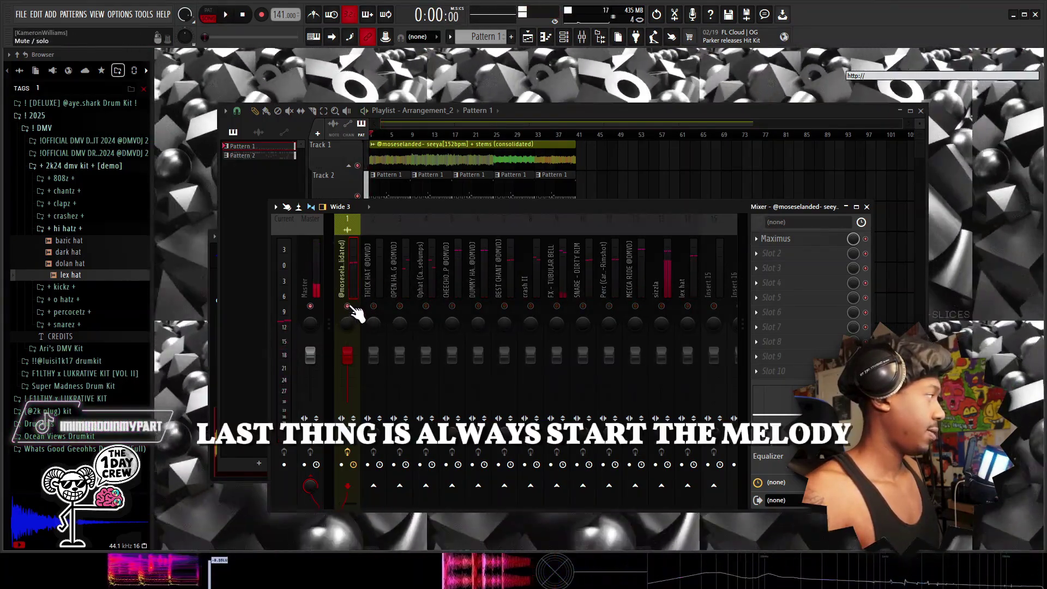
left_click_drag(353, 362, 353, 364)
key("space")
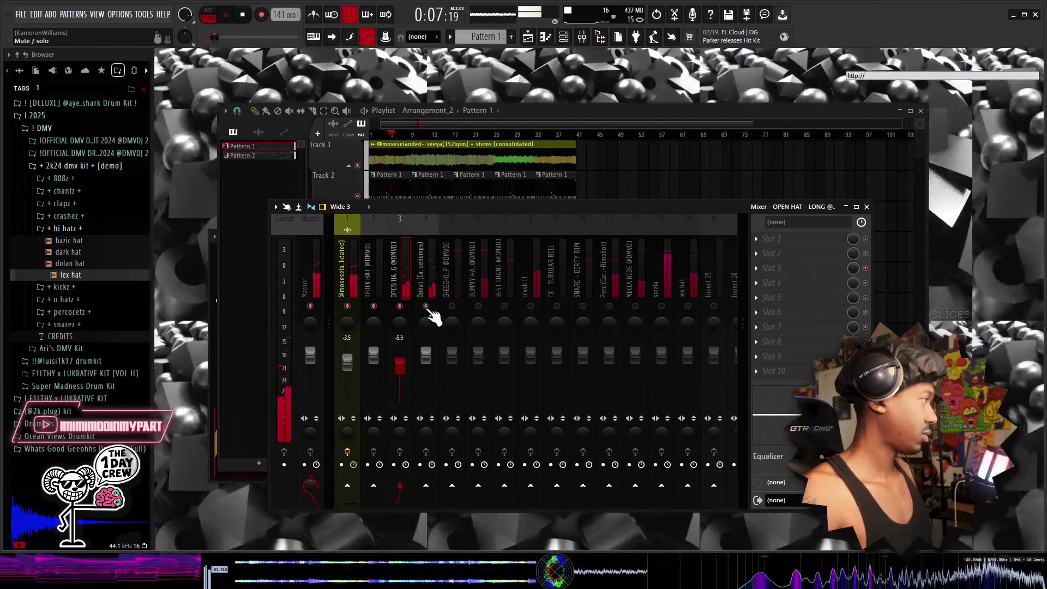
Balance the mixer levels: OPEN HAT at -4.1 dB, Ophat at -6.8 dB and CHEECHO CLAP at -2.8 dB.
left_click_drag(428, 356, 400, 363)
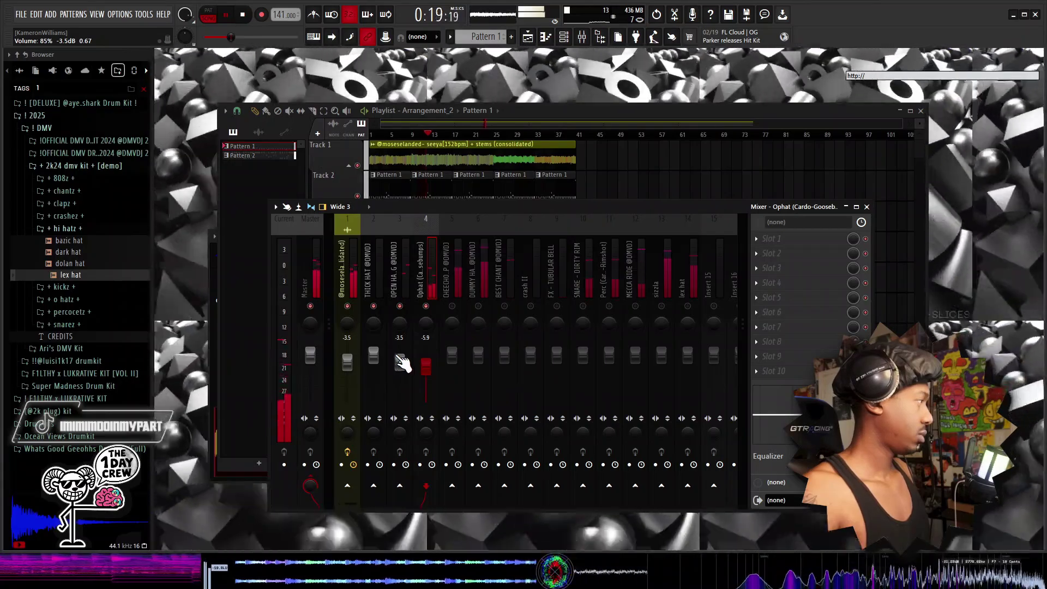
left_click_drag(403, 363, 402, 364)
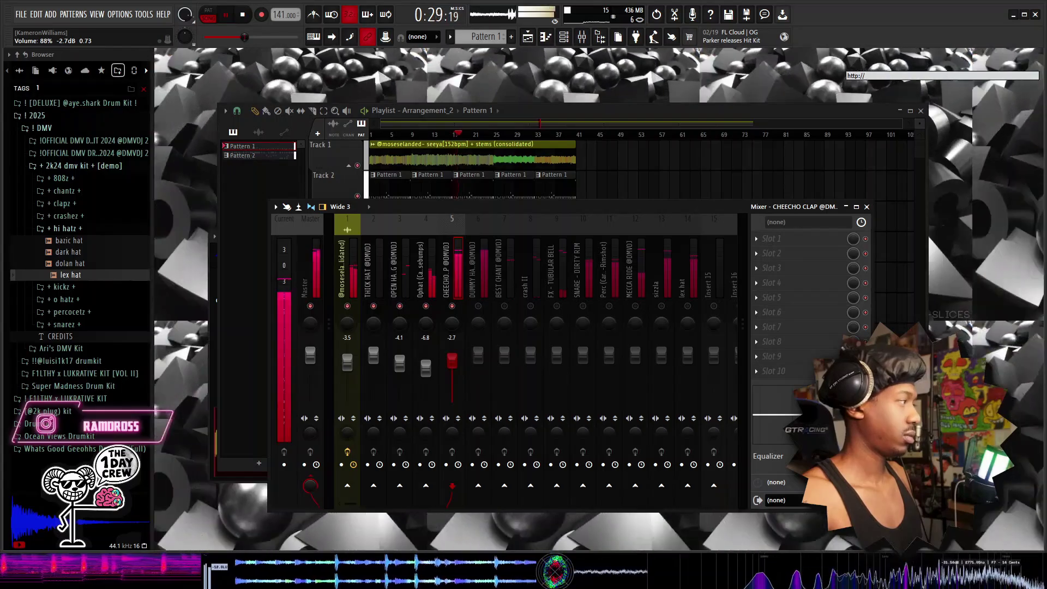
left_click(348, 362)
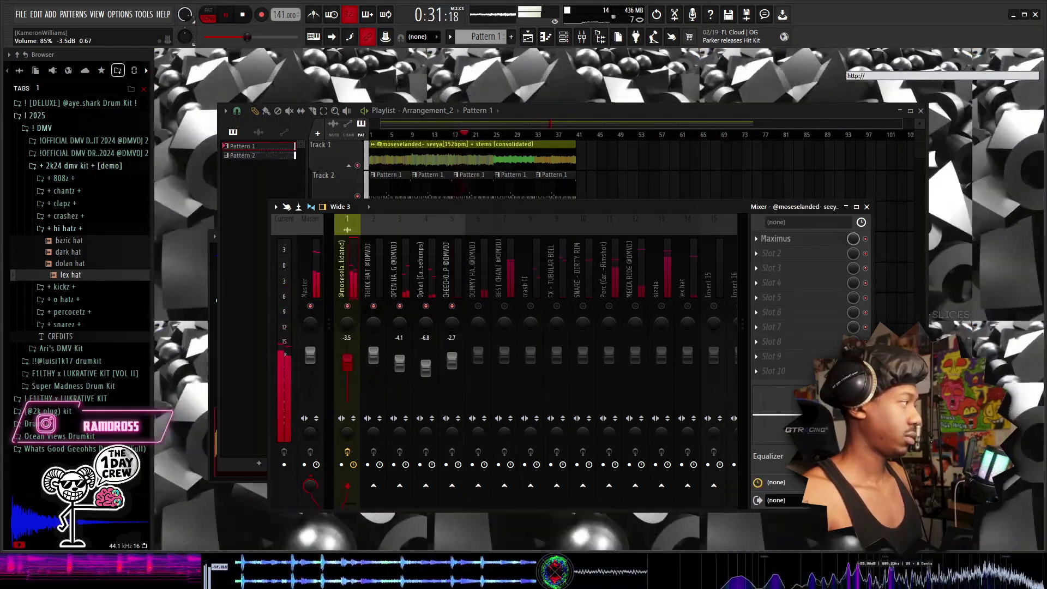
left_click(452, 361)
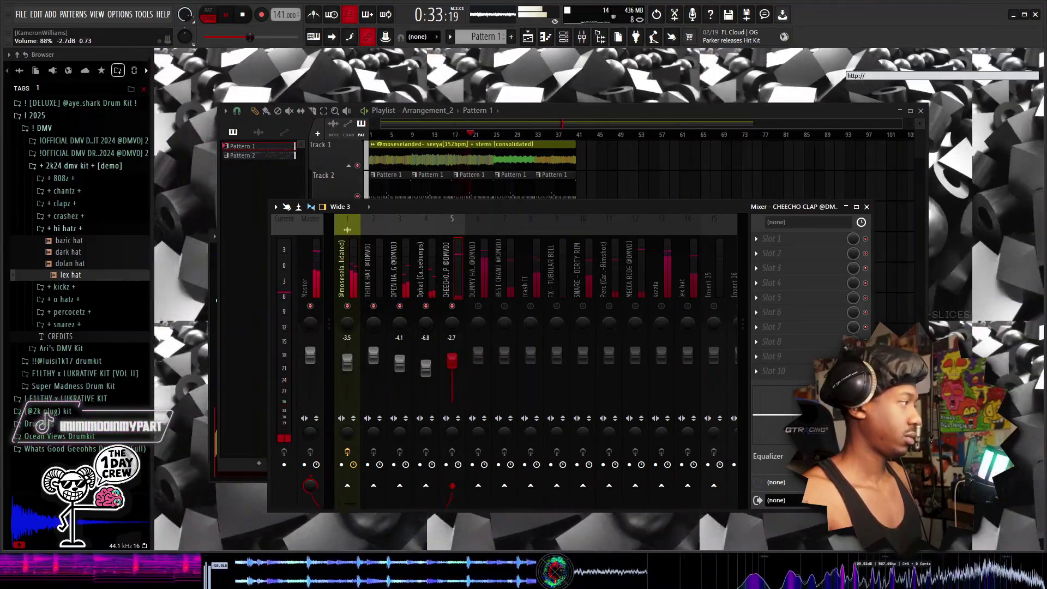
left_click_drag(452, 361, 452, 361)
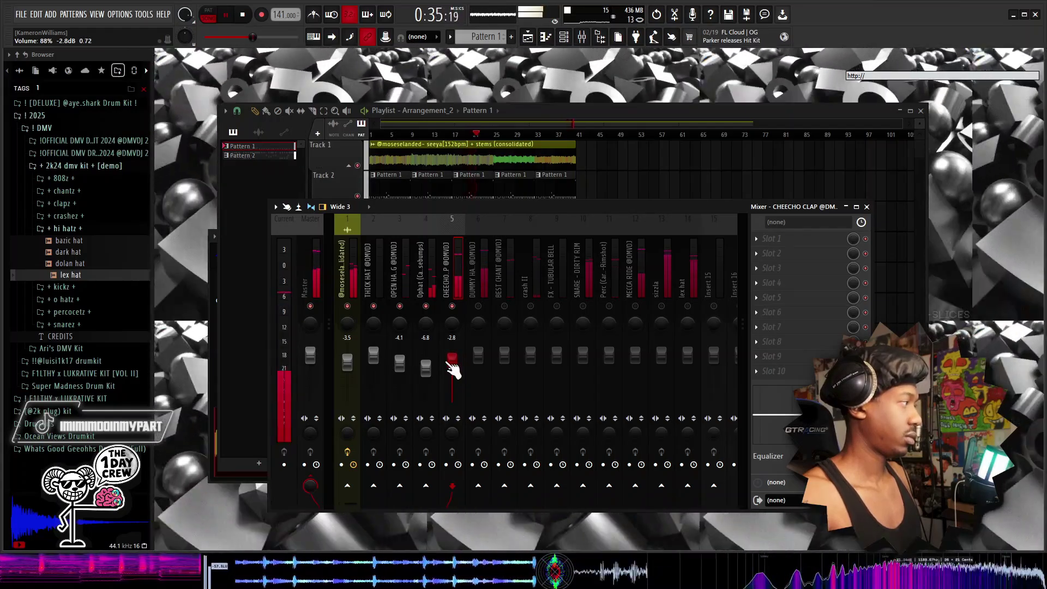
Unmute the DUMMY HARD KICK mixer track and make the kick and the sizzla track mono with stereo separation.
left_click(478, 306)
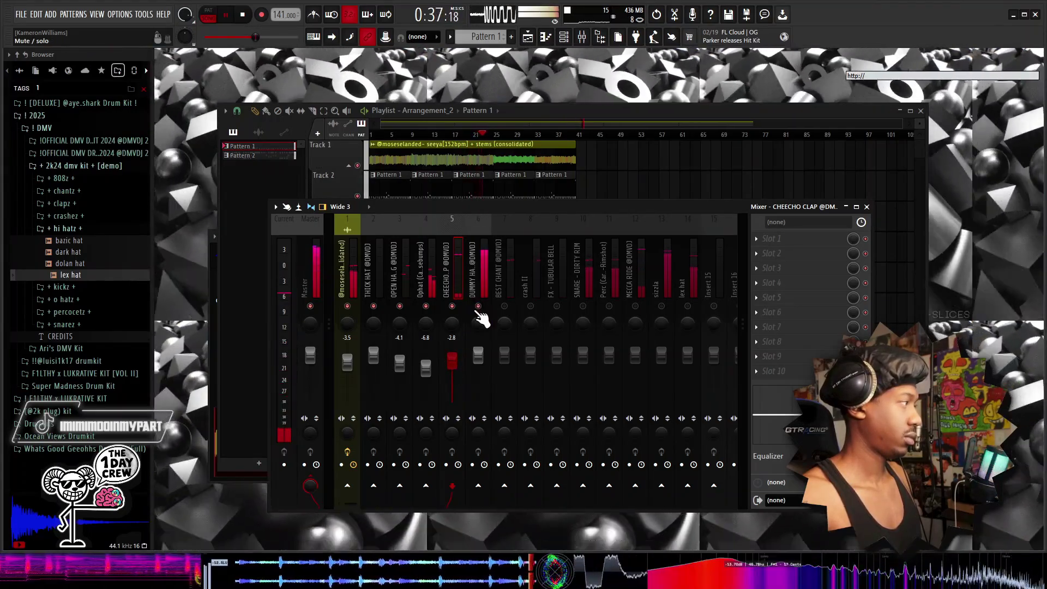
key("space")
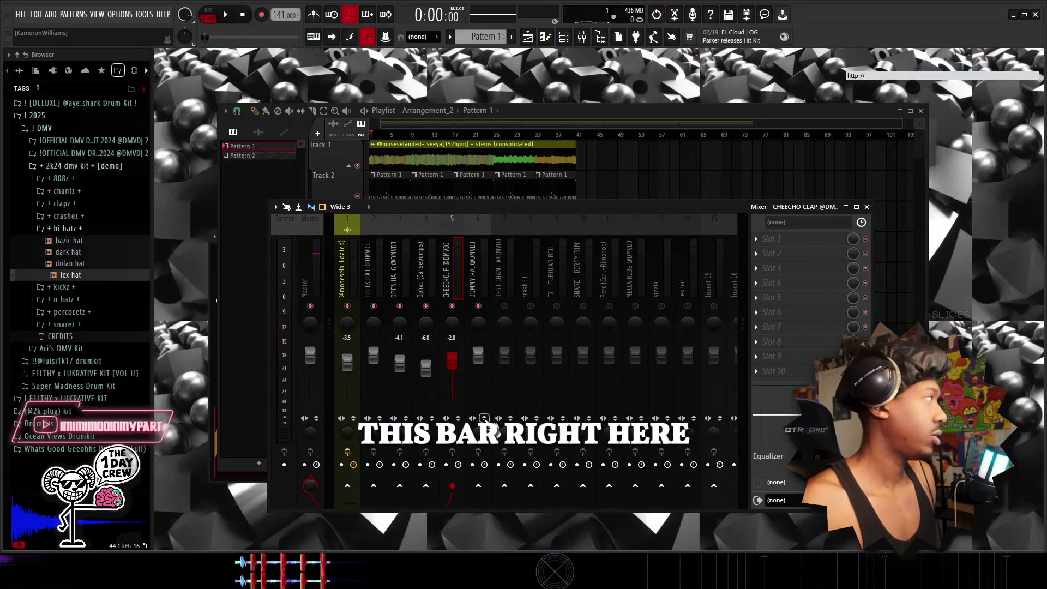
left_click(484, 418)
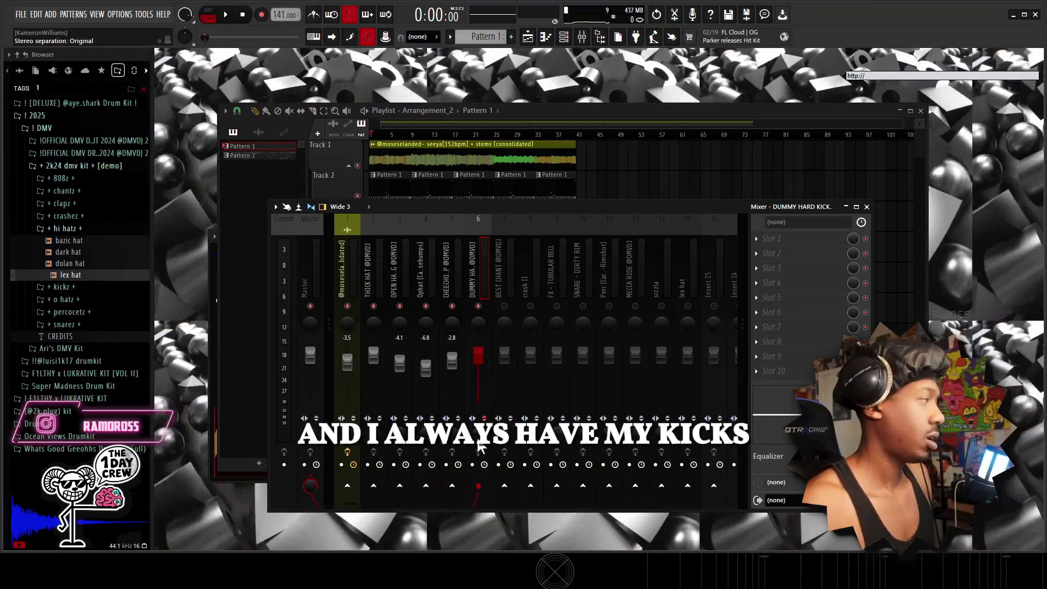
left_click(662, 431)
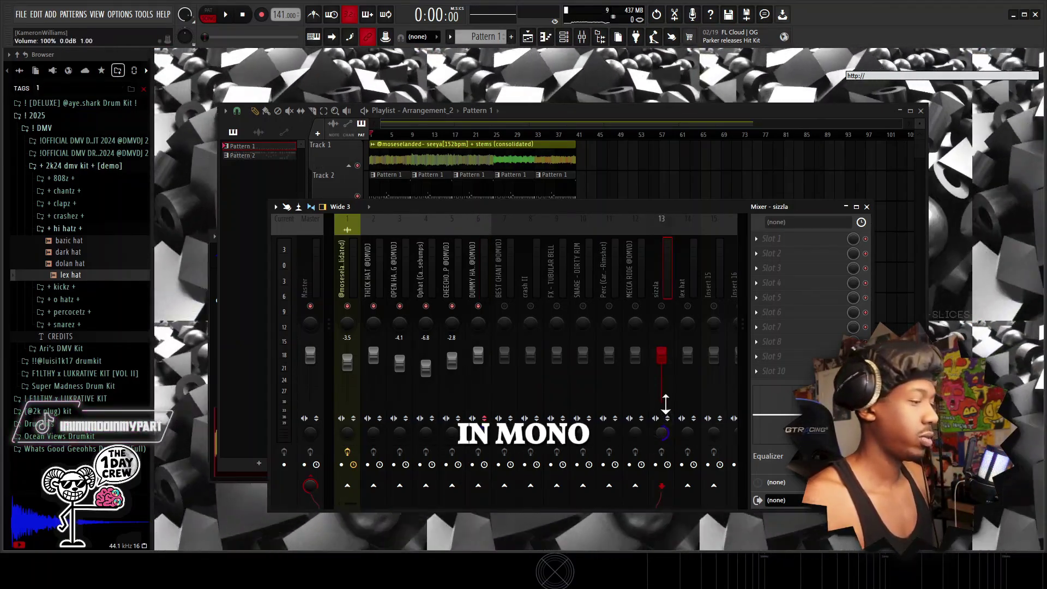
Lower the DUMMY HARD KICK mixer track to -4.2 dB while listening to the mix.
left_click_drag(478, 355, 486, 370)
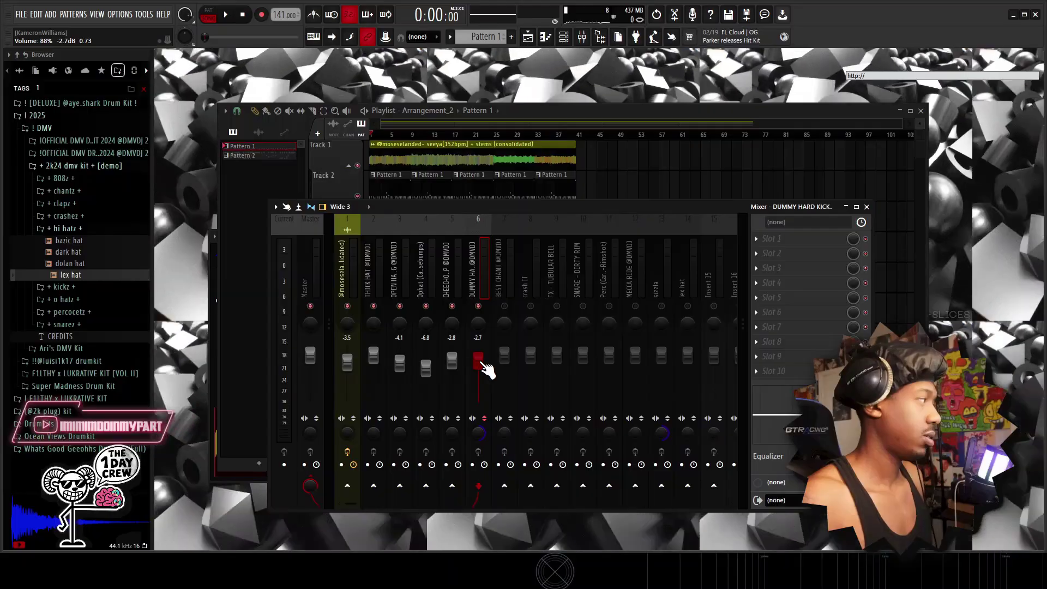
key("space")
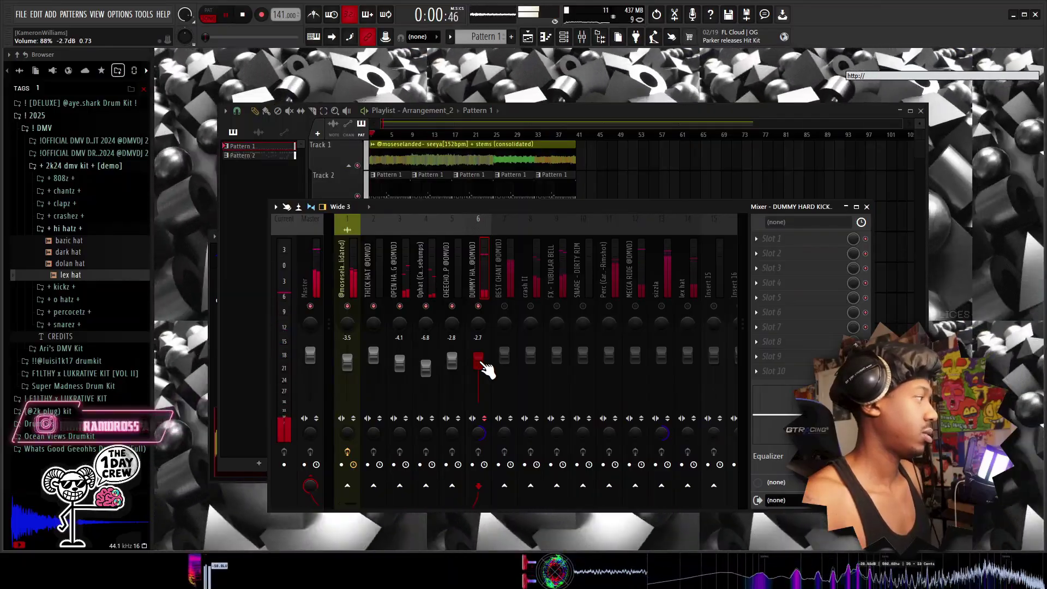
left_click_drag(486, 370, 478, 364)
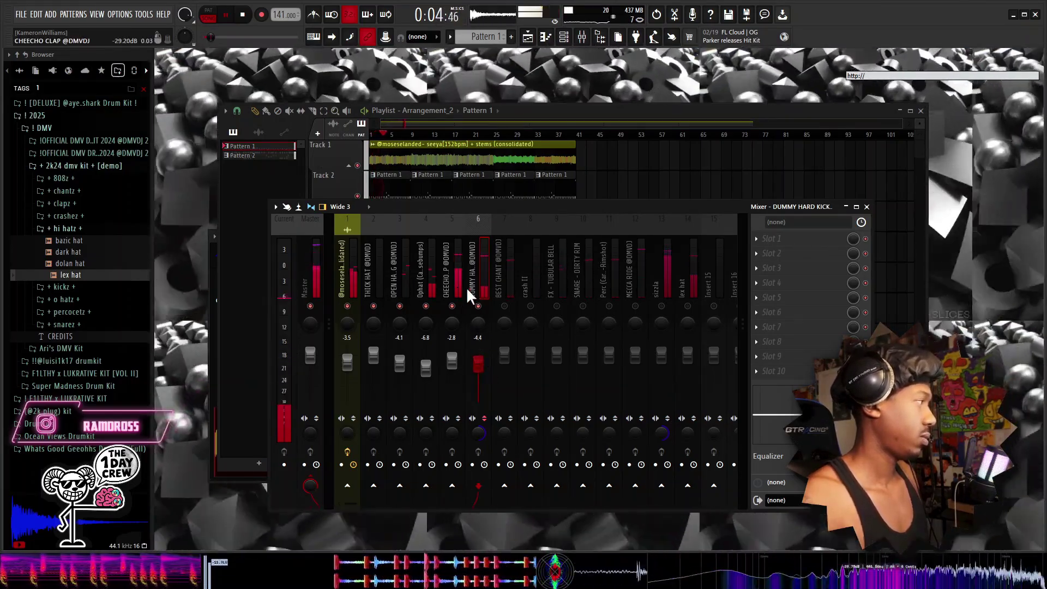
left_click_drag(479, 365, 506, 361)
Bring in the BEST CHANT and crash II mixer tracks, setting them to -6.2 dB and -2.8 dB.
left_click(505, 306)
key("space")
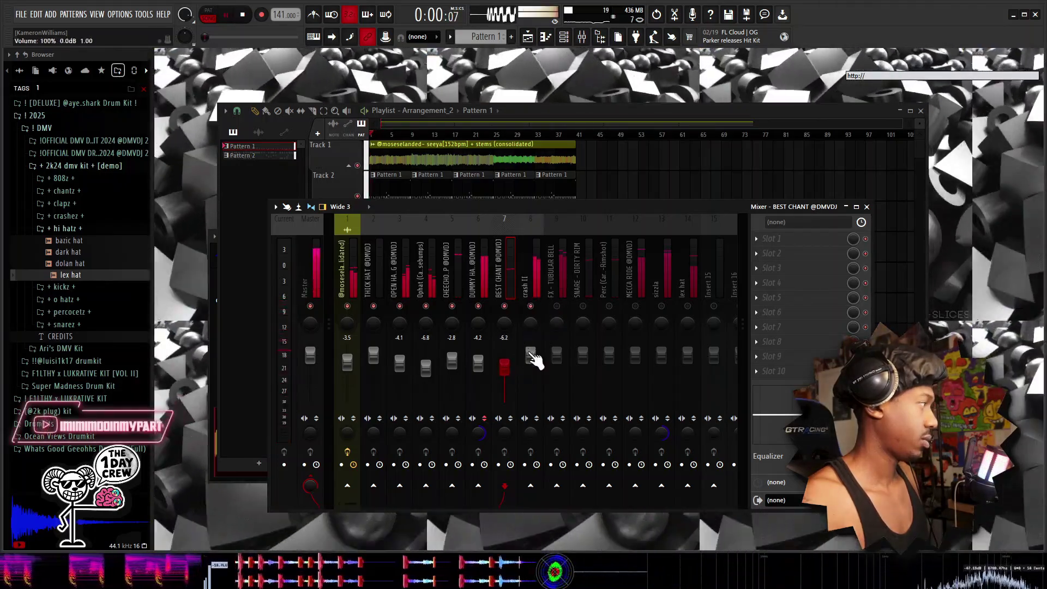
left_click_drag(530, 354, 557, 359)
Unmute and level the tubular bell at -3.4 dB, dirty rim snare at -2.1 dB, rimshot perc at -6.1 dB and MECCA RIDE at -2.4 dB.
left_click(557, 306)
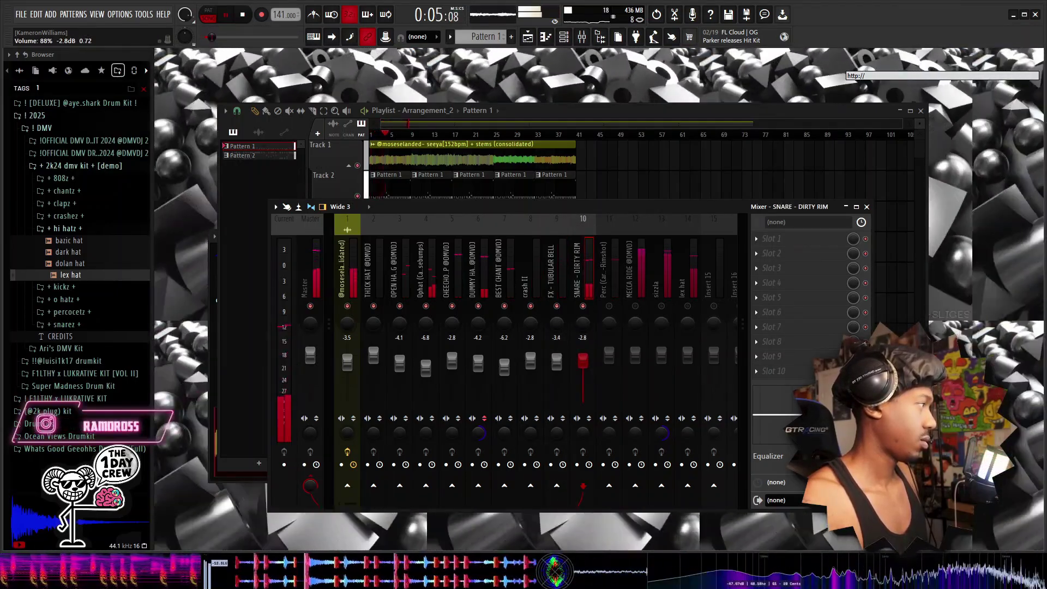
left_click(610, 307)
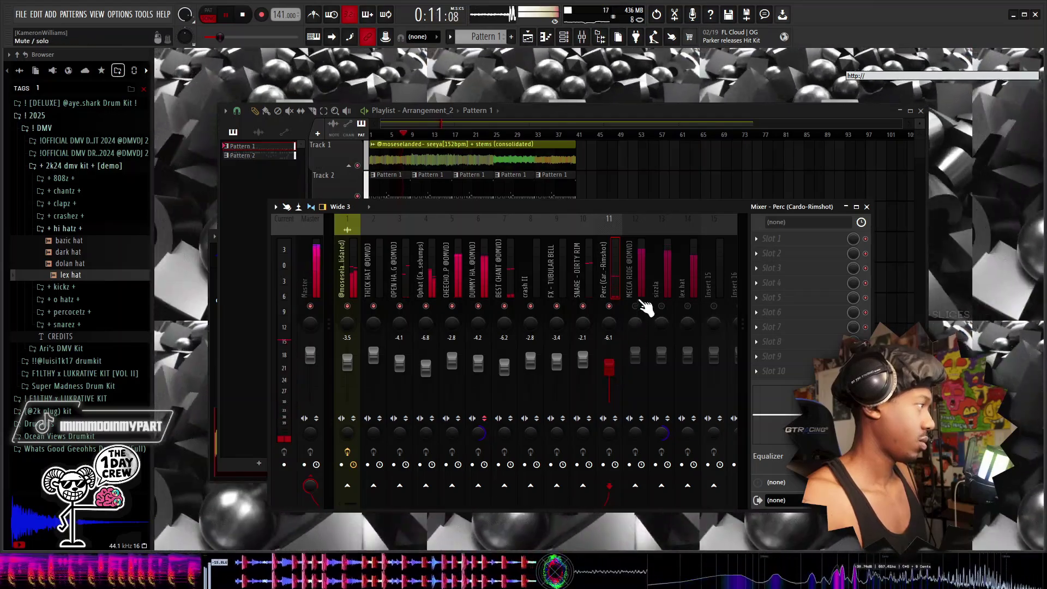
left_click(635, 307)
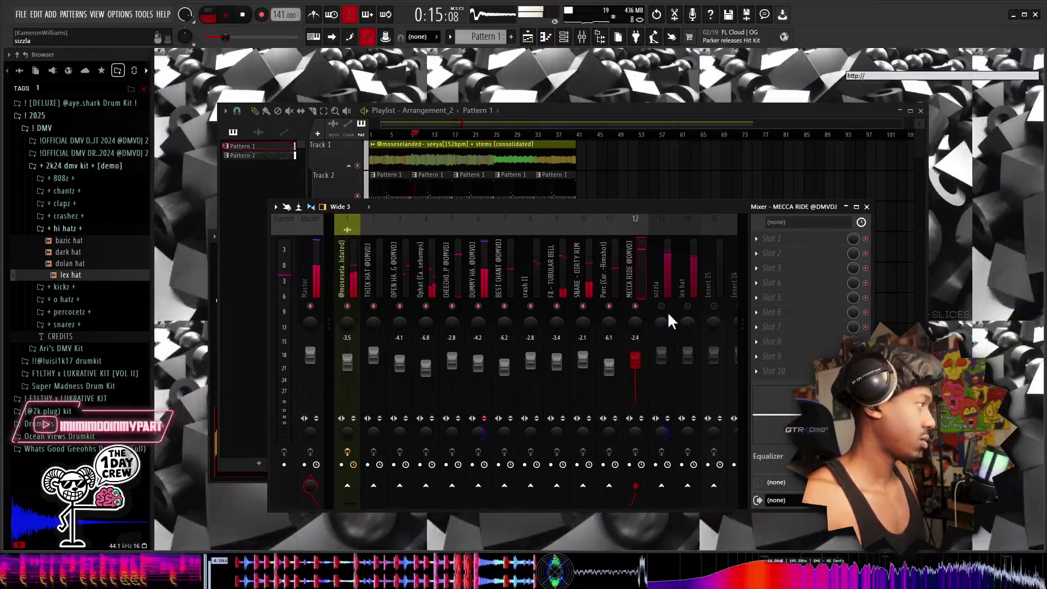
Unmute the sizzla and lex hat mixer tracks, lowering sizzla to -3.5 dB and lex hat to -5.9 dB.
left_click(661, 307)
left_click_drag(662, 352, 662, 355)
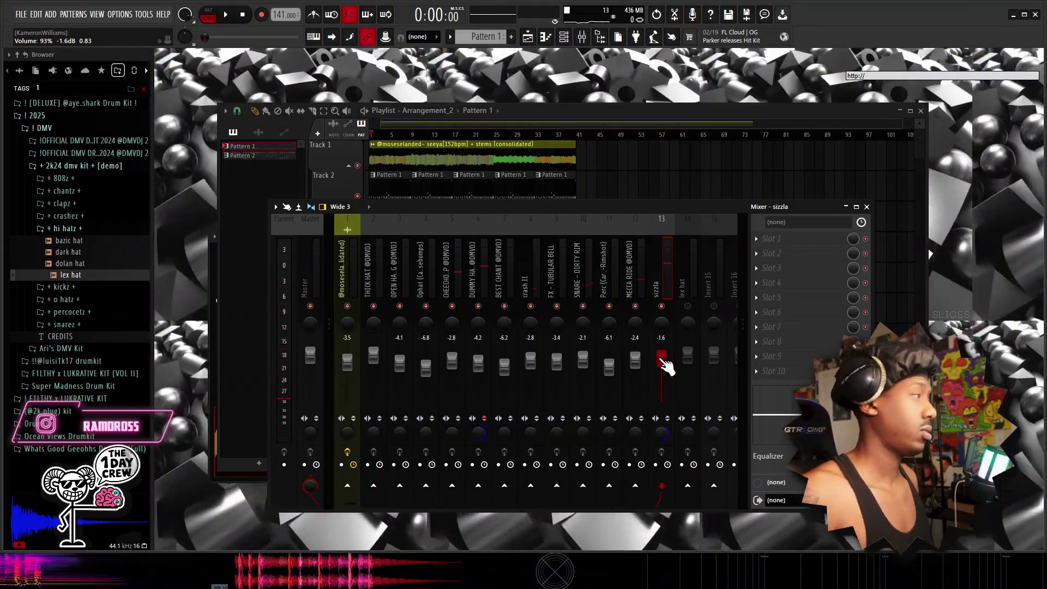
key("space")
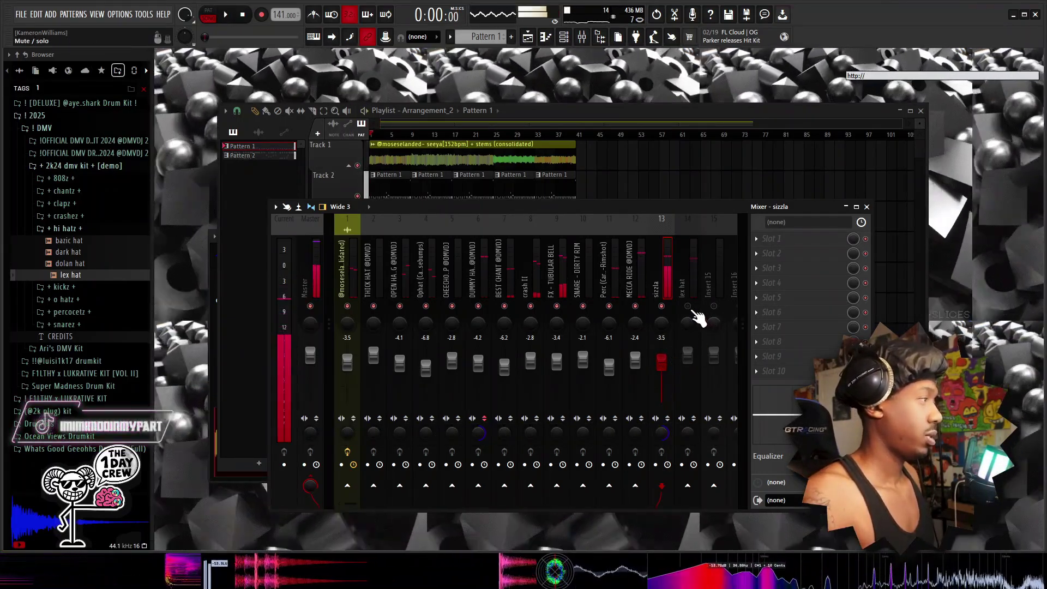
left_click_drag(688, 354, 688, 358)
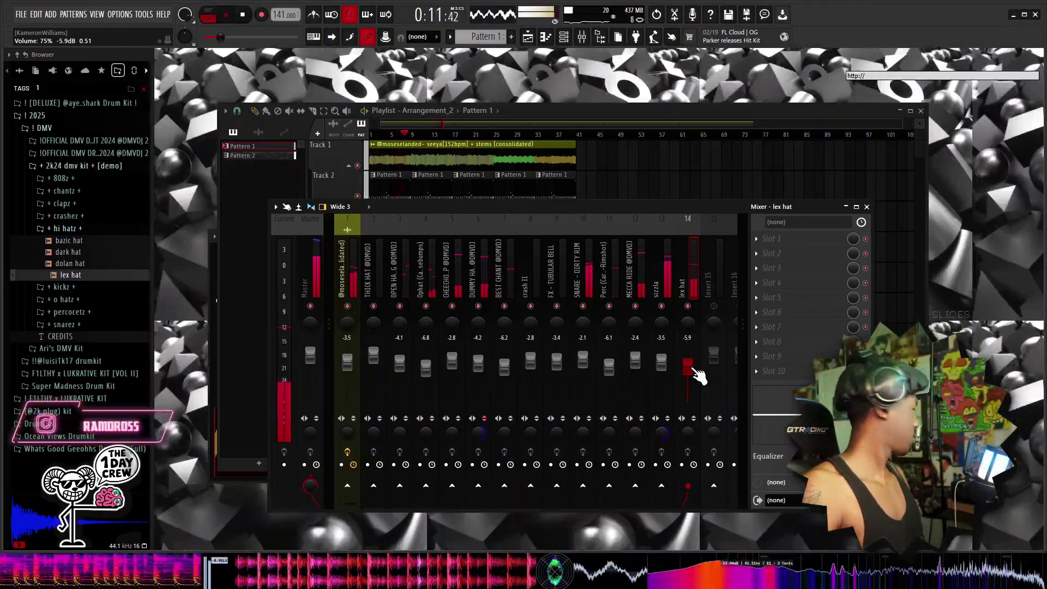
key("space")
Split Pattern 1 by channel in the playlist's pattern list.
key("F9")
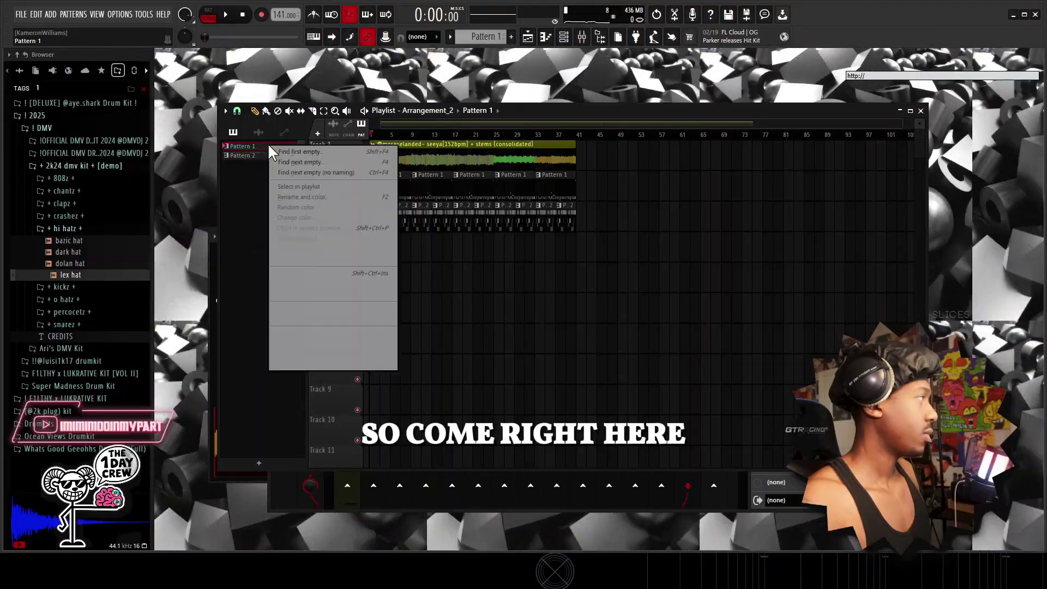
left_click(332, 333)
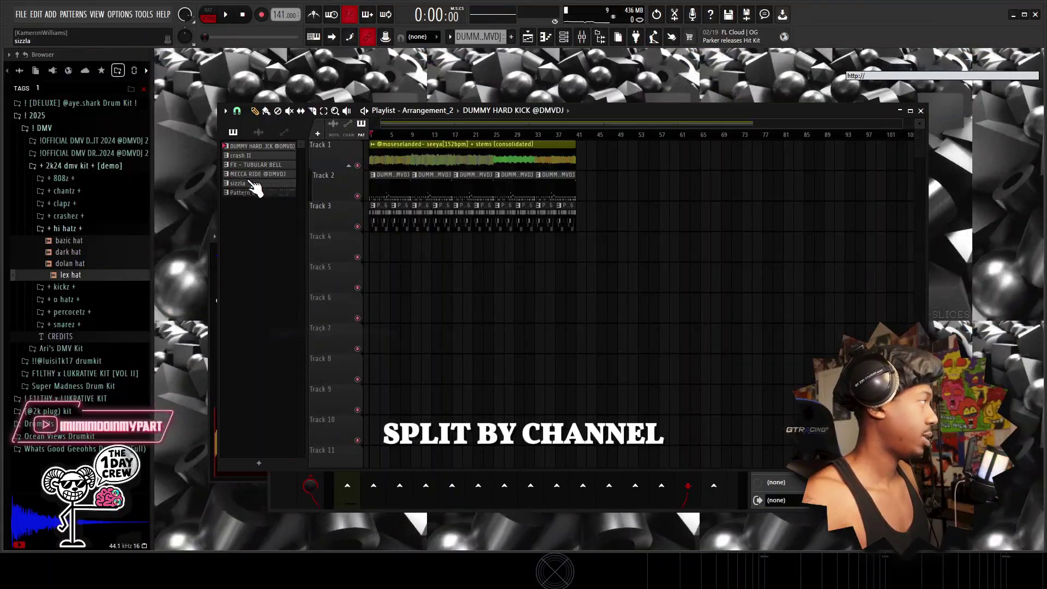
Delete the combined pattern clips from Tracks 2 and 3 and place all the split channel patterns on separate tracks from bar 1.
key("Delete")
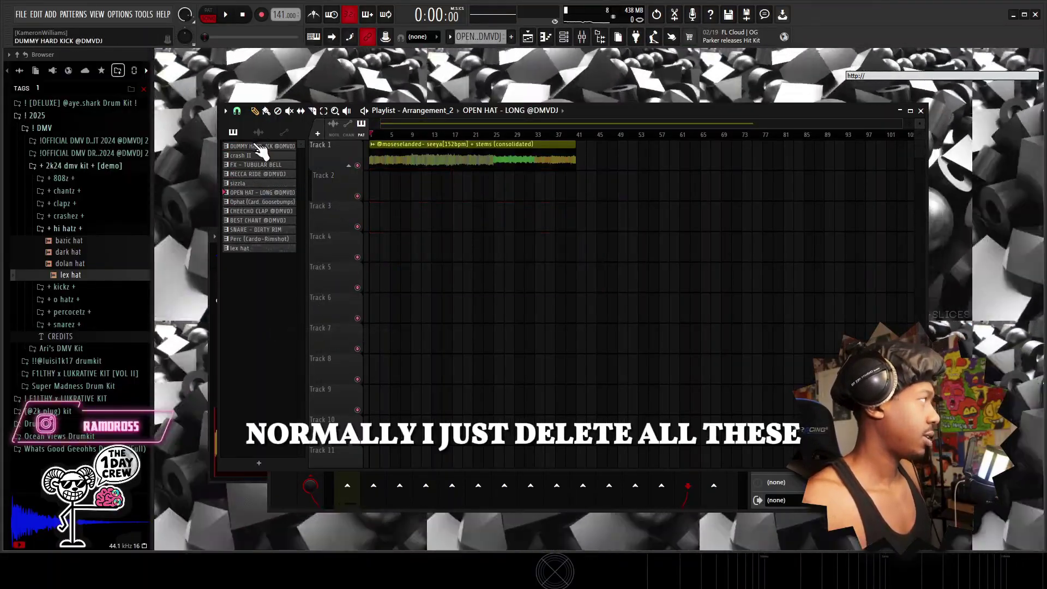
left_click(257, 147)
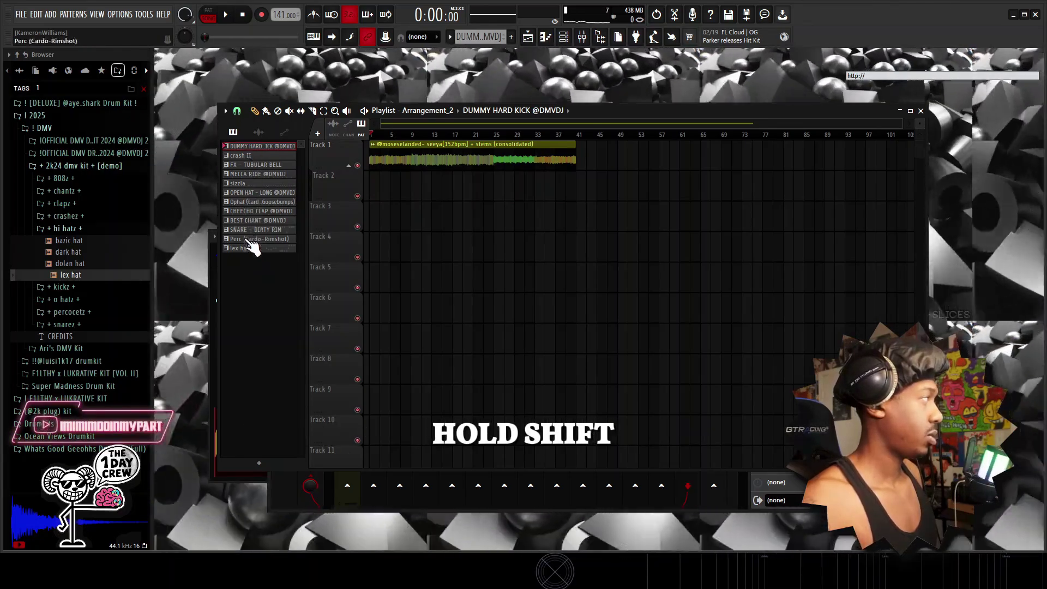
left_click(248, 249, "shift")
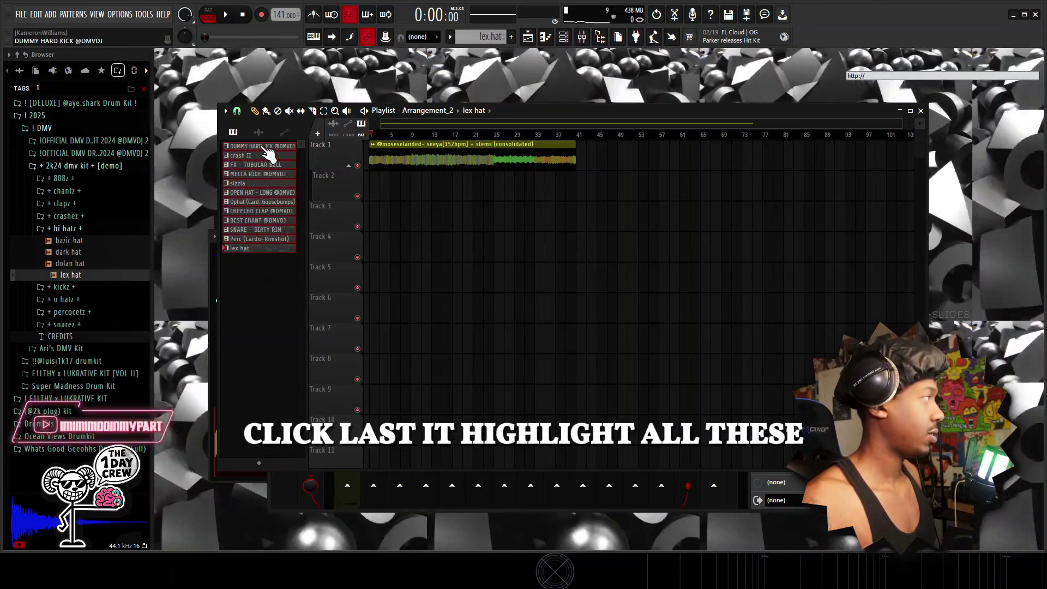
left_click_drag(266, 158, 372, 177)
scroll(428, 155, "down", 6)
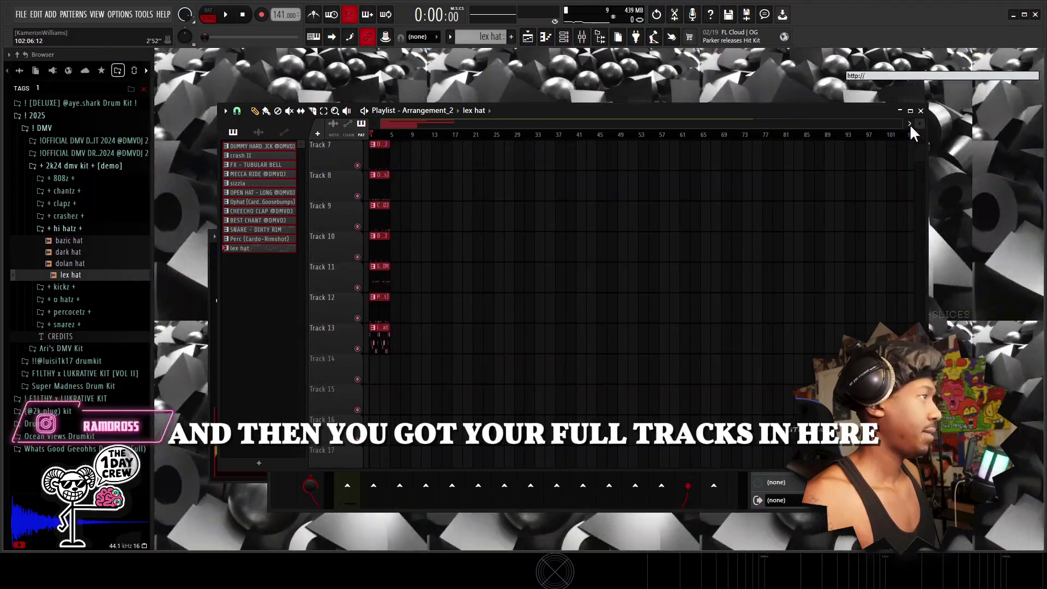
left_click_drag(919, 124, 919, 139)
scroll(543, 302, "up", 6)
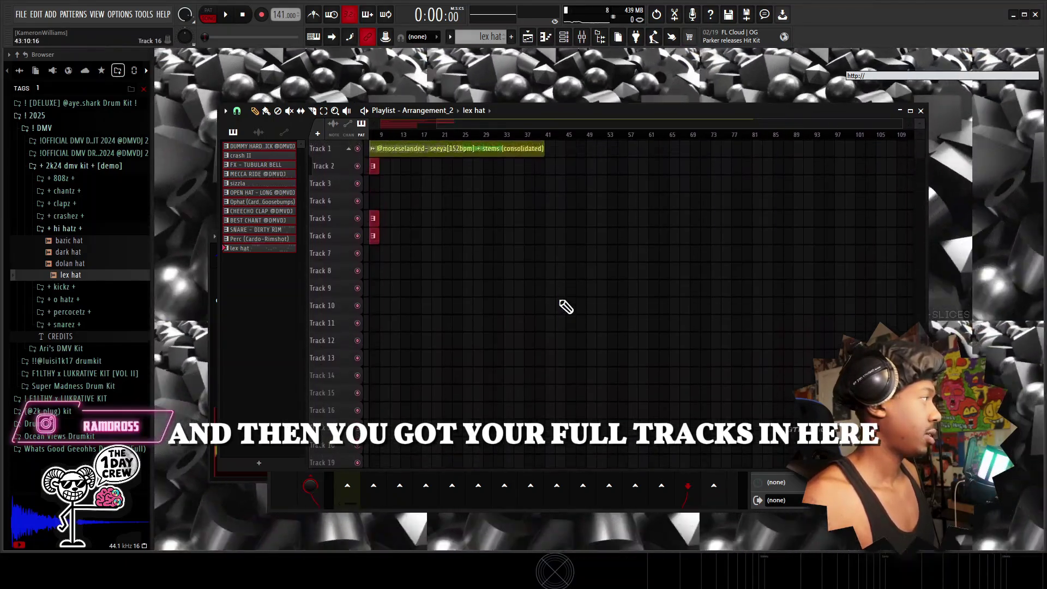
scroll(543, 302, "up", 4)
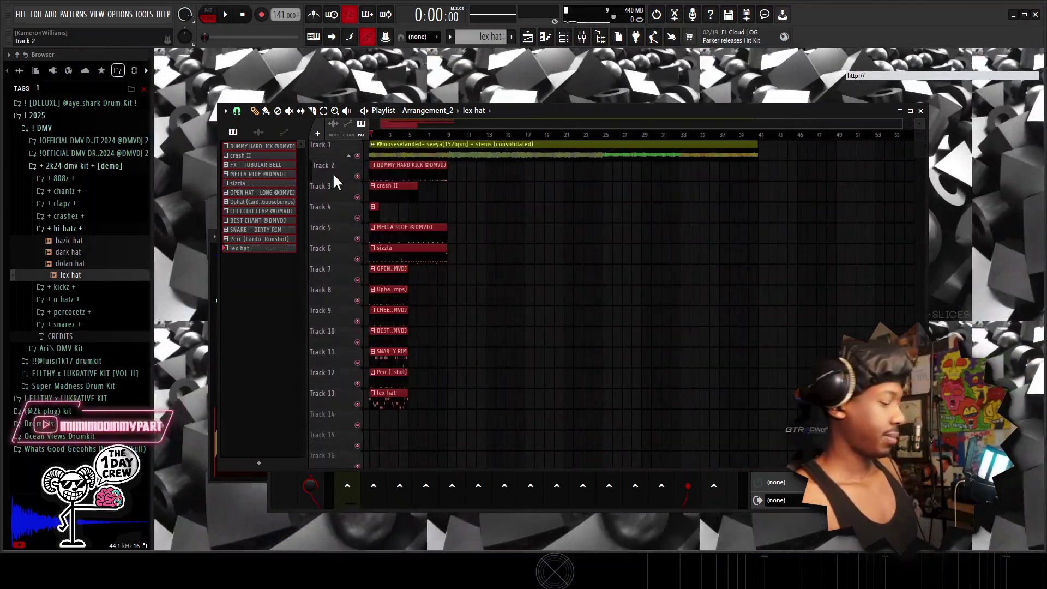
Repeat the drum clips out to bar 41, filling the four-bar gaps on Tracks 7 to 13 and clearing the intro bars.
key("ctrl+b")
key("ctrl+b")
key("ctrl+b")
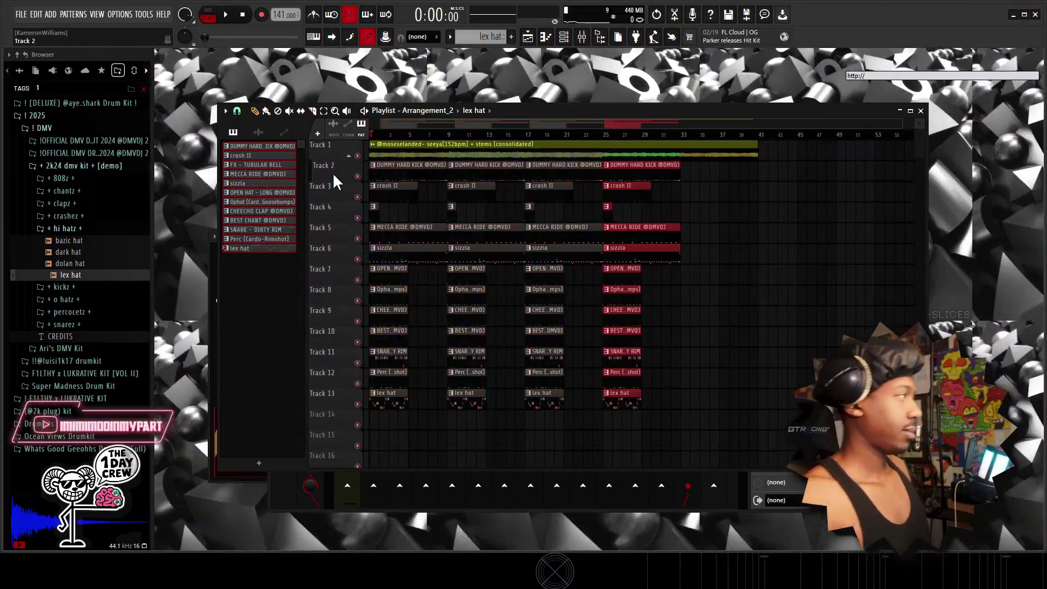
key("ctrl+b")
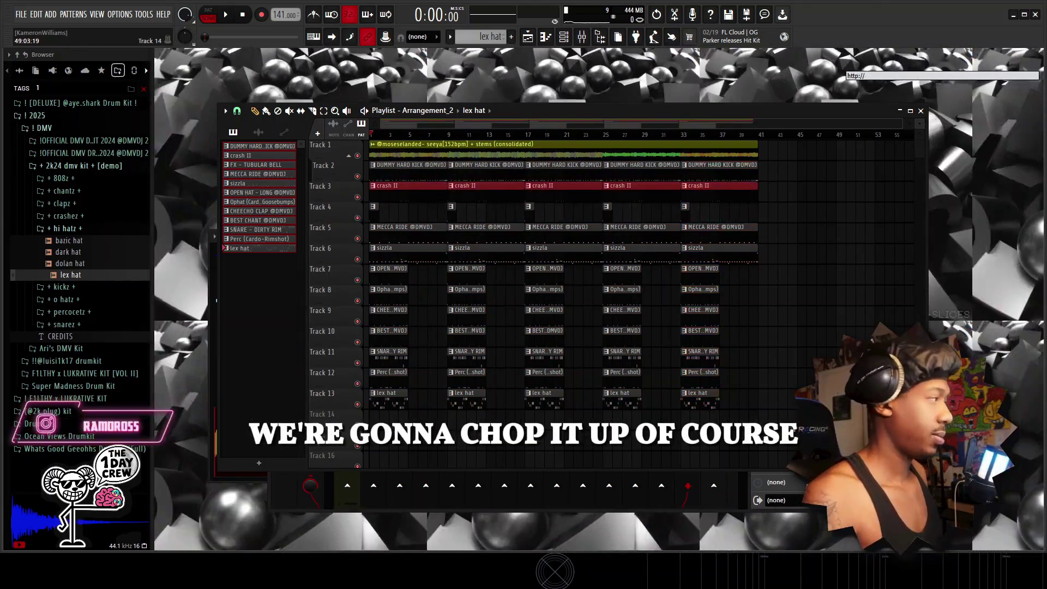
left_click_drag(823, 429, 377, 289)
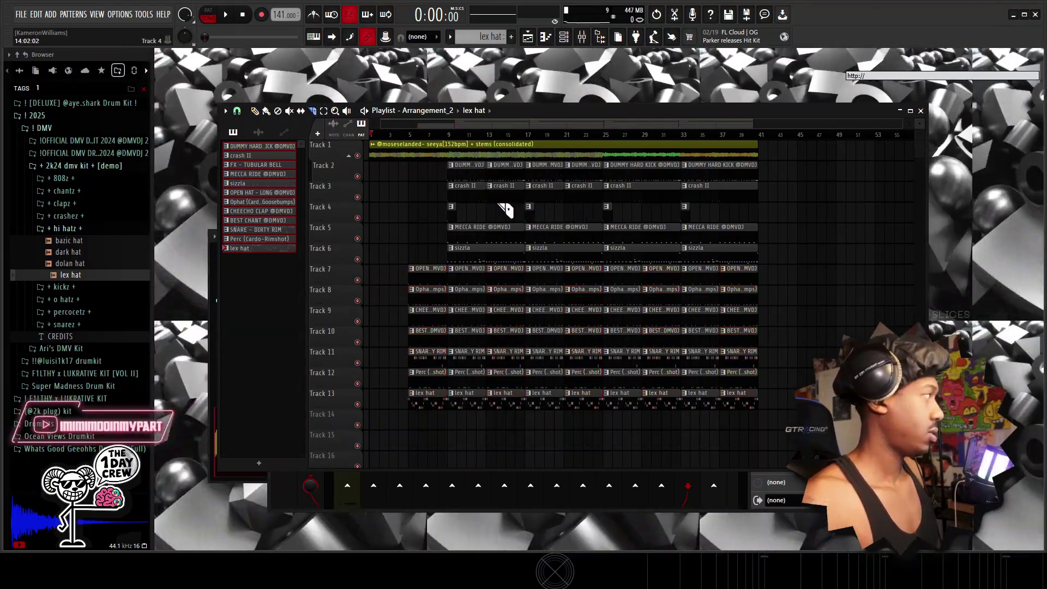
key("ctrl+z")
key("ctrl+z")
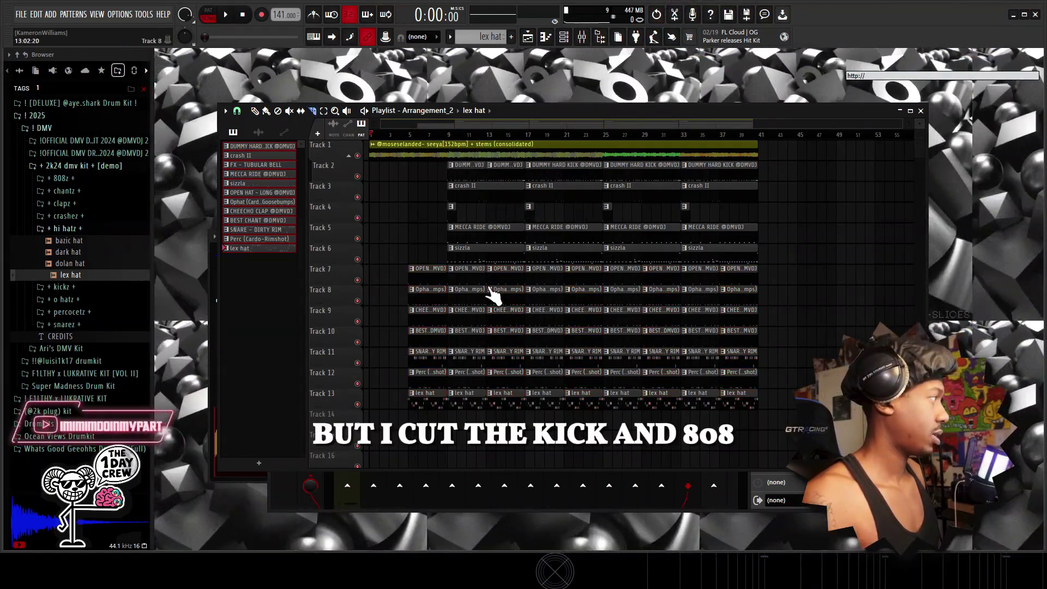
left_click_drag(489, 260, 489, 264)
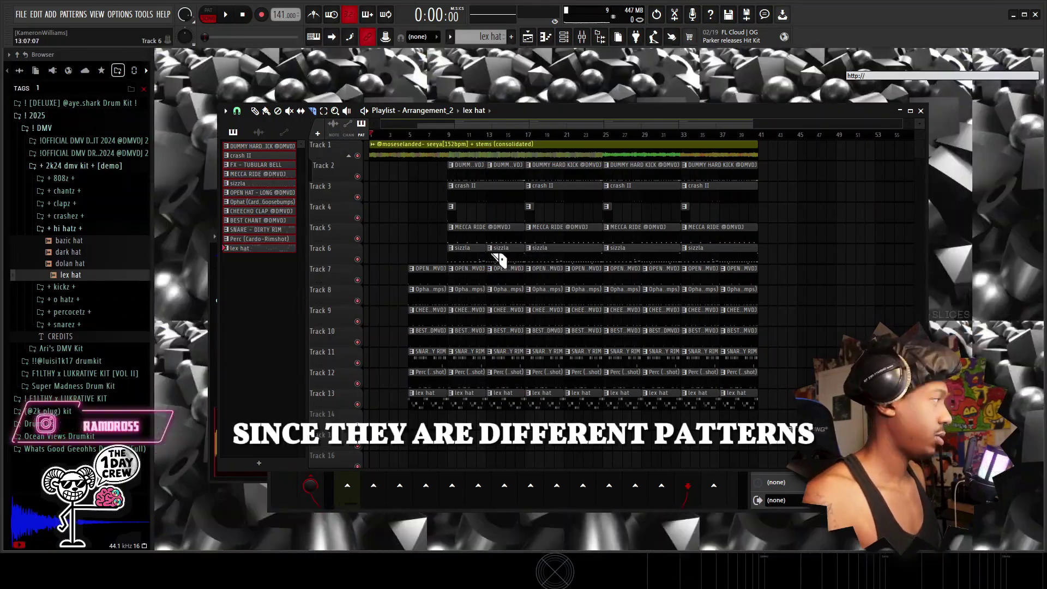
key("ctrl+z")
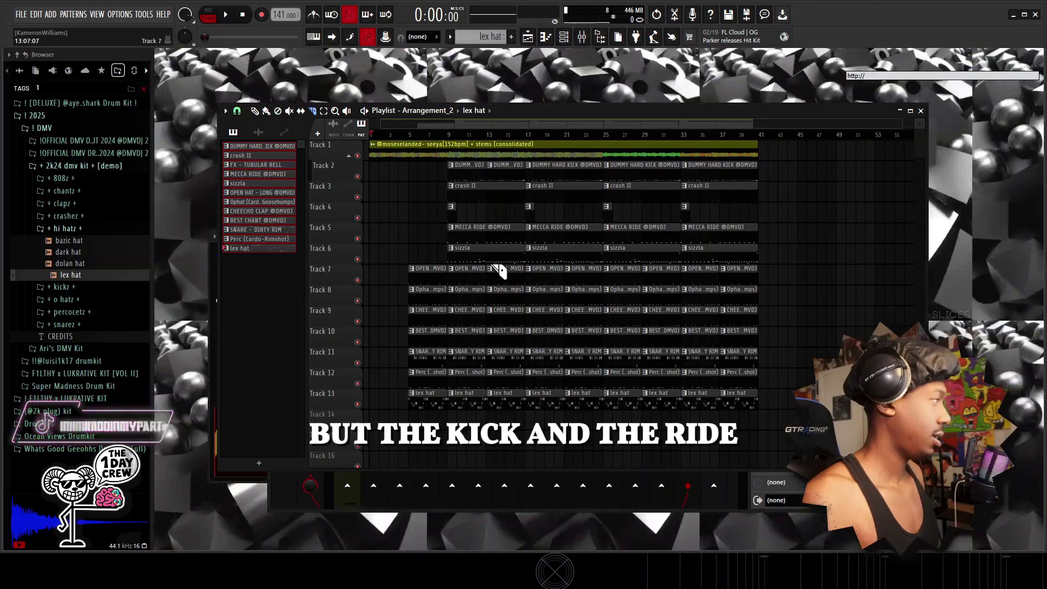
left_click_drag(486, 223, 492, 245)
key("ctrl+z")
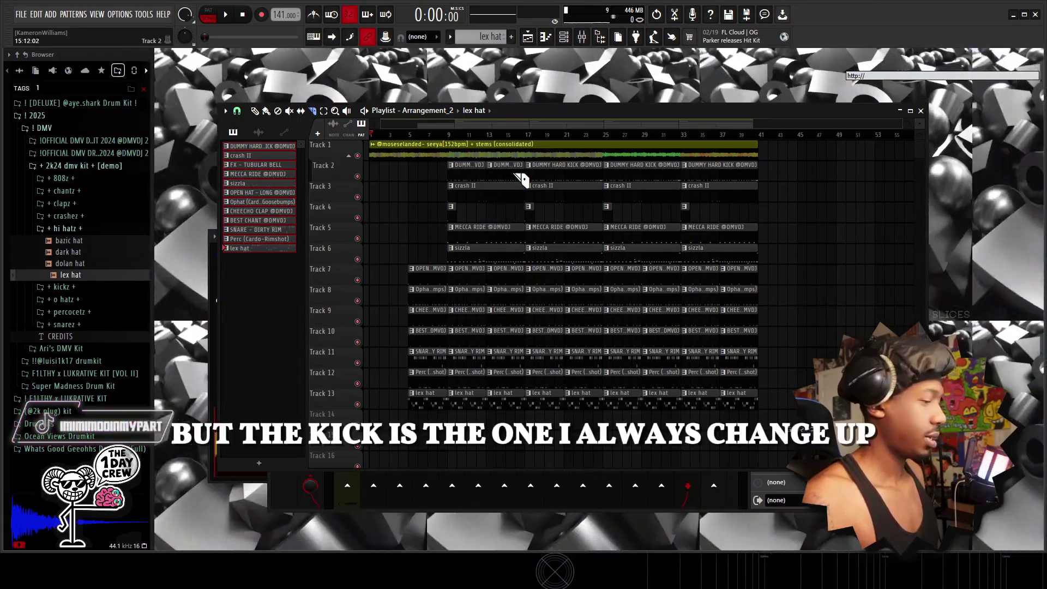
Put the kick's bar 13 half on its own Track 3, clear the remaining kick clips, and repeat the pair to bar 41.
left_click_drag(780, 431, 388, 237)
left_click_drag(478, 226, 478, 248)
right_click(693, 174)
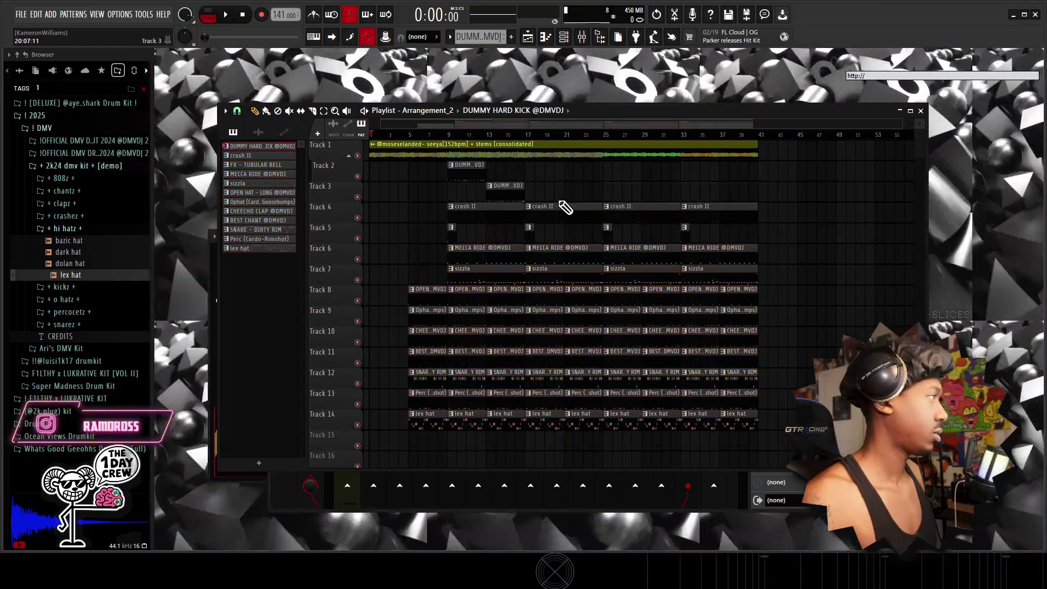
left_click_drag(557, 200, 423, 176)
key("ctrl+b")
key("ctrl+b")
key("ctrl+b")
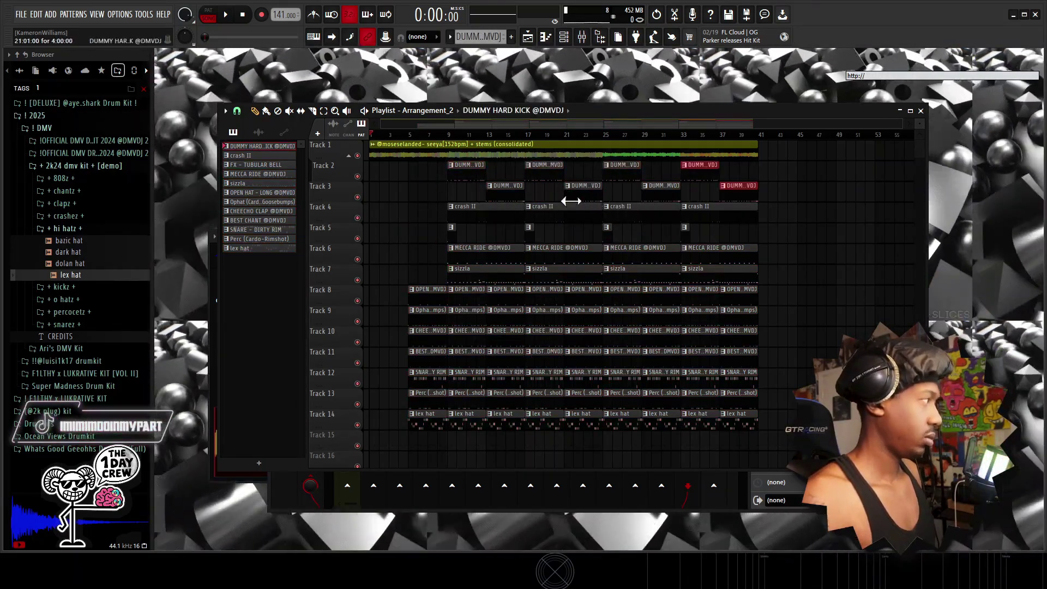
Replace the Track 3 kick clips at bars 13 and 29 with copies of the Track 2 kick clip.
left_click(490, 186)
left_click(507, 168)
right_click(505, 188)
left_click_drag(505, 162, 465, 178)
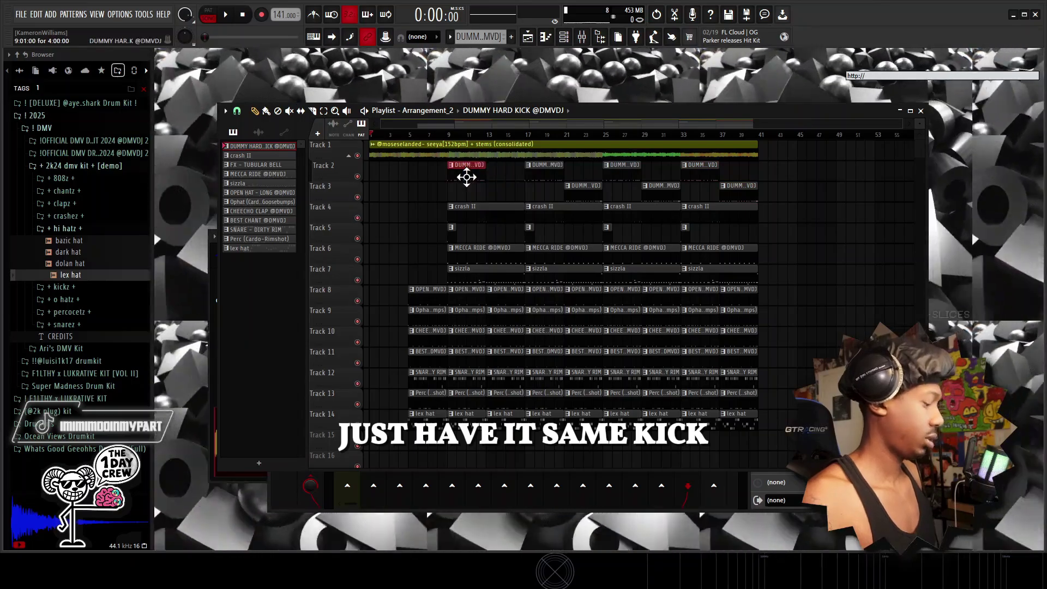
key("ctrl+b")
key("Delete")
left_click_drag(791, 193, 471, 170)
key("ctrl+b")
left_click(642, 193)
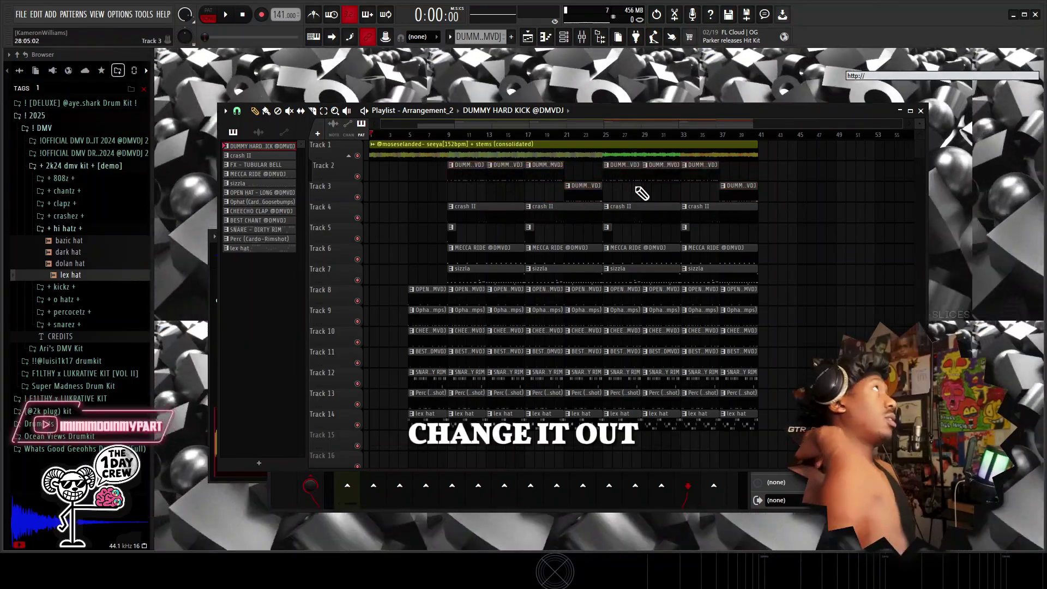
Start playback and cut the lex hat clips back so they run only from bar 17 to bar 37.
right_click(459, 423)
right_click(431, 428)
right_click(700, 424)
right_click(738, 424)
key("space")
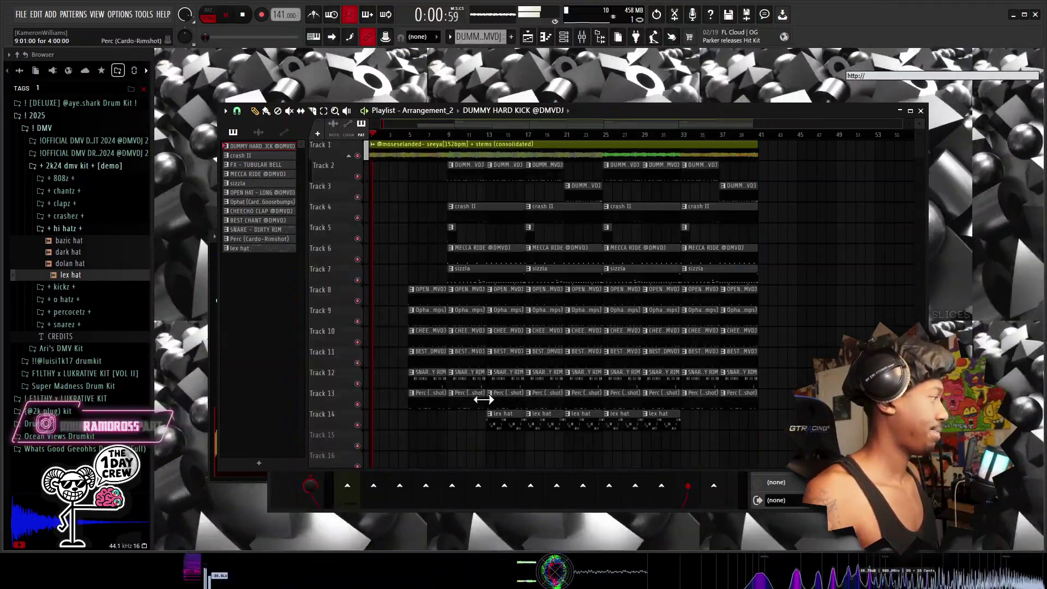
right_click(506, 427)
left_click_drag(744, 423, 658, 417)
key("ctrl+b")
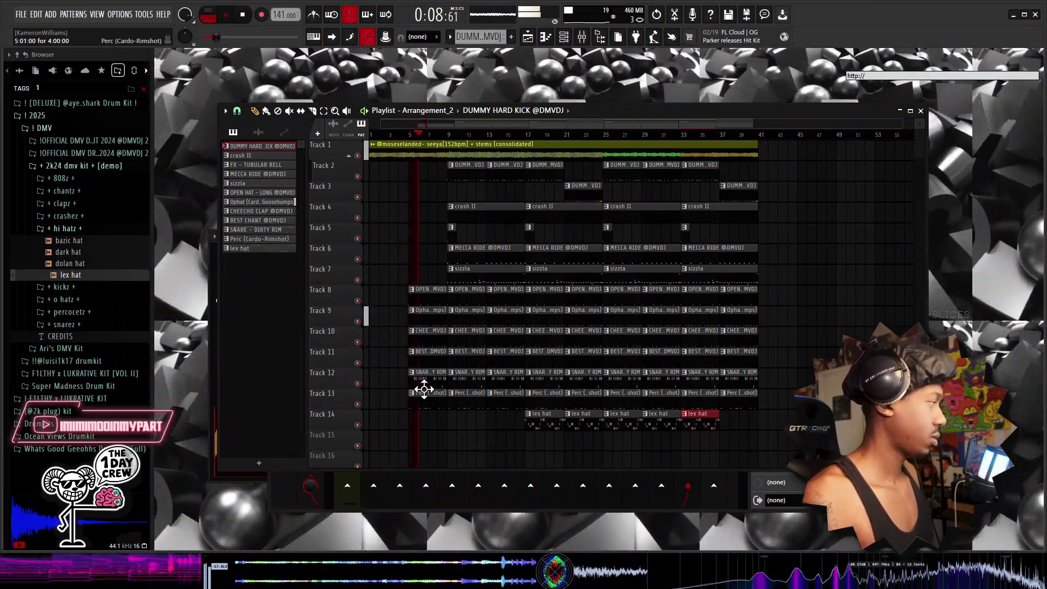
Keep the tubular bell only at bars 1, 17 and 33, and add a four-bar MECCA RIDE clip at bar 5.
right_click(433, 384)
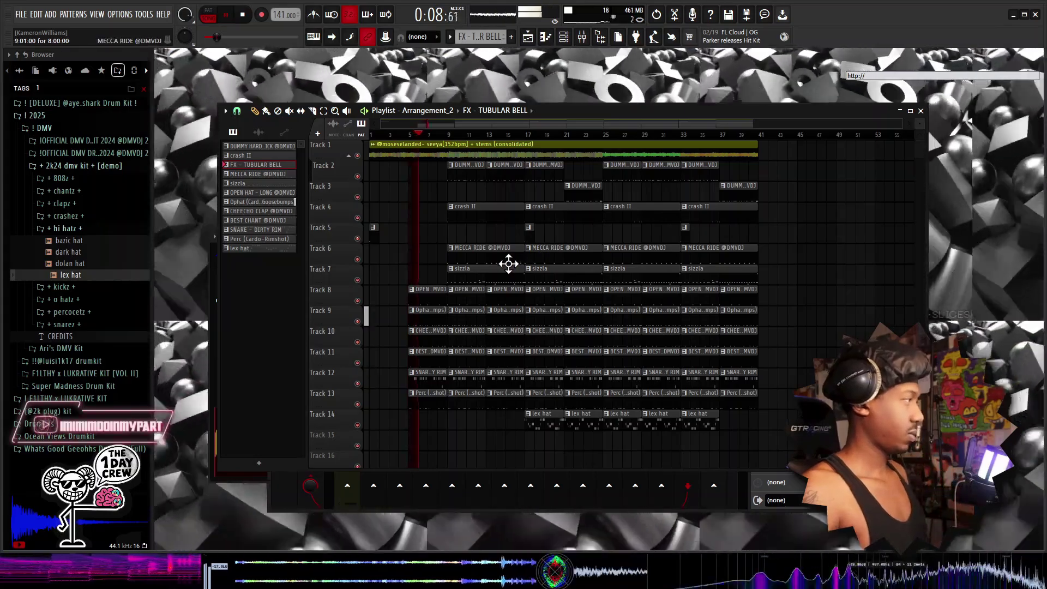
key("space")
left_click_drag(484, 255, 411, 250)
key("space")
left_click(415, 135)
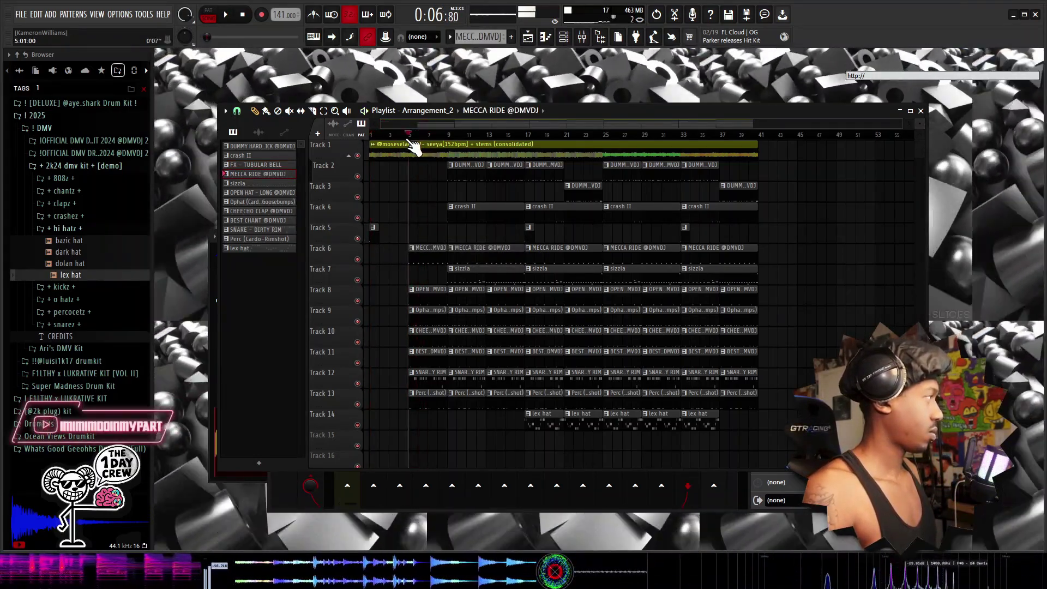
Lower the MECCA RIDE mixer track to -4.8 dB during playback.
key("F9")
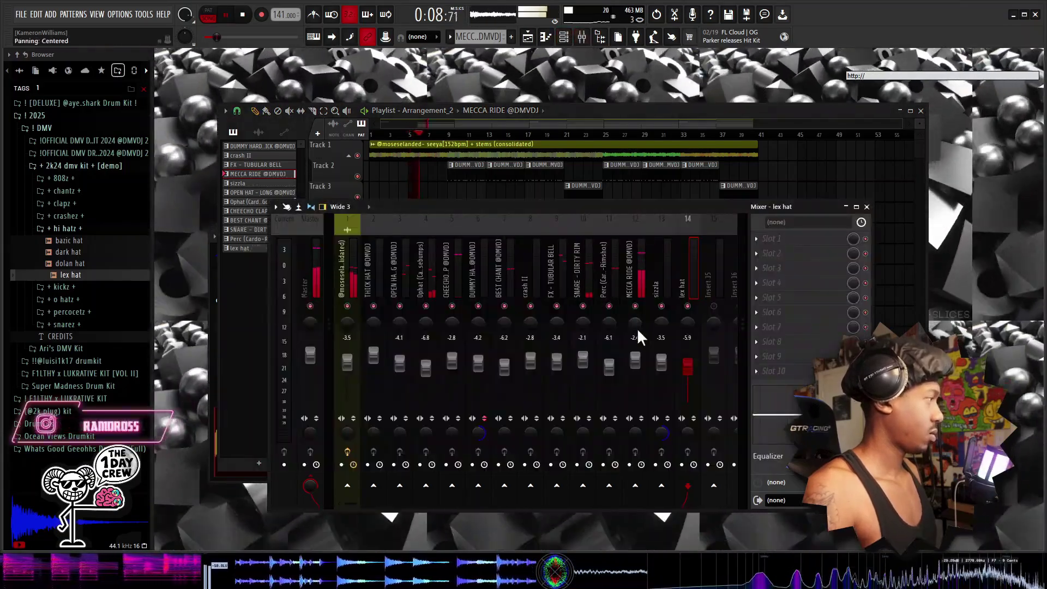
left_click_drag(635, 358, 635, 366)
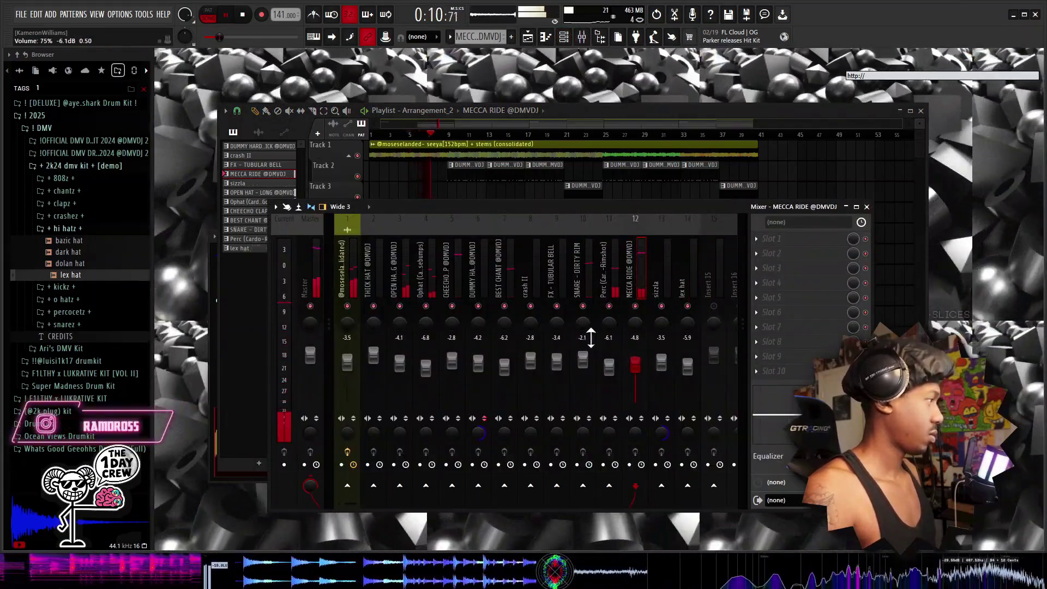
key("F9")
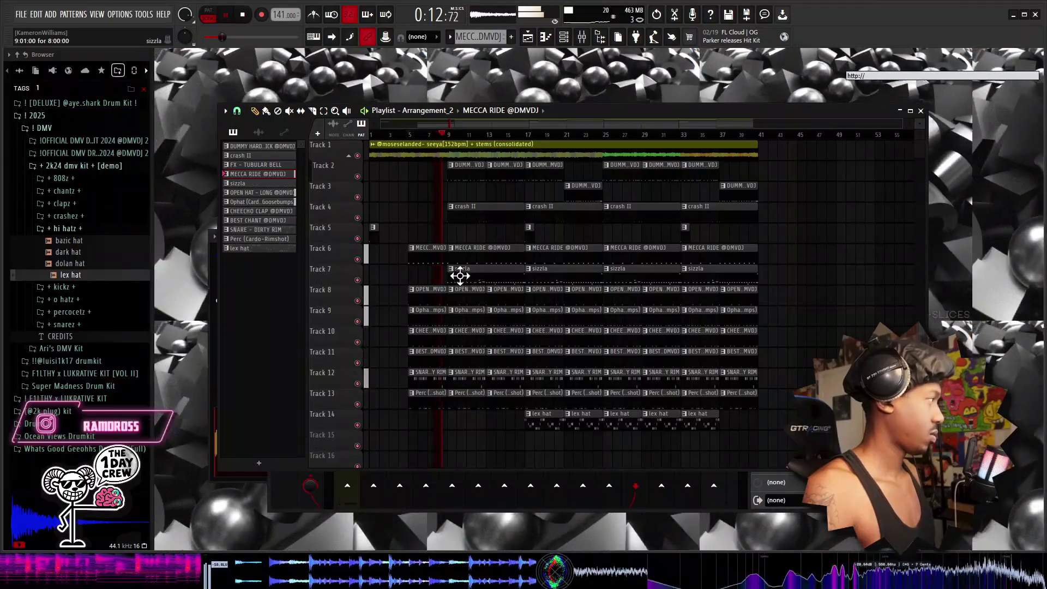
Trim the first sizzla clip to bars 11 to 13 and split the bar 17 clip, moving its bar 21 half to Track 8.
left_click_drag(450, 270, 473, 271)
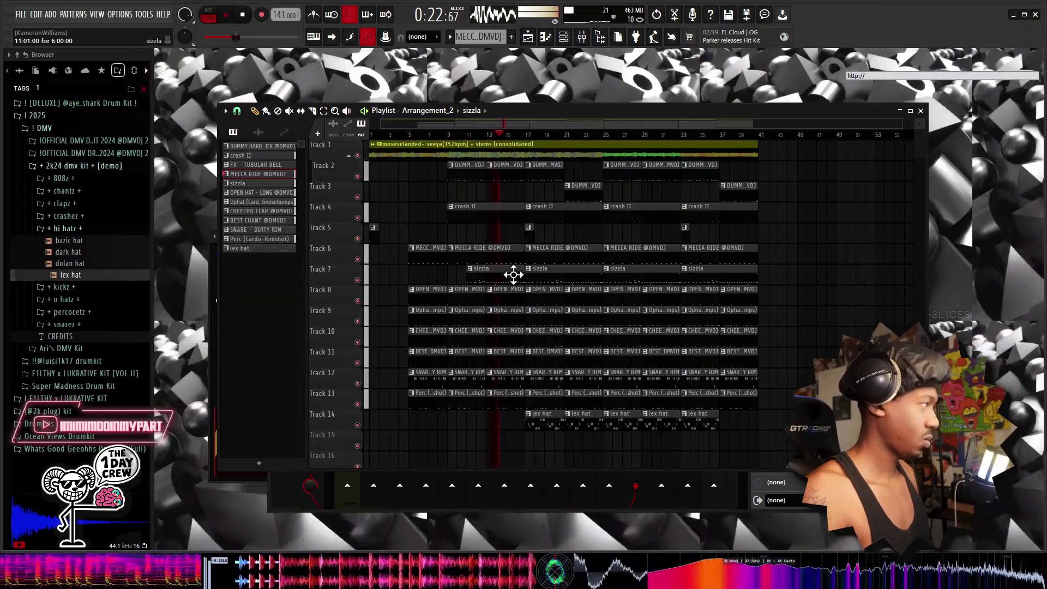
left_click_drag(489, 284, 483, 285)
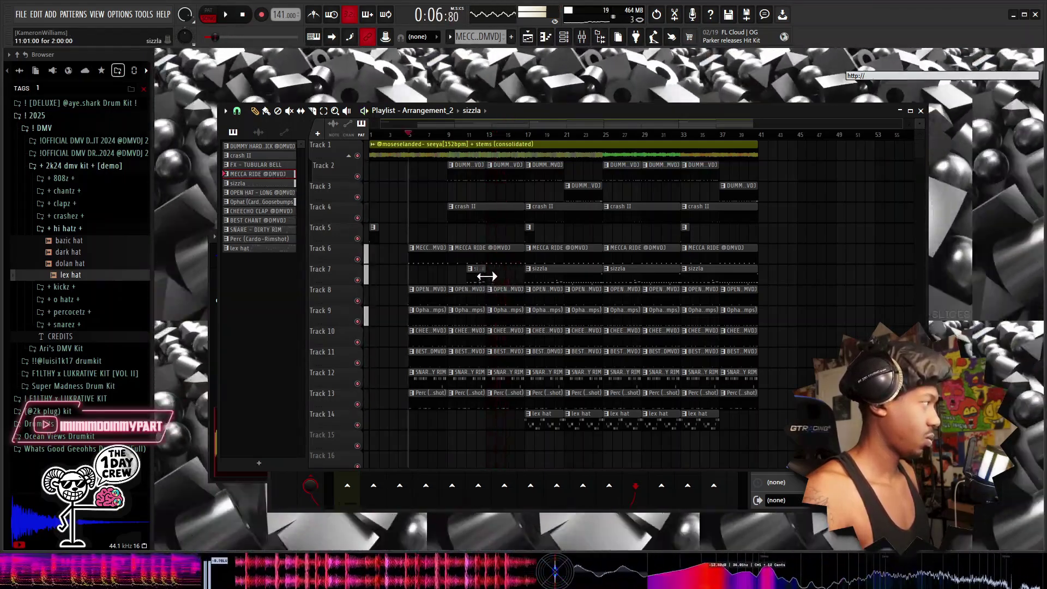
key("c")
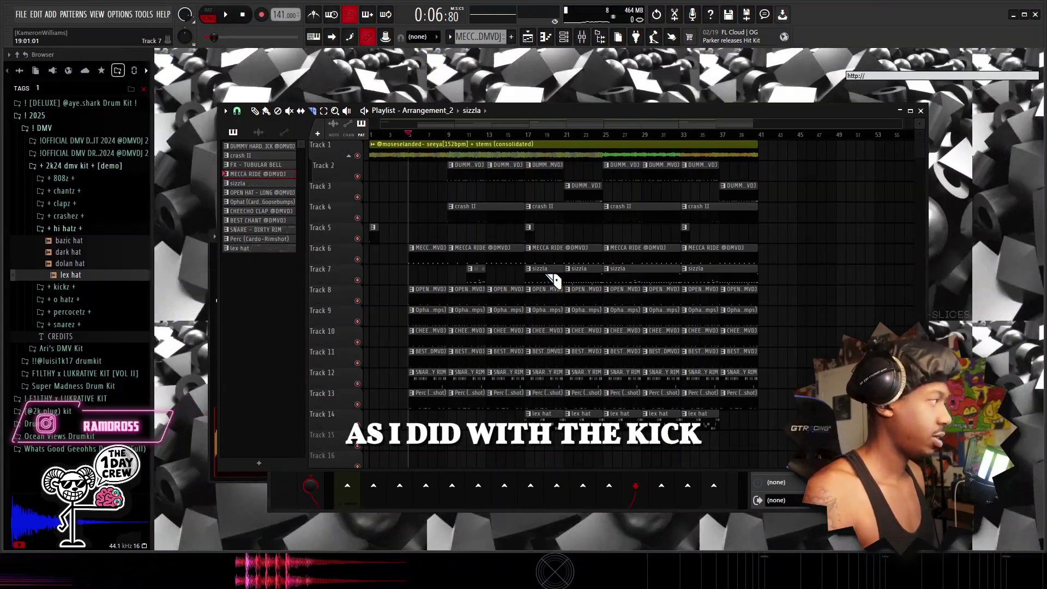
left_click_drag(511, 281, 500, 283)
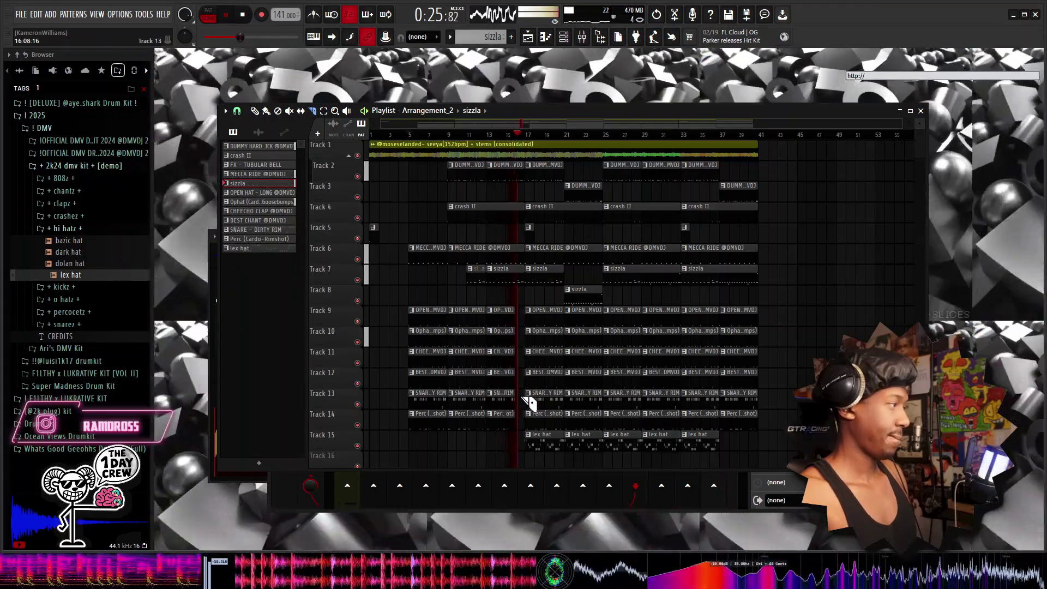
Recut the clips on Tracks 9 to 14 closer to bar 17 to leave a shorter drum gap.
scroll(515, 138, "up", 4)
key("ctrl+z")
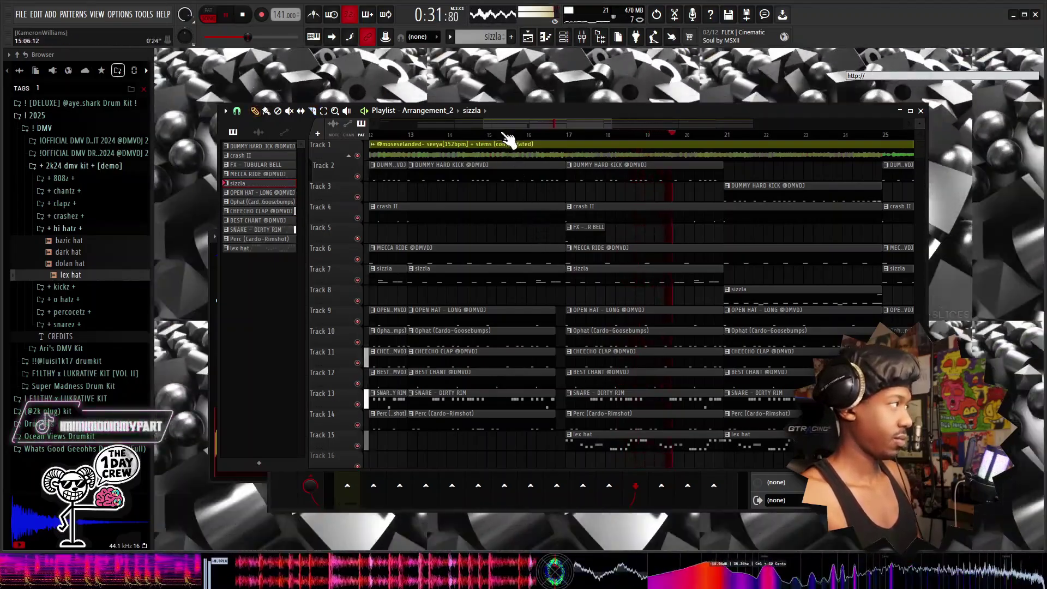
Repeat the bar 33 lex hat clip at bar 37 on Track 15.
scroll(505, 136, "down", 4)
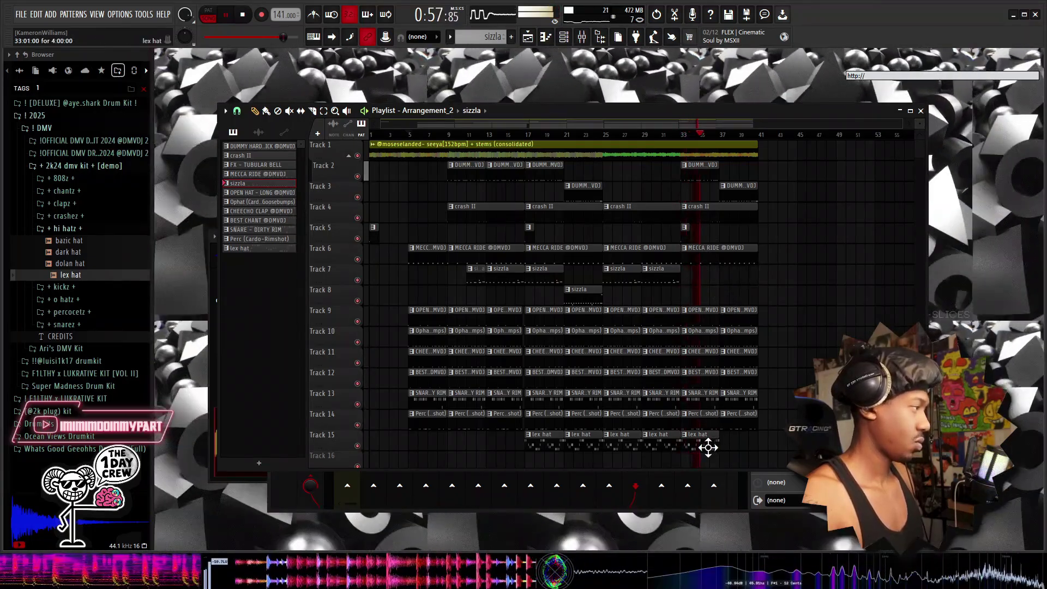
left_click(702, 445)
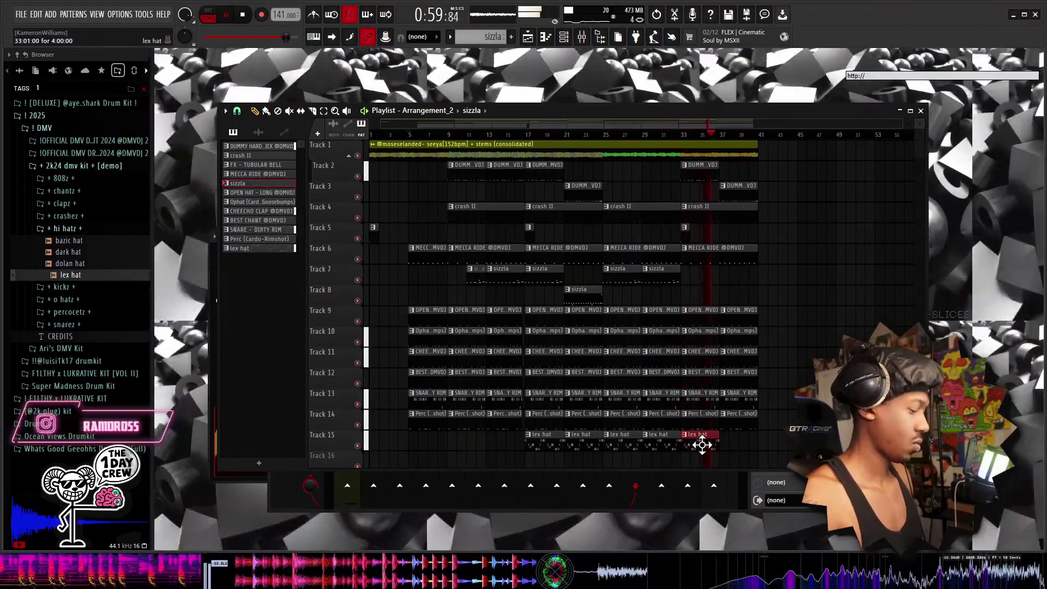
key("ctrl+b")
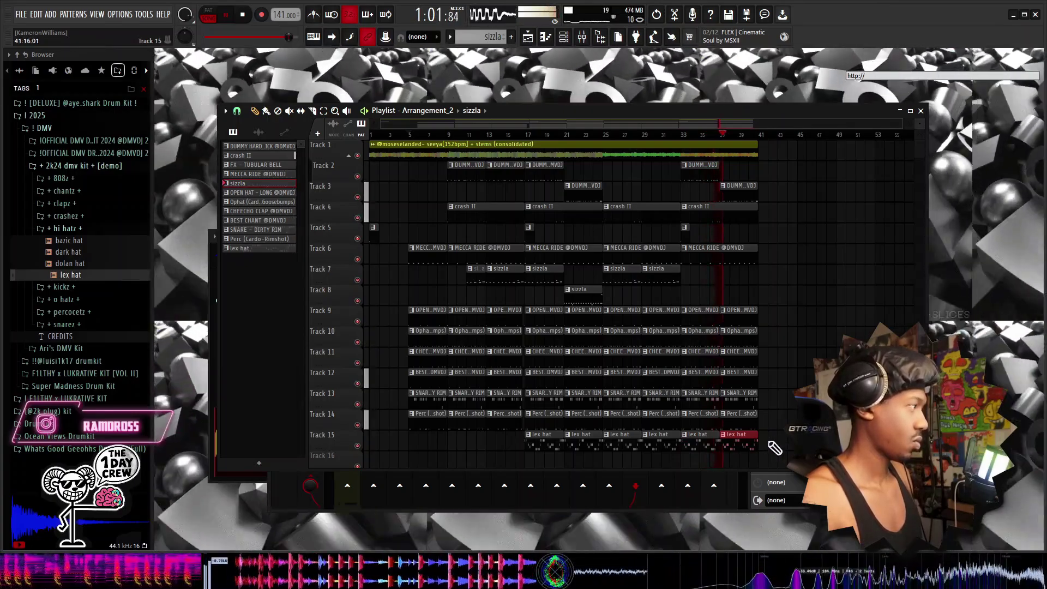
Split the melody clip on Track 1 at bar 9.
left_click_drag(777, 449, 448, 149)
key("ctrl+d")
key("c")
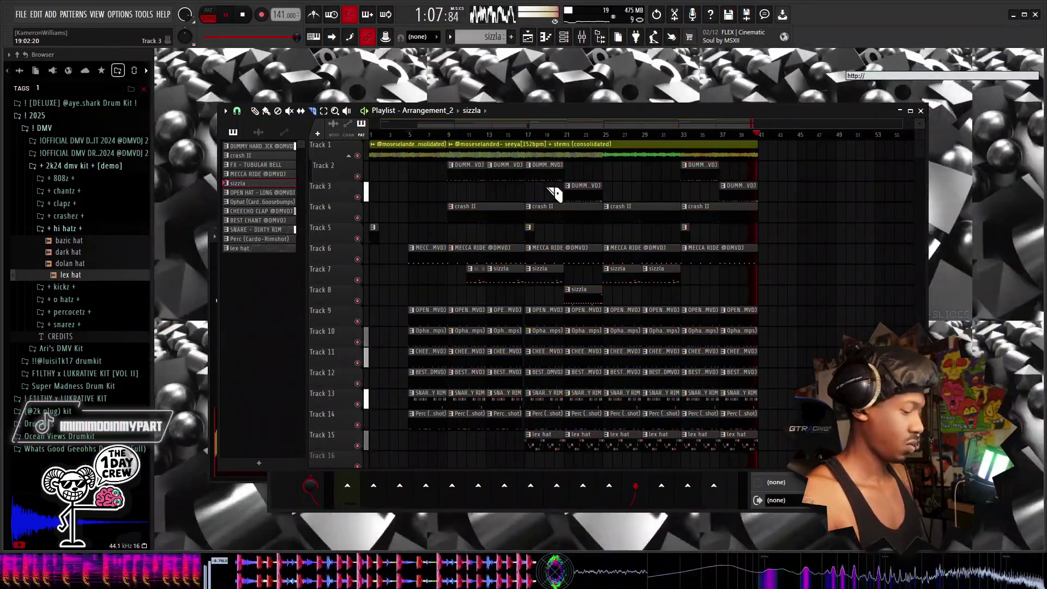
Duplicate all clips from bar 9 to bar 41 so the section repeats from bar 41, and play from the transition.
scroll(742, 384, "down", 1)
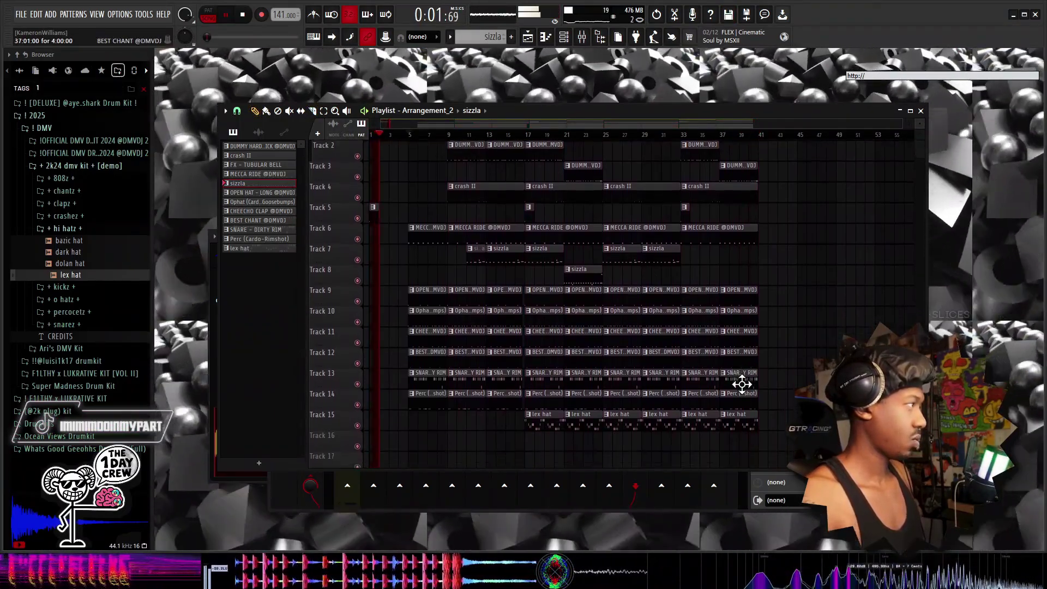
left_click_drag(794, 437, 460, 106)
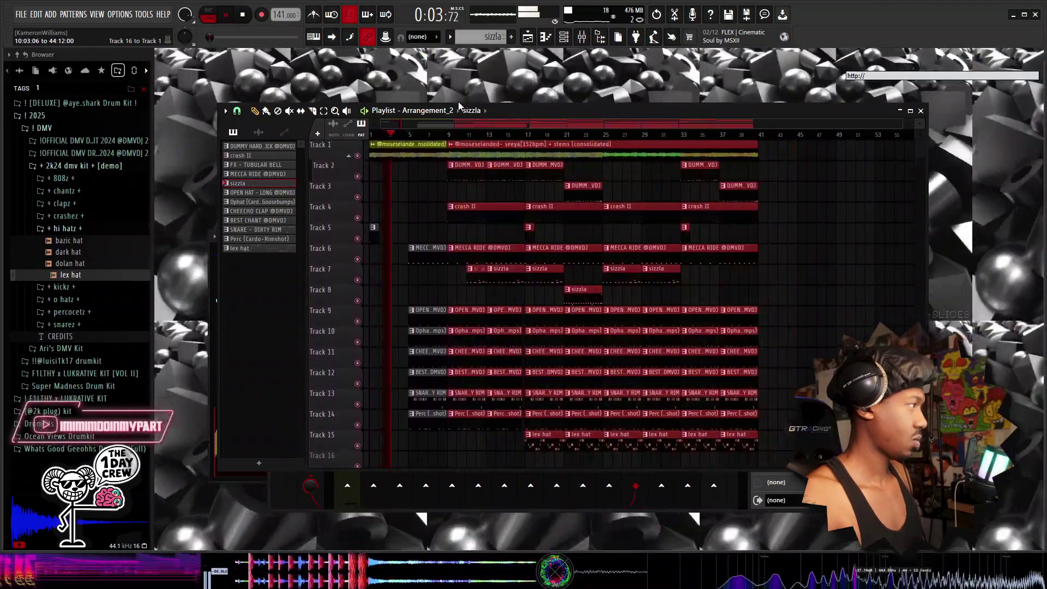
key("ctrl+b")
left_click(546, 136)
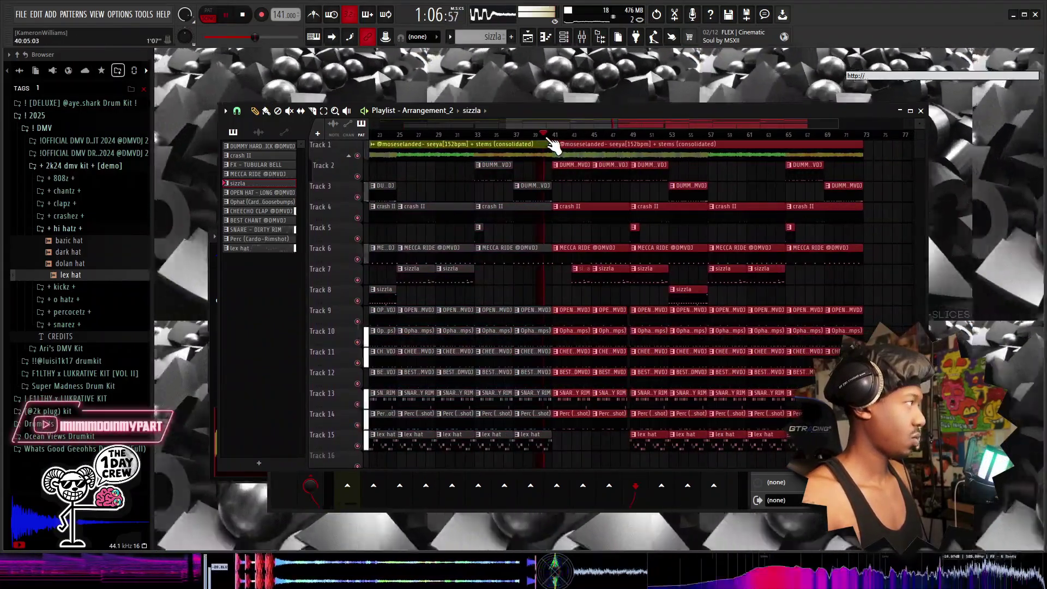
Copy the intro clips of bars 1 to 9 to bar 73 as an outro.
scroll(553, 144, "down", 2)
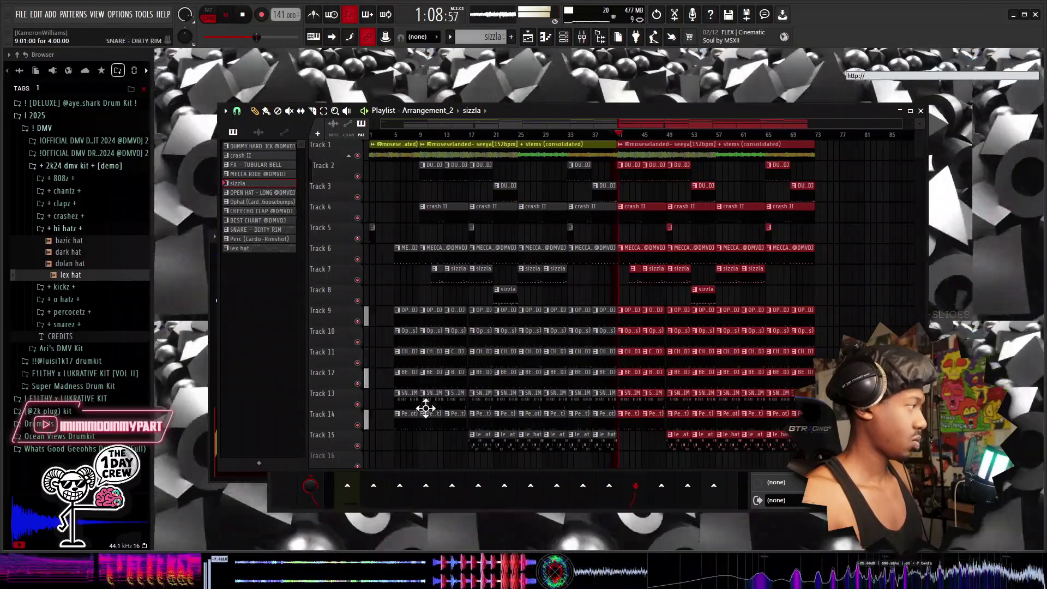
left_click_drag(412, 448, 323, 112)
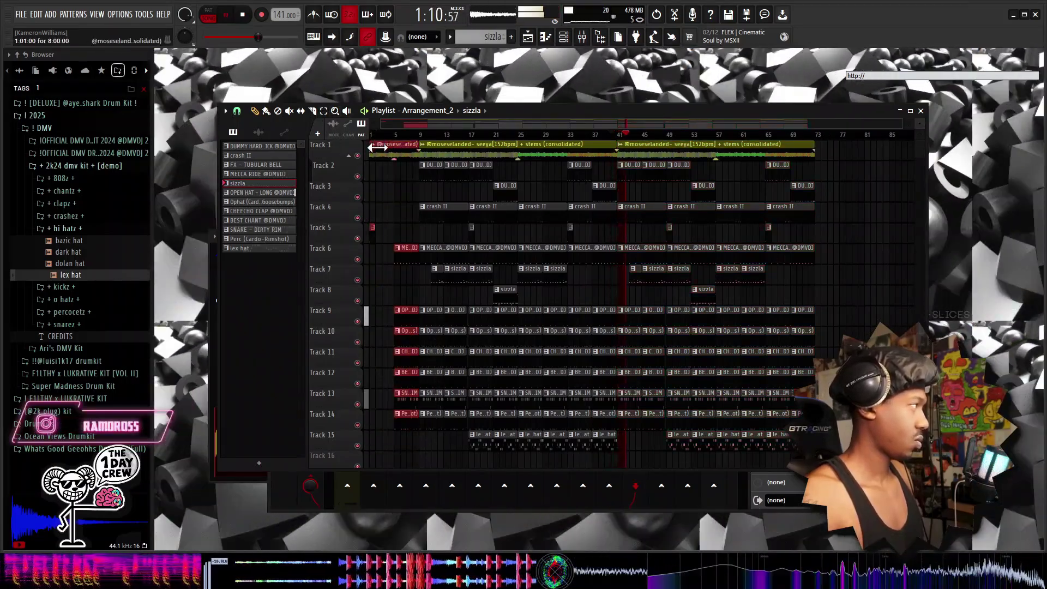
left_click_drag(377, 146, 846, 149)
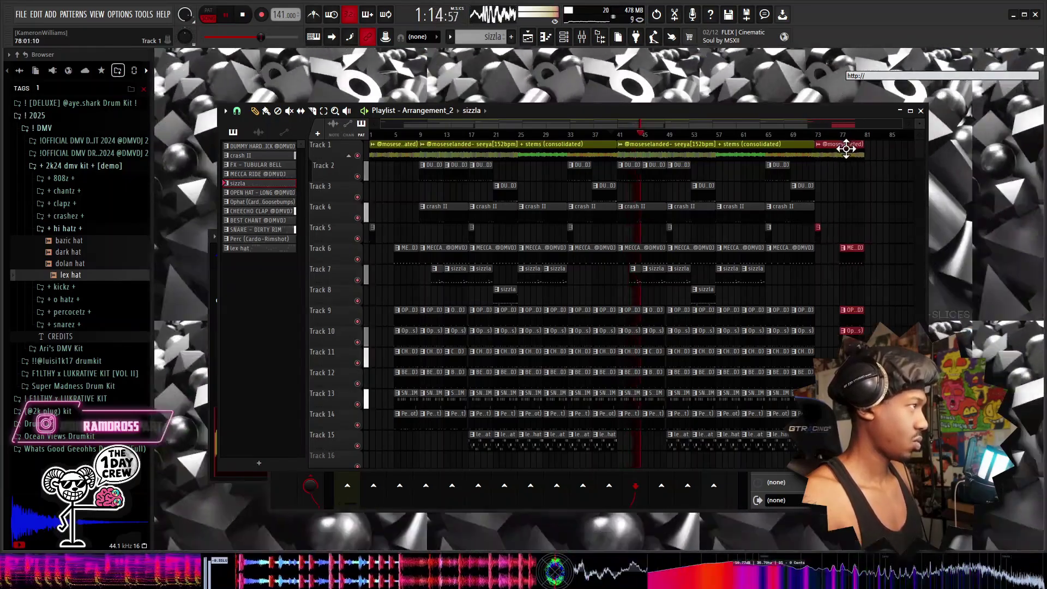
In the sizzla pattern, replace the three short D5 notes at the end of bar 4 with a single longer D5 note.
key("space")
left_click(635, 135)
key("space")
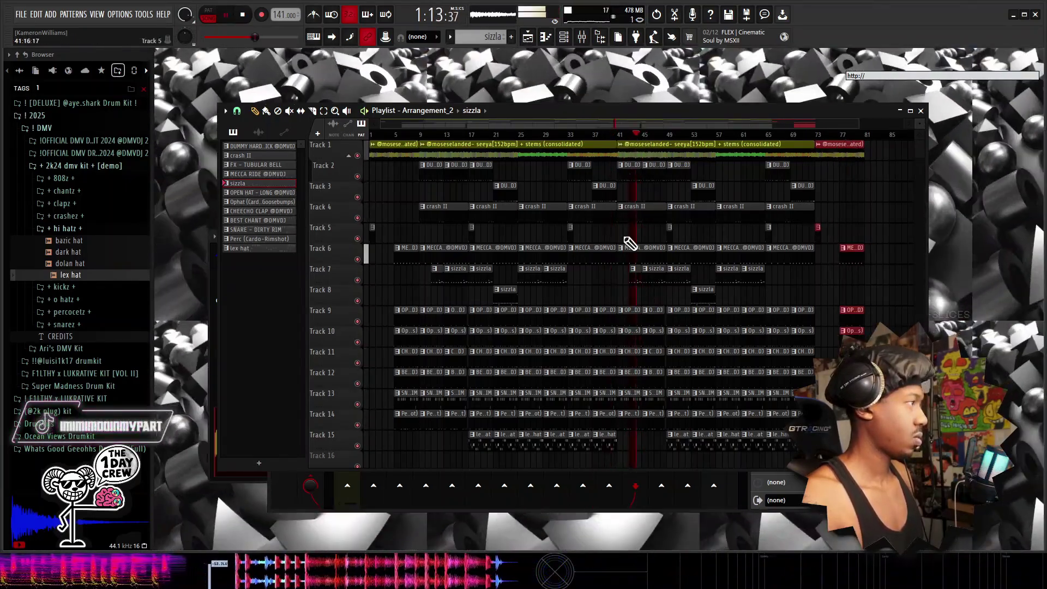
double_click(634, 269)
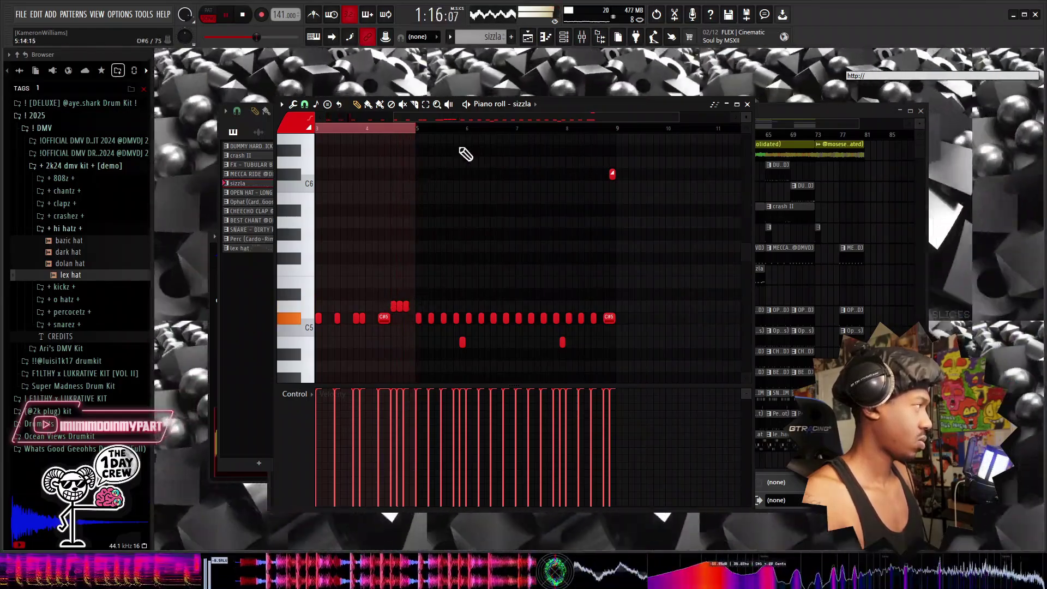
right_click(394, 307)
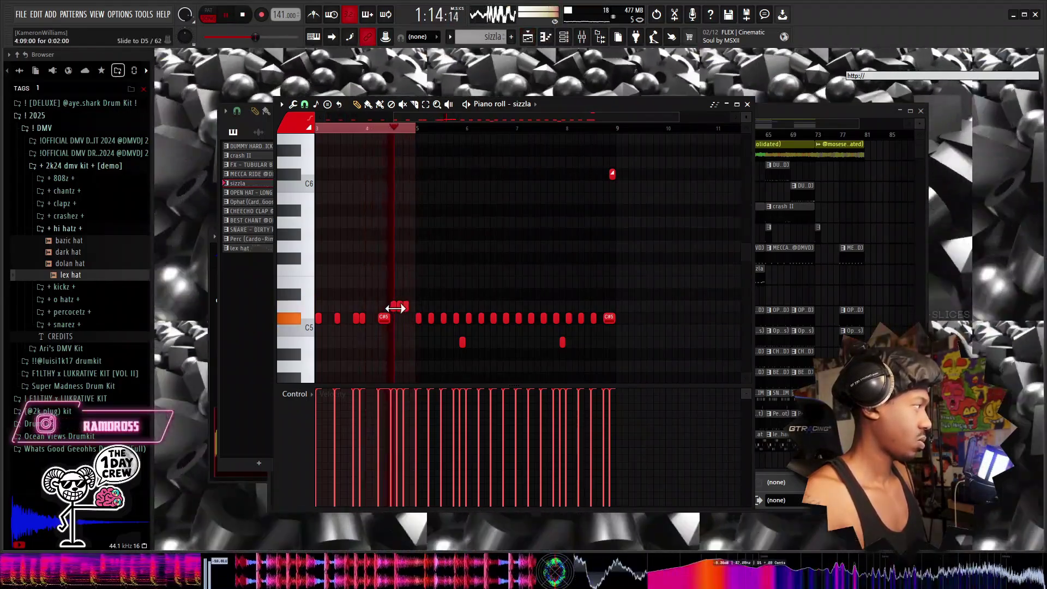
key("space")
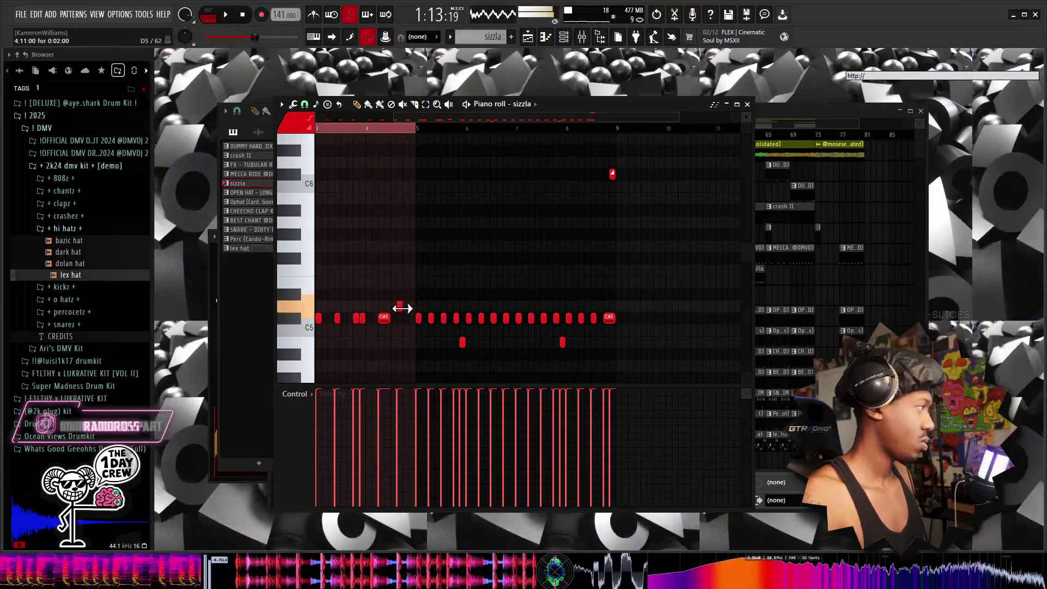
left_click(409, 305)
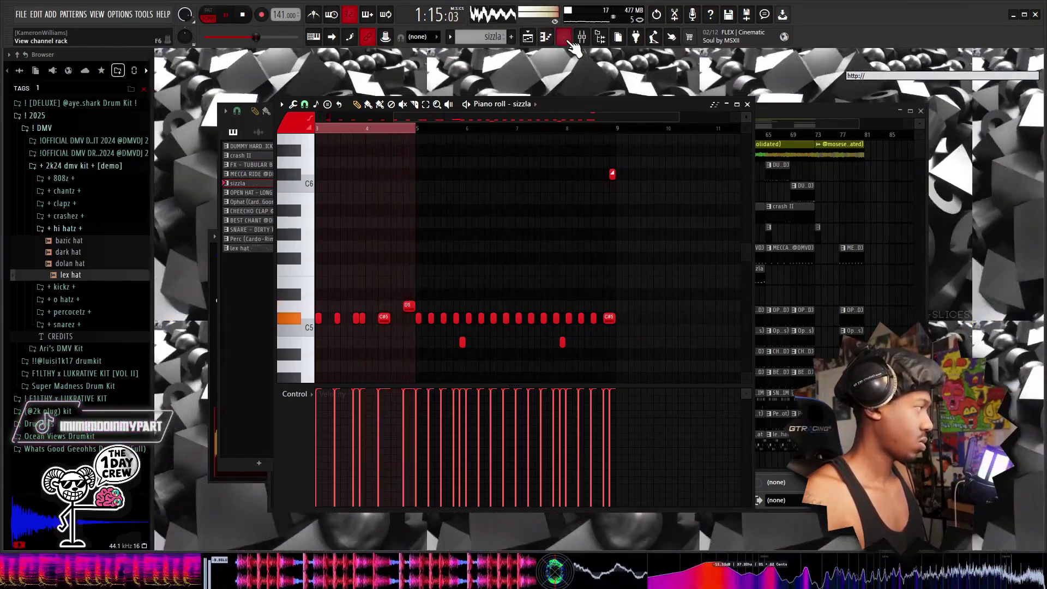
key("F5")
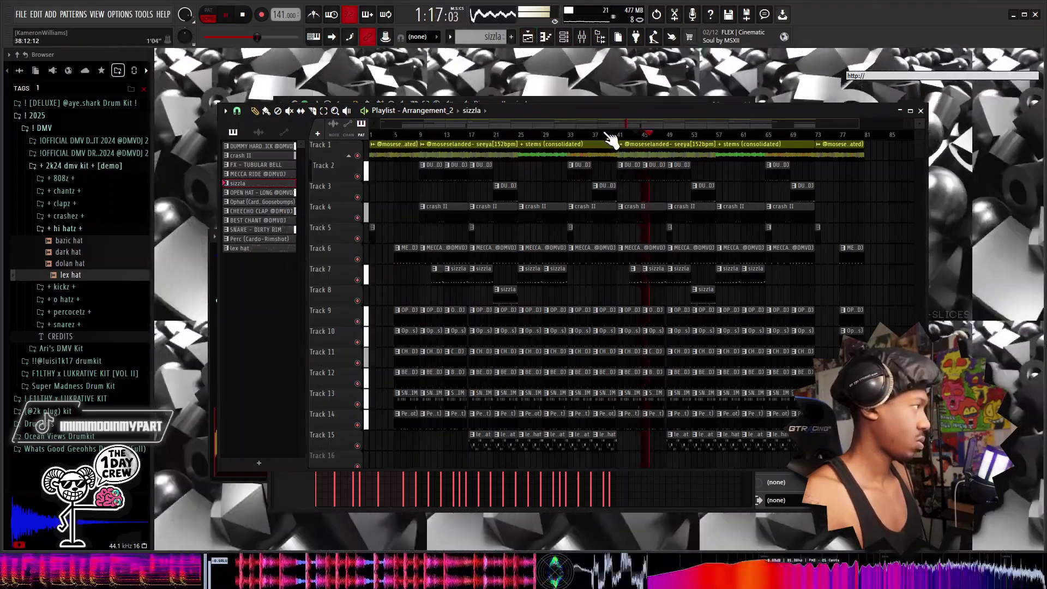
Lower the DUMMY HARD KICK mixer track to -4.9 dB, MECCA RIDE to -6.5 dB and sizzla to -5.2 dB.
scroll(610, 137, "down", 1)
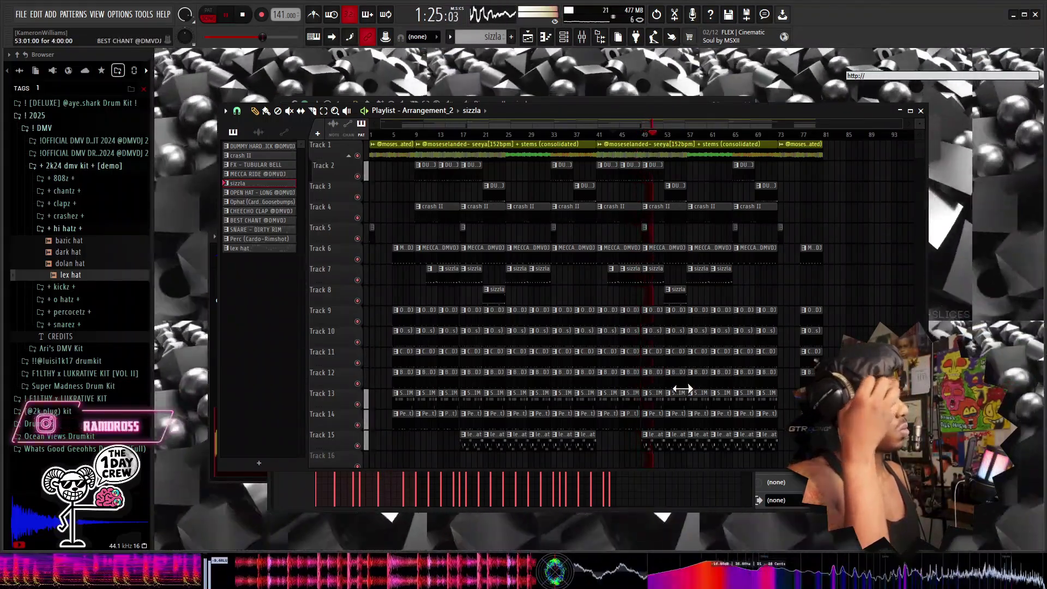
key("F9")
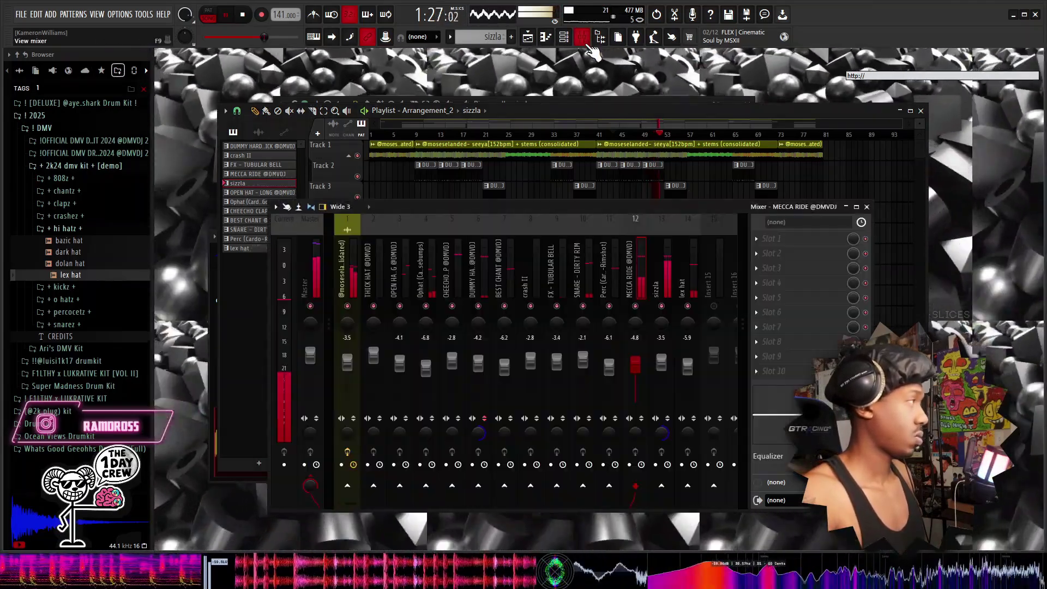
left_click_drag(478, 362, 479, 368)
left_click_drag(635, 365, 639, 369)
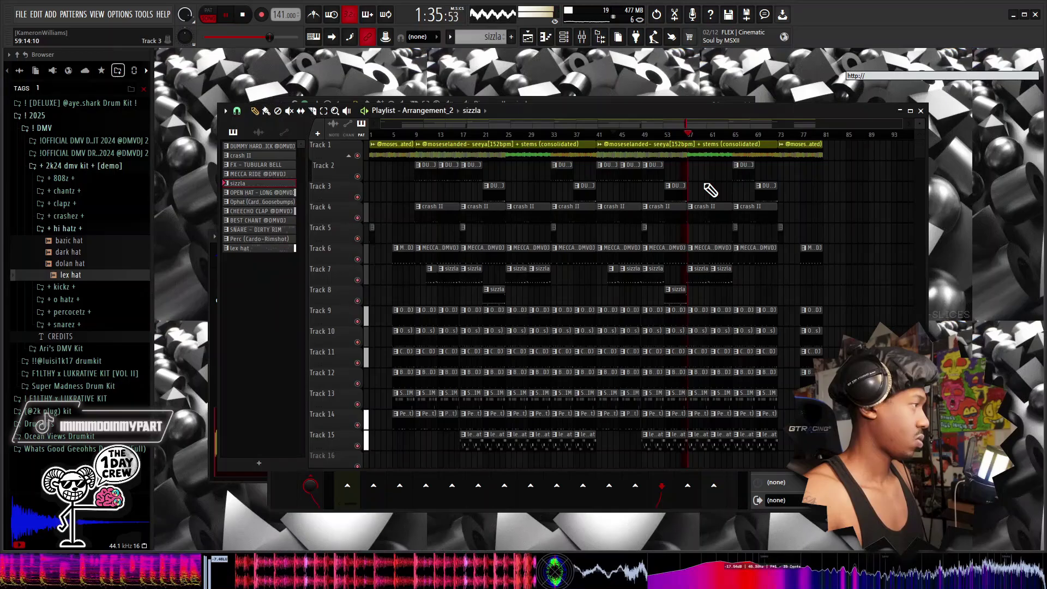
Split the Track 1 melody clip at bar 65 and delete the copied intro clips on Tracks 1, 6 and 9 to 14 after bar 73.
left_click(710, 189)
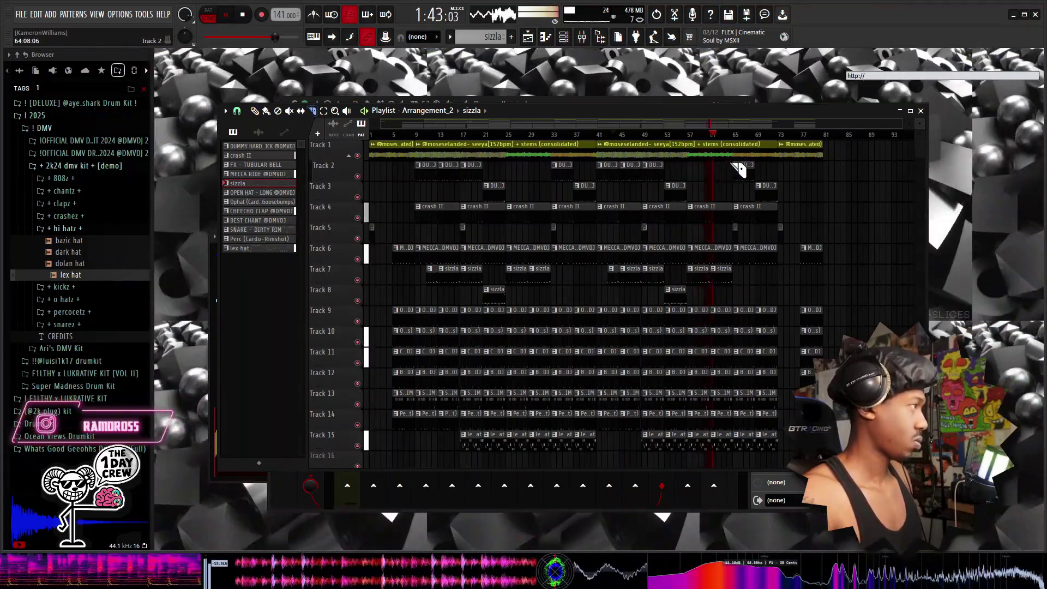
left_click(734, 160)
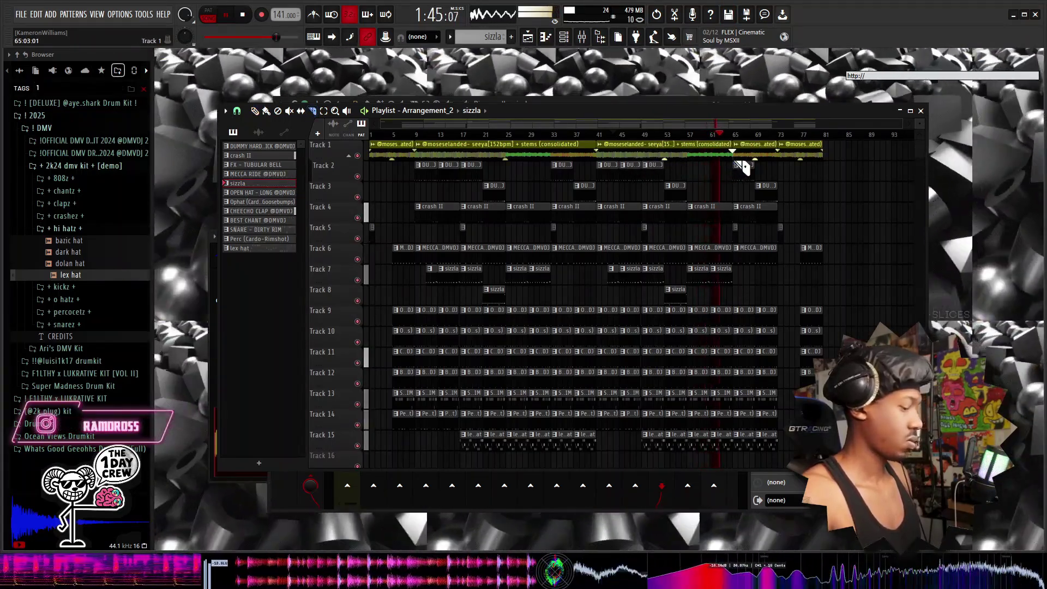
key("p")
mouse_move(862, 439)
left_mouse_down()
mouse_move(823, 183)
mouse_move(795, 140)
left_mouse_up()
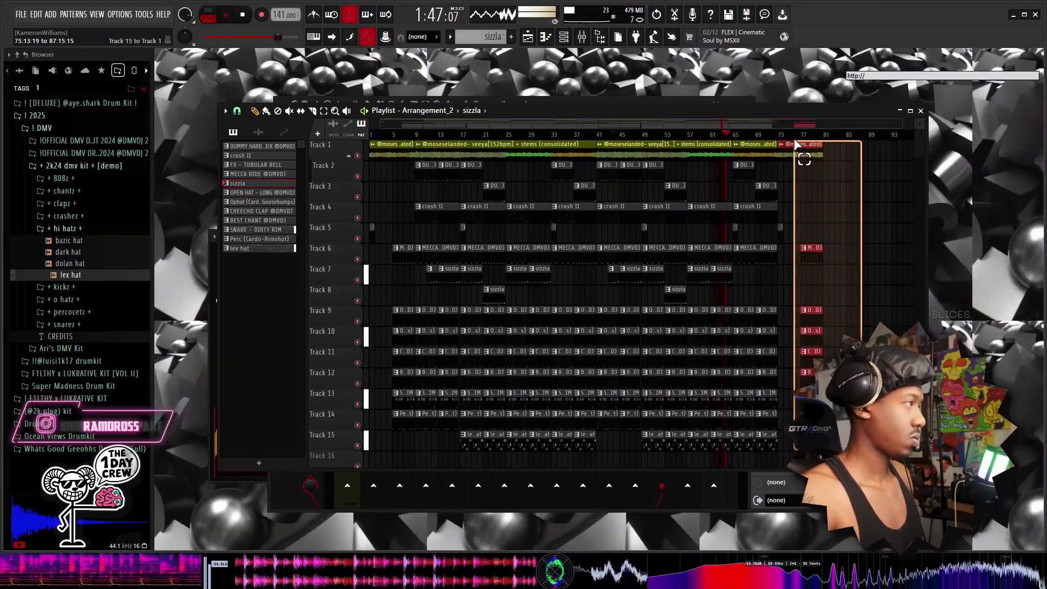
key("Delete")
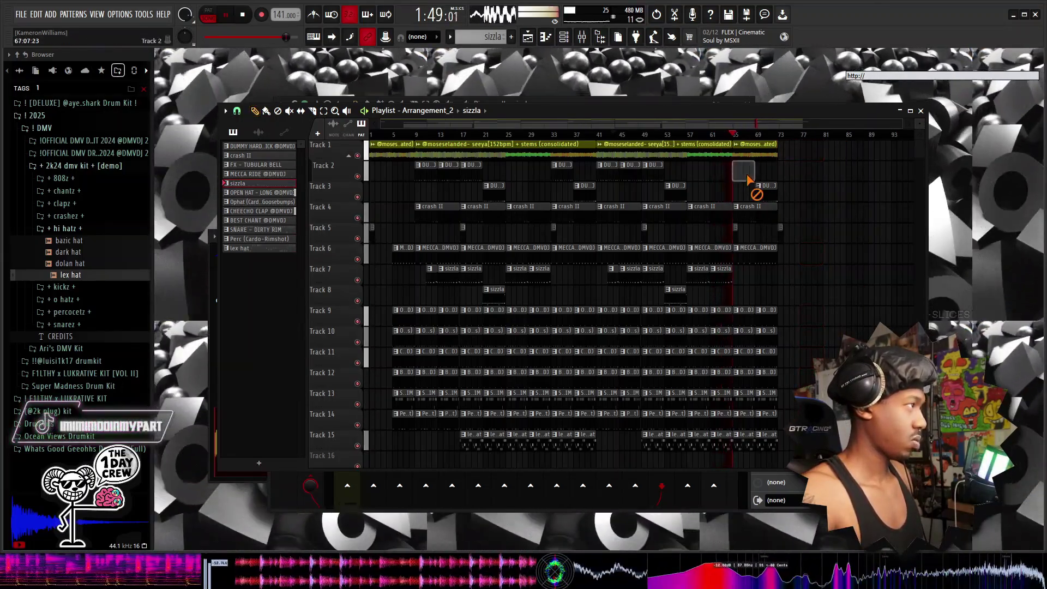
Clear the kick, crash and drum clips from bars 65 to 69, keeping MECCA RIDE, and delete the tubular bell clip at bar 73.
key("space")
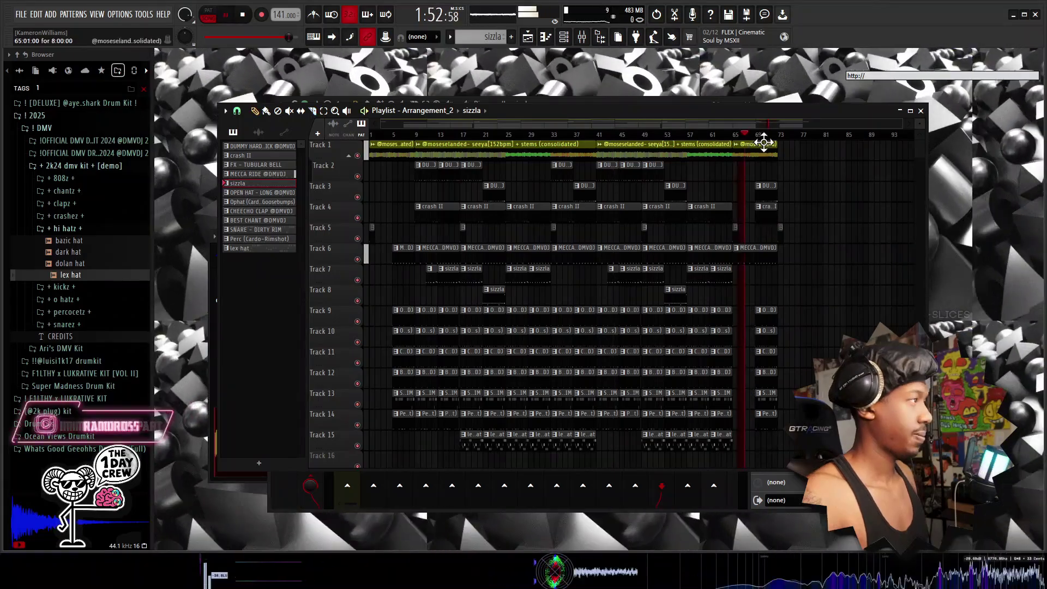
right_click(781, 228)
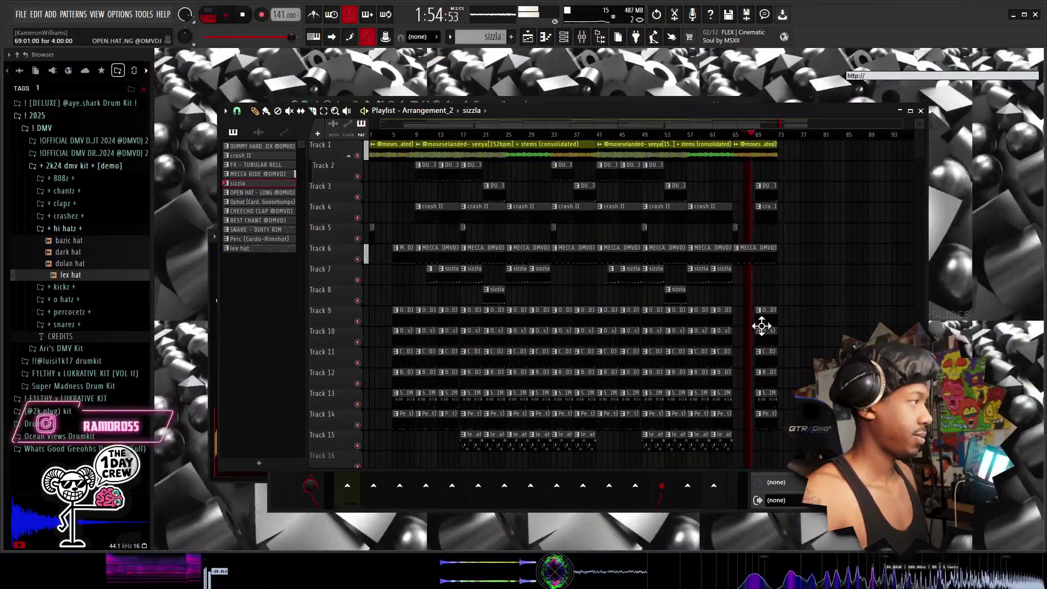
left_click_drag(753, 248, 779, 248)
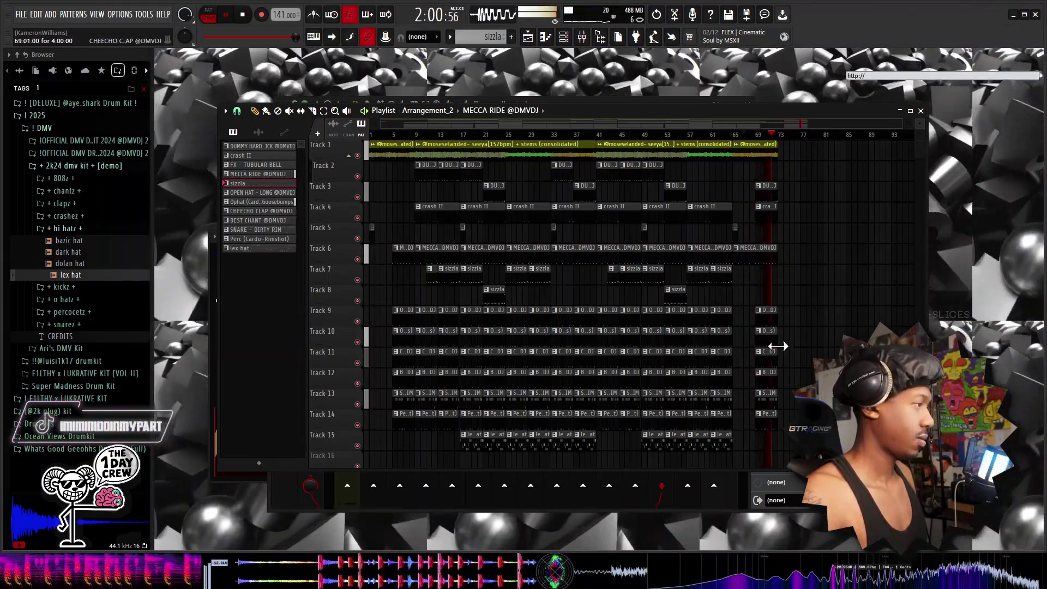
Create a Master volume automation clip on Track 2 over the selected bars 69 to 73.
scroll(715, 147, "up", 1)
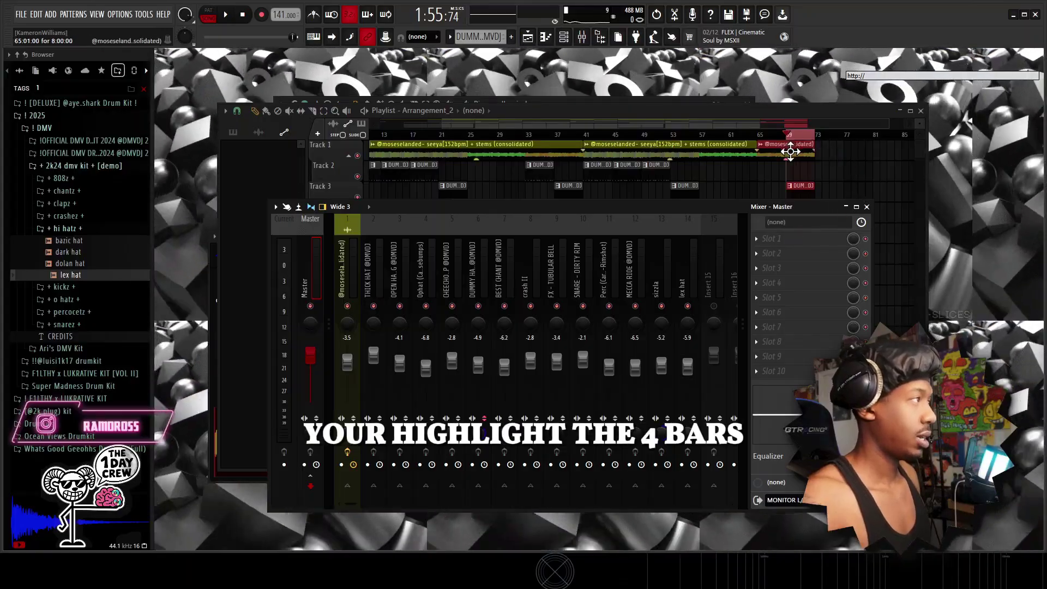
key("F9")
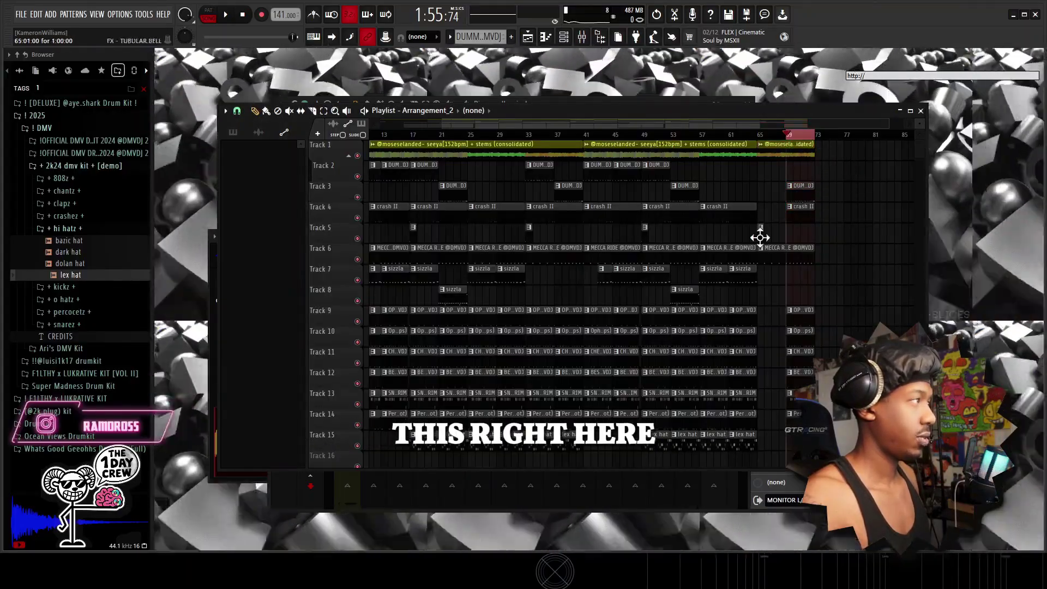
key("F9")
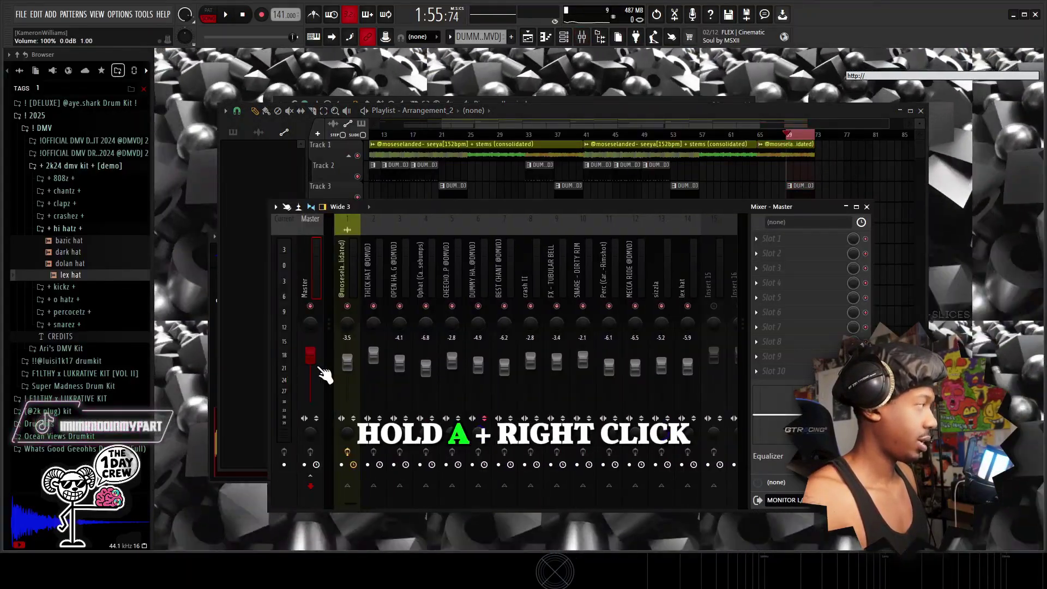
right_click(319, 368)
right_click(844, 166)
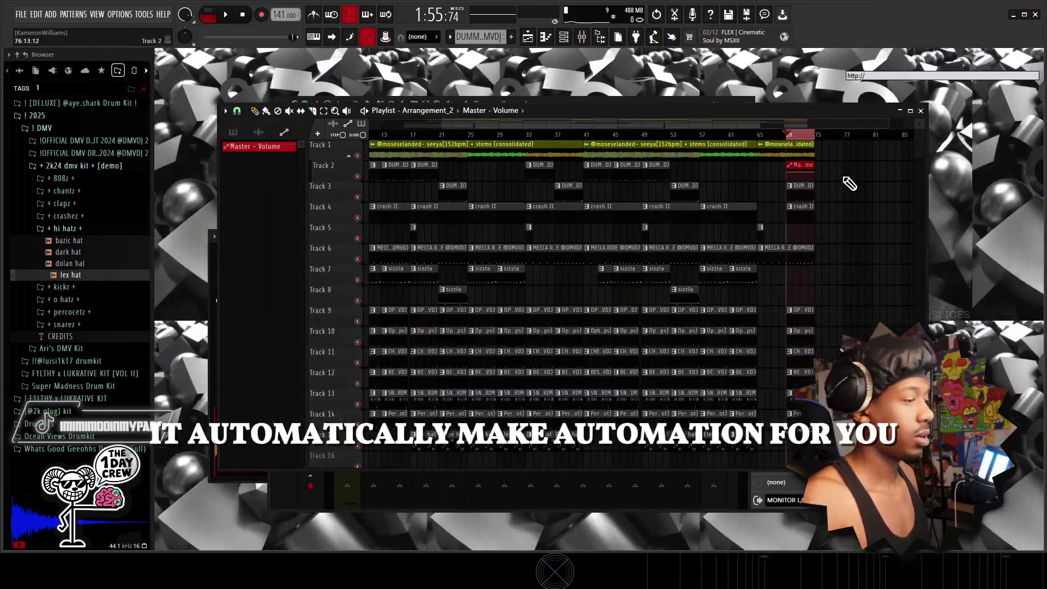
Add a point near bar 71 of the Master volume automation level with the start, pull the end point down, and play the fade-out.
scroll(849, 184, "up", 5)
right_click(863, 174)
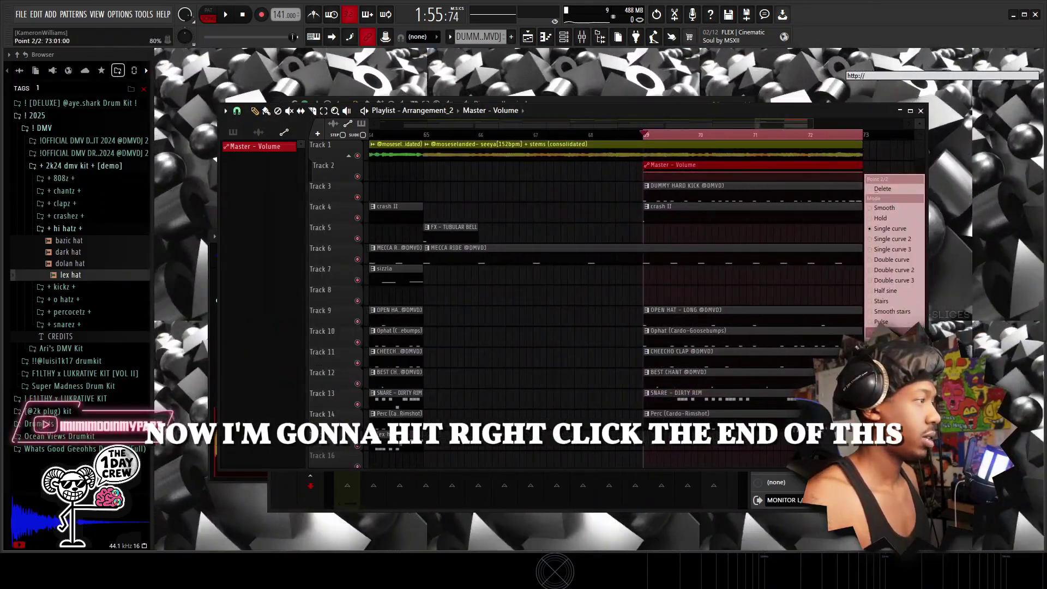
key("Escape")
right_click(747, 176)
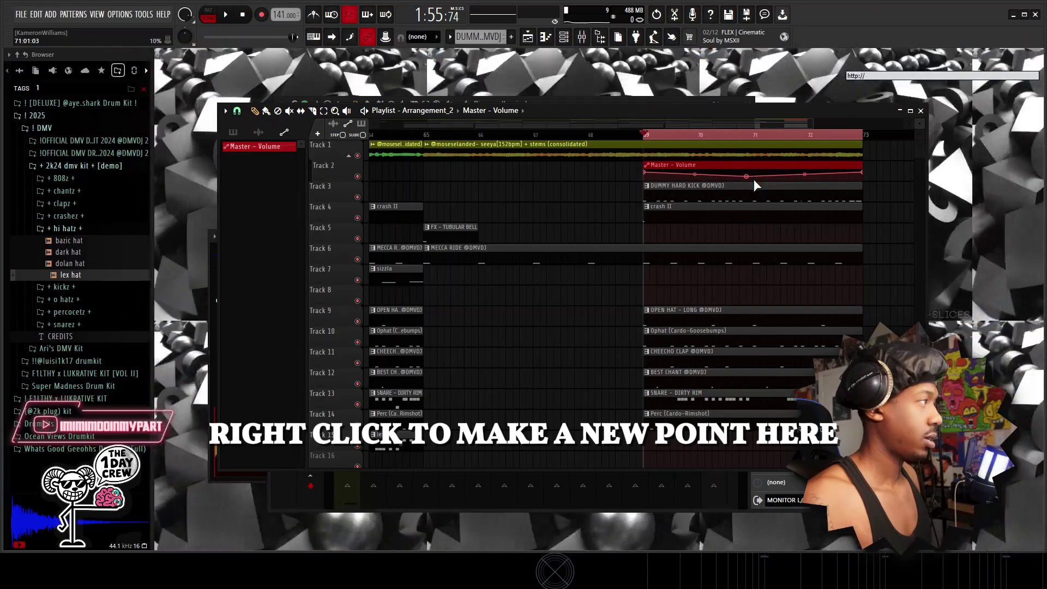
left_click_drag(747, 175, 754, 177)
right_click(754, 177)
left_click(779, 368)
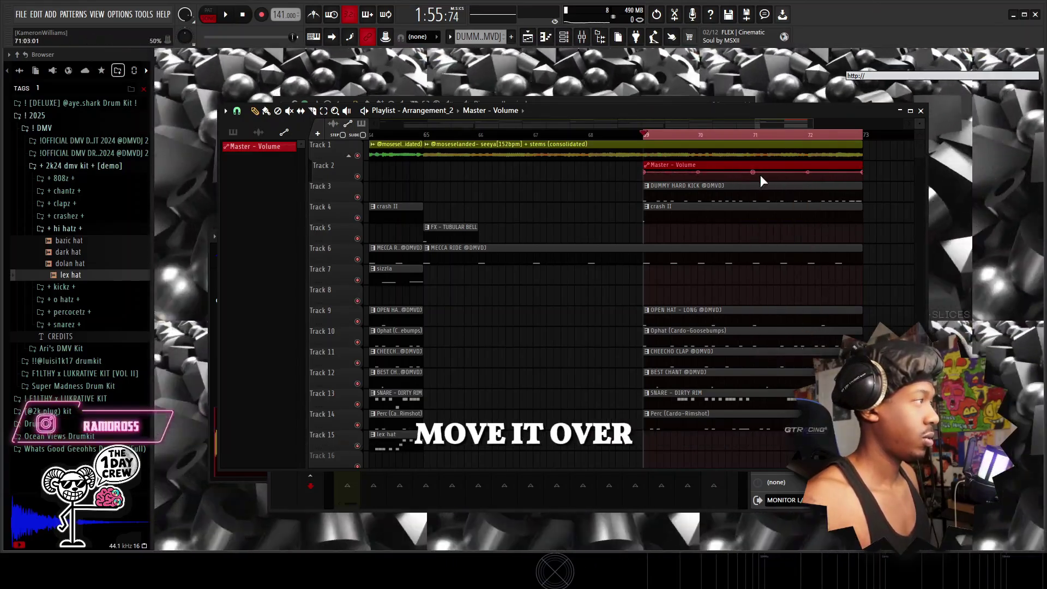
left_click_drag(862, 172, 862, 181)
left_click(732, 135)
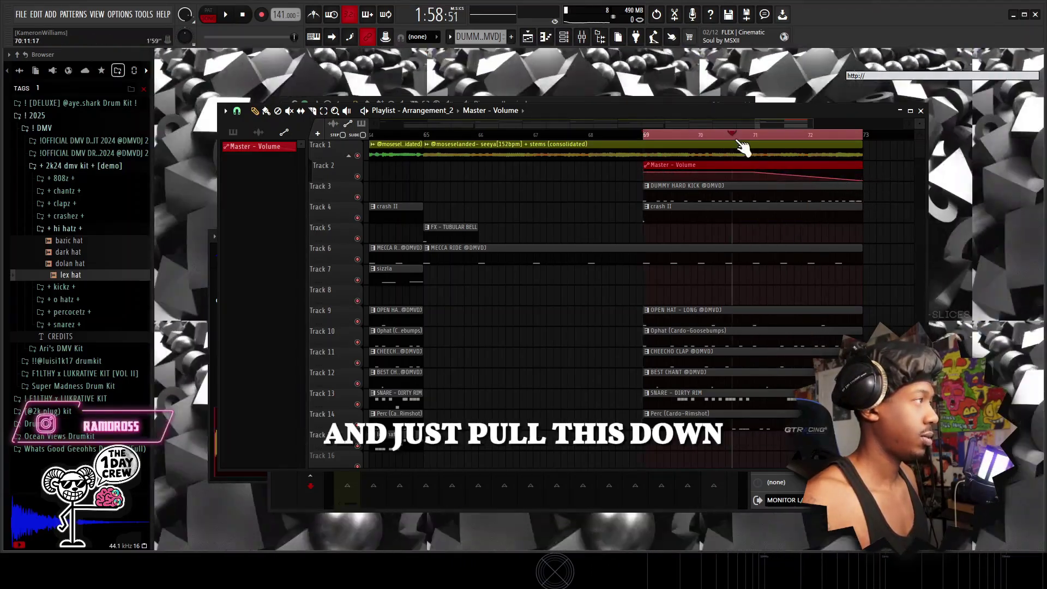
key("space")
scroll(741, 148, "down", 3)
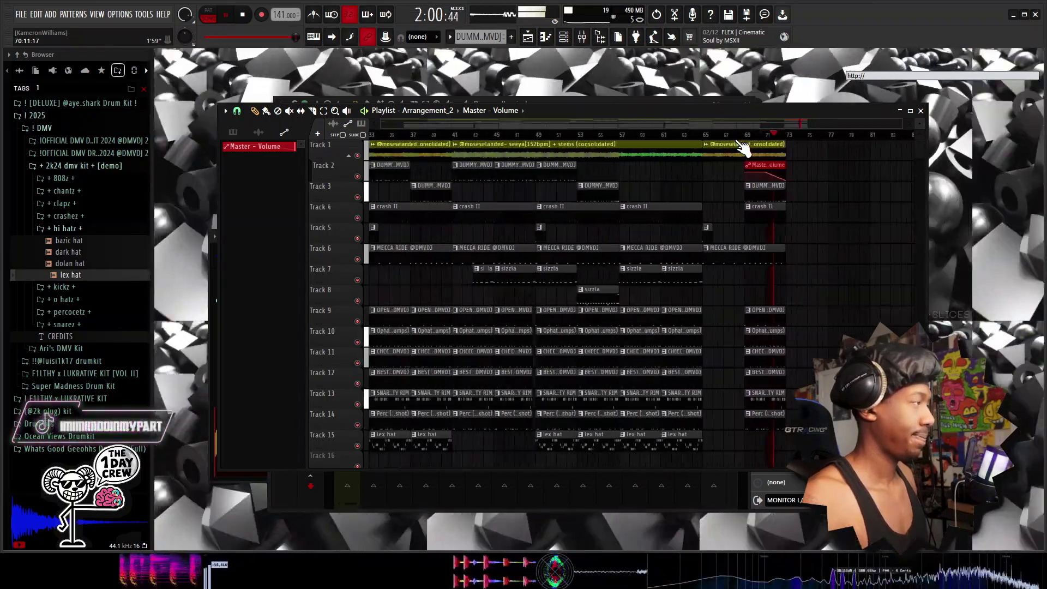
Split the intro melody clip on Track 1 at bar 5.
scroll(743, 149, "down", 2)
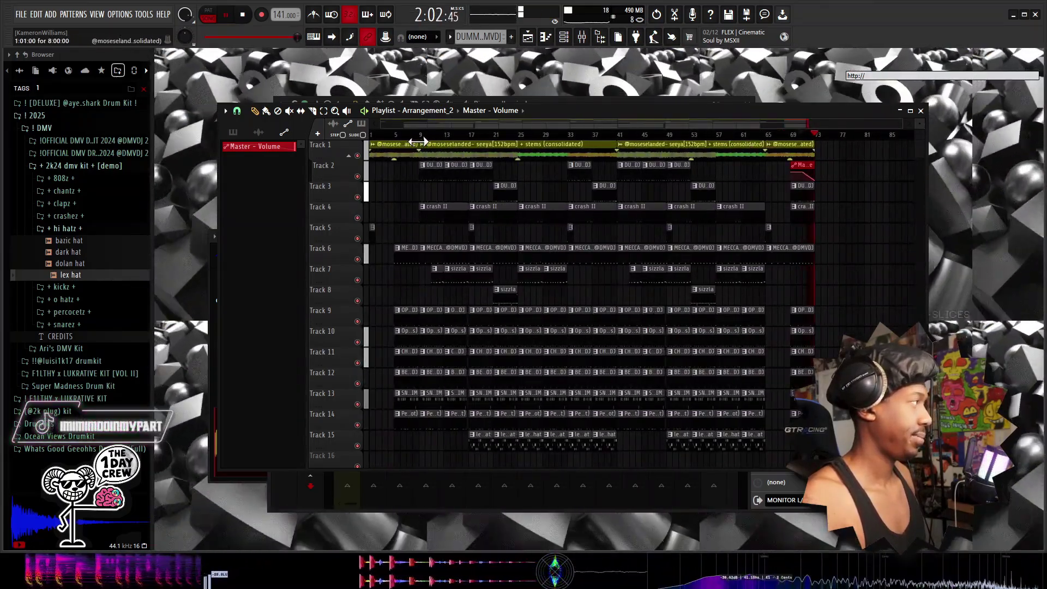
left_click_drag(420, 141, 397, 141)
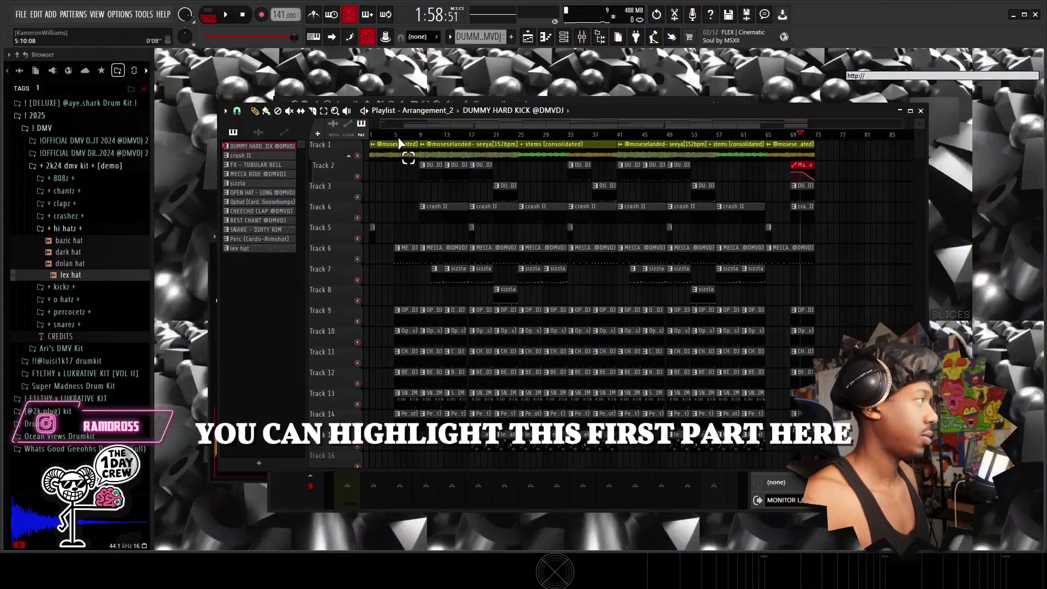
key("c")
left_click(397, 155)
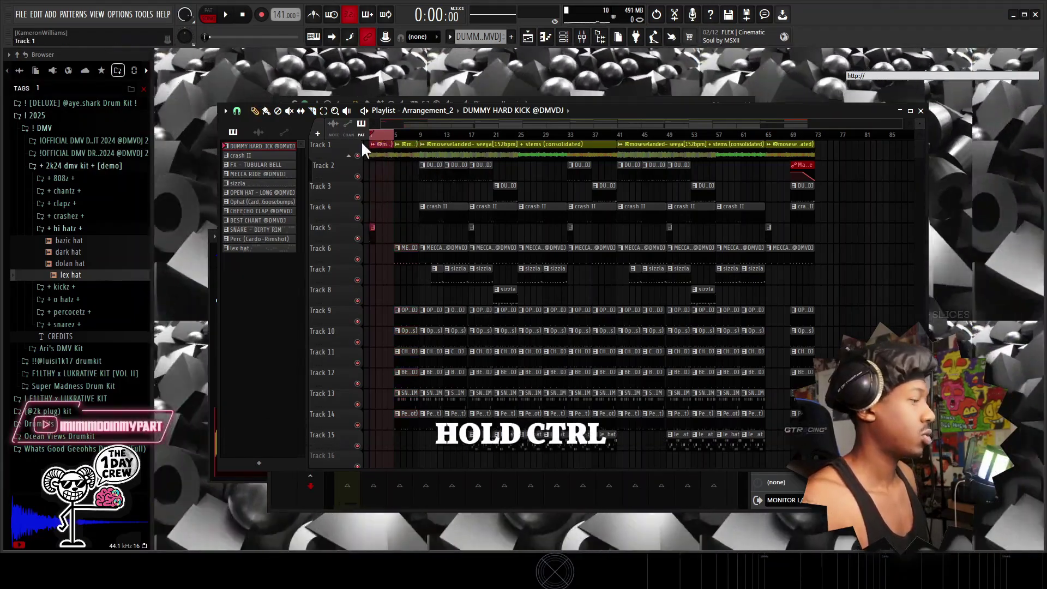
Consolidate the intro melody and tubular bell clips in bars 1 to 5 into one rendered audio clip.
left_click_drag(361, 141, 365, 240)
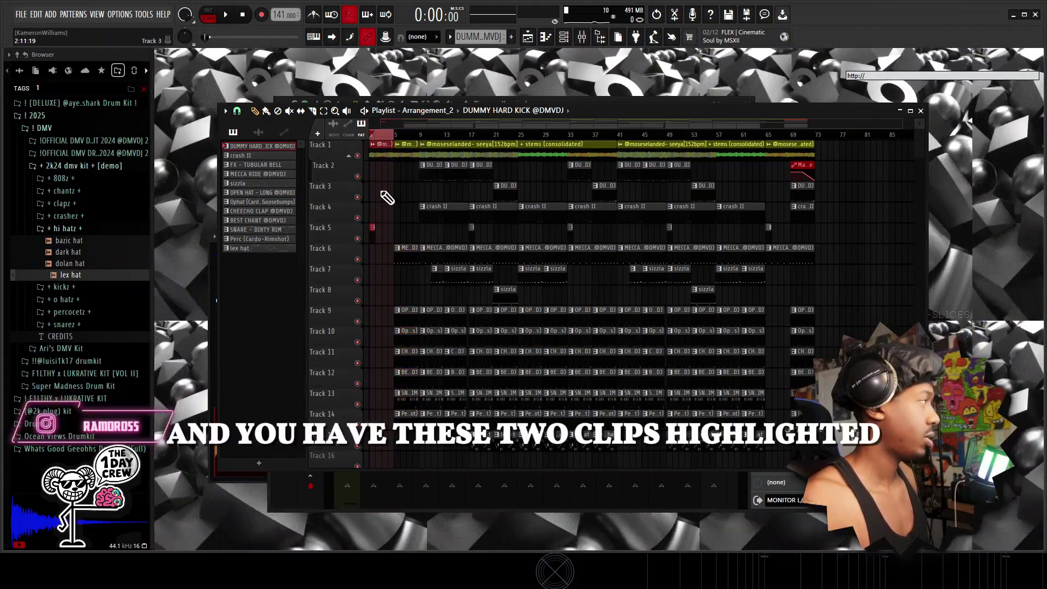
key("ctrl+alt+c")
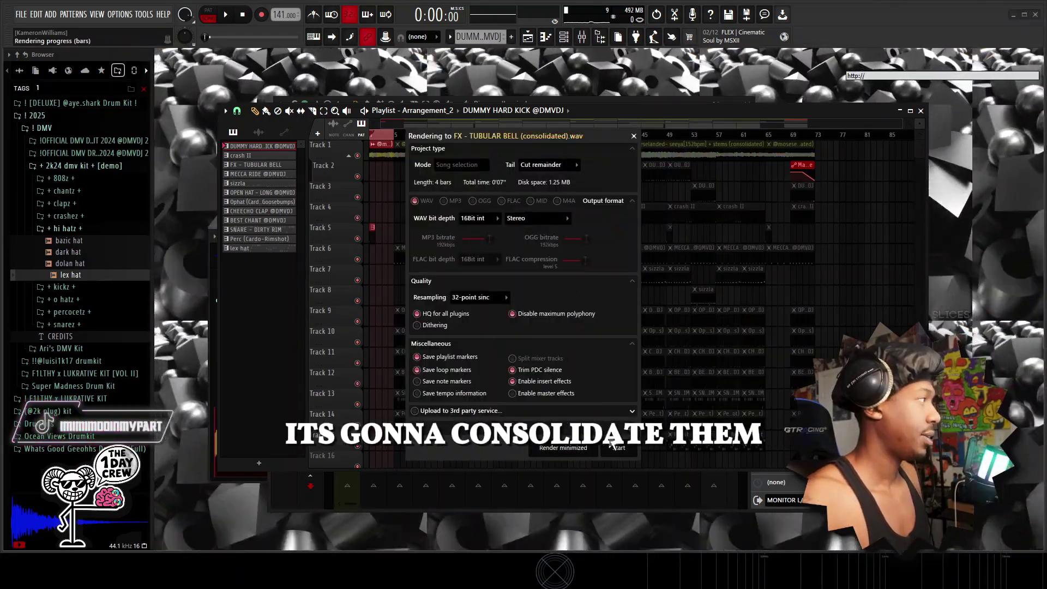
left_click(633, 449)
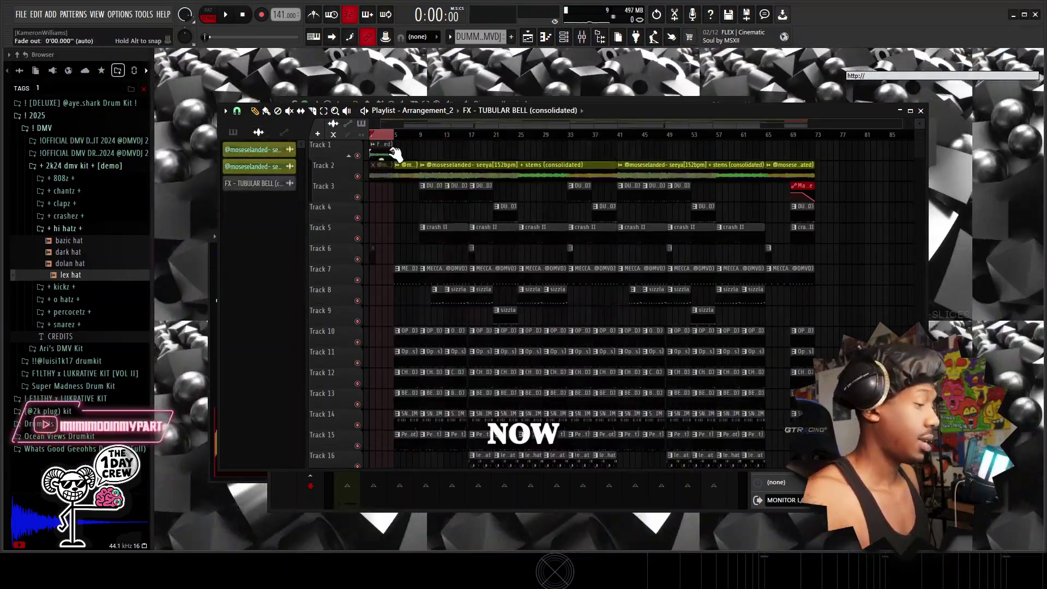
Switch the consolidated intro clip's time-stretching mode to Stretch and back to Resample, and close its settings.
double_click(380, 149)
left_click(491, 217)
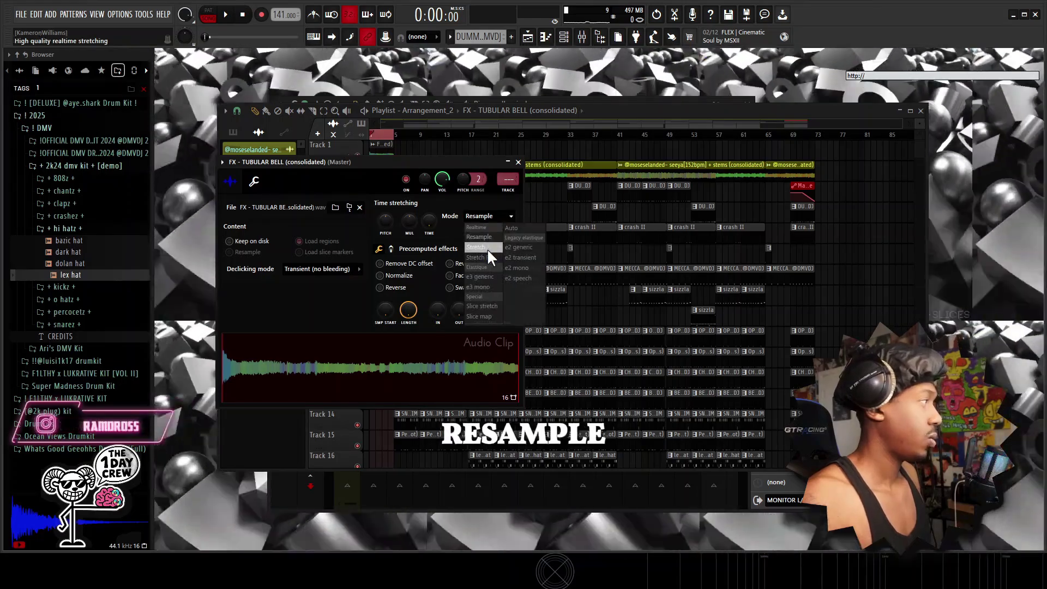
left_click(486, 247)
left_click(491, 218)
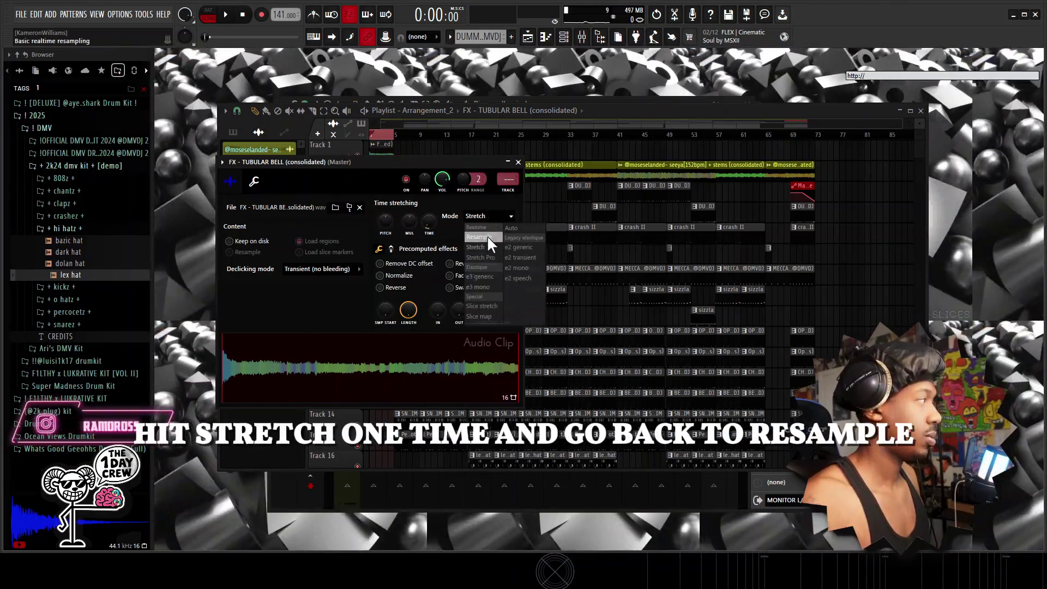
left_click(486, 237)
left_click(518, 162)
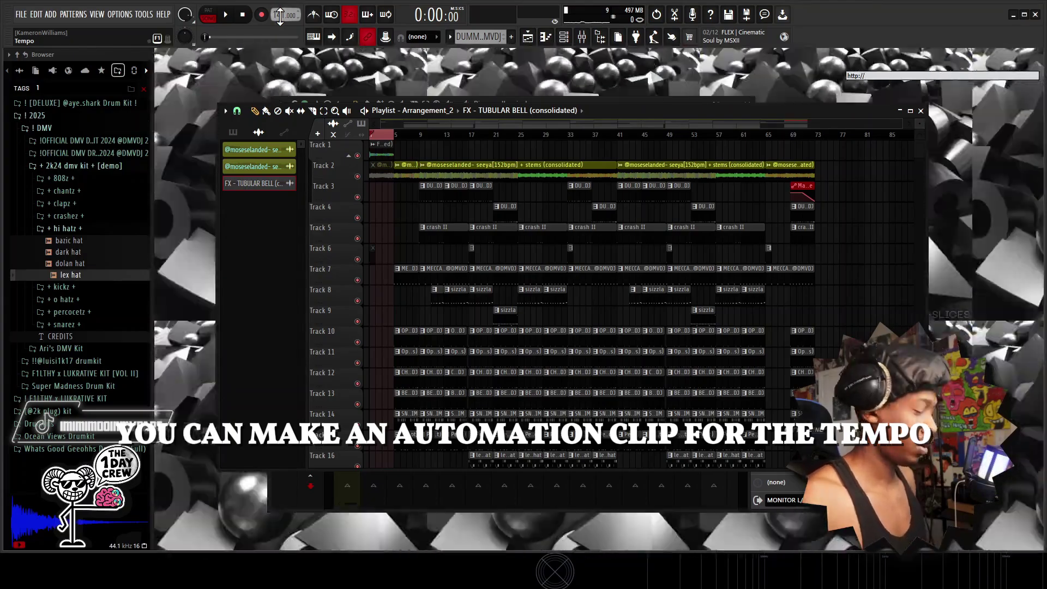
Create a Tempo automation clip on Track 3 over the selected intro bars 1 to 5.
right_click(280, 15)
left_click(366, 107)
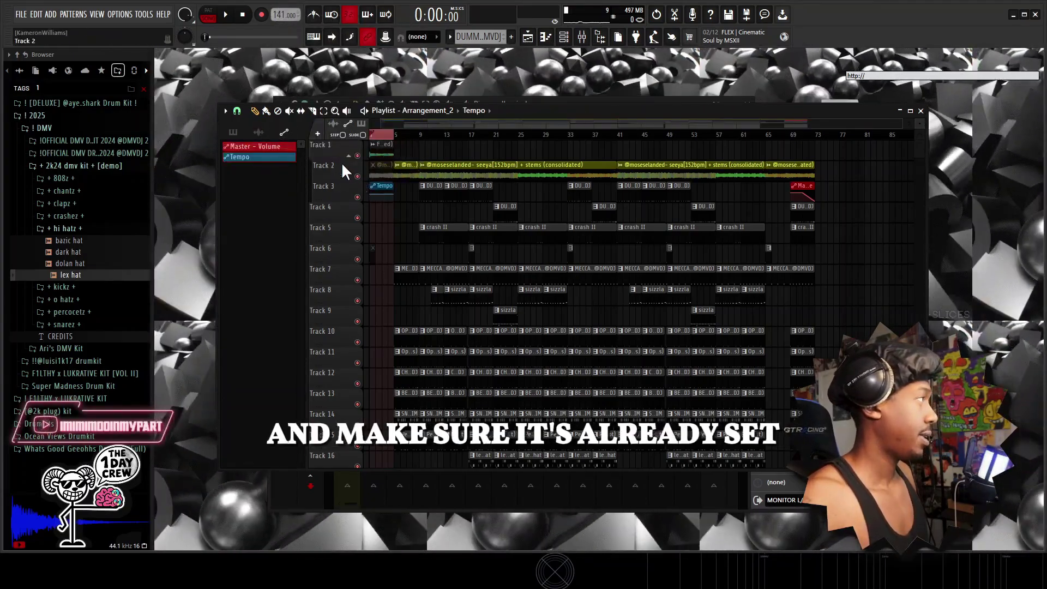
scroll(389, 138, "up", 2)
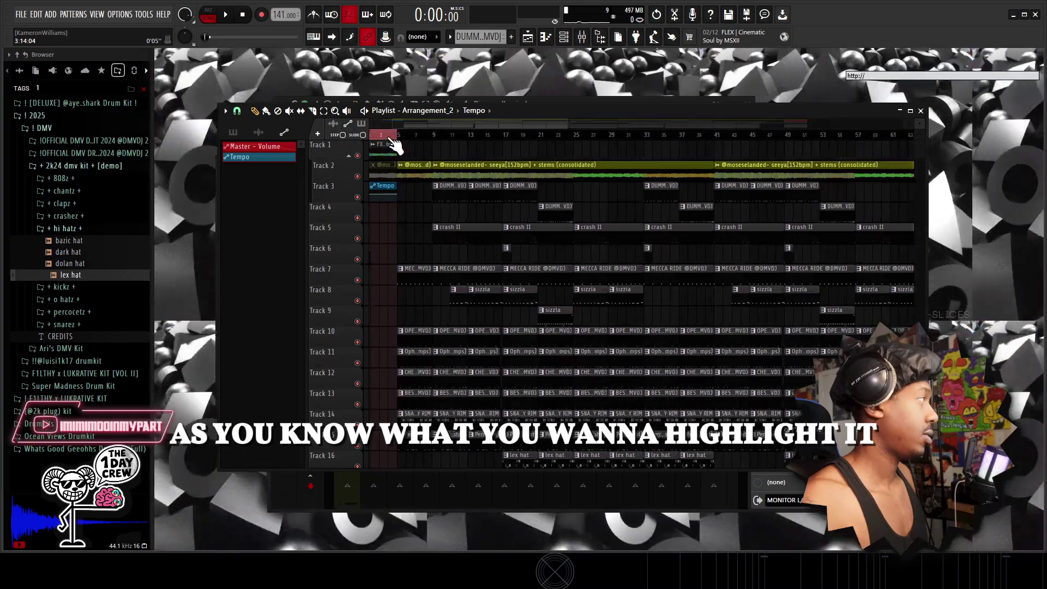
scroll(393, 145, "up", 3)
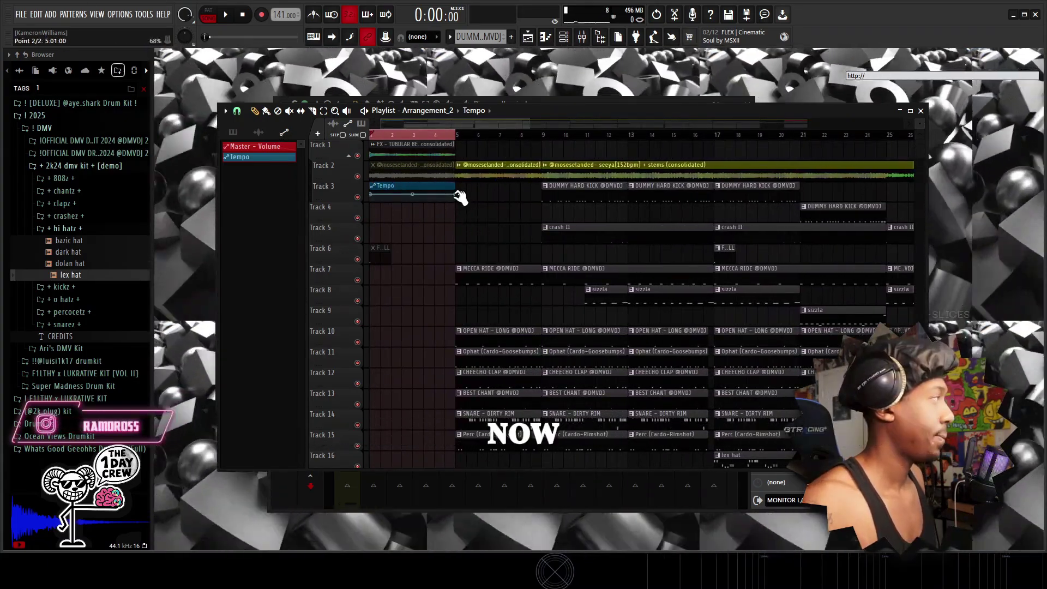
Extend the Tempo automation to bar 9 with a point at bar 5, lower its start to 60 BPM, and play the intro.
right_click(458, 195)
left_click(473, 376)
right_click(416, 195)
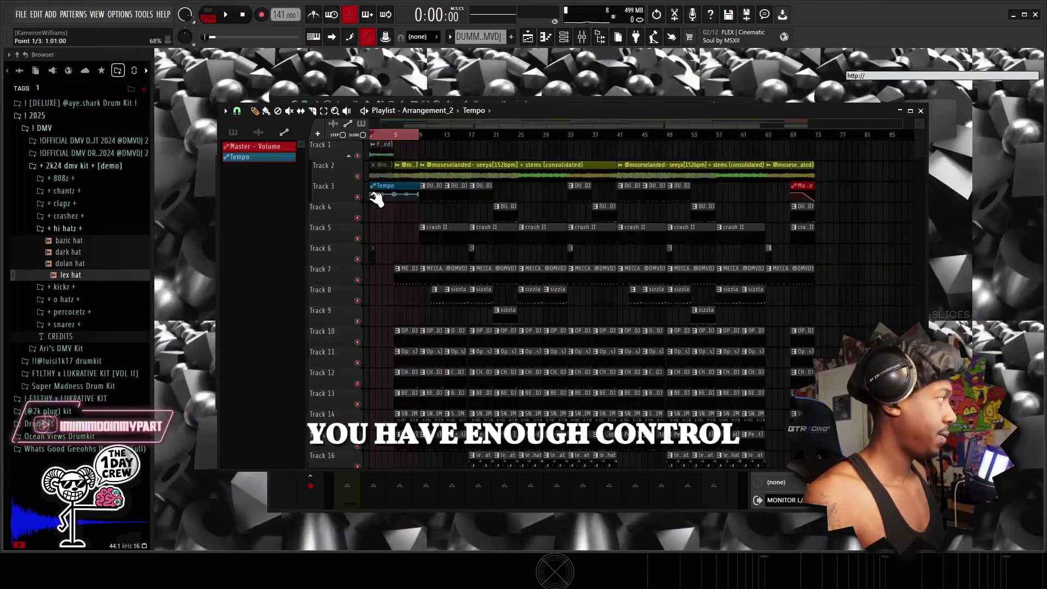
left_click_drag(371, 194, 371, 221)
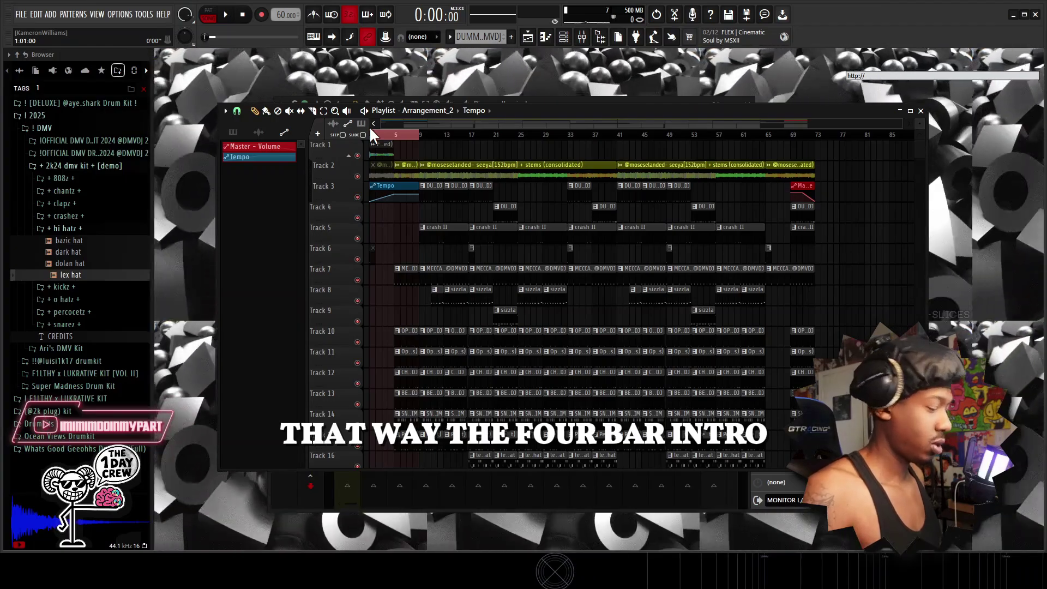
key("ctrl+d")
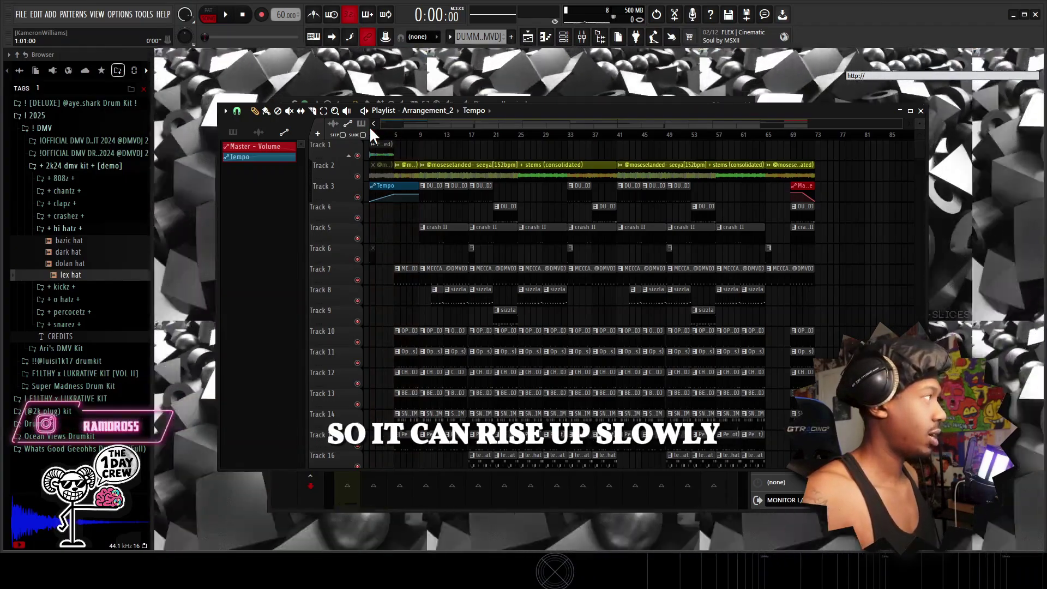
key("space")
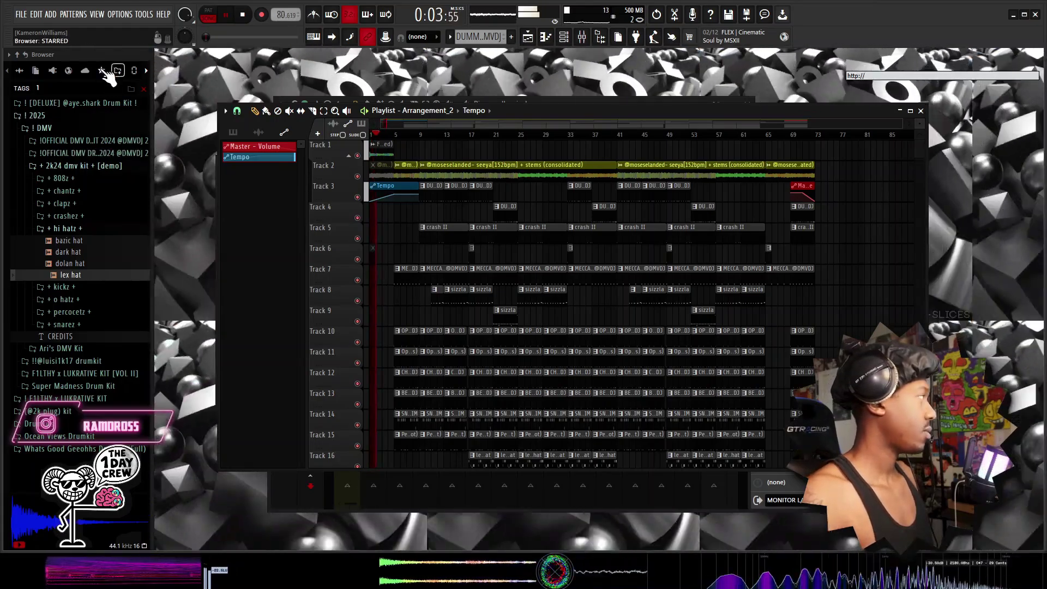
Place the starred RAM IDMP TAG sample on Track 6, starting just before bar 5 at 4:13:00.
left_click(102, 70)
left_click(55, 194)
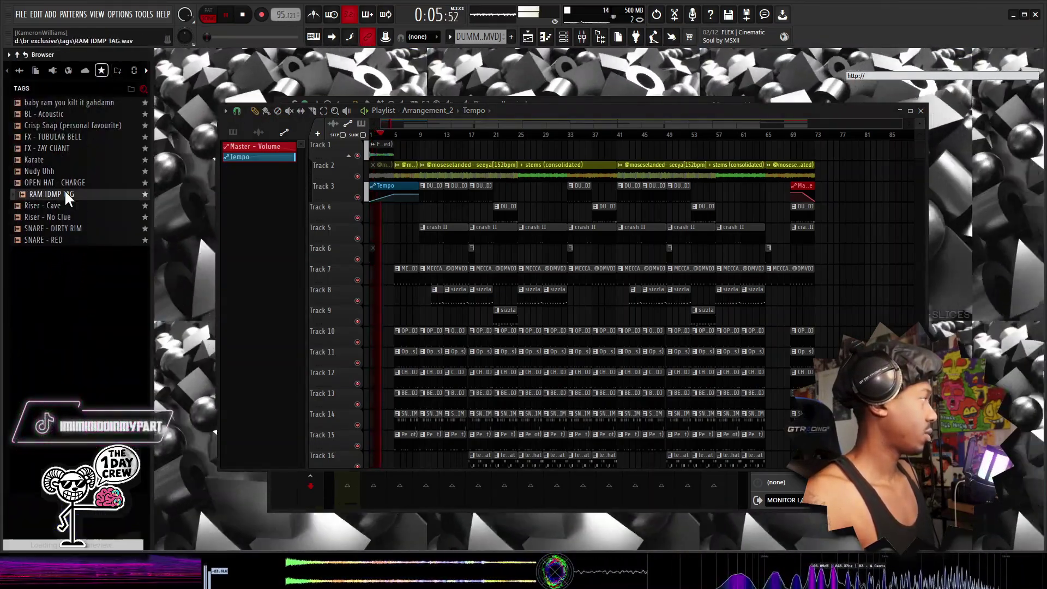
left_click_drag(68, 200, 396, 249)
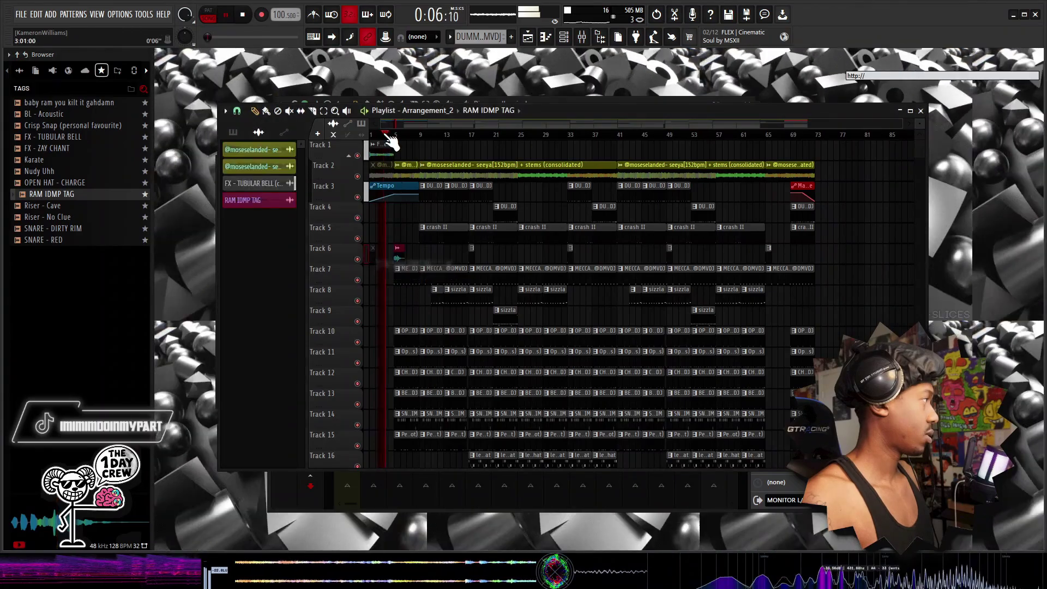
scroll(385, 136, "up", 5)
left_click_drag(503, 255, 495, 258)
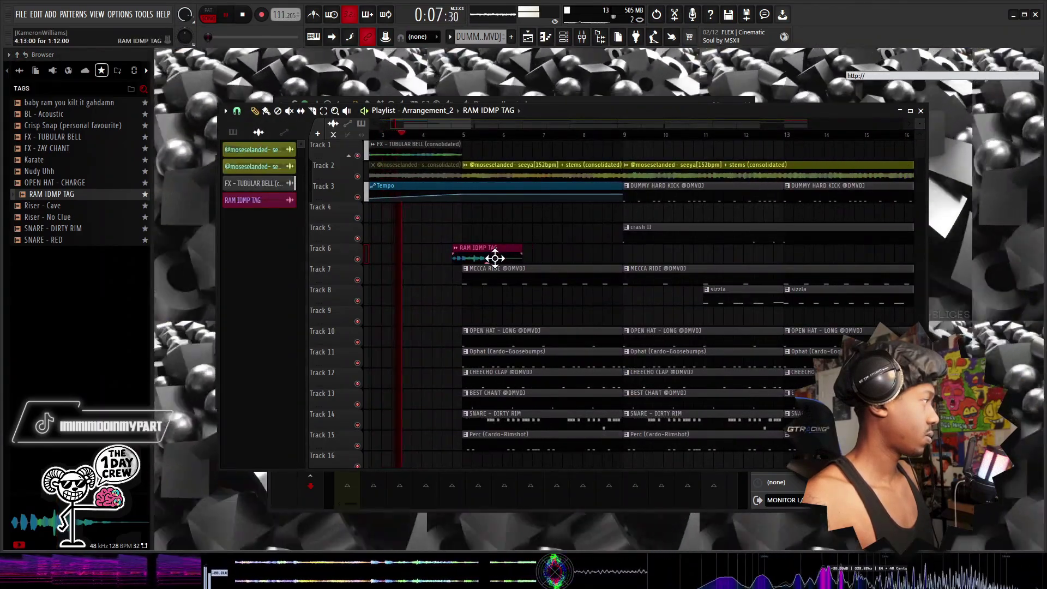
Route the RAM IDMP TAG clip to mixer track 15 and play the tag section.
double_click(480, 251)
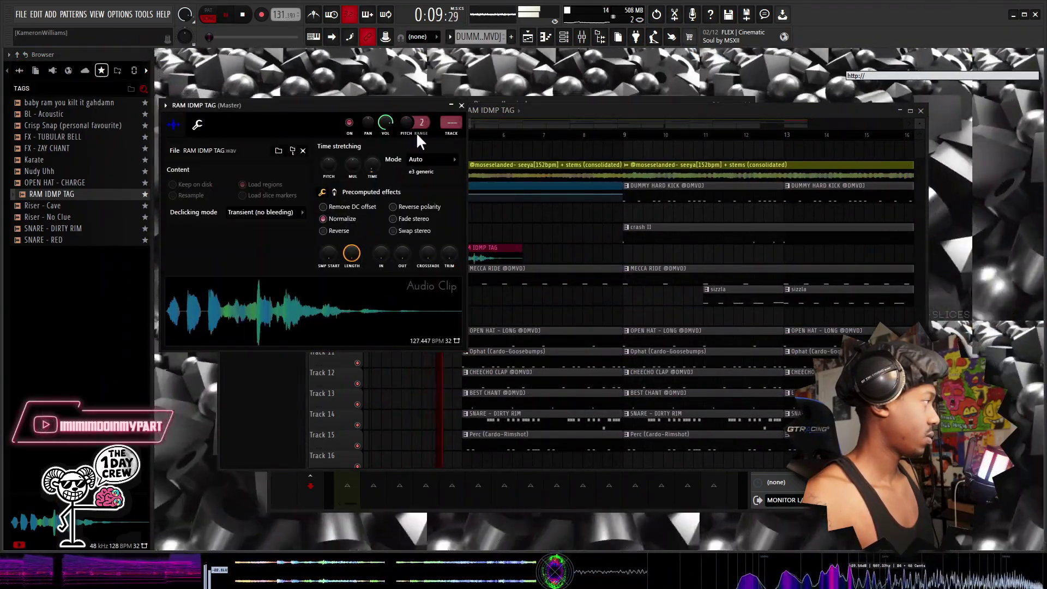
key("ctrl+l")
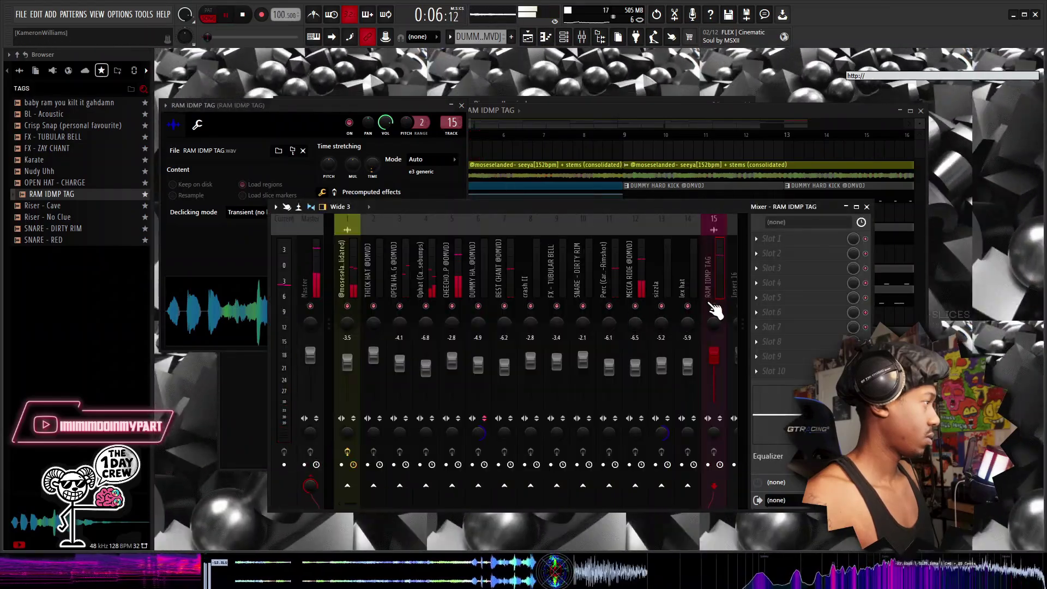
right_click(518, 150)
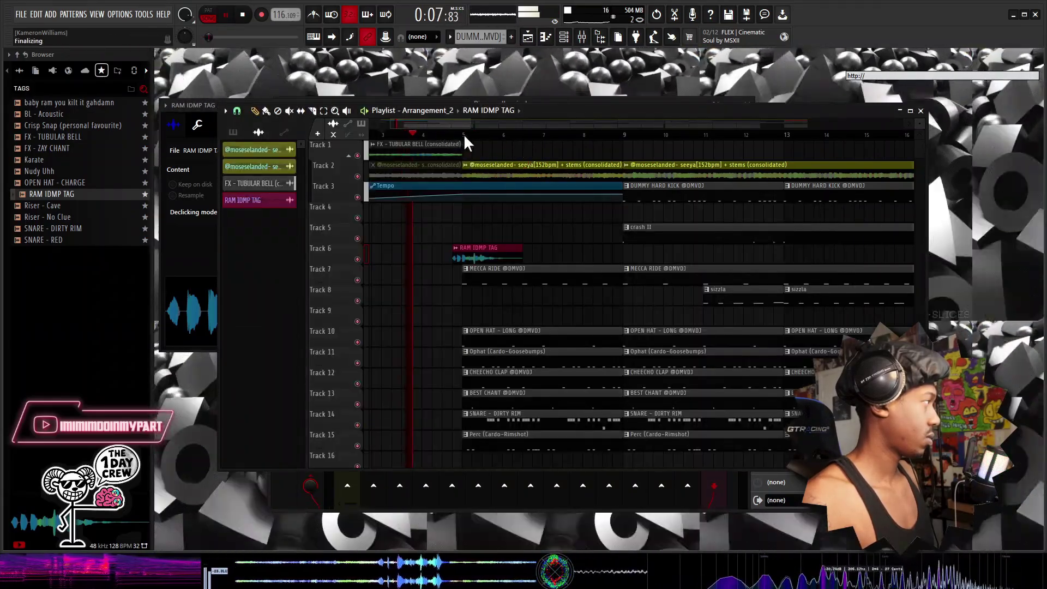
Set the RAM IDMP TAG clip's time-stretching mode to Stretch and slightly adjust its pitch while auditioning it.
left_click(492, 251)
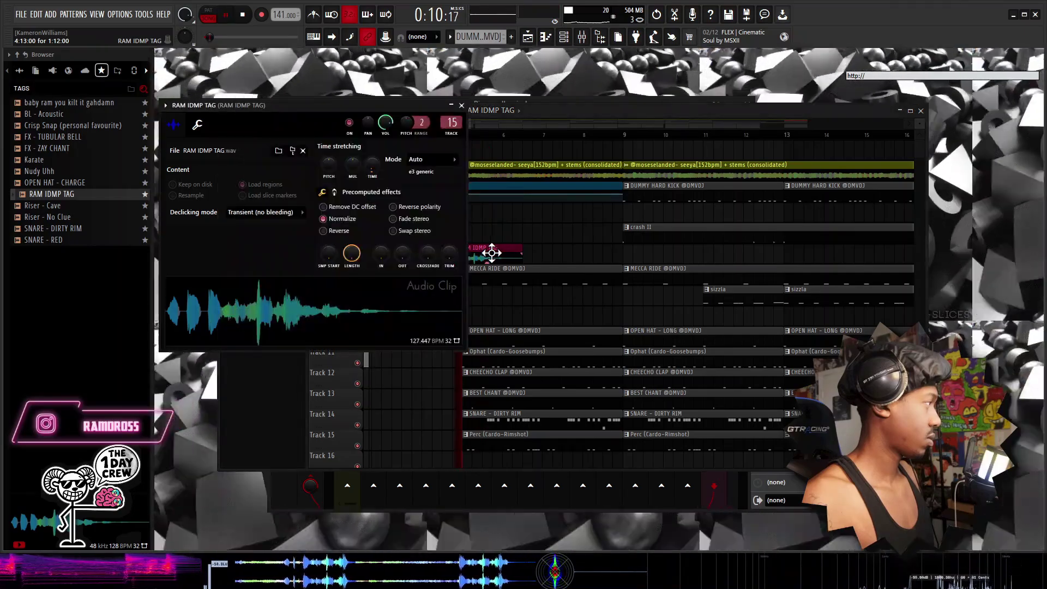
left_click(426, 163)
left_click(426, 196)
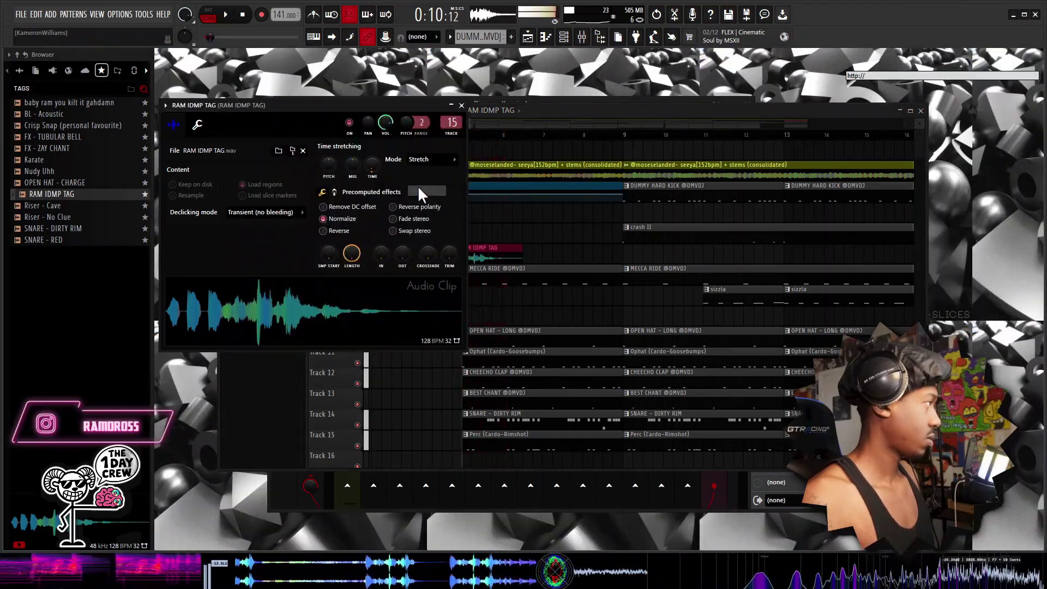
key("space")
mouse_move(329, 165)
left_mouse_down()
mouse_move(330, 181)
mouse_move(329, 162)
left_mouse_up()
key("space")
key("space")
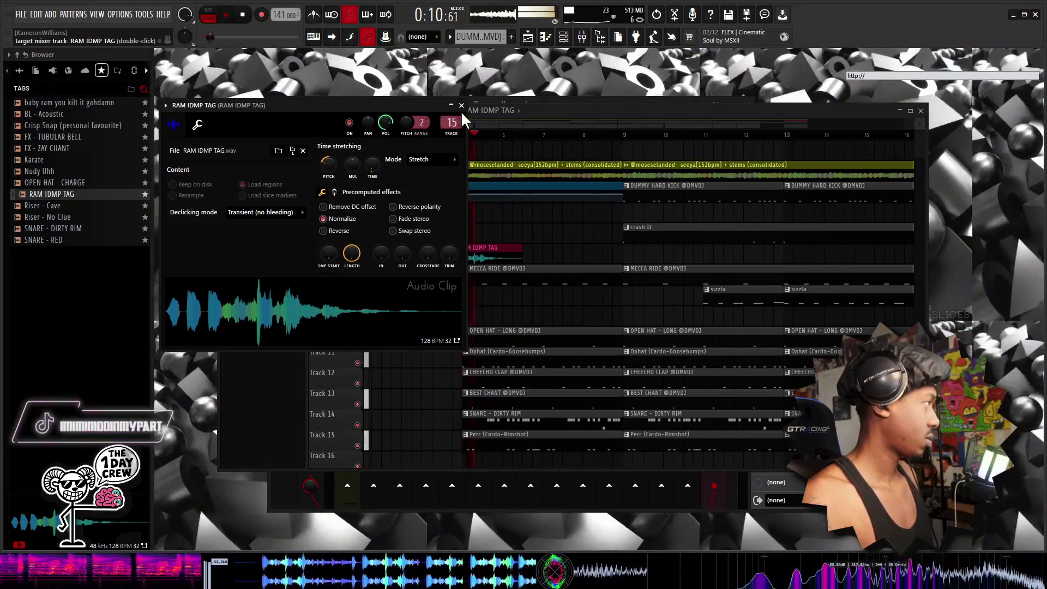
left_click(462, 106)
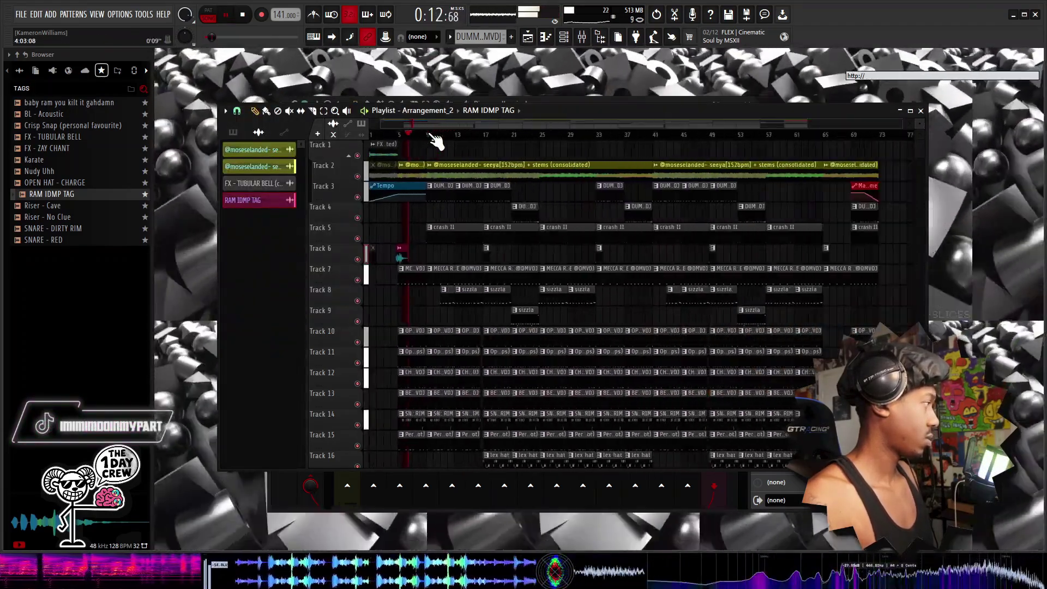
Load Master Plan v1.5 into the second effect slot of the Master mixer track.
scroll(431, 158, "down", 3)
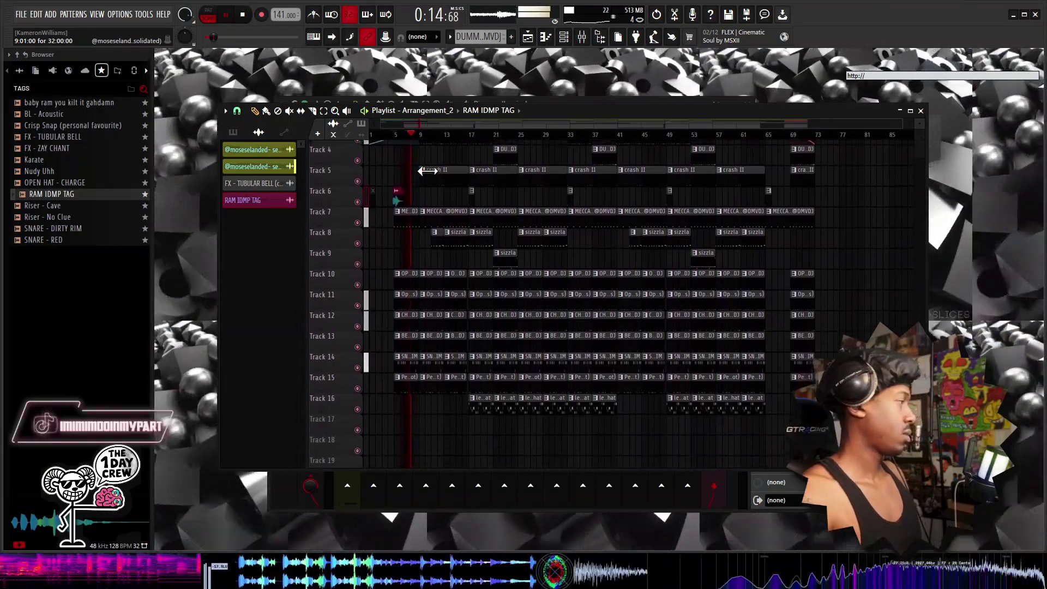
scroll(428, 172, "up", 3)
left_click_drag(920, 122, 921, 124)
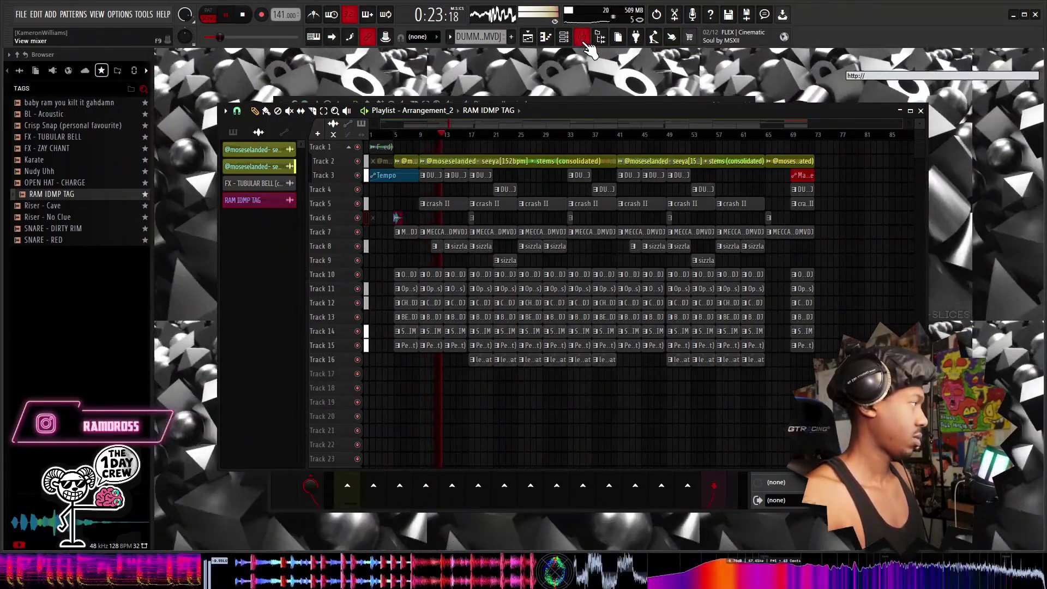
left_click(582, 38)
key("space")
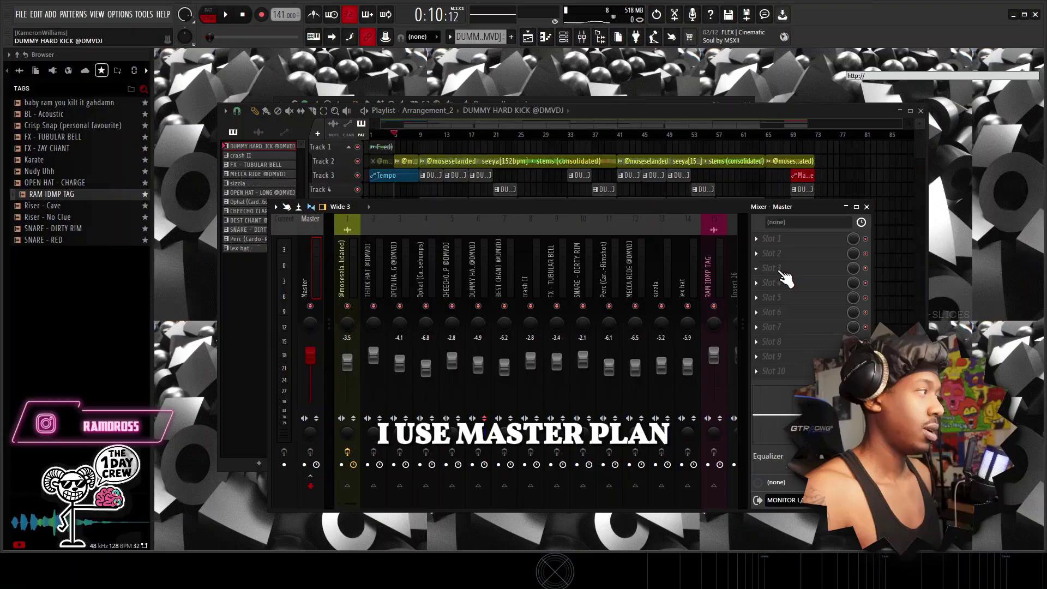
left_click(783, 278)
mouse_move(818, 267)
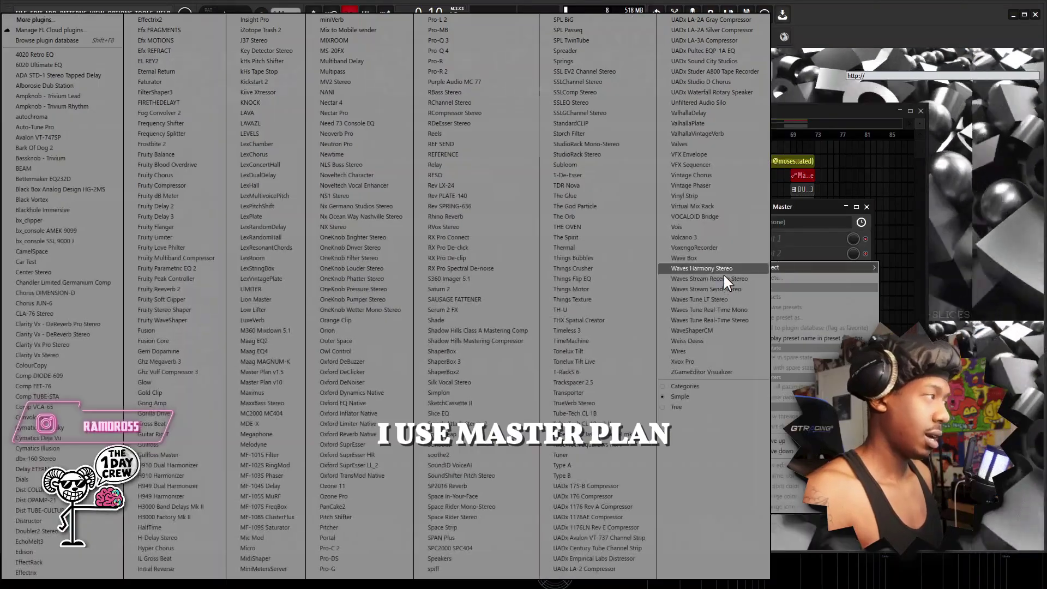
left_click(273, 370)
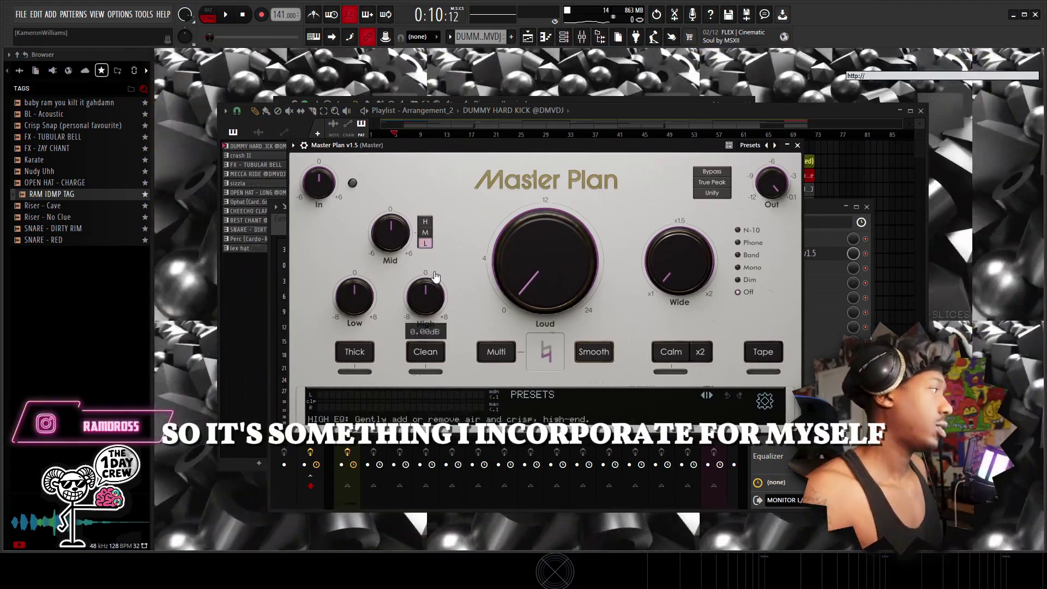
Raise Master Plan's High EQ to 3.20 dB and play the beat to check the master level.
scroll(426, 301, "up", 2)
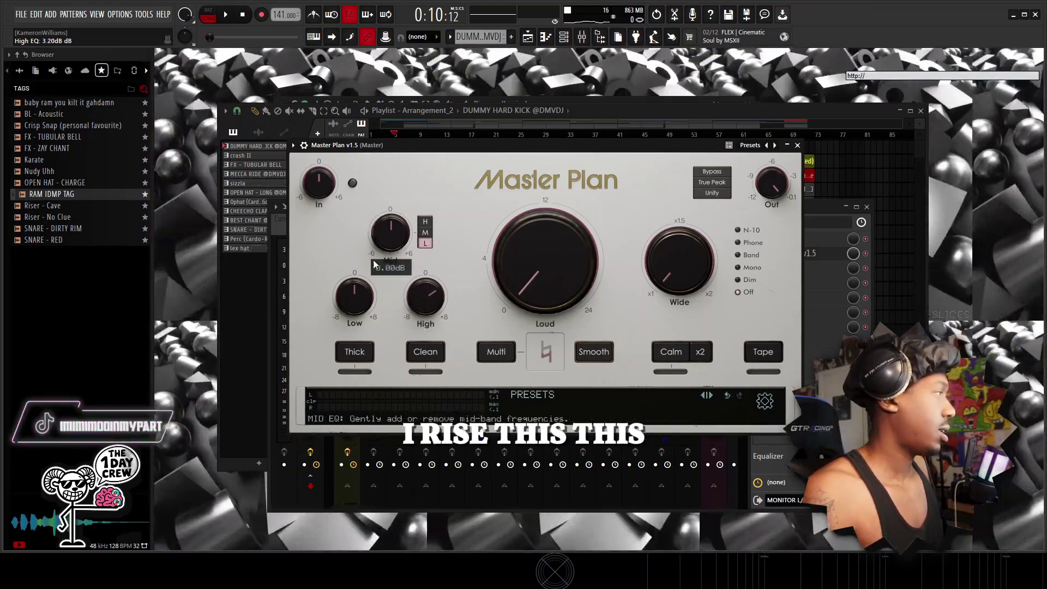
key("space")
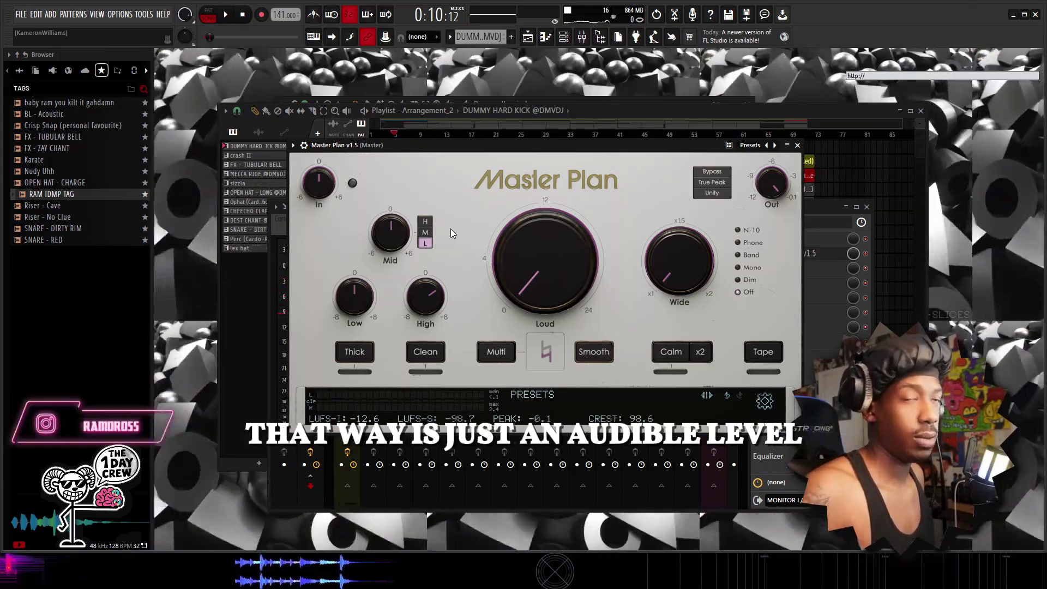
key("space")
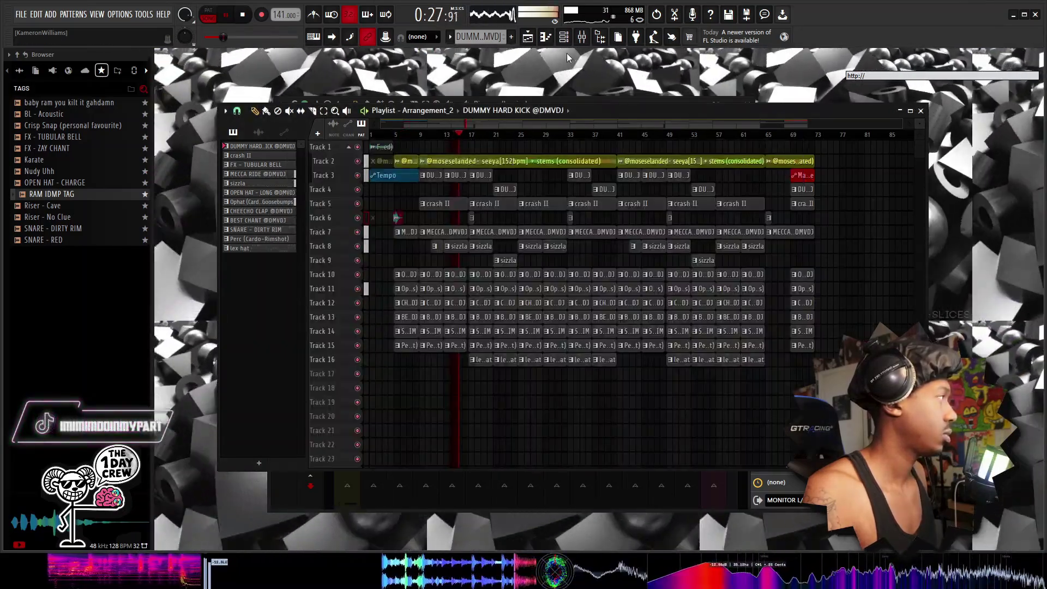
Reopen Master Plan on the Master track, set Loud to 0.38 dB, and try a higher High EQ before returning it to 3.20 dB.
key("F9")
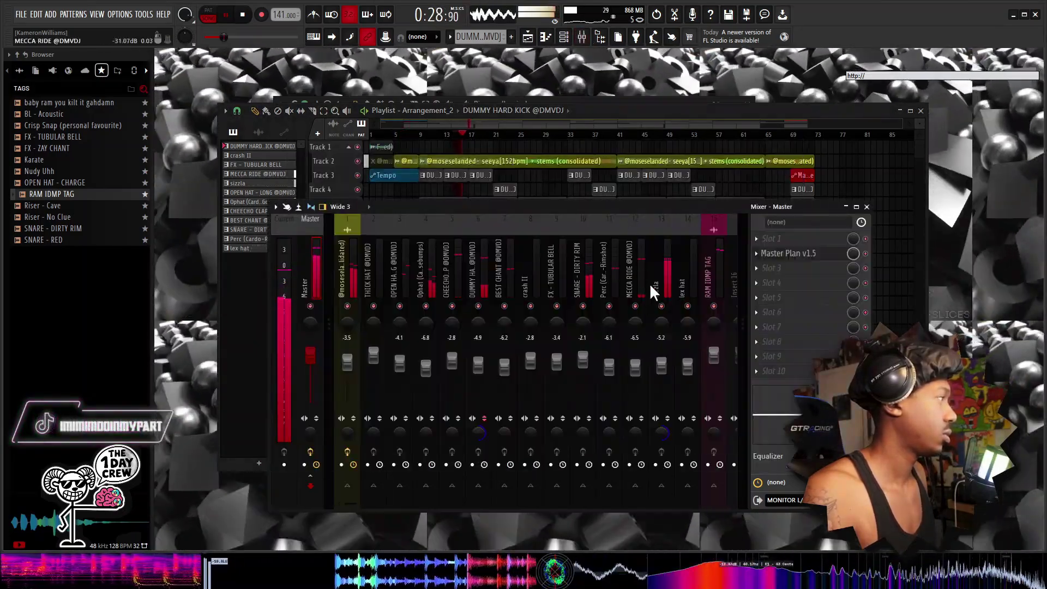
left_click(773, 258)
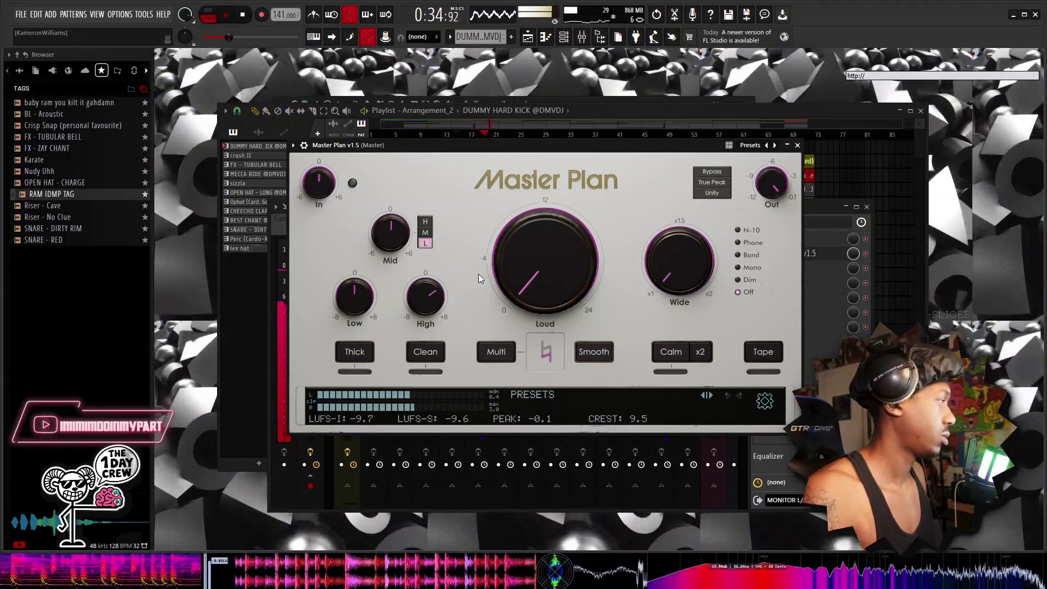
left_click_drag(435, 298, 436, 291)
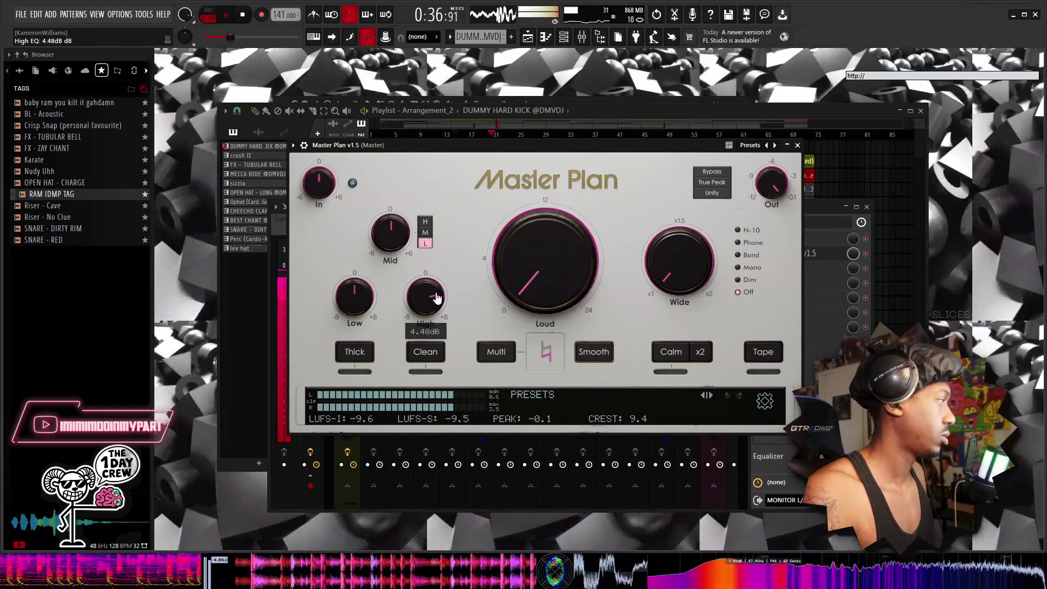
left_click_drag(518, 295, 518, 289)
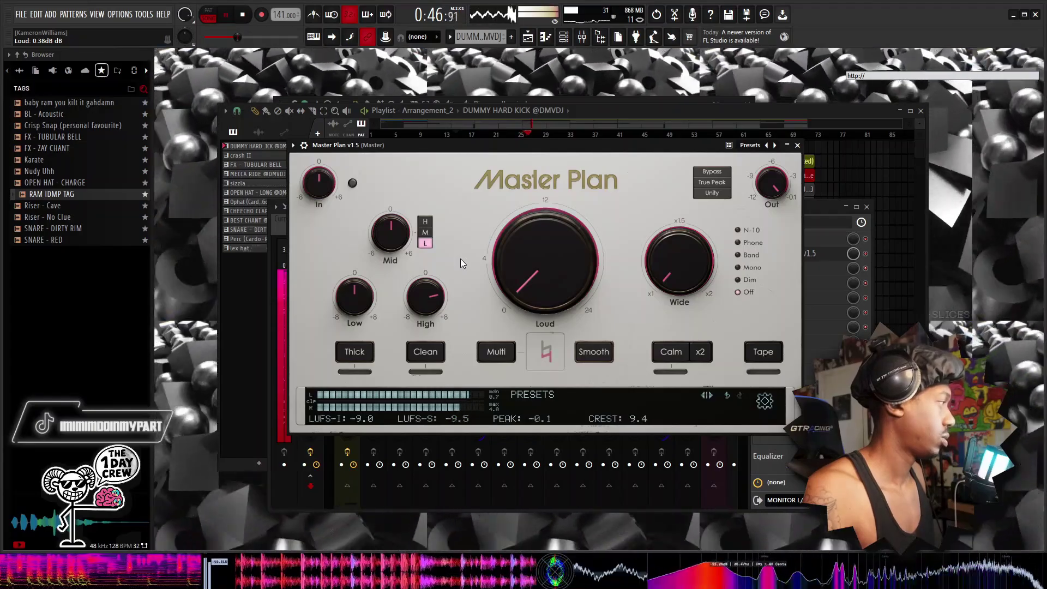
left_click_drag(414, 301, 415, 315)
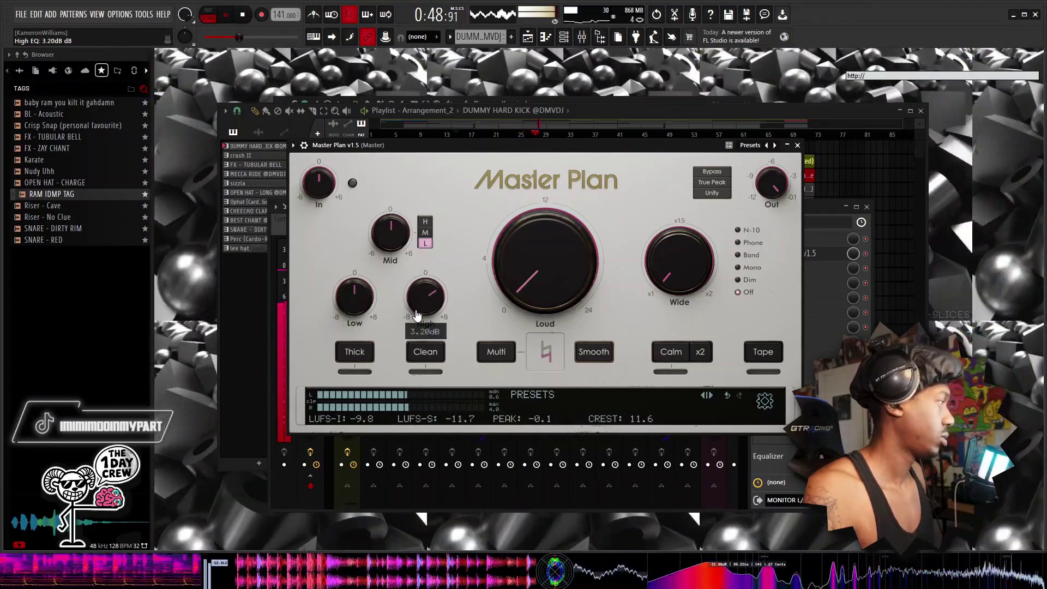